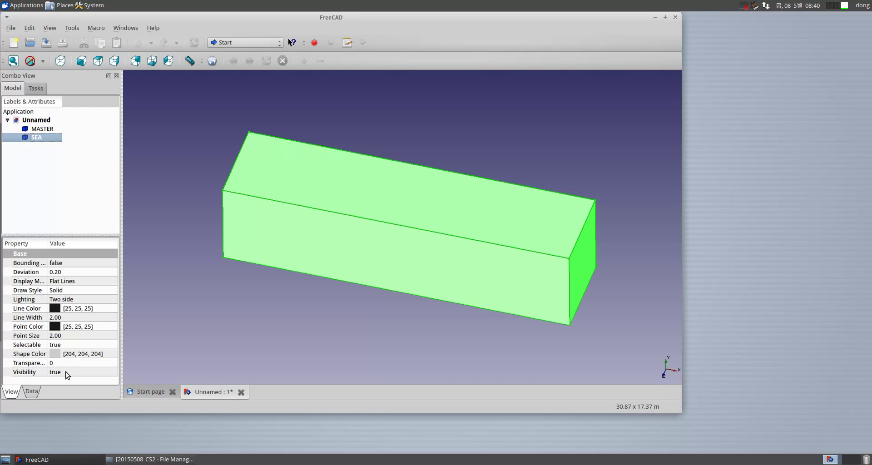
# Hide the SEA box to inspect the MASTER shape inside it, and show the box again.
pyautogui.click(69, 372)
pyautogui.click(75, 365)
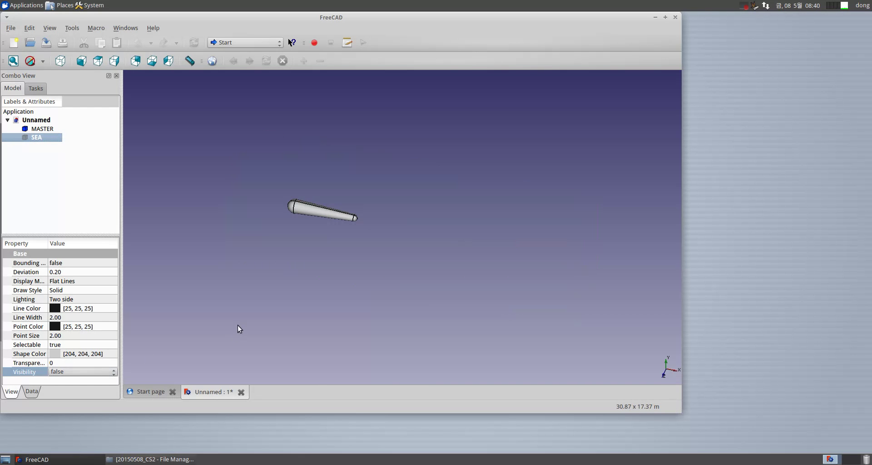
pyautogui.moveTo(348, 244); pyautogui.dragTo(309, 245, button='middle')
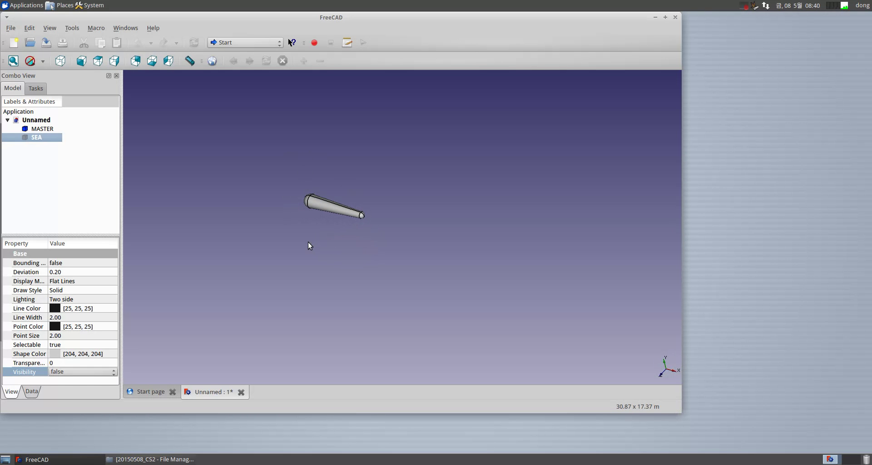
pyautogui.click(91, 372)
pyautogui.click(92, 381)
pyautogui.click(158, 144)
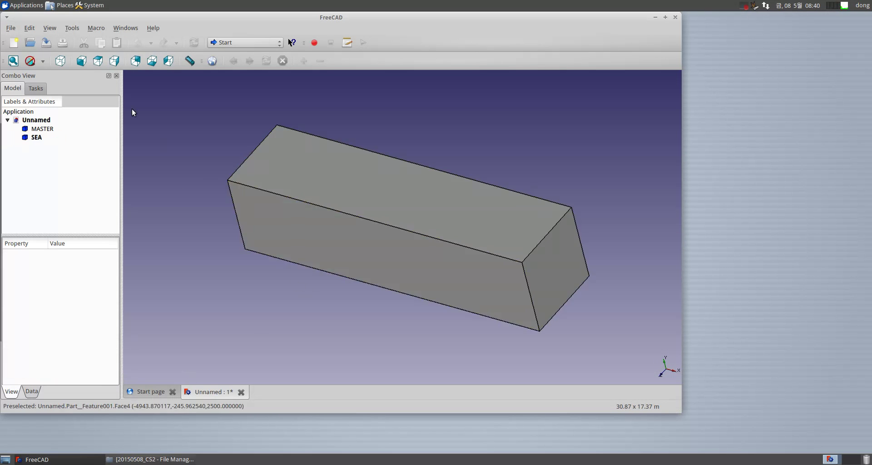
pyautogui.click(50, 29)
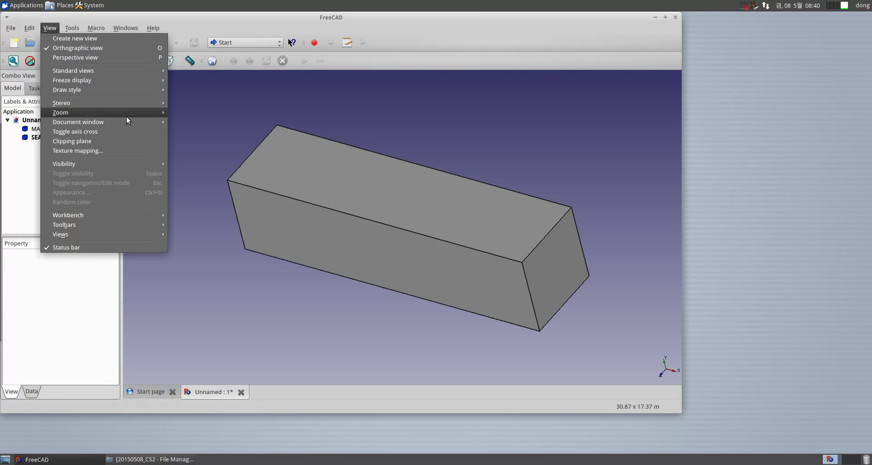
pyautogui.moveTo(146, 166)
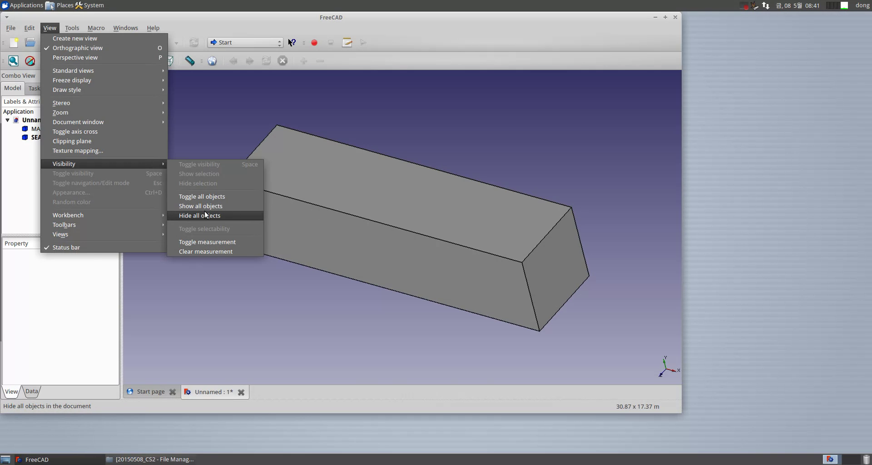
pyautogui.click(317, 320)
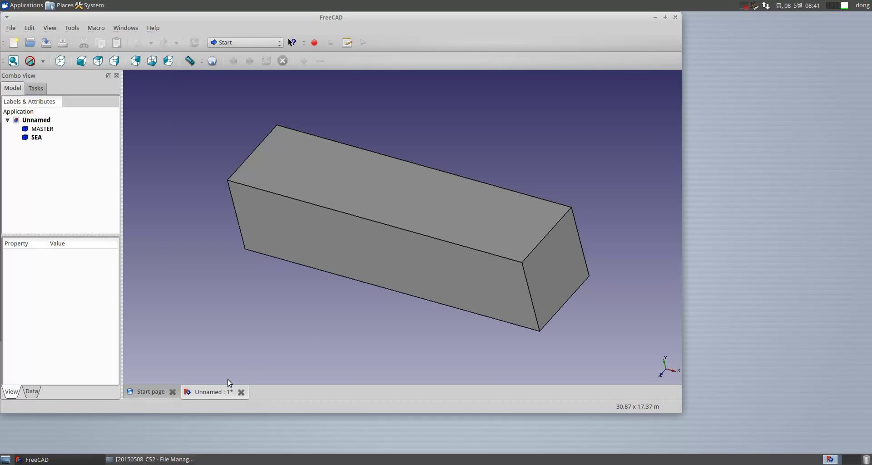
# Bring up the 20150508_CS2 folder in the file manager to check its STEP files, and close FreeCAD.
pyautogui.click(150, 459)
pyautogui.click(687, 56)
pyautogui.click(683, 67)
pyautogui.click(731, 91)
pyautogui.click(529, 128)
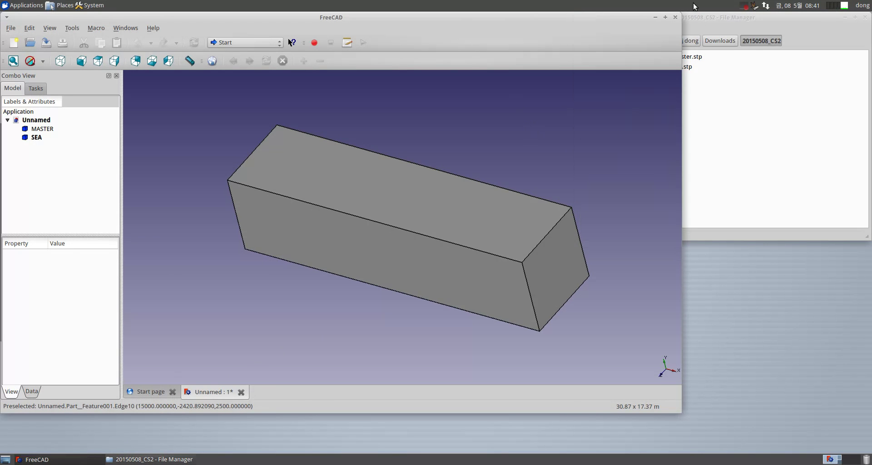
pyautogui.click(675, 17)
pyautogui.click(342, 236)
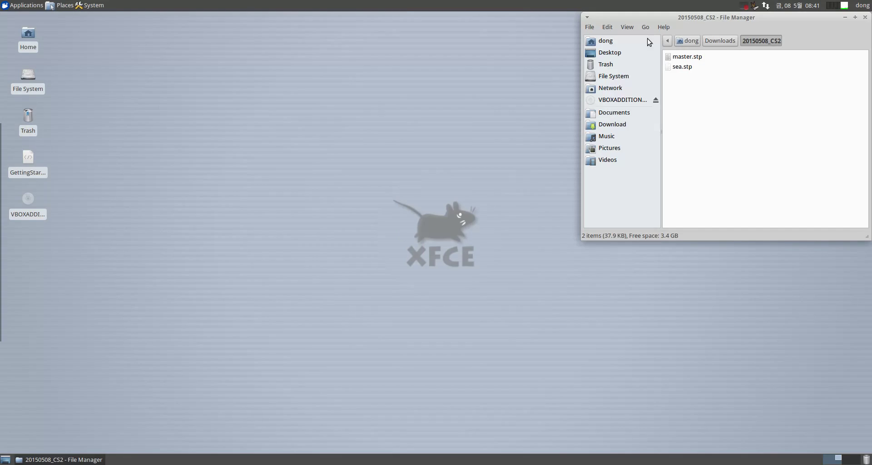
# Launch Salome V6_6_0 and activate the Geometry module in a new study.
pyautogui.click(14, 6)
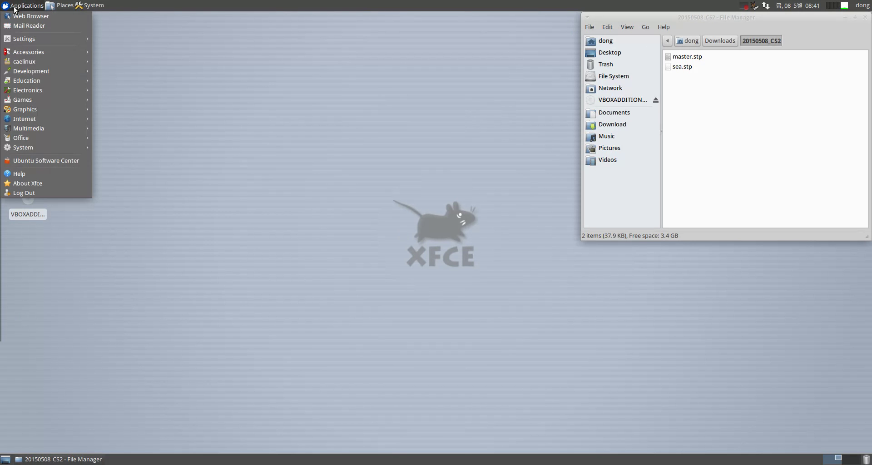
pyautogui.moveTo(66, 62)
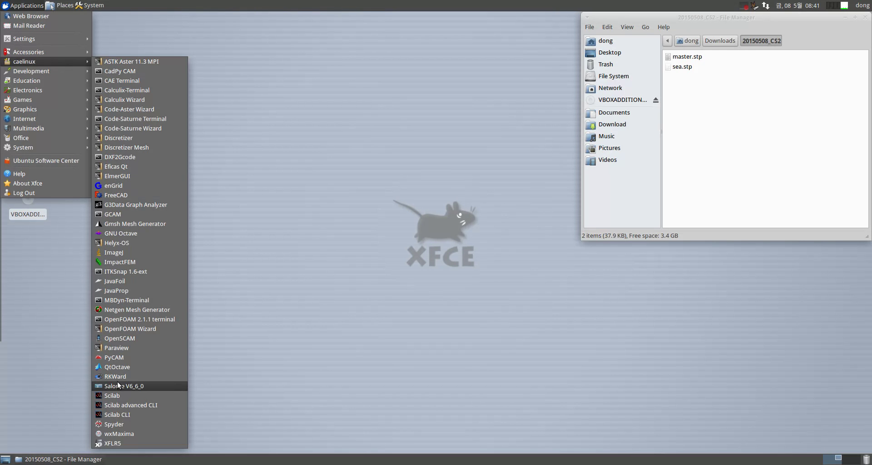
pyautogui.click(151, 386)
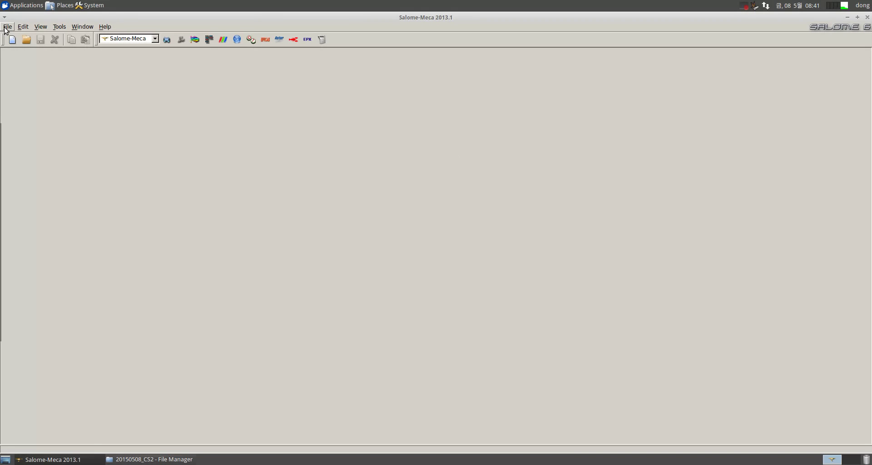
pyautogui.click(152, 40)
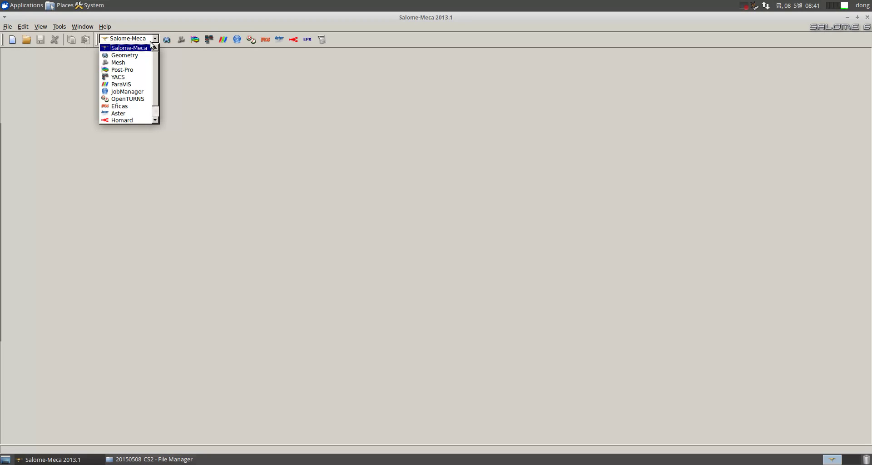
pyautogui.click(129, 55)
pyautogui.click(320, 255)
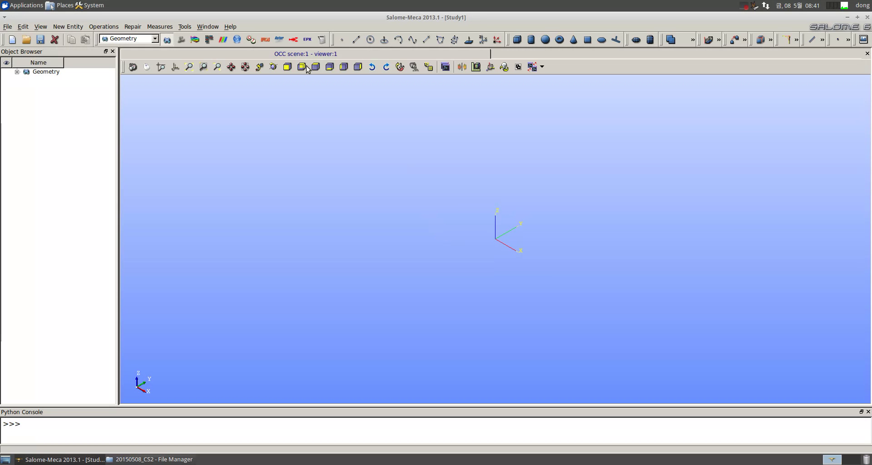
# Import sea.stp from Downloads/20150508_CS2 with all supported formats listed, ignoring the file's embedded millimetre units.
pyautogui.click(8, 26)
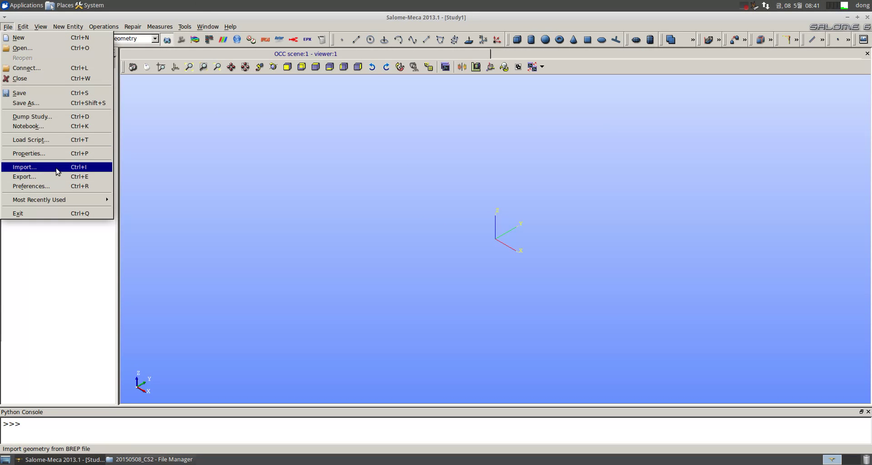
pyautogui.click(18, 167)
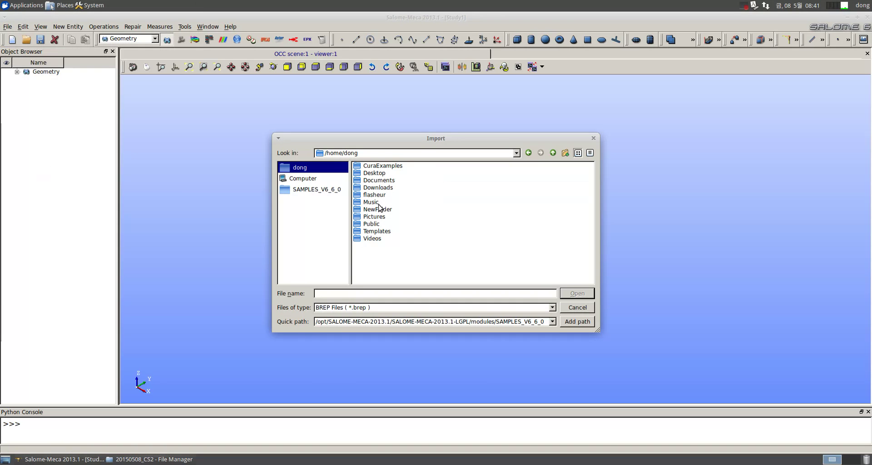
pyautogui.doubleClick(380, 187)
pyautogui.click(385, 181)
pyautogui.doubleClick(385, 181)
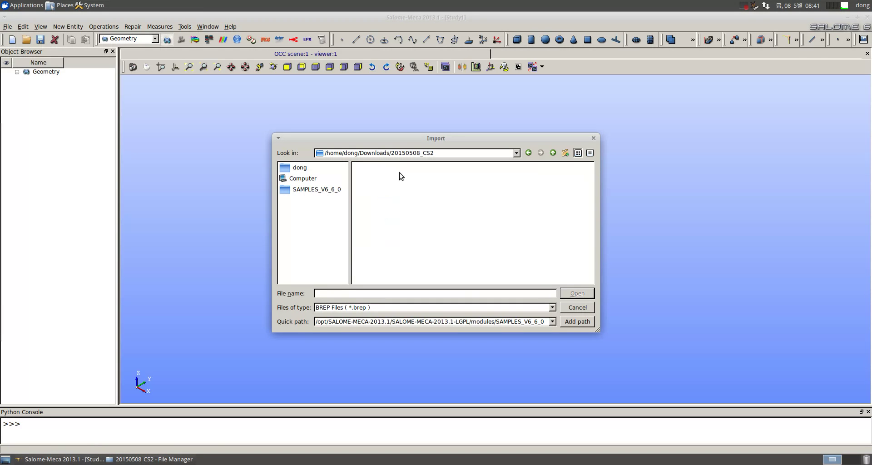
pyautogui.click(454, 322)
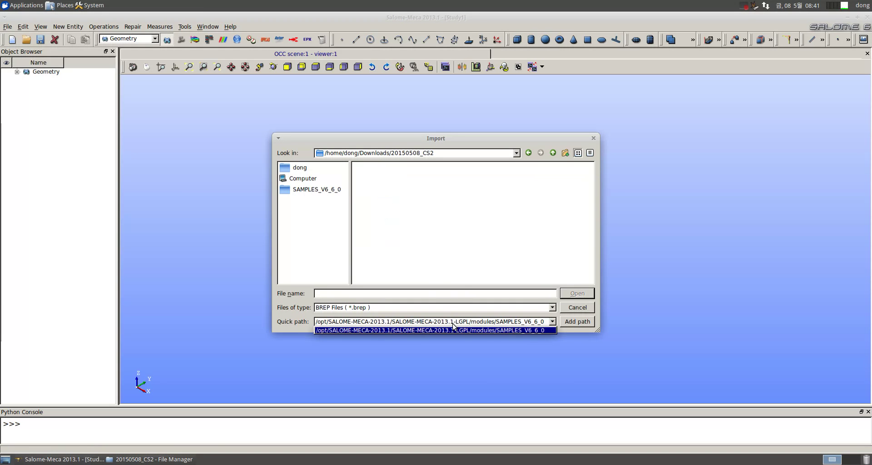
pyautogui.click(455, 308)
pyautogui.click(445, 343)
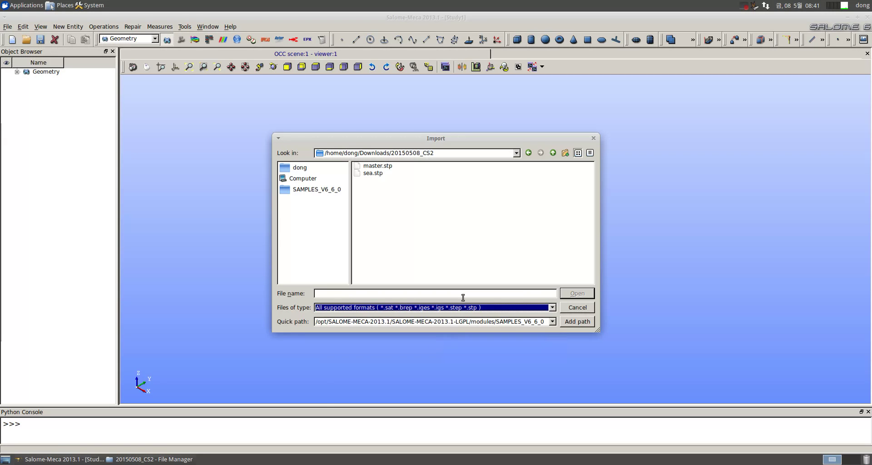
pyautogui.click(378, 177)
pyautogui.doubleClick(379, 175)
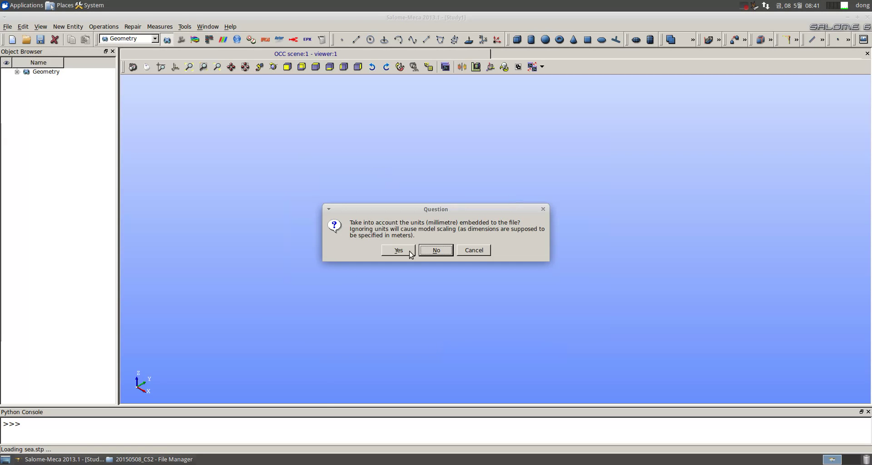
pyautogui.click(439, 247)
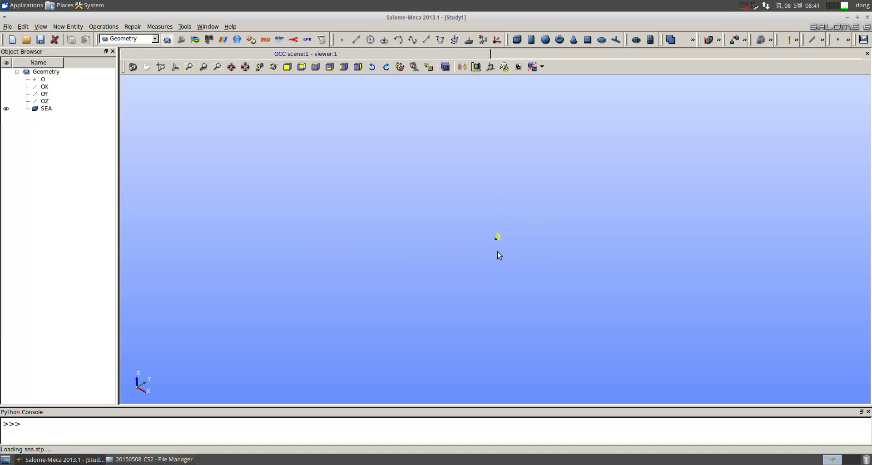
# View the imported SEA box at an angle and hide the trihedron axes in the 3D scene.
pyautogui.scroll(5, 503, 245)
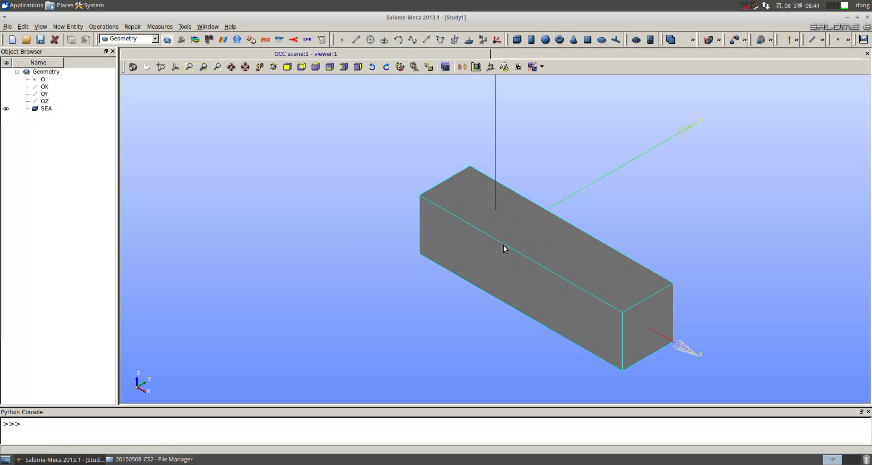
pyautogui.keyDown('ctrl'); pyautogui.moveTo(500, 232); pyautogui.dragTo(409, 255, button='right'); pyautogui.keyUp('ctrl')
pyautogui.keyDown('ctrl'); pyautogui.moveTo(522, 279); pyautogui.dragTo(449, 263, button='middle'); pyautogui.keyUp('ctrl')
pyautogui.keyDown('ctrl'); pyautogui.moveTo(322, 165); pyautogui.dragTo(390, 191); pyautogui.keyUp('ctrl')
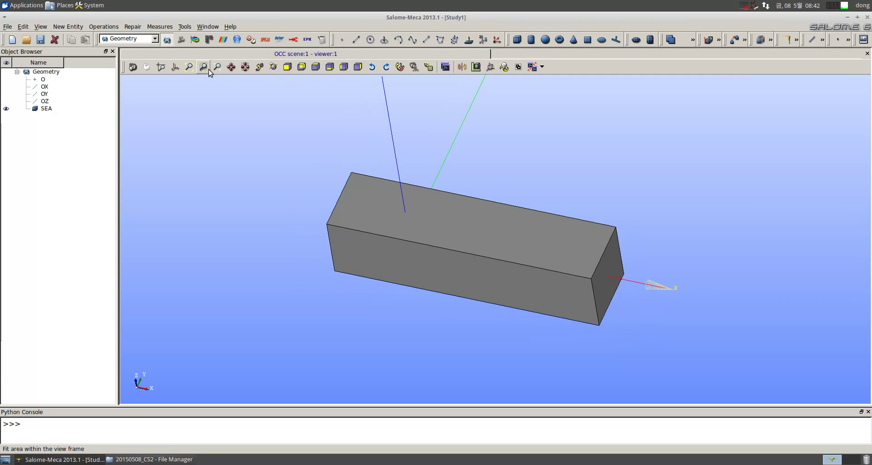
pyautogui.click(174, 68)
# Create a face group named inlet on SEA containing the box's end face on the negative X side.
pyautogui.click(47, 110)
pyautogui.rightClick(47, 109)
pyautogui.click(67, 141)
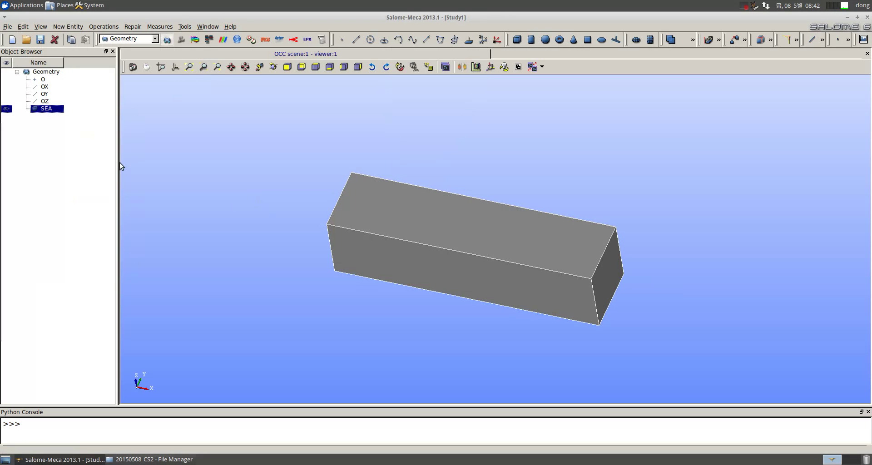
pyautogui.click(440, 141)
pyautogui.moveTo(417, 172); pyautogui.dragTo(356, 166)
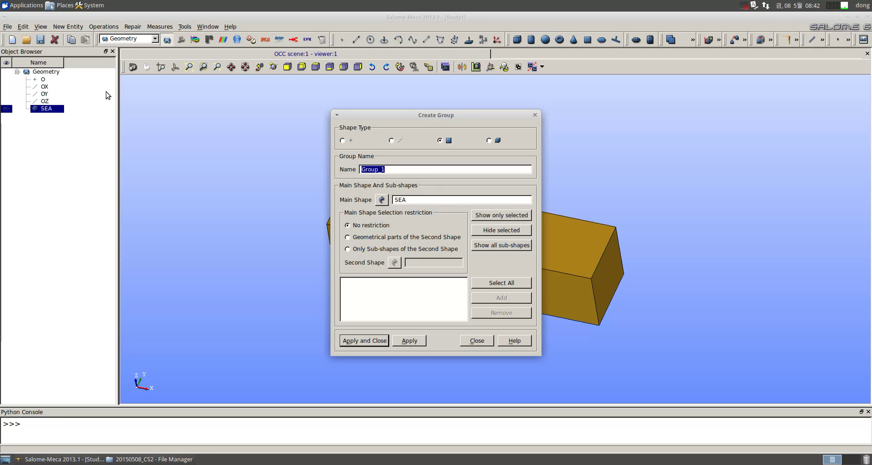
pyautogui.write('inlet')
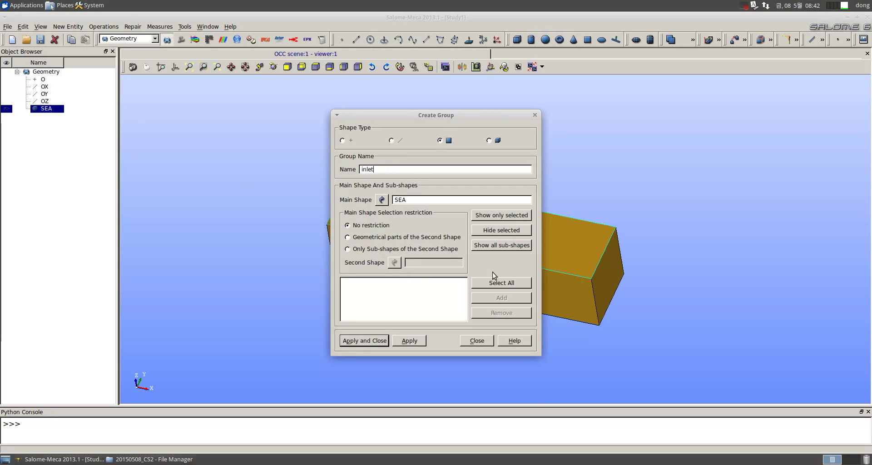
pyautogui.moveTo(492, 115); pyautogui.dragTo(224, 110)
pyautogui.keyDown('ctrl'); pyautogui.moveTo(395, 234); pyautogui.dragTo(409, 208, button='right'); pyautogui.keyUp('ctrl')
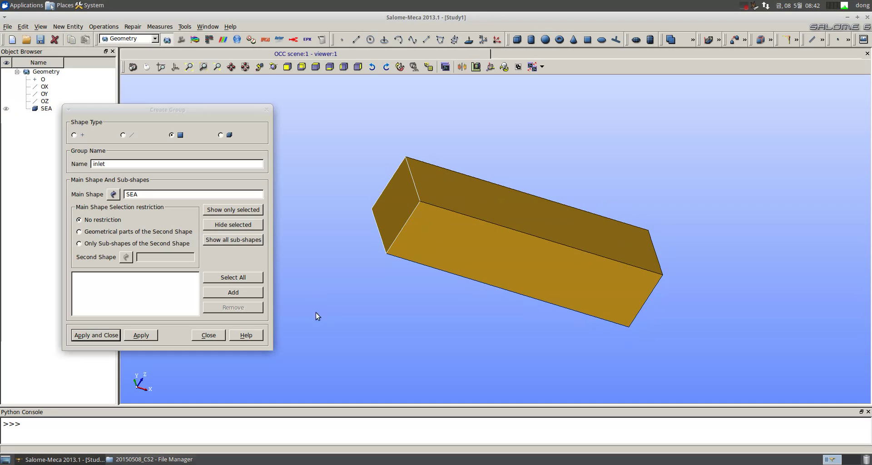
pyautogui.click(238, 300)
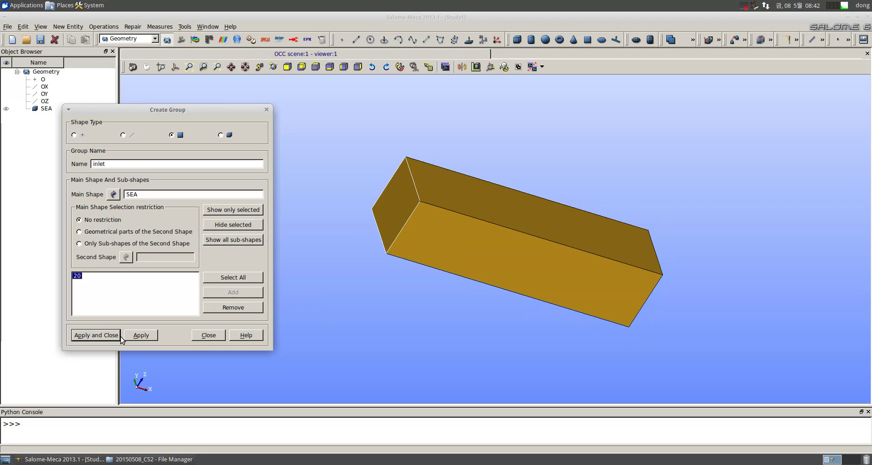
pyautogui.click(145, 338)
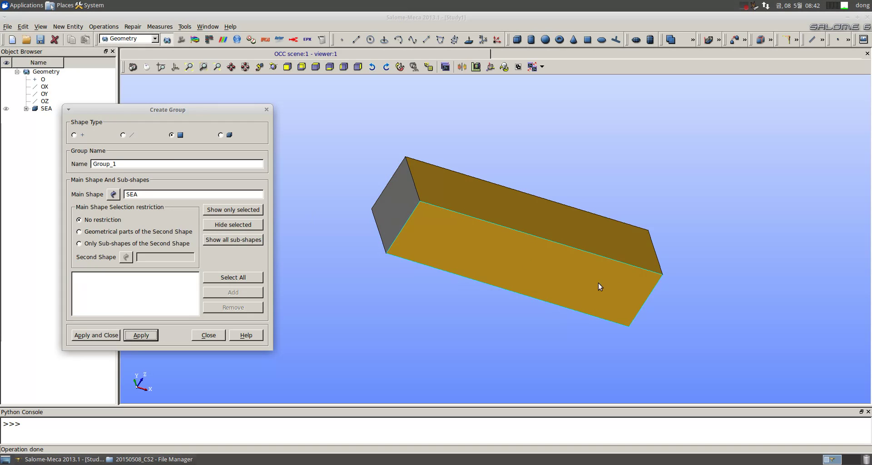
# Create a face group named outlet on SEA containing the box's end face on the positive X side.
pyautogui.write('outlet')
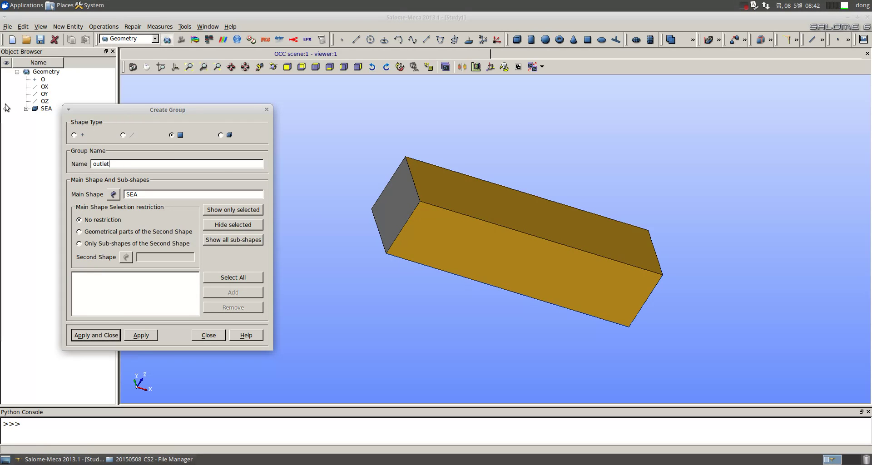
pyautogui.keyDown('ctrl'); pyautogui.moveTo(595, 298); pyautogui.dragTo(390, 261, button='right'); pyautogui.keyUp('ctrl')
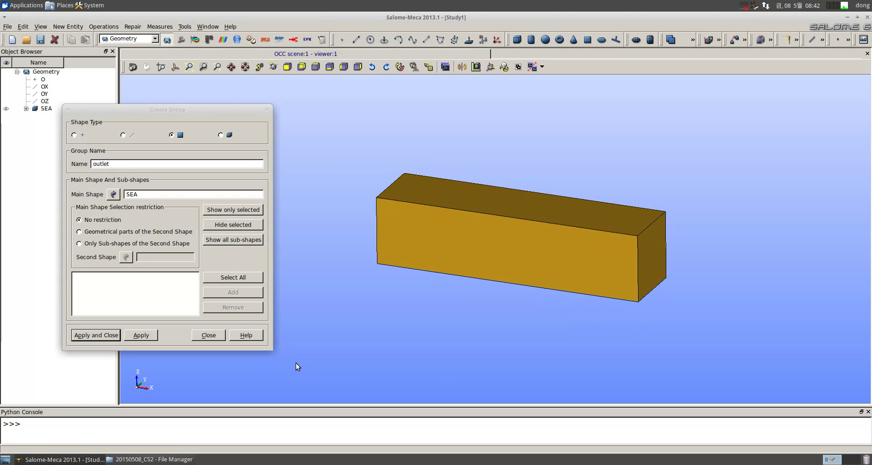
pyautogui.click(173, 303)
pyautogui.click(635, 255)
pyautogui.click(226, 294)
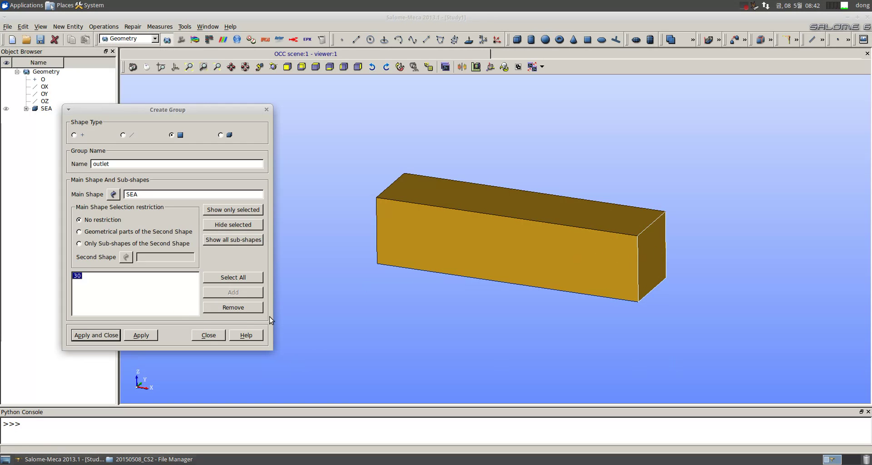
pyautogui.click(142, 336)
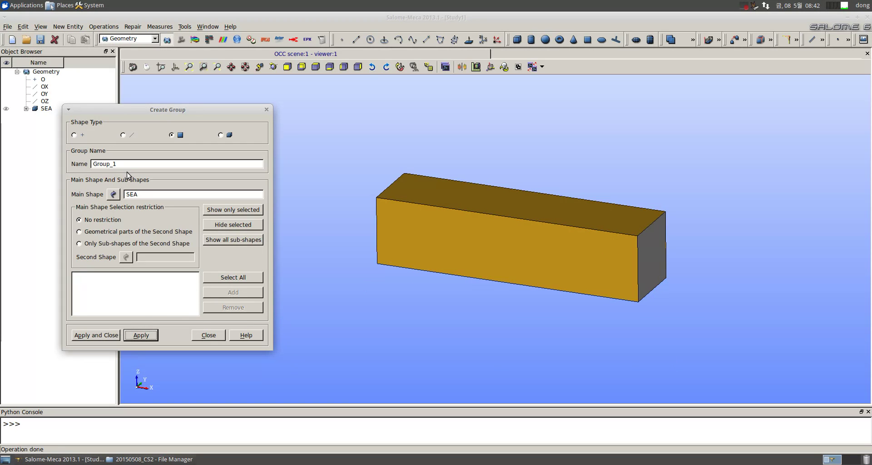
# Name the new face group wall and add the first two long faces of the SEA box, starting with the top.
pyautogui.doubleClick(147, 166)
pyautogui.write('wall')
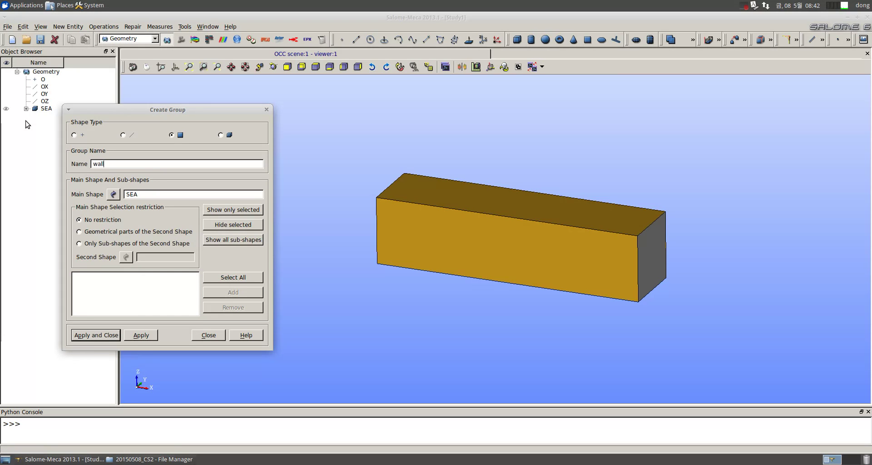
pyautogui.press('Return')
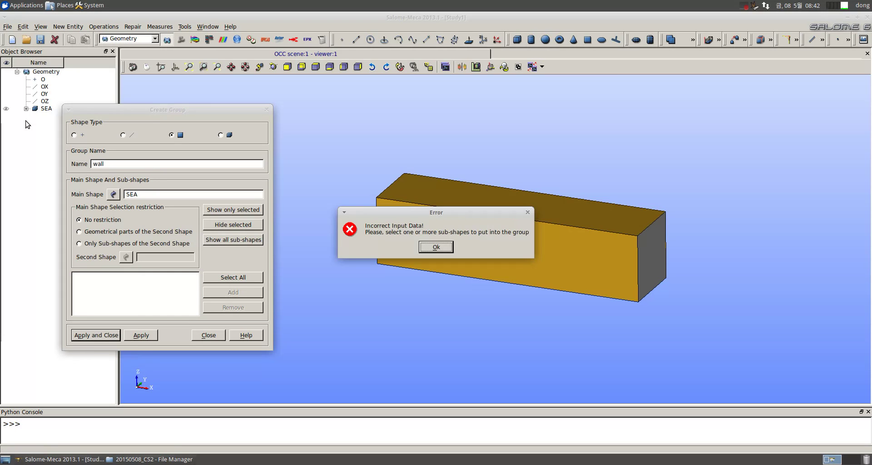
pyautogui.click(443, 247)
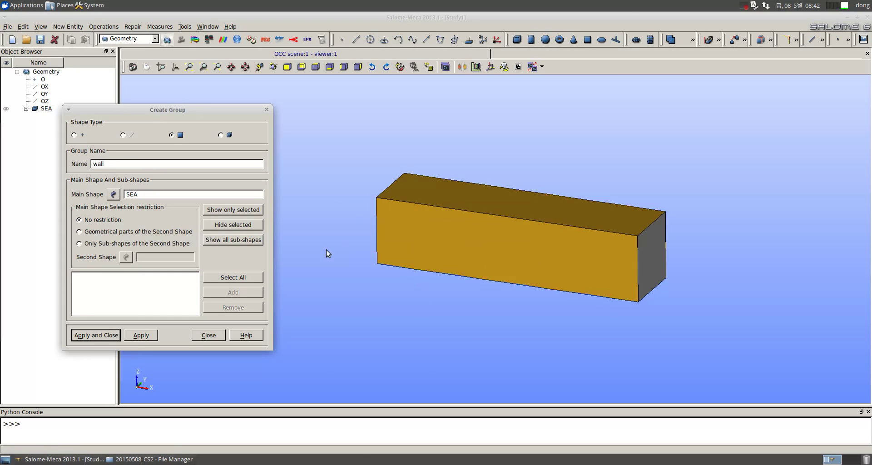
pyautogui.click(524, 202)
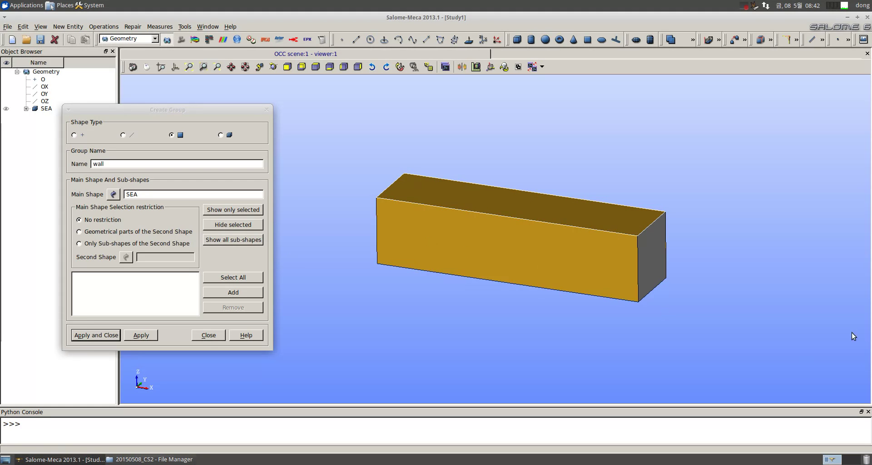
pyautogui.click(246, 296)
pyautogui.click(302, 295)
pyautogui.click(256, 298)
# Add the box's two remaining long faces, including the underside, to the wall group and create the group.
pyautogui.keyDown('ctrl'); pyautogui.moveTo(494, 284); pyautogui.dragTo(396, 224, button='right'); pyautogui.keyUp('ctrl')
pyautogui.click(436, 282)
pyautogui.click(510, 251)
pyautogui.click(254, 293)
pyautogui.click(509, 212)
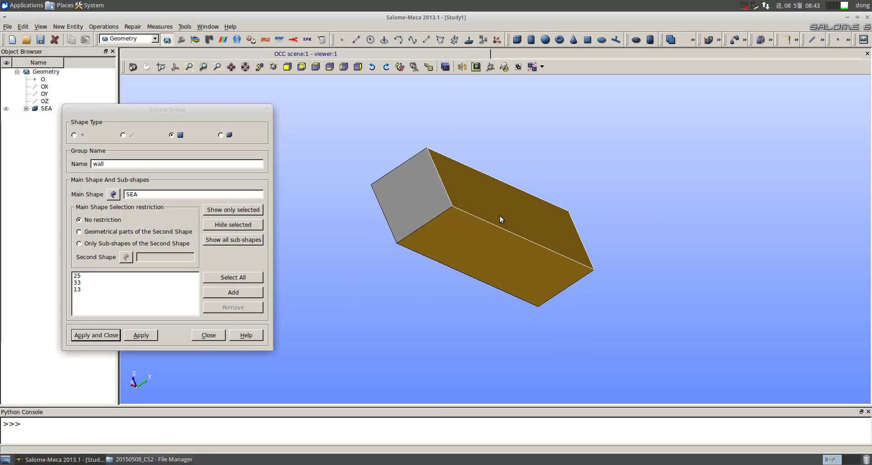
pyautogui.click(255, 295)
pyautogui.keyDown('ctrl'); pyautogui.moveTo(408, 279); pyautogui.dragTo(452, 285, button='right'); pyautogui.keyUp('ctrl')
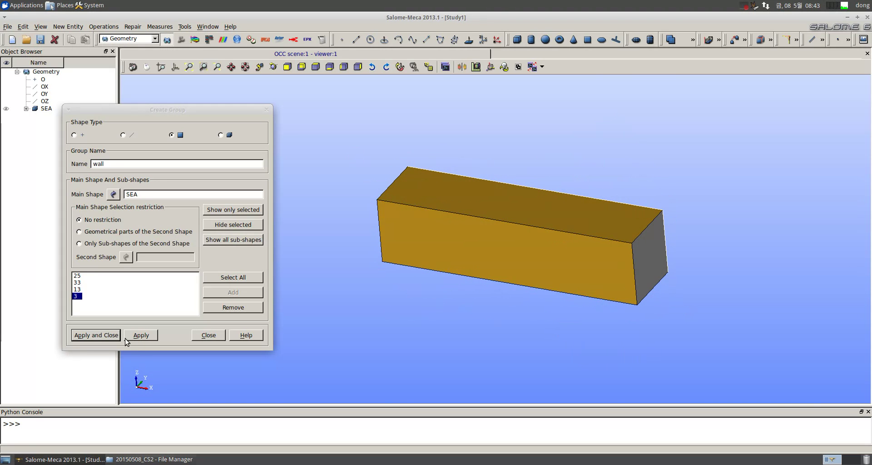
pyautogui.click(141, 335)
# Name the next face group submarine and fill its list with all of SEA's faces.
pyautogui.moveTo(111, 164); pyautogui.dragTo(92, 163)
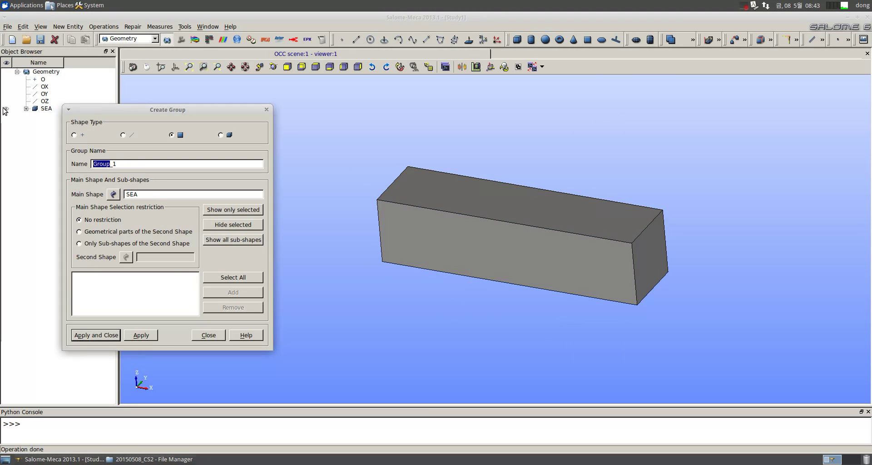
pyautogui.press('Delete')
pyautogui.press('Delete')
pyautogui.click(218, 276)
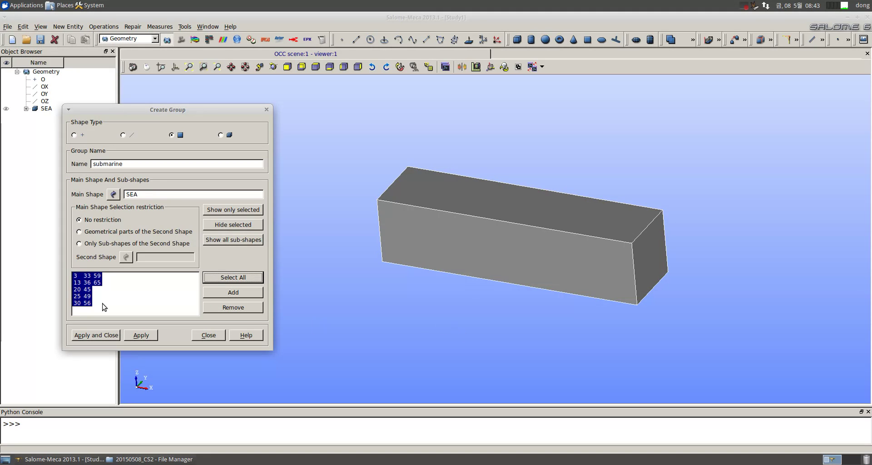
pyautogui.click(133, 298)
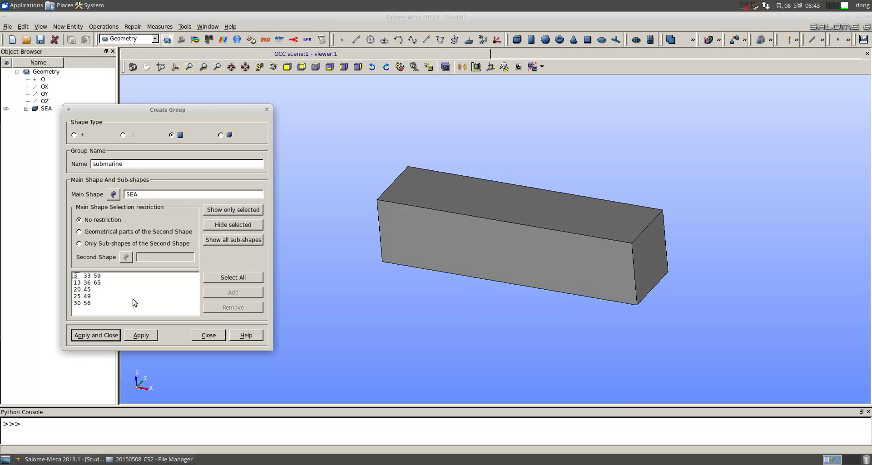
# Remove the outer box faces 3, 13 and 20 from the submarine group's list, identifying each in the 3D view.
pyautogui.click(77, 276)
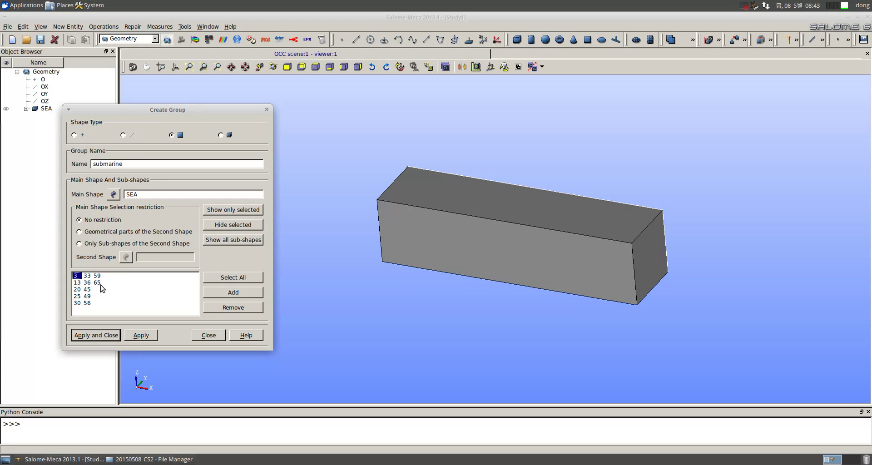
pyautogui.keyDown('ctrl'); pyautogui.moveTo(490, 260); pyautogui.dragTo(254, 261, button='right'); pyautogui.keyUp('ctrl')
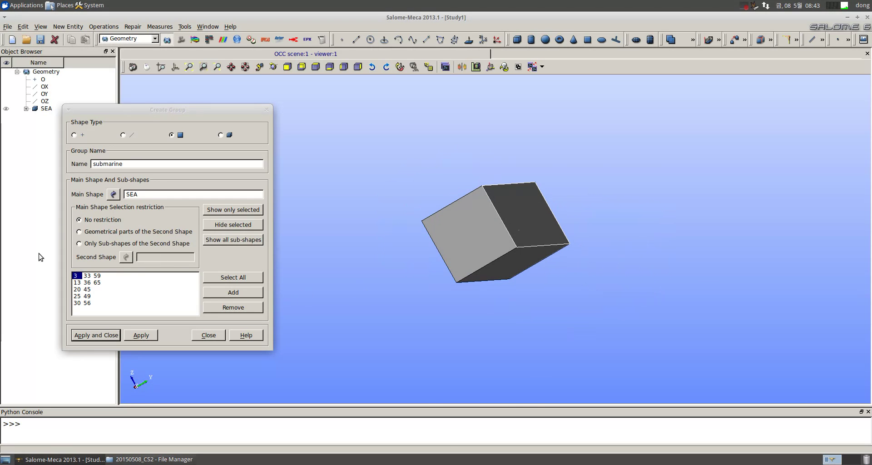
pyautogui.click(215, 308)
pyautogui.click(77, 276)
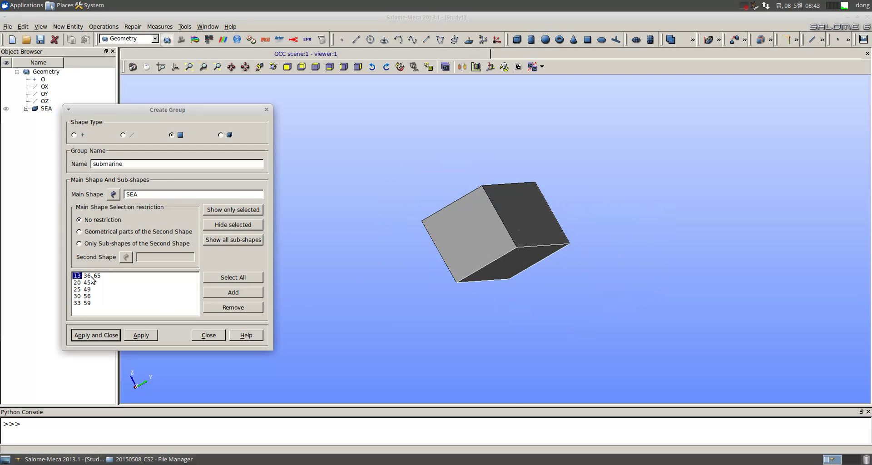
pyautogui.click(229, 307)
pyautogui.click(78, 276)
pyautogui.keyDown('ctrl'); pyautogui.moveTo(539, 278); pyautogui.dragTo(499, 254, button='right'); pyautogui.keyUp('ctrl')
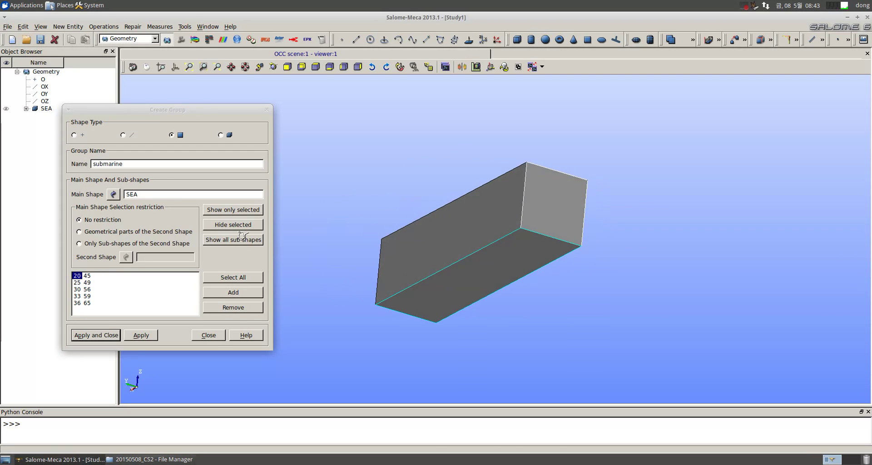
pyautogui.click(217, 309)
# Remove the outer box faces 25, 30 and 33 from the submarine group's list.
pyautogui.click(77, 275)
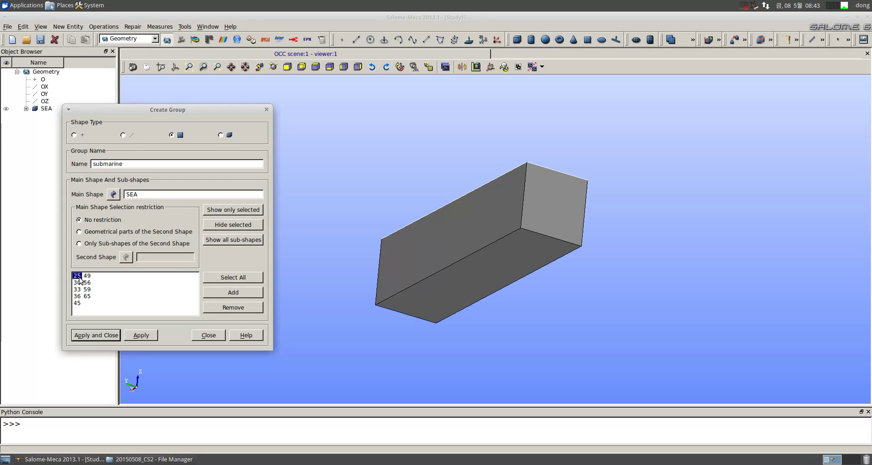
pyautogui.keyDown('ctrl'); pyautogui.moveTo(383, 252); pyautogui.dragTo(539, 389, button='right'); pyautogui.keyUp('ctrl')
pyautogui.click(234, 307)
pyautogui.click(77, 275)
pyautogui.keyDown('ctrl'); pyautogui.moveTo(464, 279); pyautogui.dragTo(481, 268, button='right'); pyautogui.keyUp('ctrl')
pyautogui.click(227, 311)
pyautogui.click(78, 276)
pyautogui.keyDown('ctrl'); pyautogui.moveTo(299, 262); pyautogui.dragTo(139, 260, button='right'); pyautogui.keyUp('ctrl')
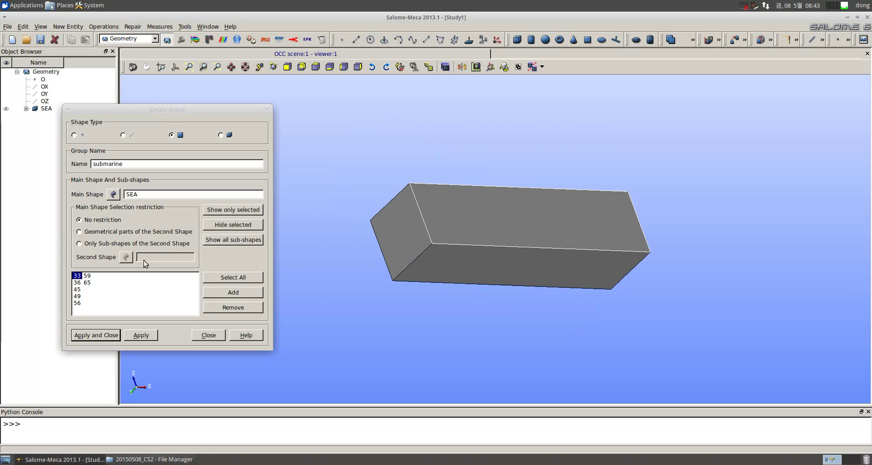
pyautogui.click(233, 307)
# Display the SEA shape in wireframe and look closely at the submarine body inside the box.
pyautogui.click(77, 276)
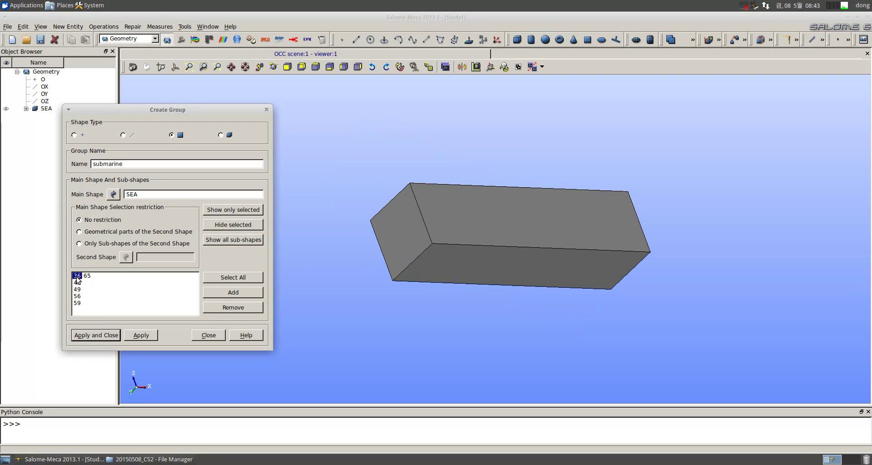
pyautogui.click(77, 282)
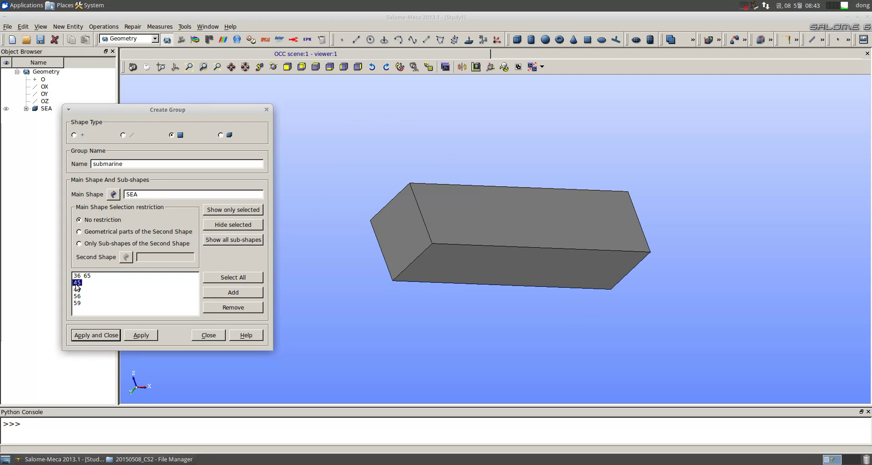
pyautogui.click(41, 26)
pyautogui.moveTo(100, 96)
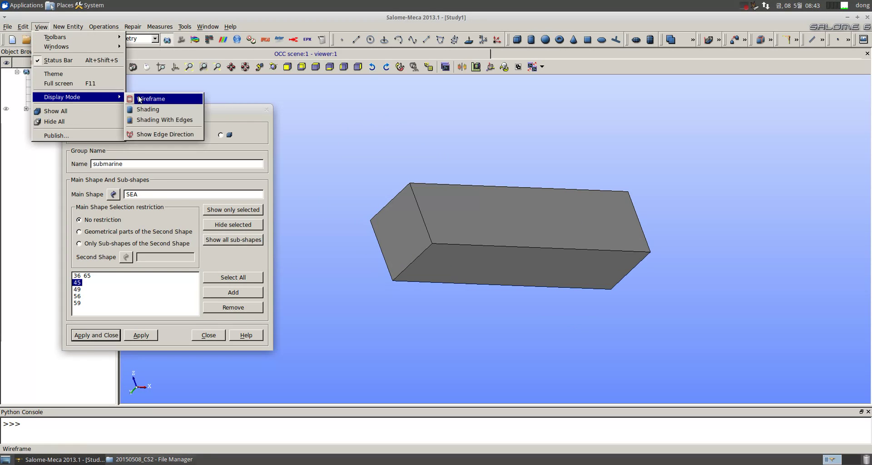
pyautogui.click(146, 99)
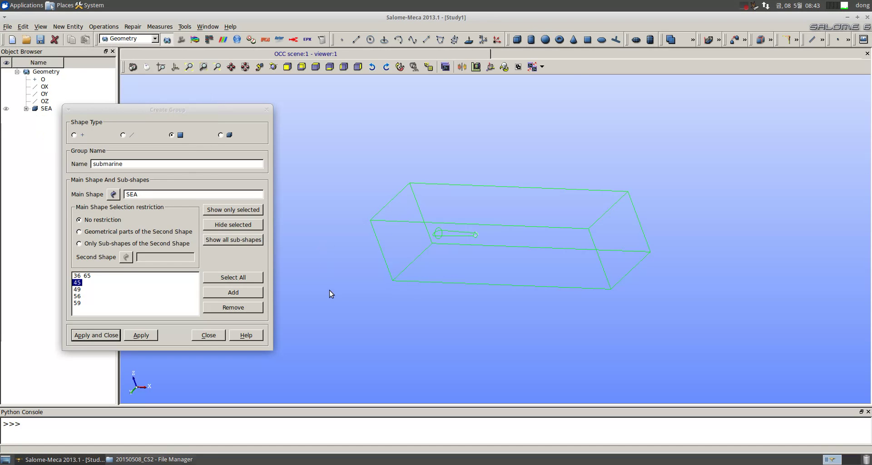
pyautogui.scroll(10, 411, 230)
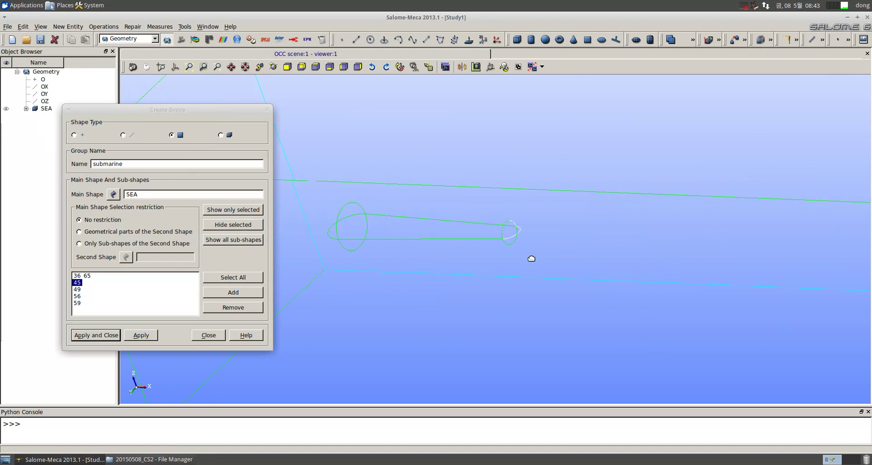
# Check the remaining faces 36, 65, 45, 49, 56 and 59 on the submarine body and create the submarine group.
pyautogui.click(84, 278)
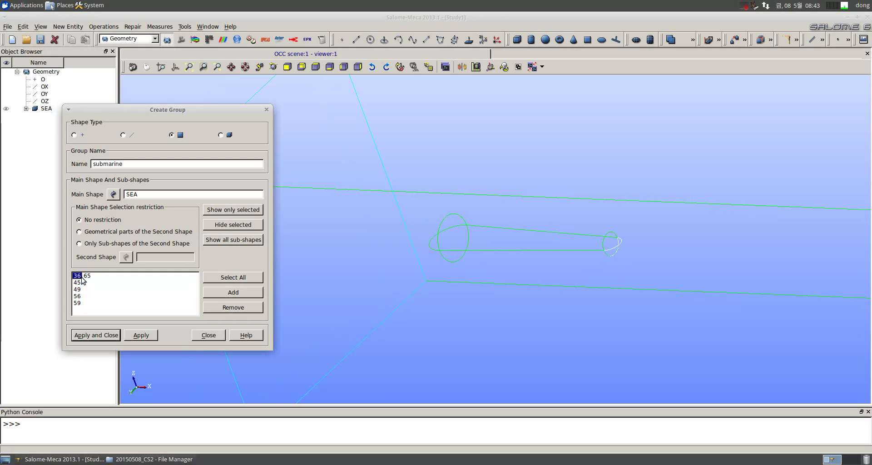
pyautogui.click(87, 275)
pyautogui.click(76, 282)
pyautogui.click(78, 289)
pyautogui.click(77, 296)
pyautogui.click(79, 303)
pyautogui.click(96, 335)
# Examine the SEA box from several angles and highlight the inlet, outlet, wall and submarine groups one by one.
pyautogui.scroll(-10, 312, 279)
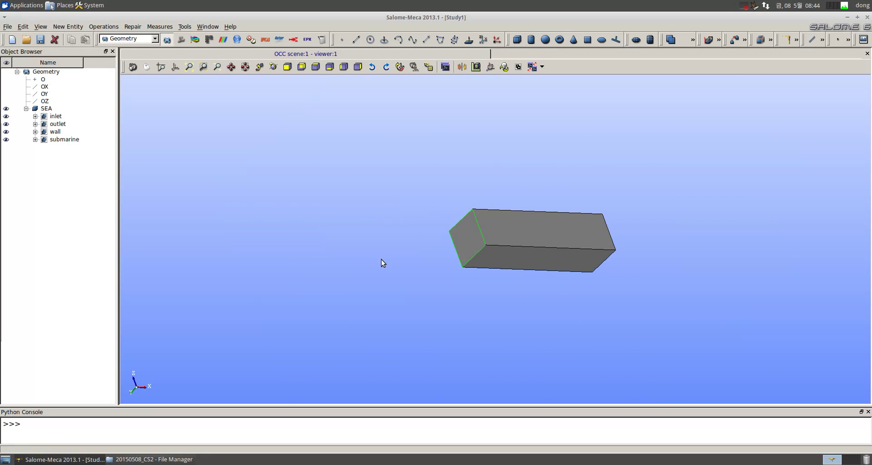
pyautogui.keyDown('ctrl'); pyautogui.moveTo(380, 262); pyautogui.dragTo(773, 284, button='right'); pyautogui.keyUp('ctrl')
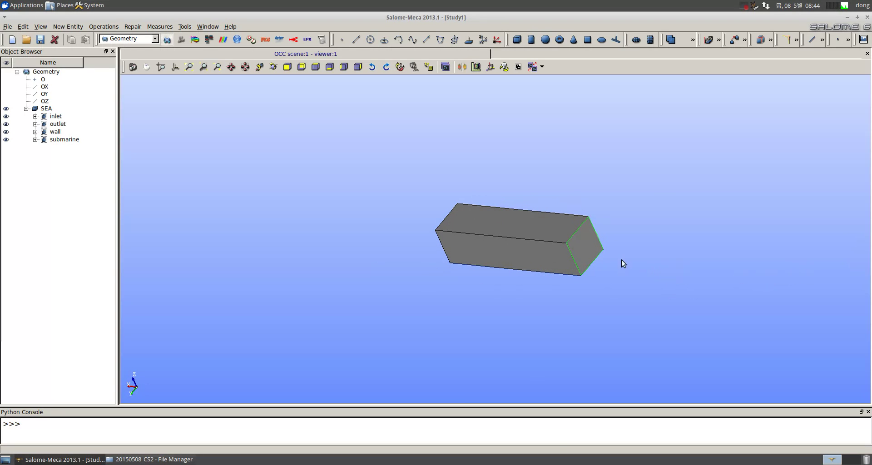
pyautogui.keyDown('ctrl'); pyautogui.moveTo(530, 255); pyautogui.dragTo(438, 255, button='middle'); pyautogui.keyUp('ctrl')
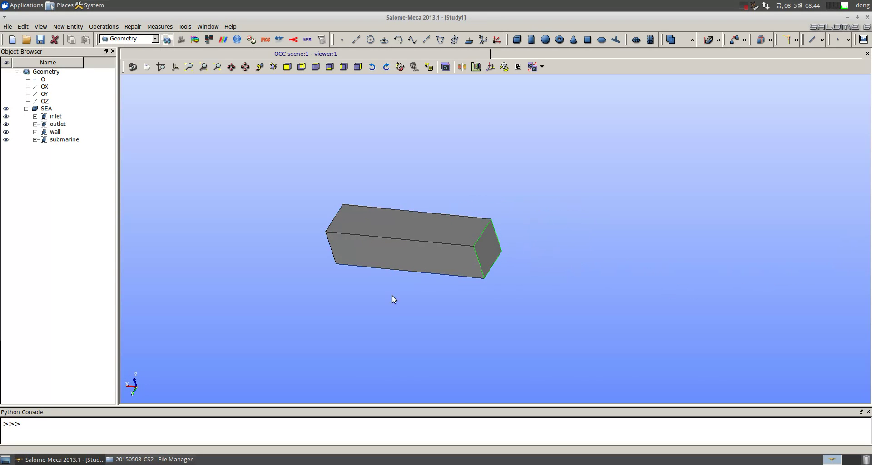
pyautogui.scroll(-4, 391, 247)
pyautogui.scroll(8, 392, 244)
pyautogui.keyDown('ctrl'); pyautogui.moveTo(395, 241); pyautogui.dragTo(465, 235, button='middle'); pyautogui.keyUp('ctrl')
pyautogui.click(55, 116)
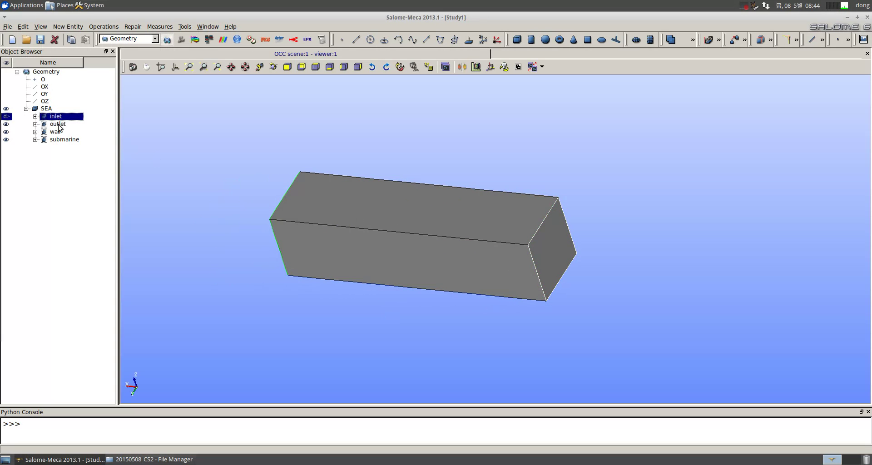
pyautogui.click(58, 124)
pyautogui.click(58, 131)
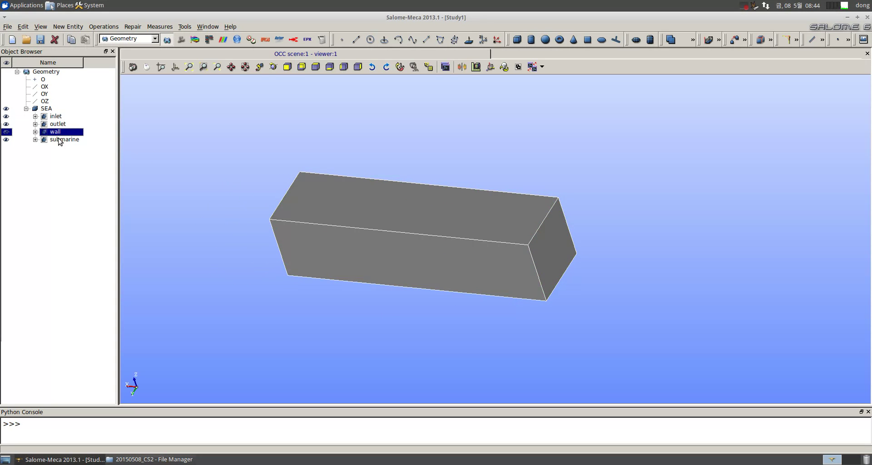
pyautogui.click(58, 139)
pyautogui.click(240, 149)
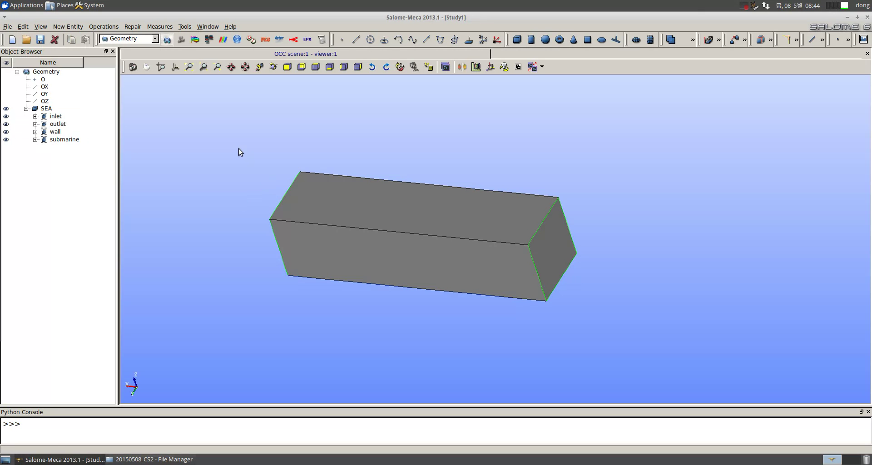
# Switch to the Mesh module and start a new mesh with SEA as its geometry.
pyautogui.click(154, 39)
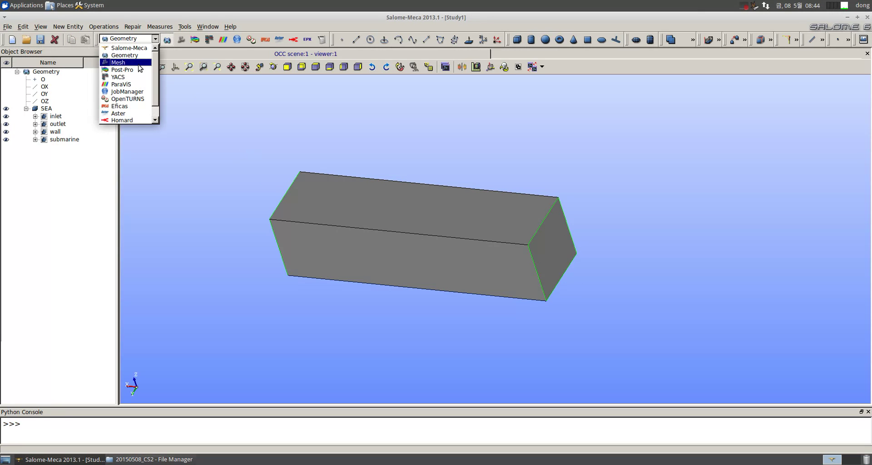
pyautogui.click(278, 189)
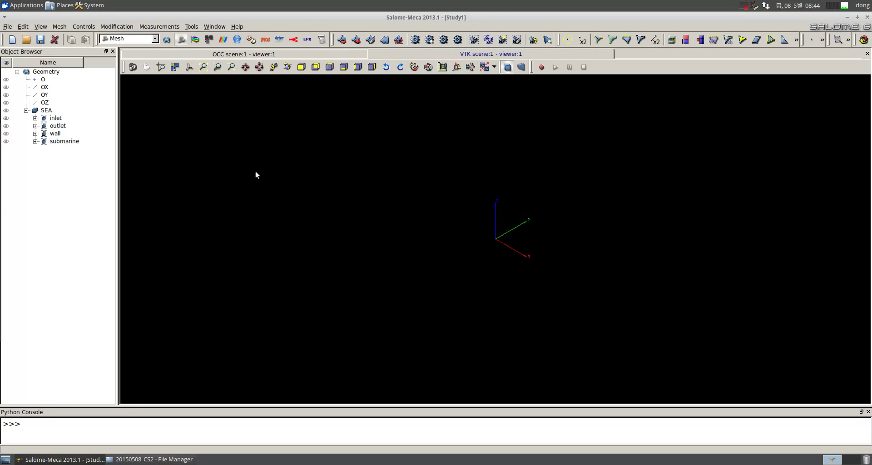
pyautogui.click(60, 26)
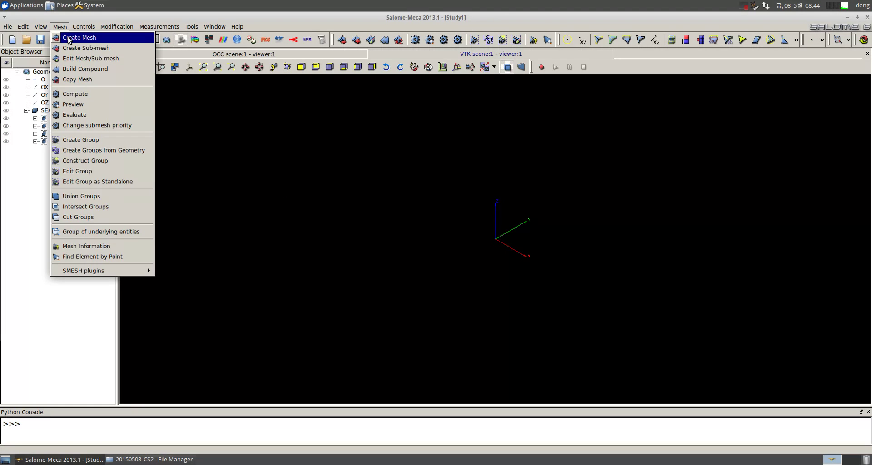
pyautogui.click(68, 36)
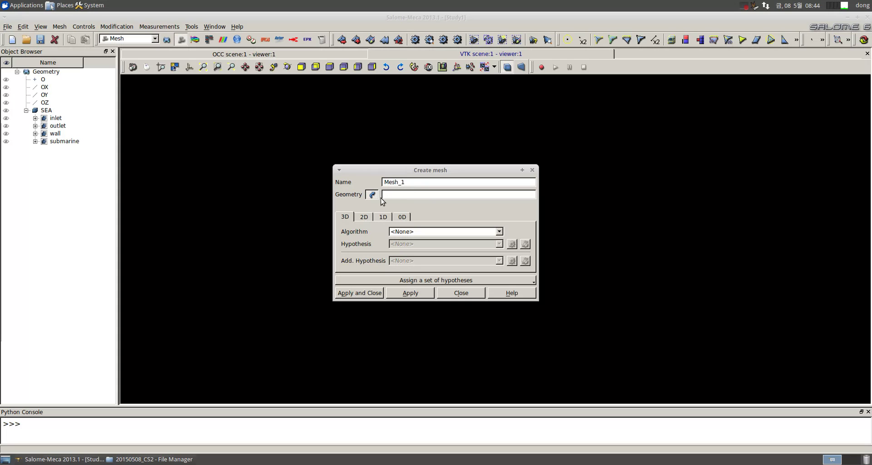
pyautogui.click(52, 111)
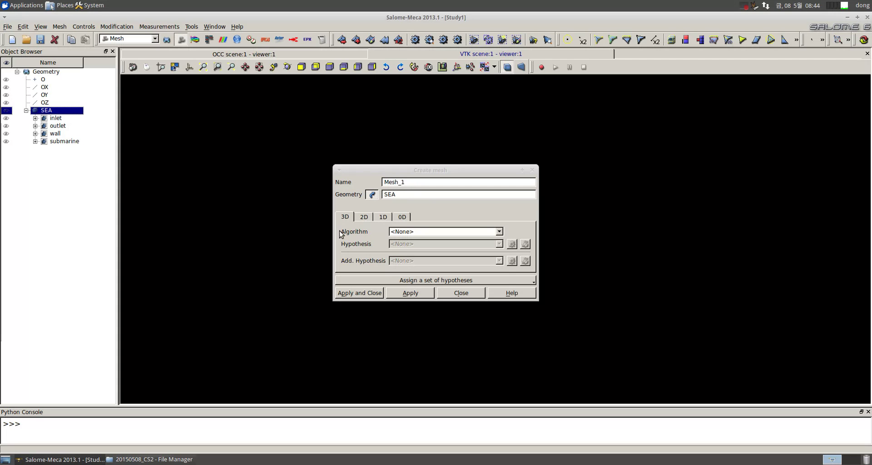
# Assign the 3D Automatic Tetrahedralization hypothesis set to Mesh_1 with the suggested maximum length and create the mesh.
pyautogui.click(400, 234)
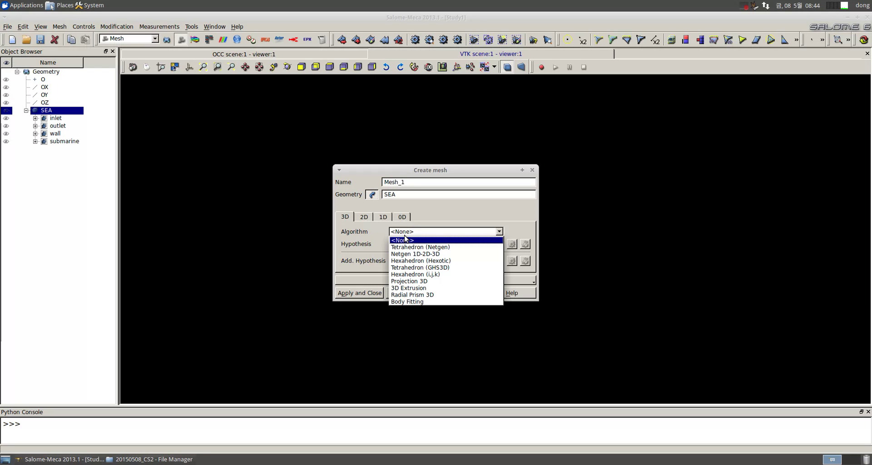
pyautogui.click(410, 254)
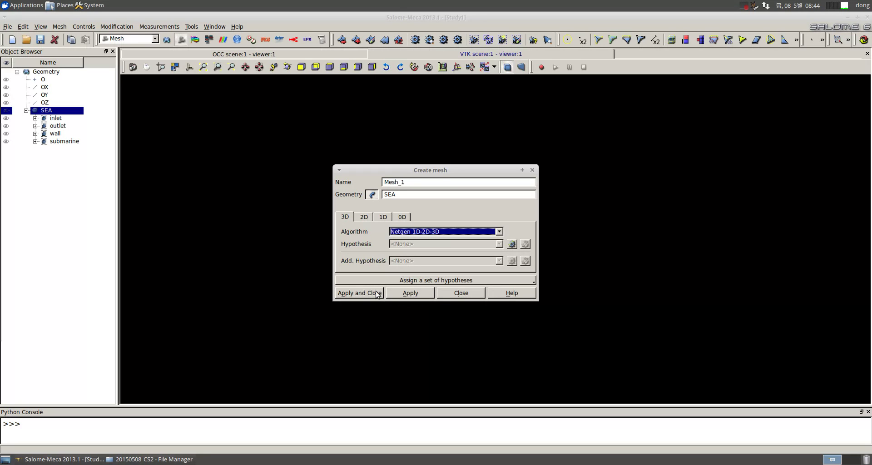
pyautogui.click(394, 280)
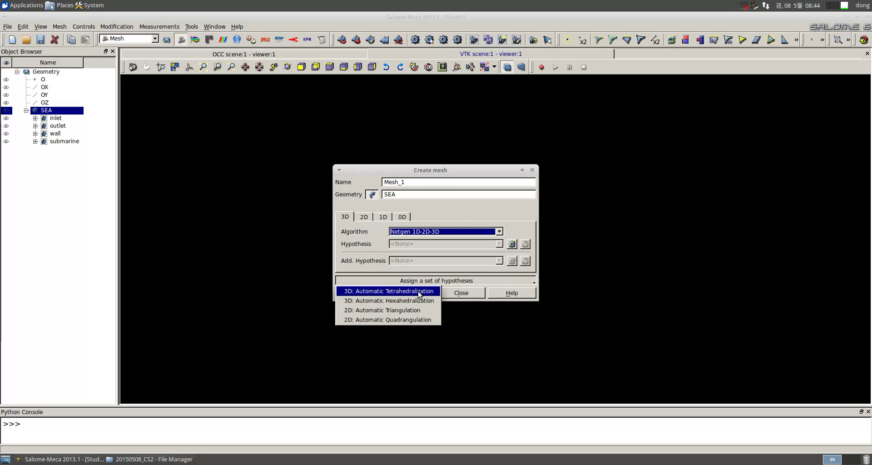
pyautogui.click(419, 293)
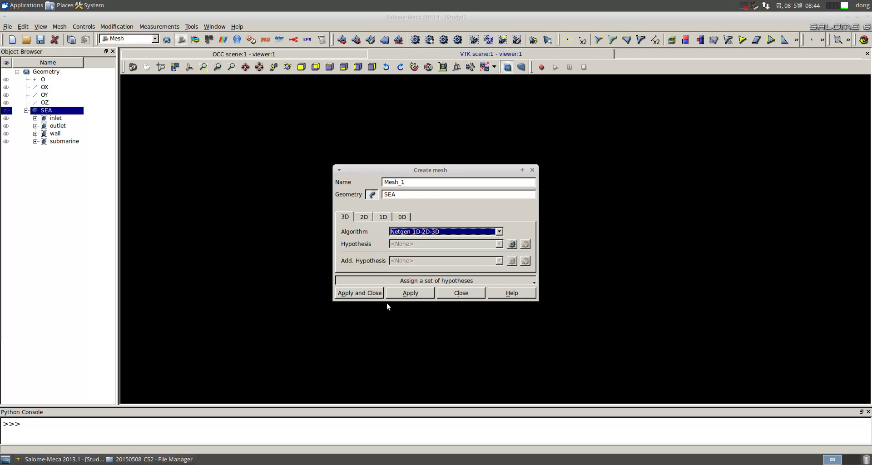
pyautogui.moveTo(455, 244); pyautogui.dragTo(439, 240)
pyautogui.click(459, 241)
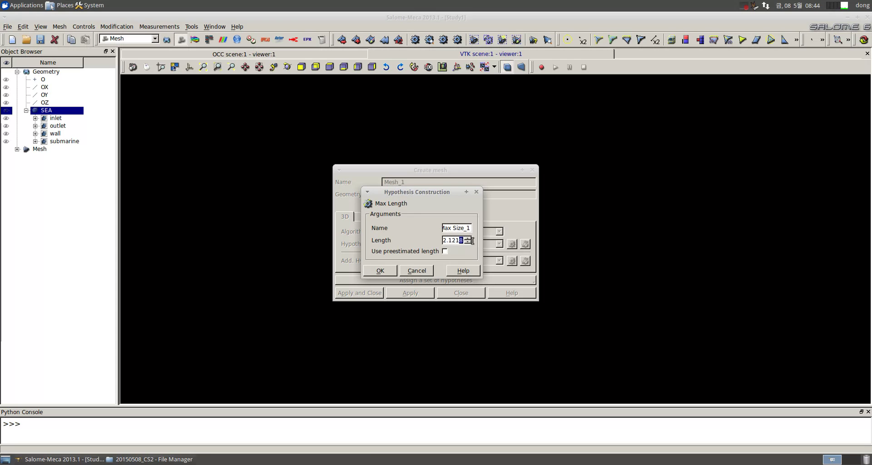
pyautogui.click(388, 271)
pyautogui.click(369, 293)
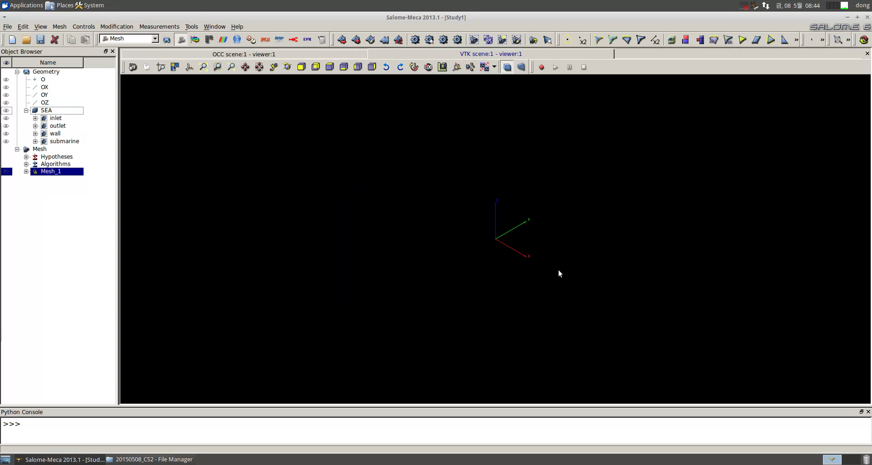
# Compute Mesh_1 and view the resulting mesh on the box from a lower angle.
pyautogui.rightClick(43, 172)
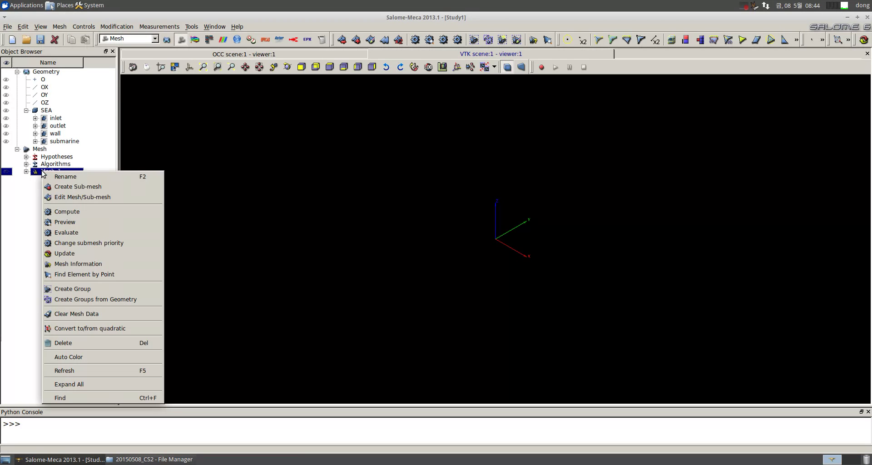
pyautogui.click(64, 212)
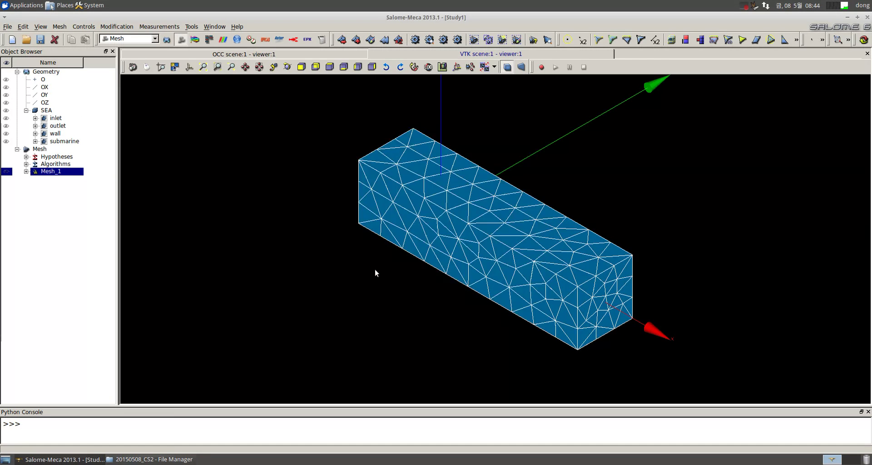
pyautogui.moveTo(450, 103); pyautogui.dragTo(283, 87)
pyautogui.click(364, 339)
pyautogui.keyDown('ctrl'); pyautogui.moveTo(470, 300); pyautogui.dragTo(484, 261, button='right'); pyautogui.keyUp('ctrl')
# Set the length of the Max Size_1 hypothesis to 0.5.
pyautogui.click(26, 157)
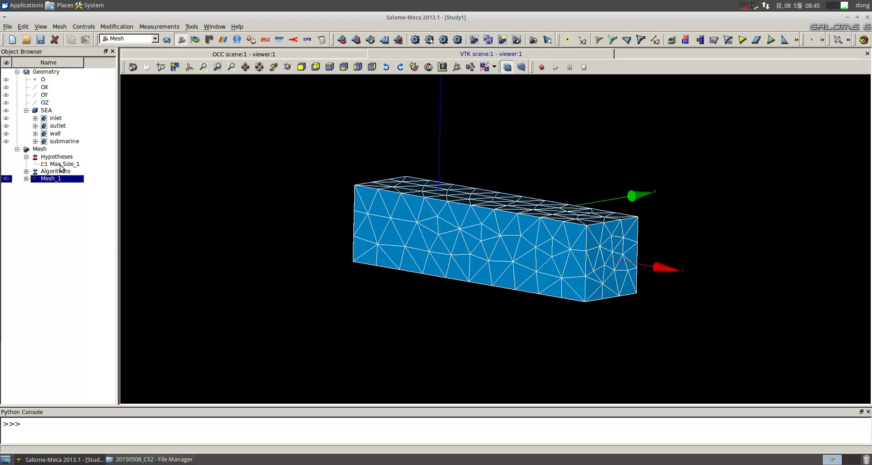
pyautogui.rightClick(61, 164)
pyautogui.click(91, 182)
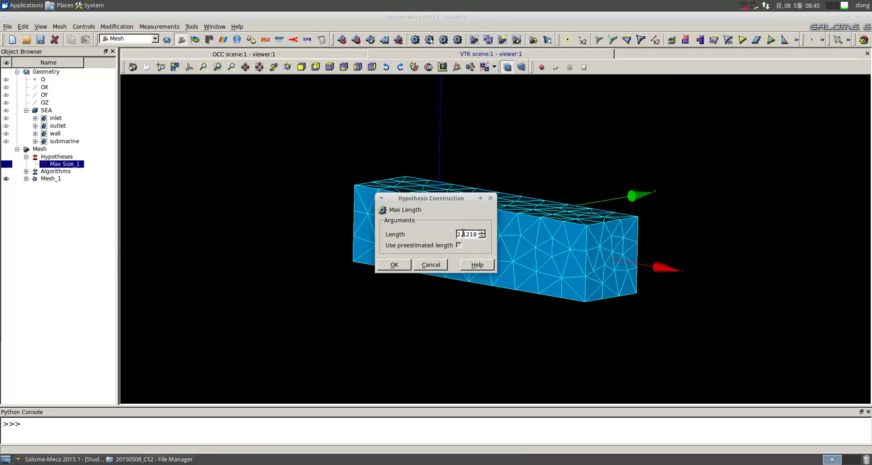
pyautogui.moveTo(456, 236); pyautogui.dragTo(570, 243)
pyautogui.write('0.5')
pyautogui.click(402, 265)
pyautogui.rightClick(73, 165)
pyautogui.click(93, 179)
pyautogui.doubleClick(468, 234)
pyautogui.write('0.5')
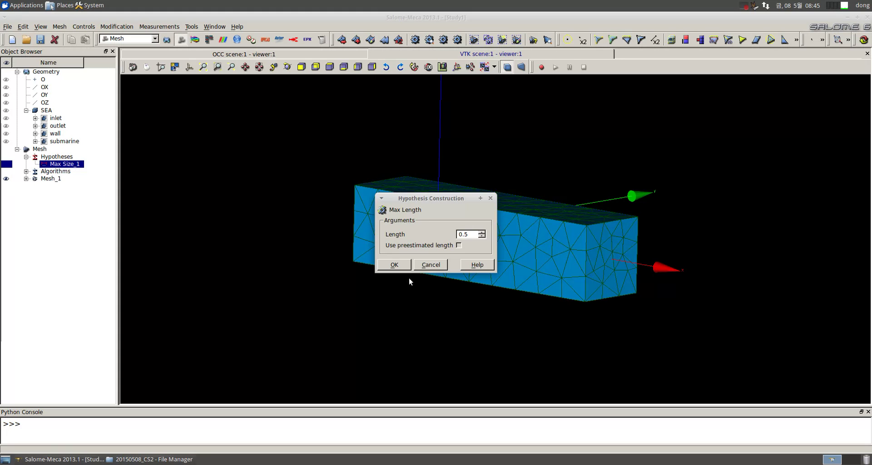
pyautogui.click(395, 265)
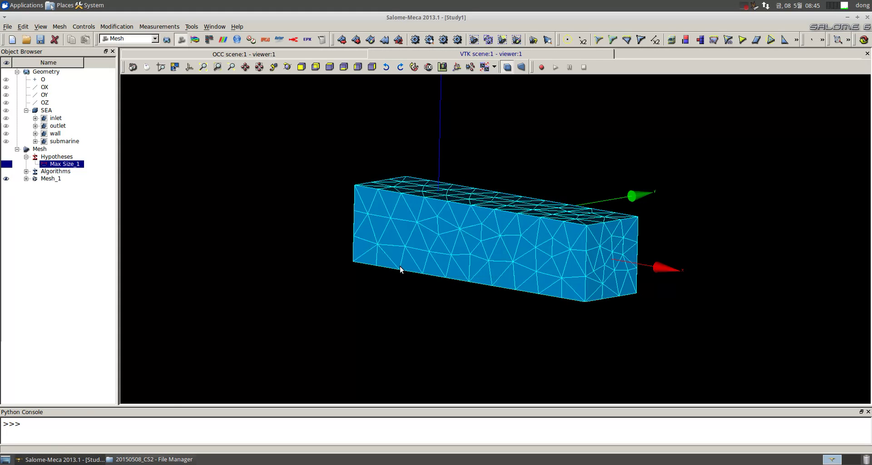
# Recompute Mesh_1 with the 0.5 maximum length and view the box mesh from above.
pyautogui.rightClick(54, 180)
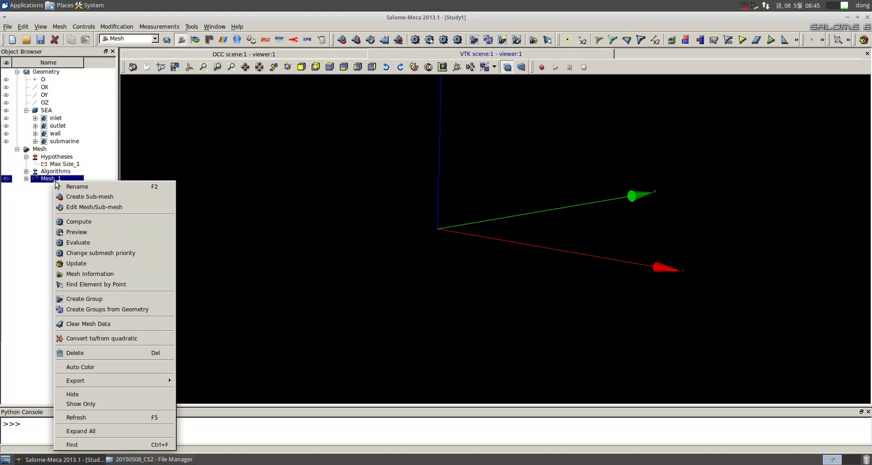
pyautogui.click(74, 222)
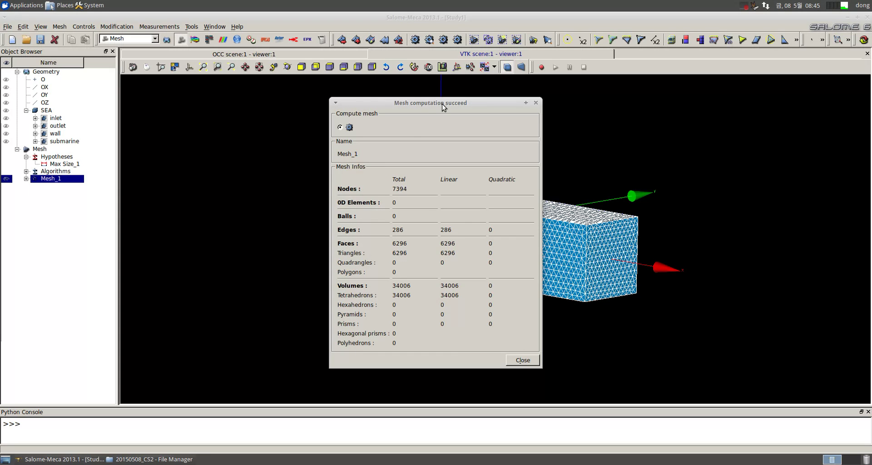
pyautogui.moveTo(441, 105); pyautogui.dragTo(308, 111)
pyautogui.click(390, 366)
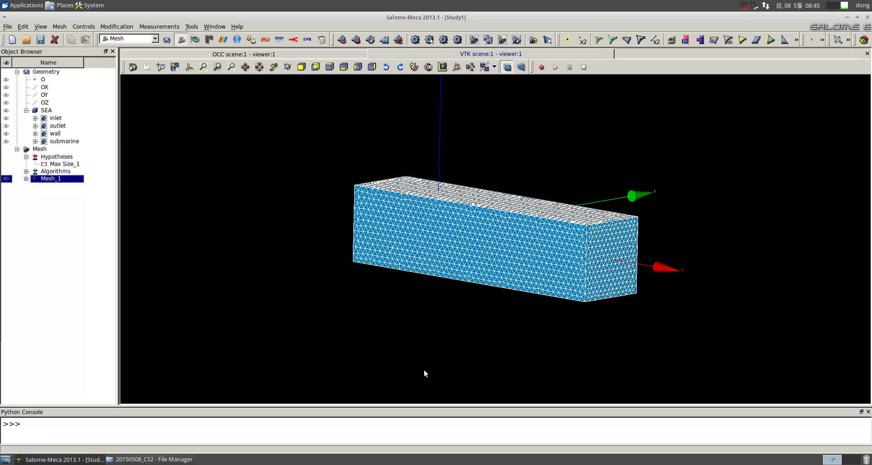
pyautogui.keyDown('ctrl'); pyautogui.moveTo(473, 291); pyautogui.dragTo(475, 329, button='right'); pyautogui.keyUp('ctrl')
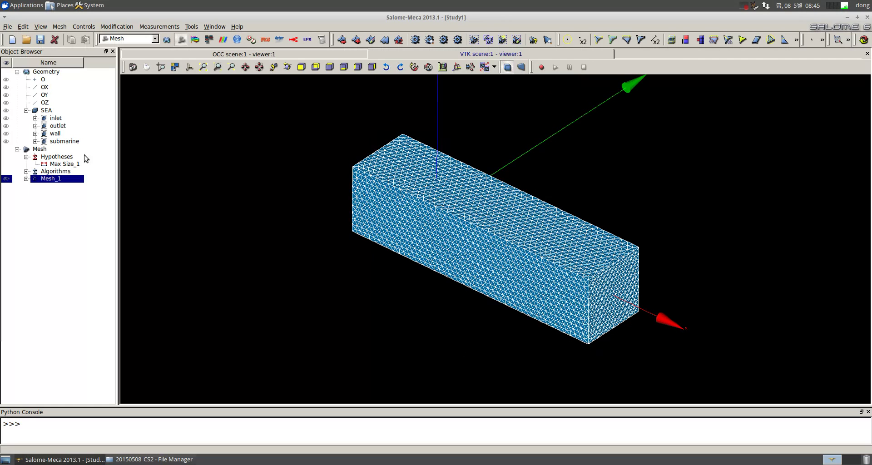
# Set the length of the Max Size_1 hypothesis to 0.2.
pyautogui.rightClick(58, 164)
pyautogui.click(85, 186)
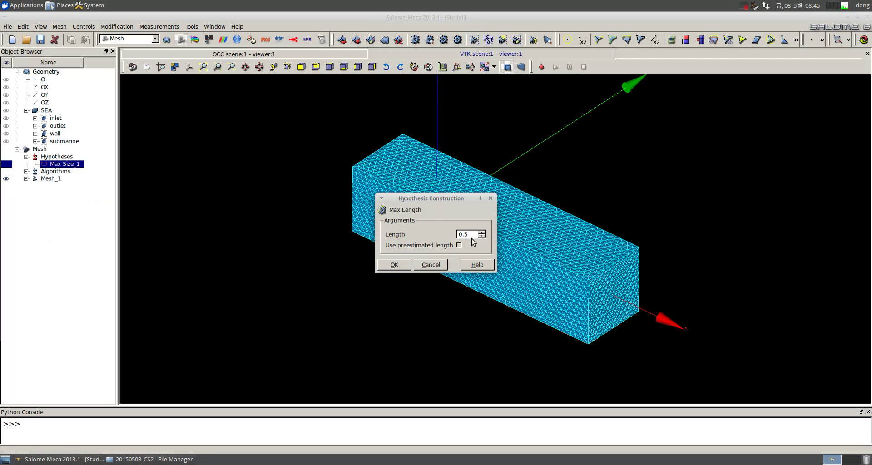
pyautogui.doubleClick(465, 234)
pyautogui.write('2')
pyautogui.click(394, 264)
pyautogui.rightClick(57, 179)
pyautogui.press('Escape')
pyautogui.rightClick(56, 179)
pyautogui.click(77, 184)
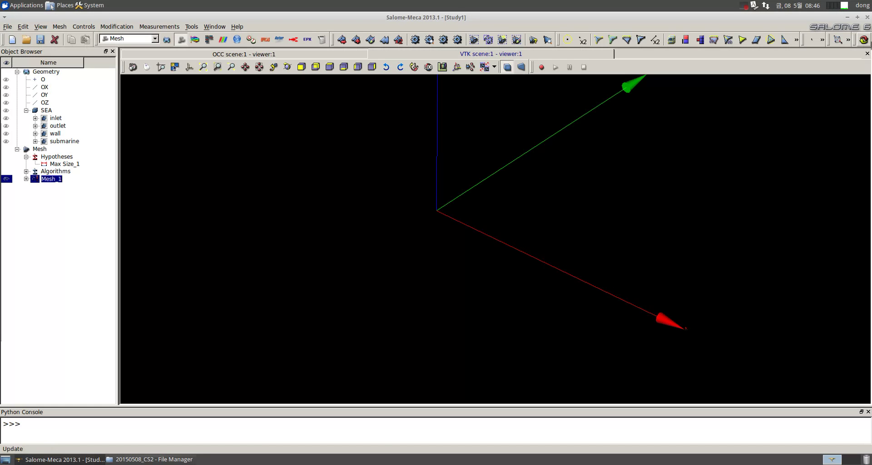
pyautogui.rightClick(53, 181)
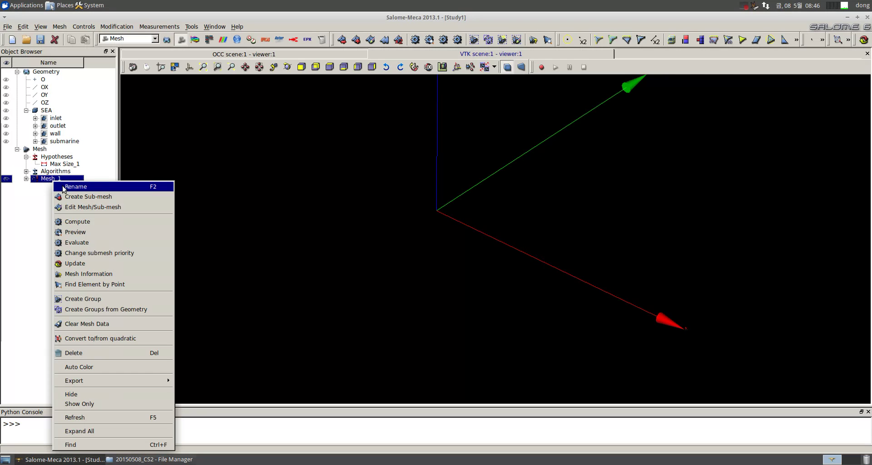
pyautogui.click(225, 180)
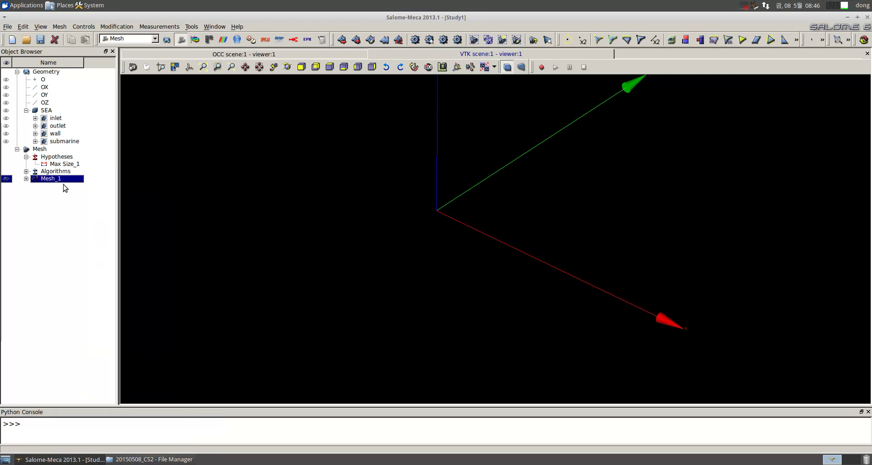
pyautogui.click(26, 178)
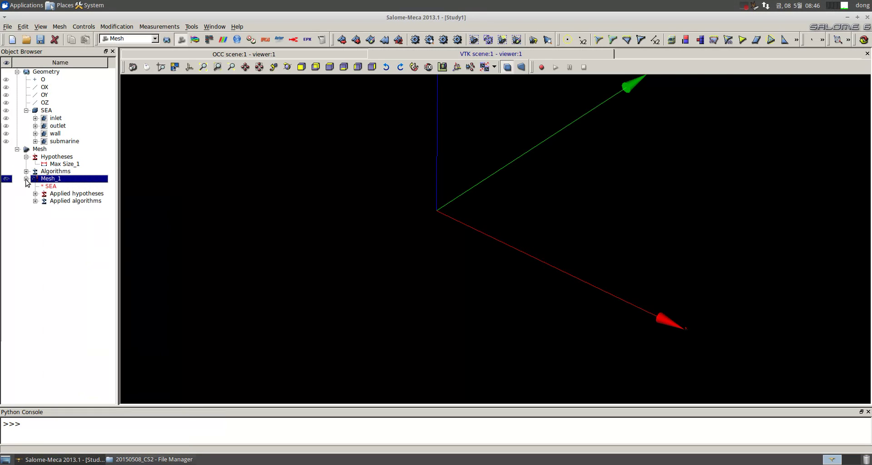
pyautogui.click(26, 179)
# Reconfirm the Max Size_1 hypothesis, recompute Mesh_1 and dismiss the computation report.
pyautogui.rightClick(65, 165)
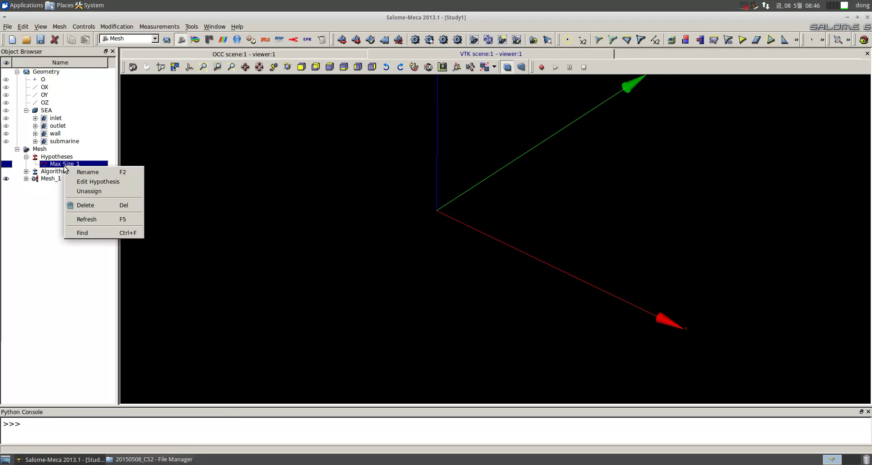
pyautogui.click(78, 182)
pyautogui.click(407, 266)
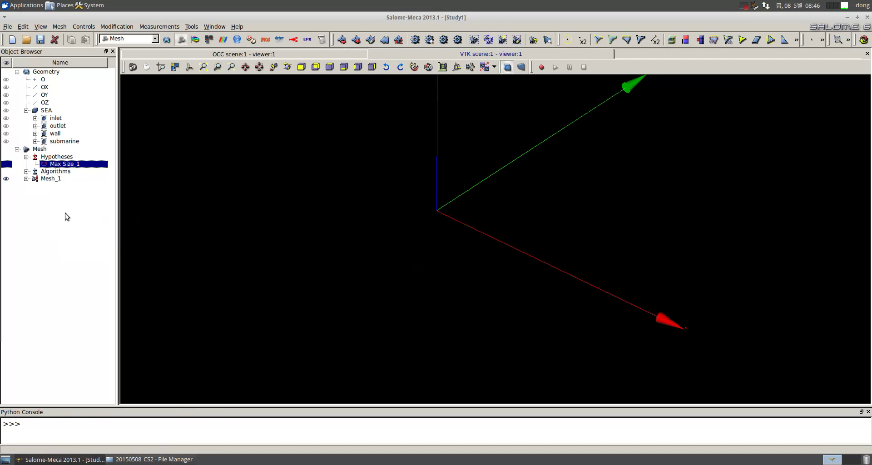
pyautogui.rightClick(53, 180)
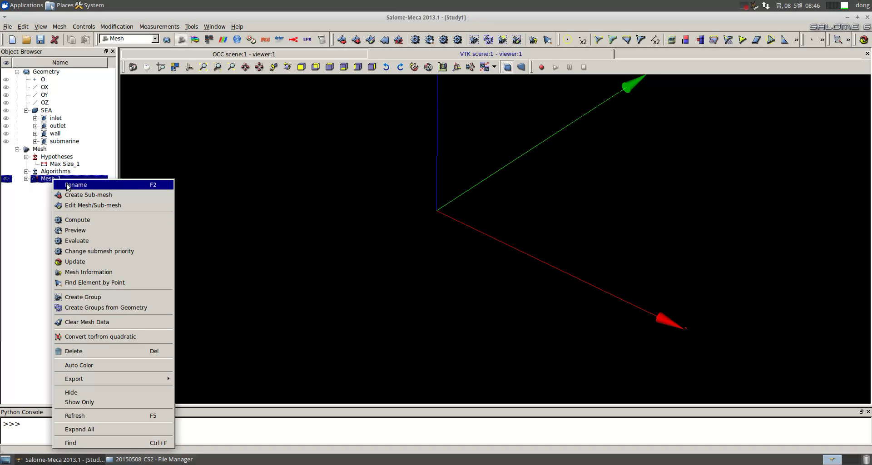
pyautogui.click(77, 219)
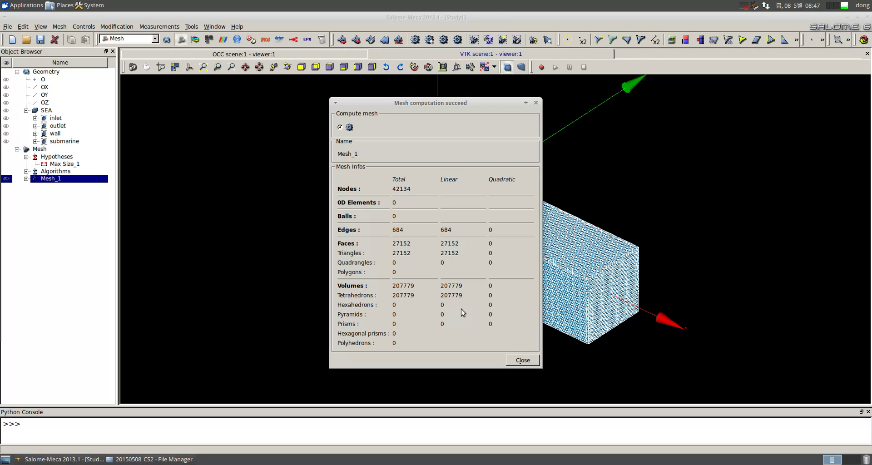
pyautogui.moveTo(491, 101); pyautogui.dragTo(337, 88)
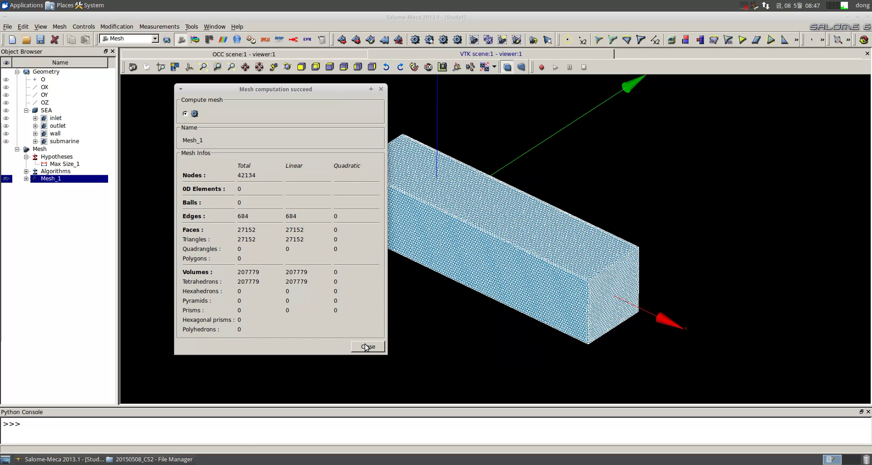
pyautogui.click(366, 347)
# Examine the refined mesh of the box up close and check what Mesh_1 contains in the object tree.
pyautogui.click(590, 299)
pyautogui.scroll(2, 588, 299)
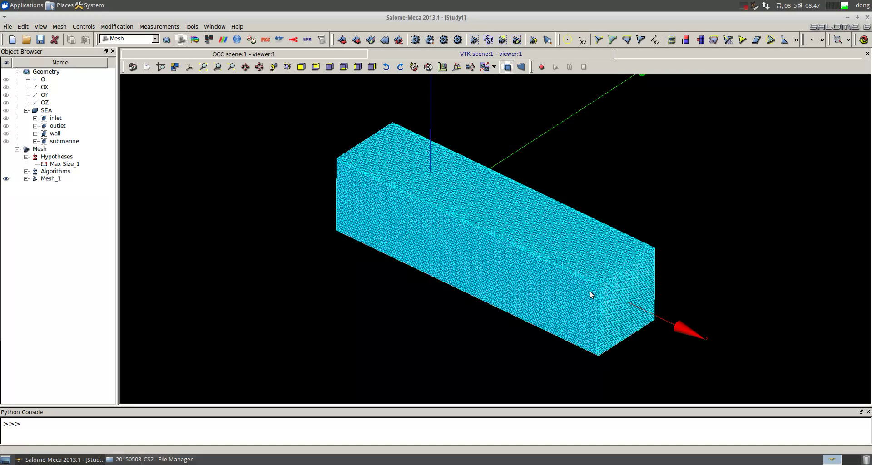
pyautogui.scroll(1, 589, 294)
pyautogui.keyDown('ctrl'); pyautogui.moveTo(544, 254); pyautogui.dragTo(548, 274, button='right'); pyautogui.keyUp('ctrl')
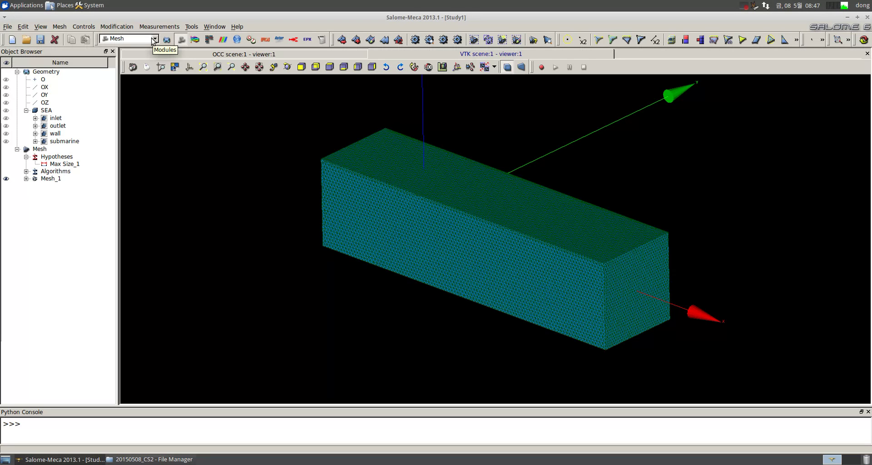
pyautogui.click(26, 179)
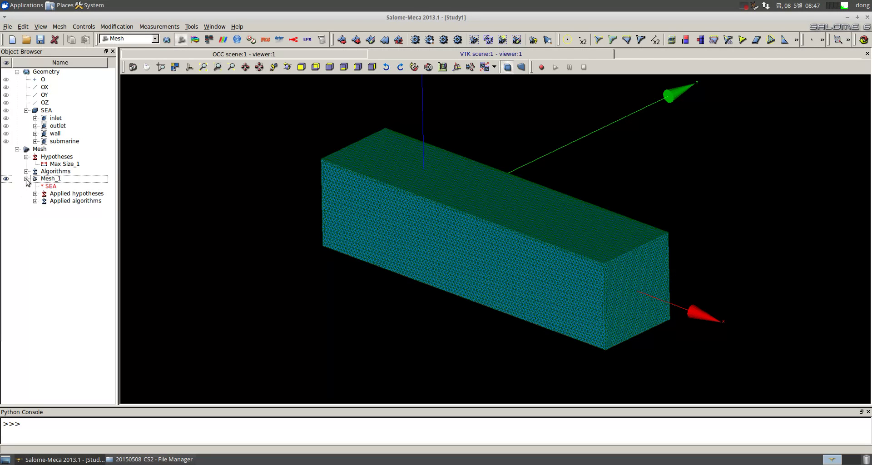
pyautogui.click(26, 179)
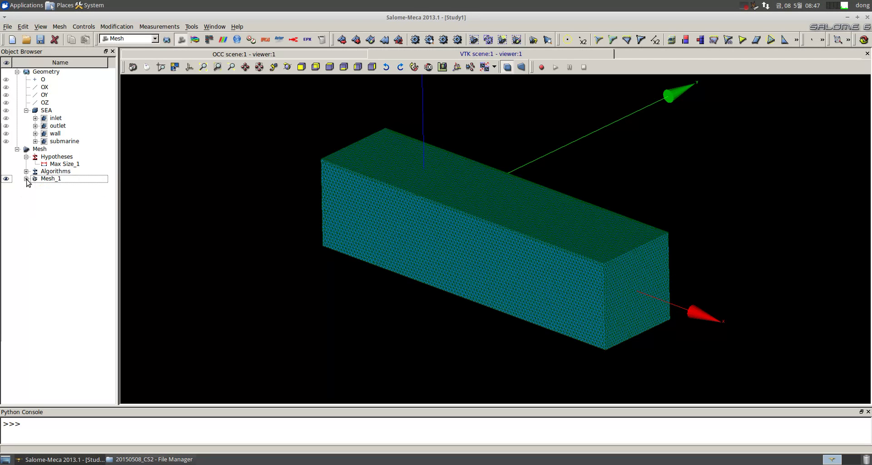
pyautogui.click(155, 39)
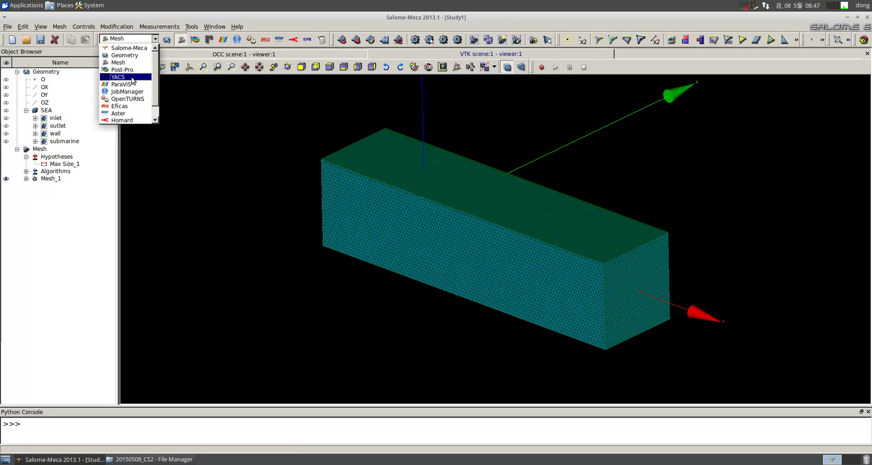
pyautogui.click(220, 119)
# Save the study as the HDF file Study1 in the 20150508_CS2 folder.
pyautogui.click(8, 26)
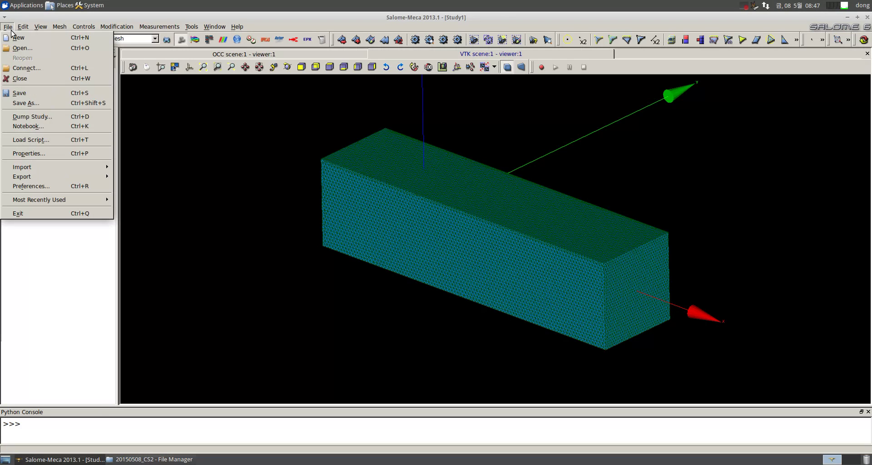
pyautogui.click(26, 103)
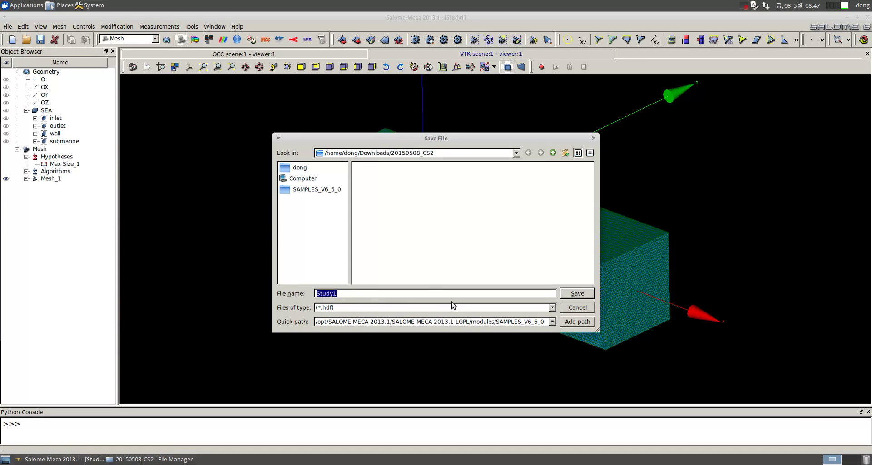
pyautogui.click(575, 295)
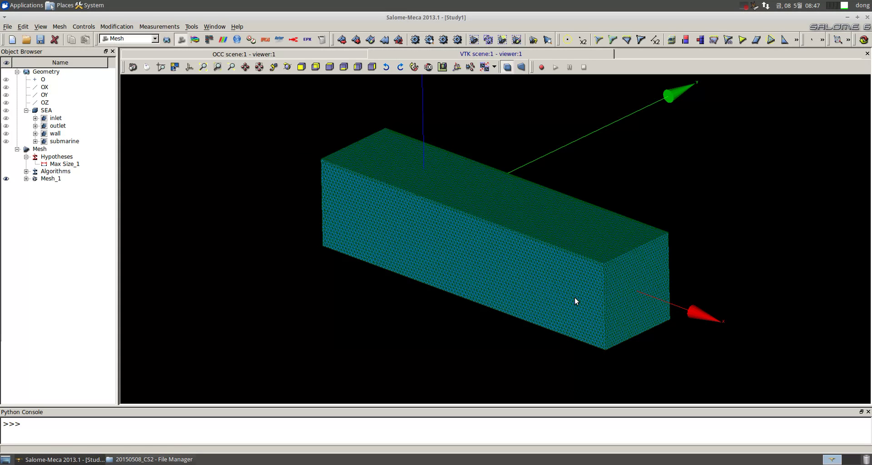
# Export Mesh_1 as the MED file Mesh_1 into the 20150508_CS2 folder.
pyautogui.rightClick(51, 181)
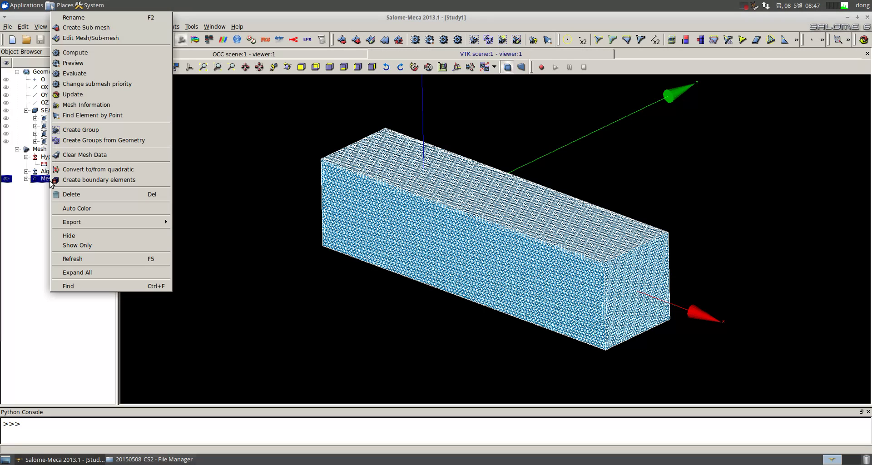
pyautogui.moveTo(143, 223)
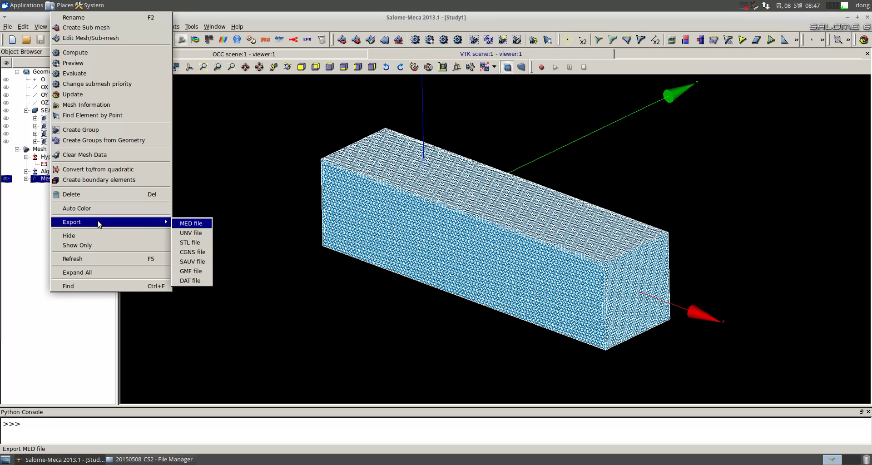
pyautogui.click(195, 226)
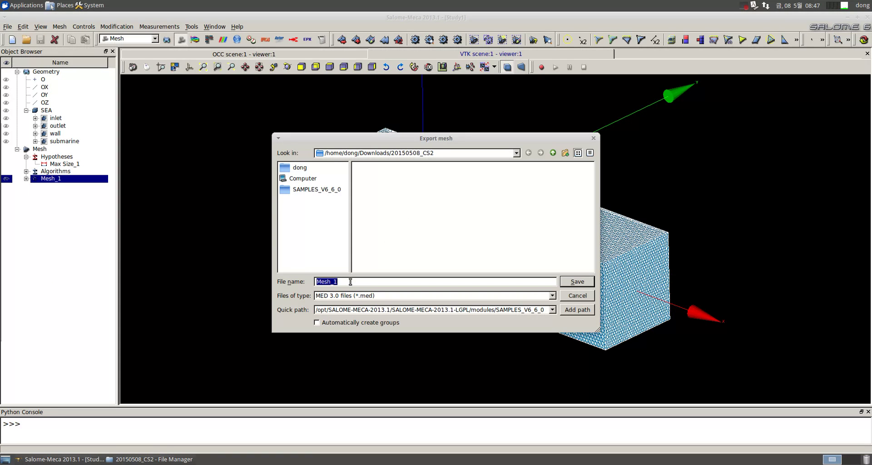
pyautogui.click(576, 282)
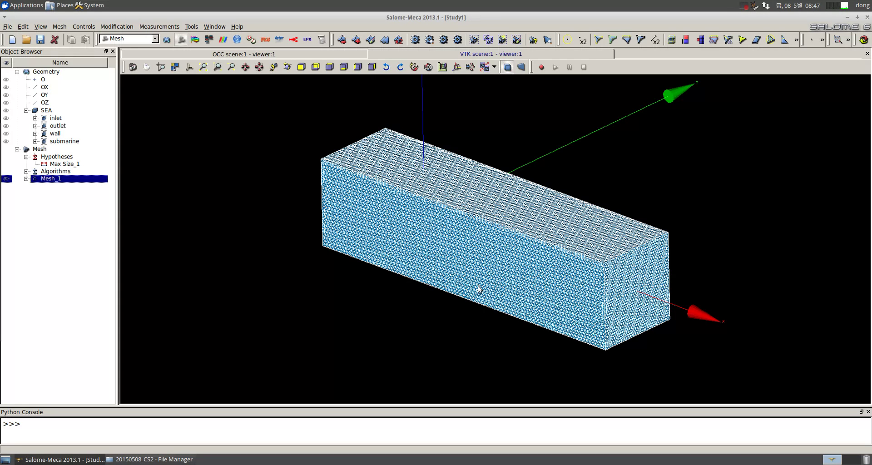
pyautogui.click(227, 218)
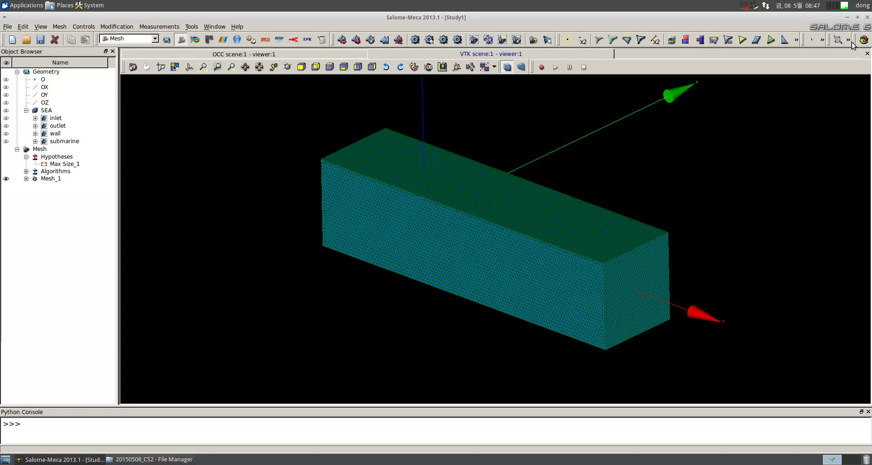
# Minimize Salome-Meca and check the exported mesh and study files in the 20150508_CS2 folder of the file manager.
pyautogui.click(846, 17)
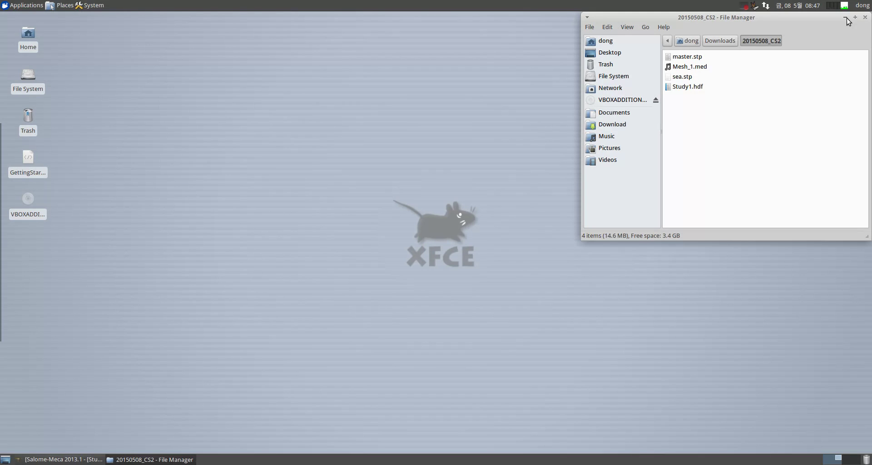
pyautogui.click(695, 67)
pyautogui.click(692, 87)
pyautogui.click(751, 118)
# Launch the Code-Saturne Wizard and enter CS2 as the study name and CASE2 as the case name.
pyautogui.click(22, 5)
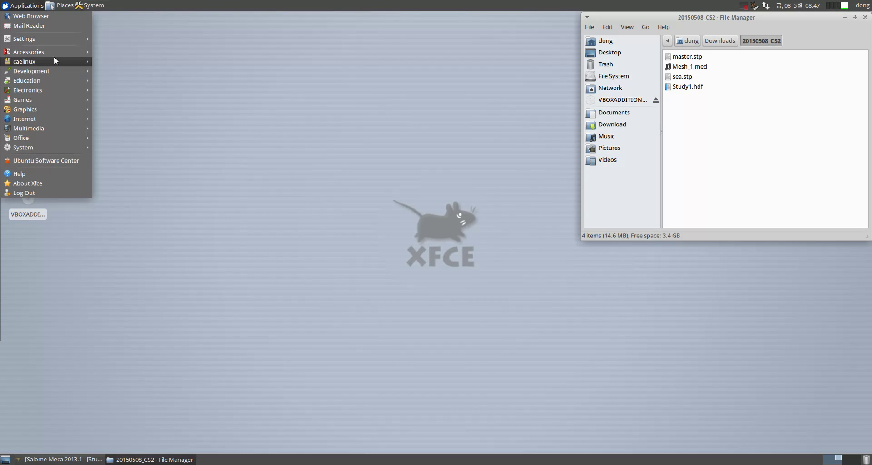
pyautogui.moveTo(56, 61)
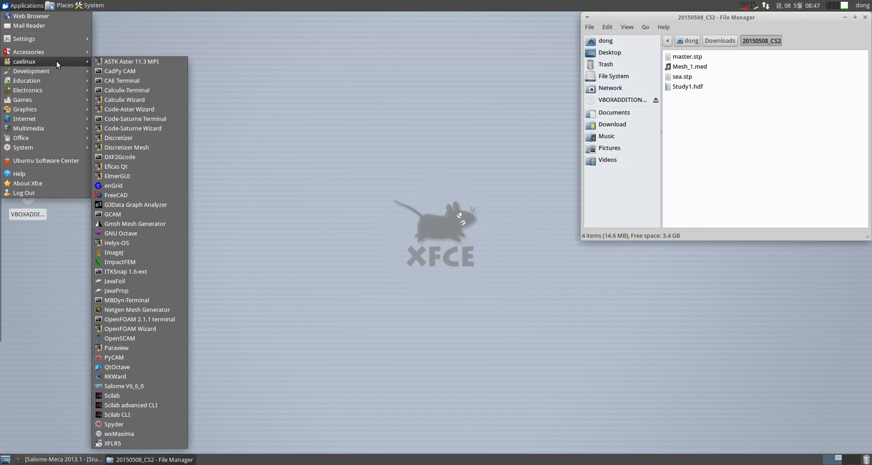
pyautogui.click(135, 129)
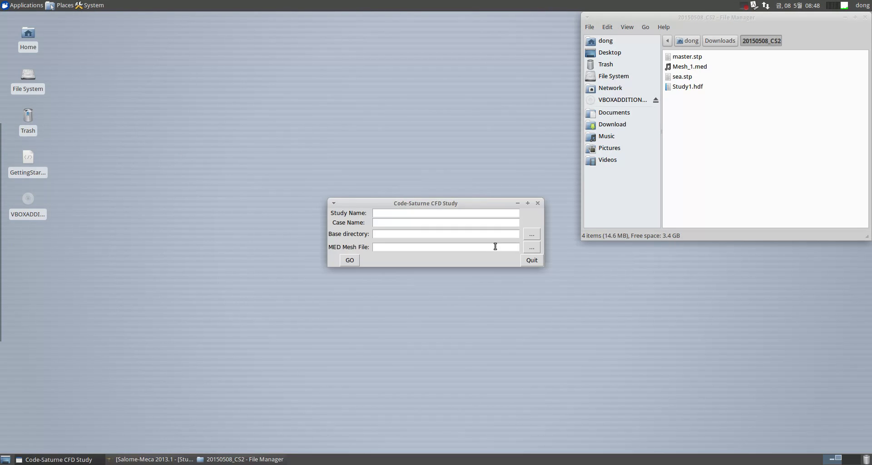
pyautogui.click(429, 213)
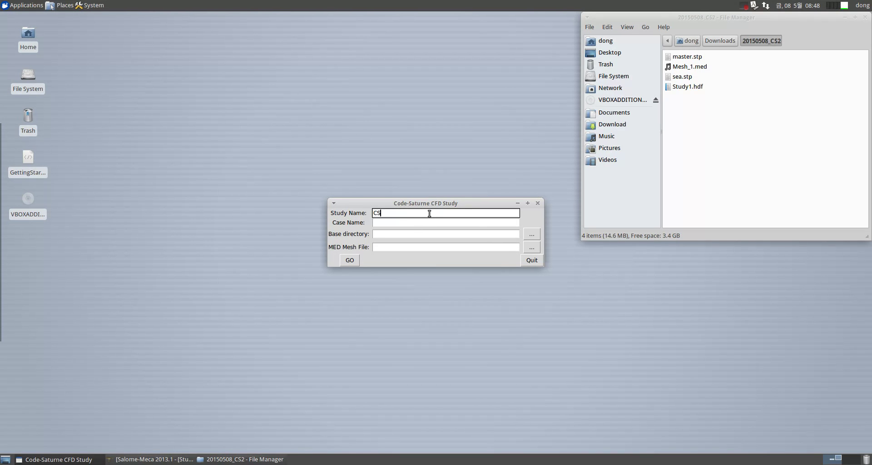
pyautogui.click(430, 223)
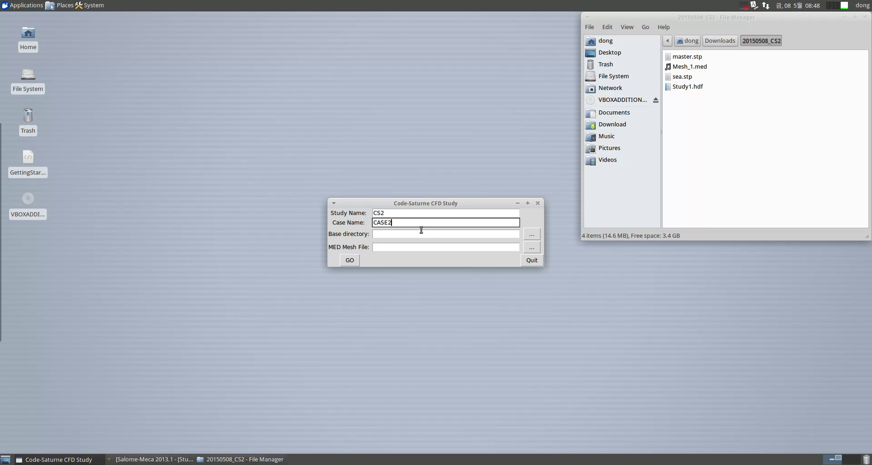
# Set the study's base directory to the 20150508_CS2 folder inside Downloads.
pyautogui.click(536, 235)
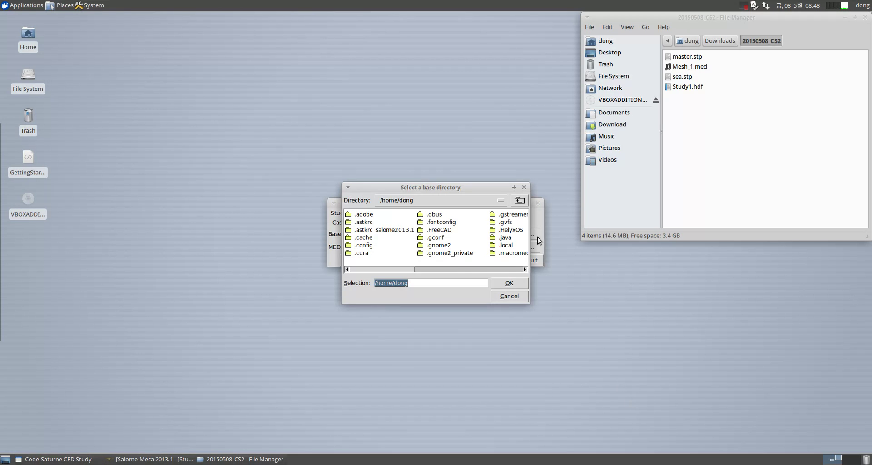
pyautogui.click(486, 269)
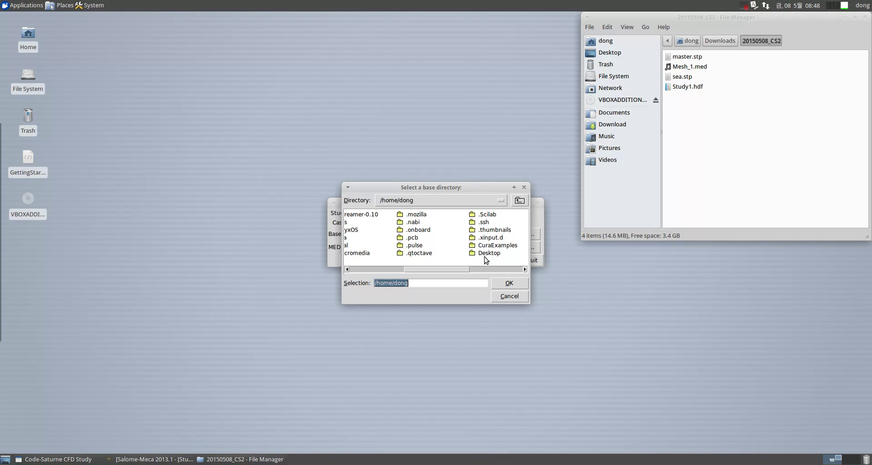
pyautogui.click(484, 268)
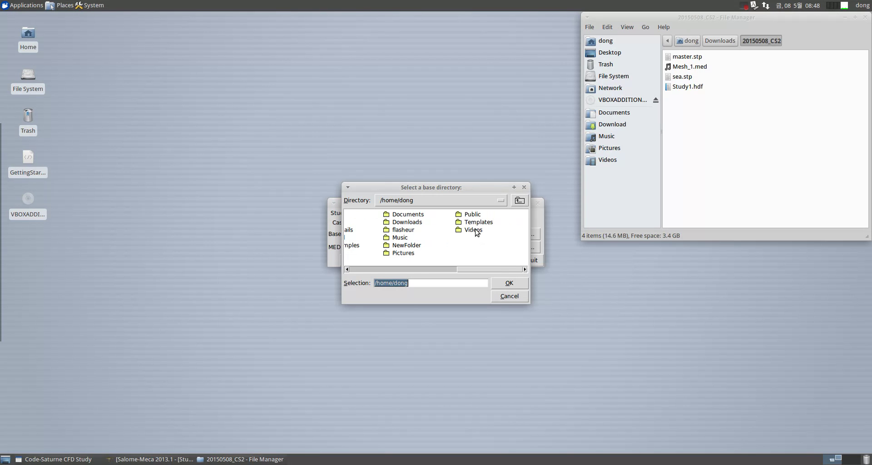
pyautogui.doubleClick(411, 222)
pyautogui.doubleClick(388, 231)
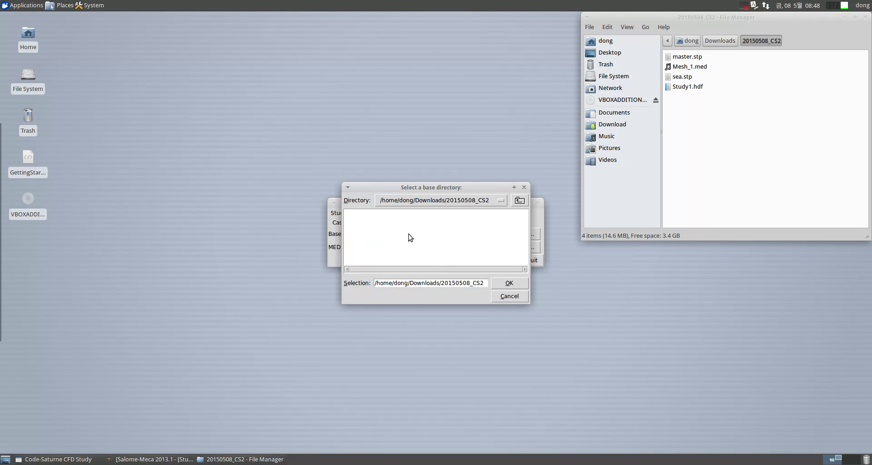
pyautogui.click(503, 284)
# Choose Mesh_1.med from Downloads/20150508_CS2 as the MED mesh file and generate the CFD study.
pyautogui.click(375, 247)
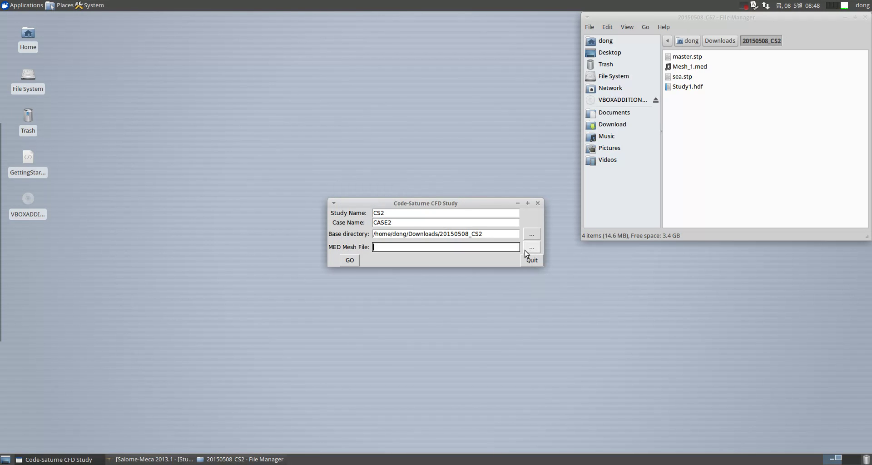
pyautogui.click(531, 247)
pyautogui.click(467, 270)
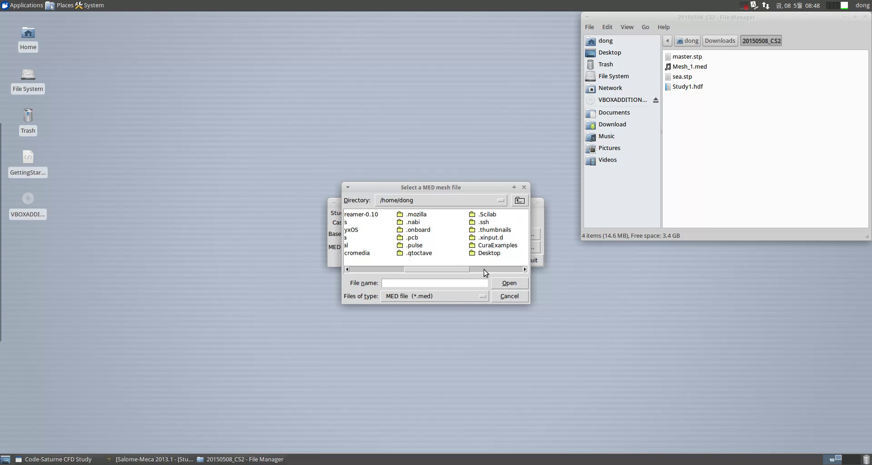
pyautogui.click(483, 268)
pyautogui.doubleClick(409, 227)
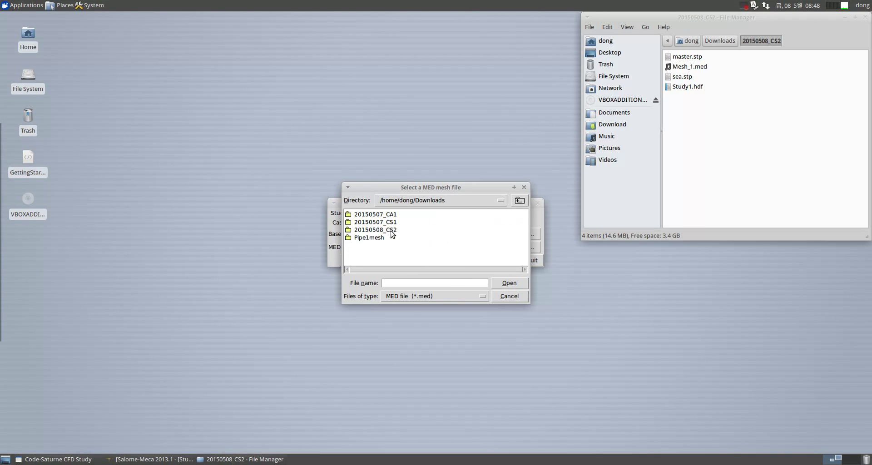
pyautogui.doubleClick(390, 230)
pyautogui.doubleClick(383, 220)
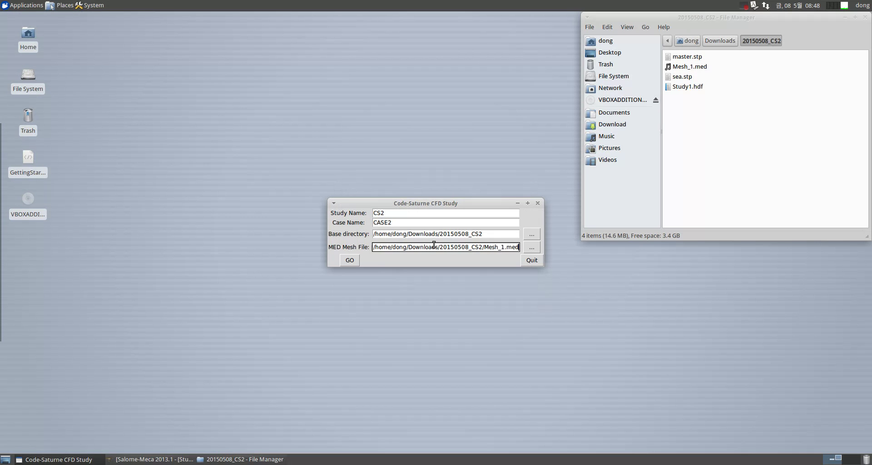
pyautogui.click(358, 261)
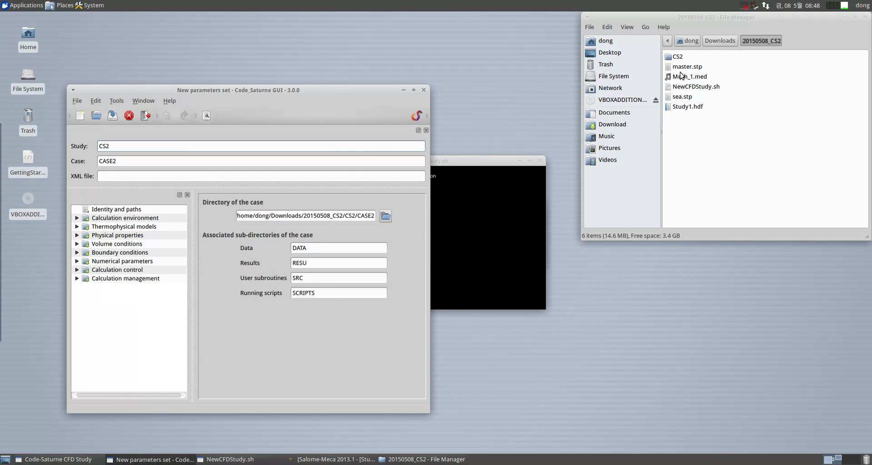
# Inspect the generated CS2 study folder and its CASE2 subfolders in the file manager.
pyautogui.doubleClick(679, 57)
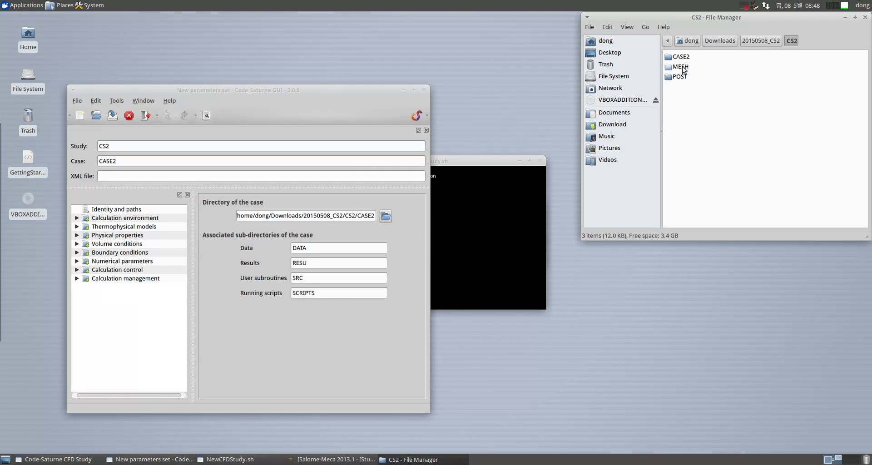
pyautogui.click(677, 68)
pyautogui.doubleClick(680, 57)
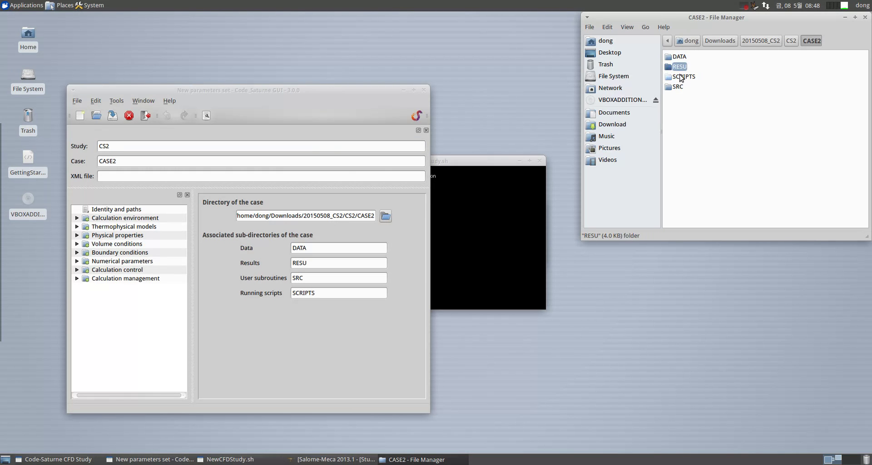
# Add Mesh_1.med to the list of imported meshes in the calculation environment and view the periodic boundaries settings.
pyautogui.click(76, 219)
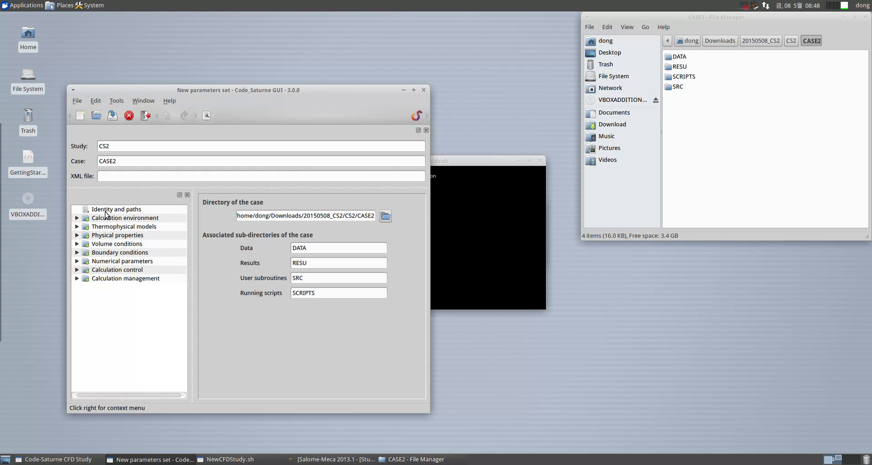
pyautogui.click(76, 219)
pyautogui.click(131, 227)
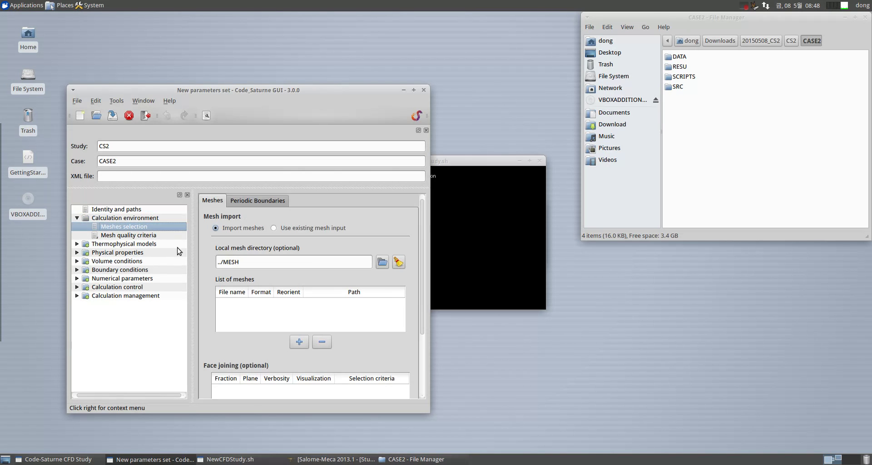
pyautogui.click(300, 342)
pyautogui.doubleClick(223, 184)
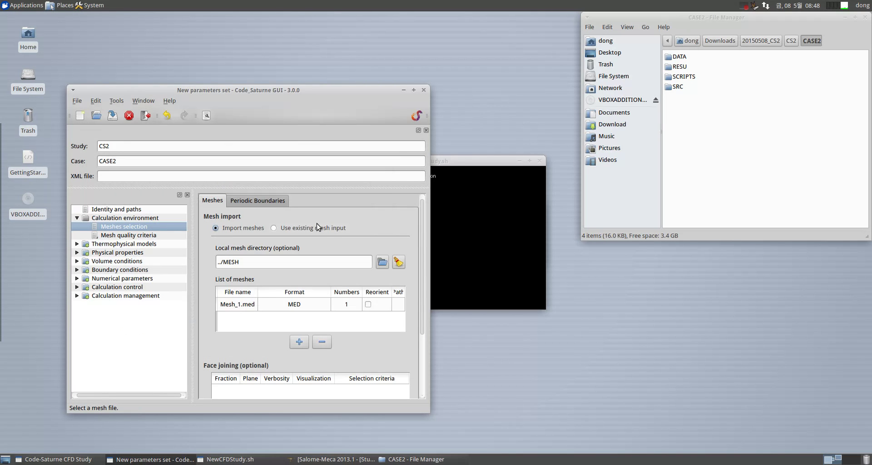
pyautogui.click(268, 203)
pyautogui.click(219, 204)
# Set the mesh quality post-processing format to MED and run the mesh check.
pyautogui.click(129, 236)
pyautogui.click(329, 216)
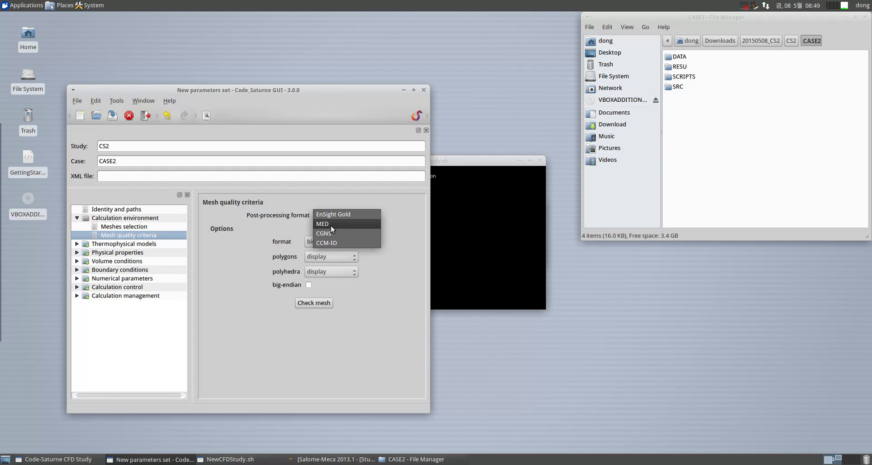
pyautogui.click(330, 224)
pyautogui.click(301, 306)
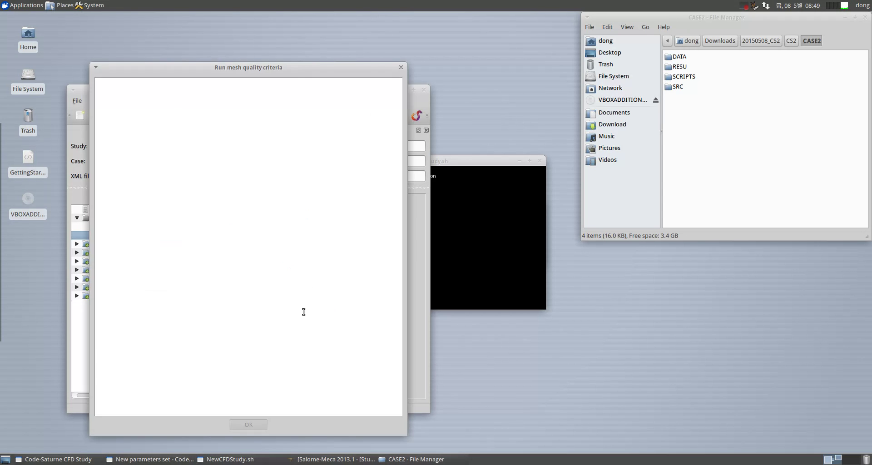
pyautogui.moveTo(301, 67); pyautogui.dragTo(328, 26)
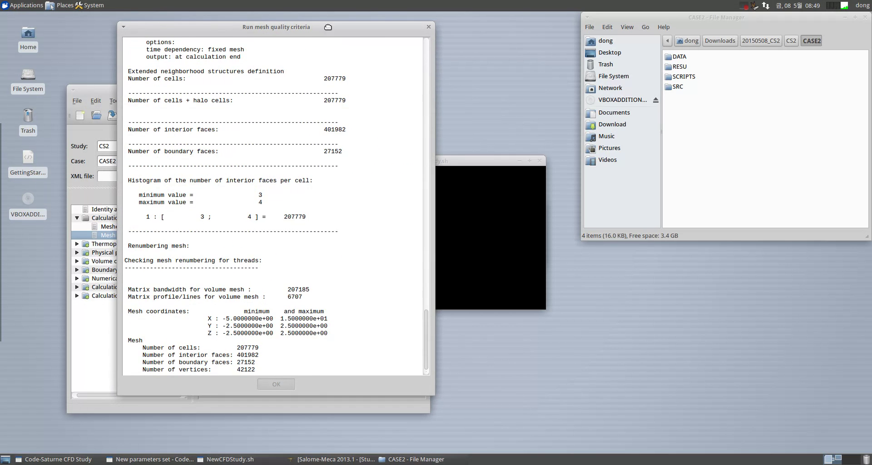
# Open the check_mesh.log file from the case's RESU/check_mesh results folder.
pyautogui.click(671, 70)
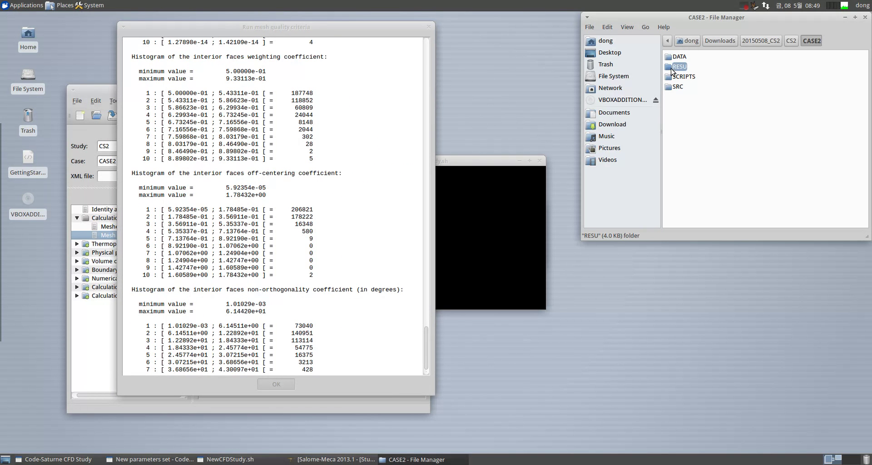
pyautogui.click(747, 96)
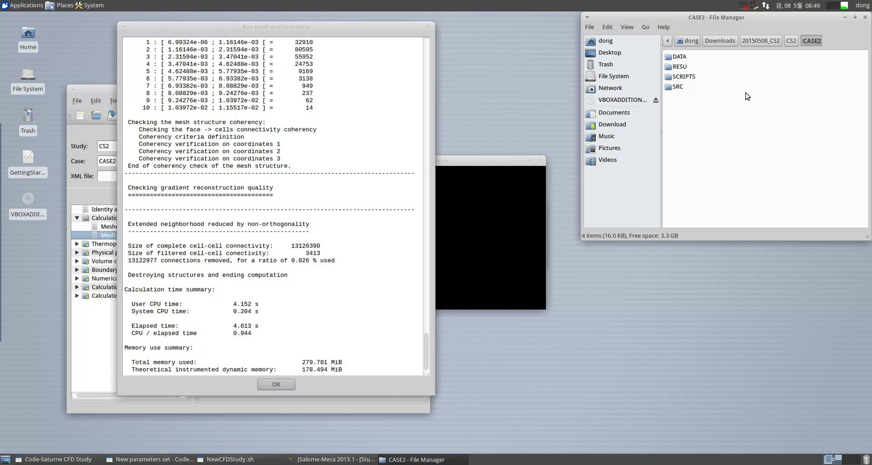
pyautogui.click(272, 384)
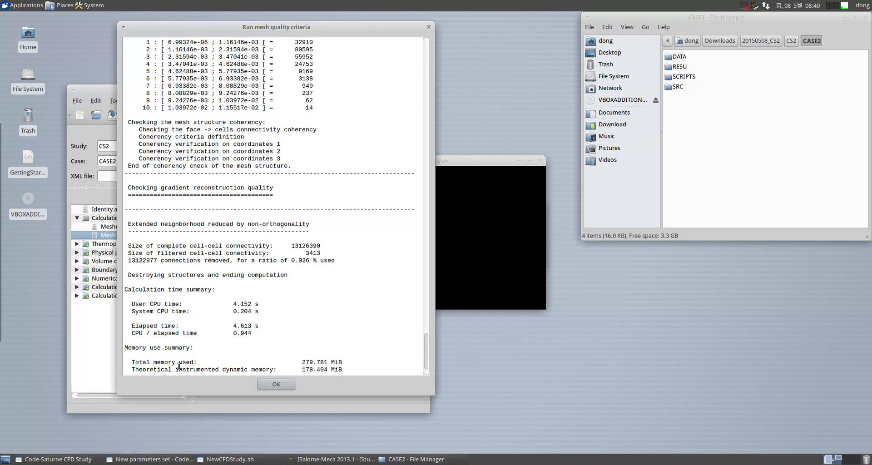
pyautogui.doubleClick(678, 67)
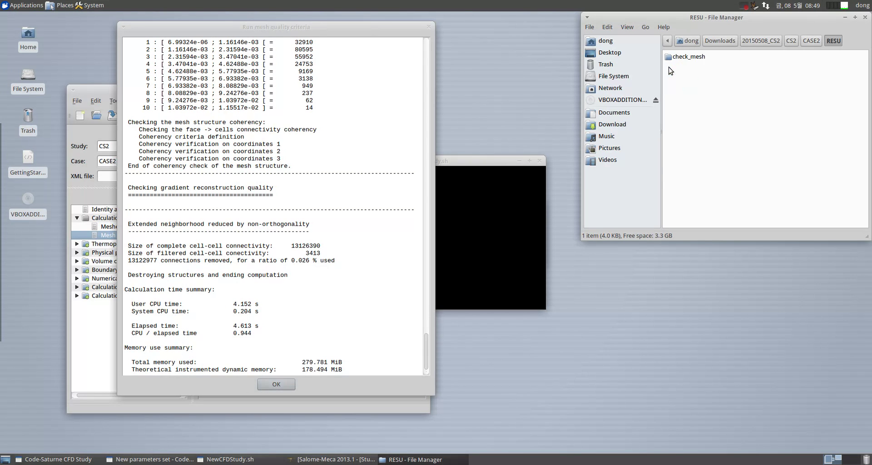
pyautogui.doubleClick(689, 57)
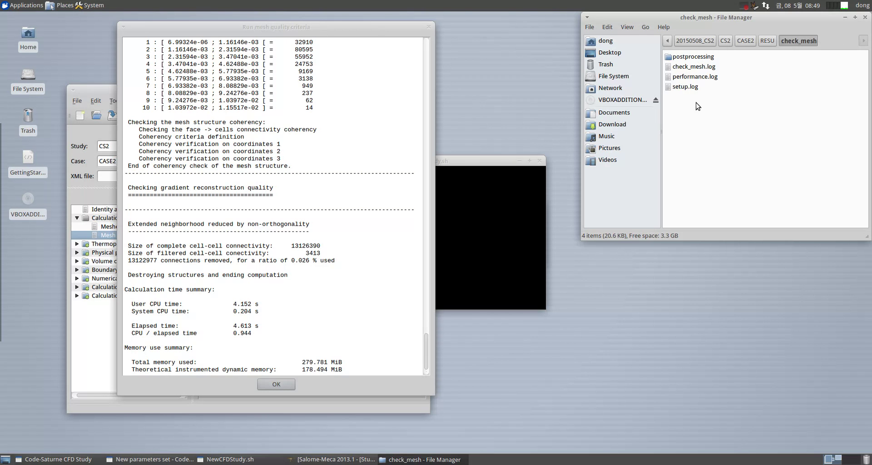
pyautogui.click(699, 68)
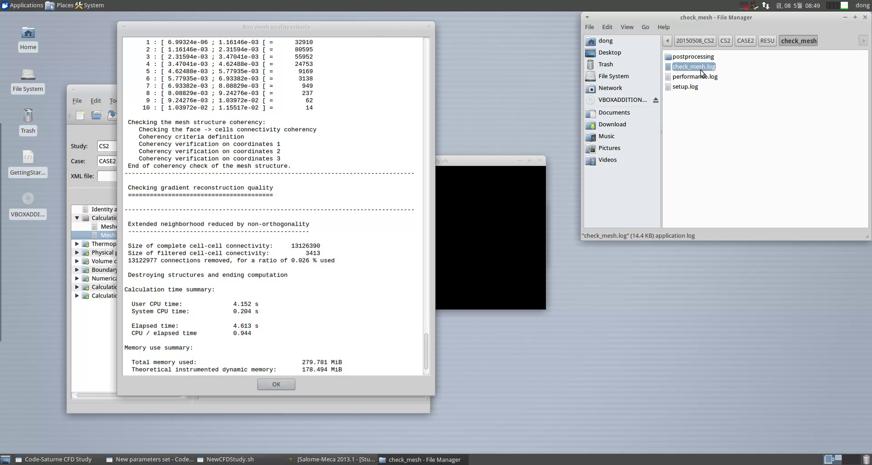
pyautogui.doubleClick(701, 69)
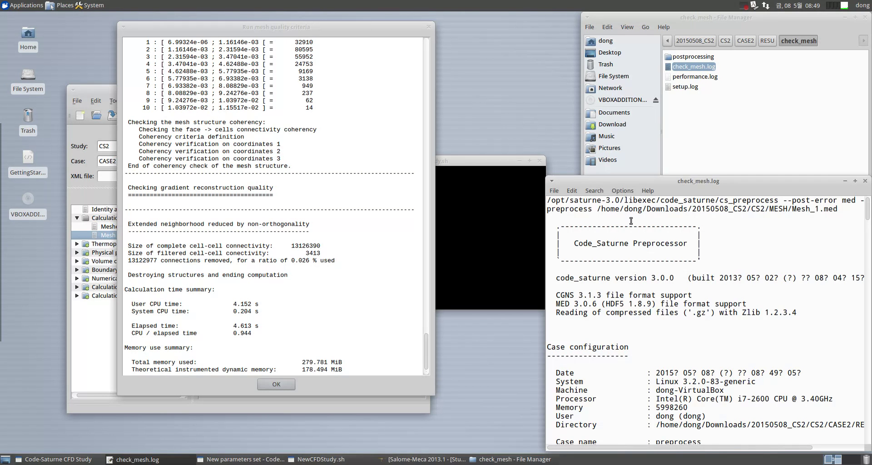
# Read through the check_mesh.log file, covering the mesh contents and the time and memory summary, and close it.
pyautogui.scroll(-20, 477, 190)
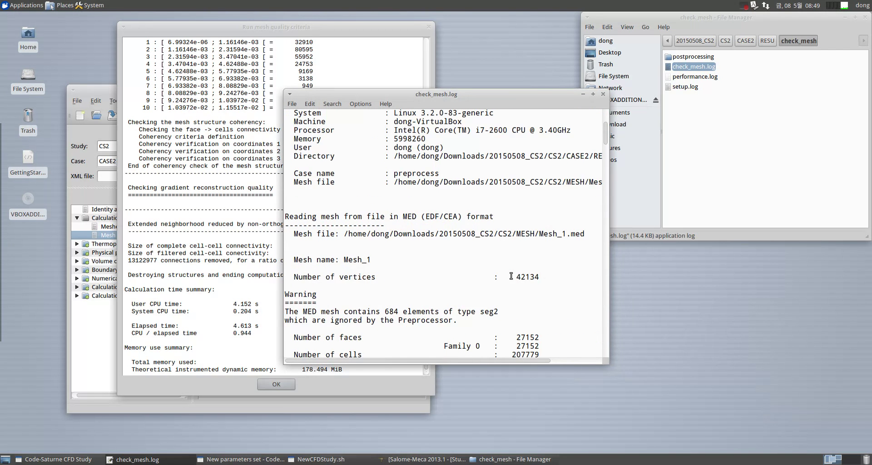
pyautogui.scroll(-15, 513, 274)
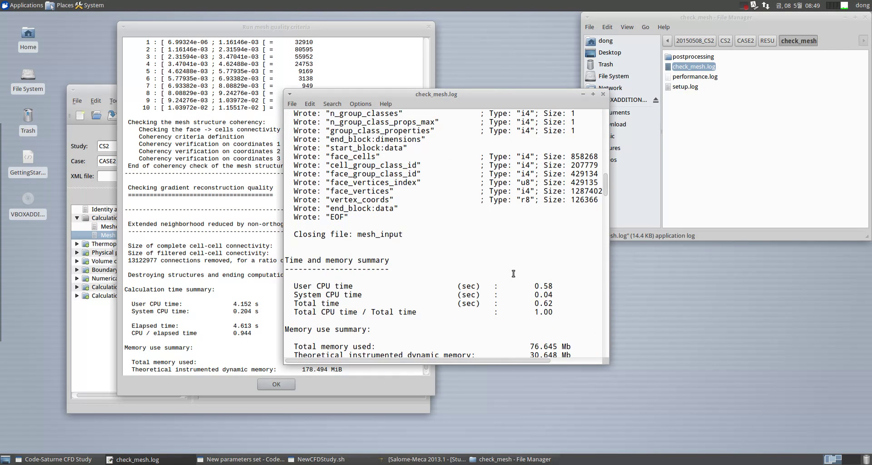
pyautogui.click(603, 94)
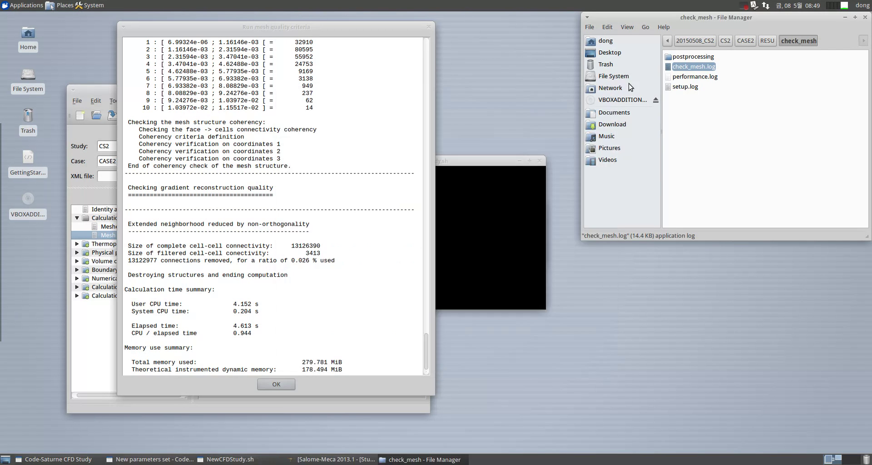
# Look inside the check_mesh results' postprocessing folder, and close the mesh quality check report.
pyautogui.doubleClick(693, 56)
pyautogui.click(683, 58)
pyautogui.click(680, 69)
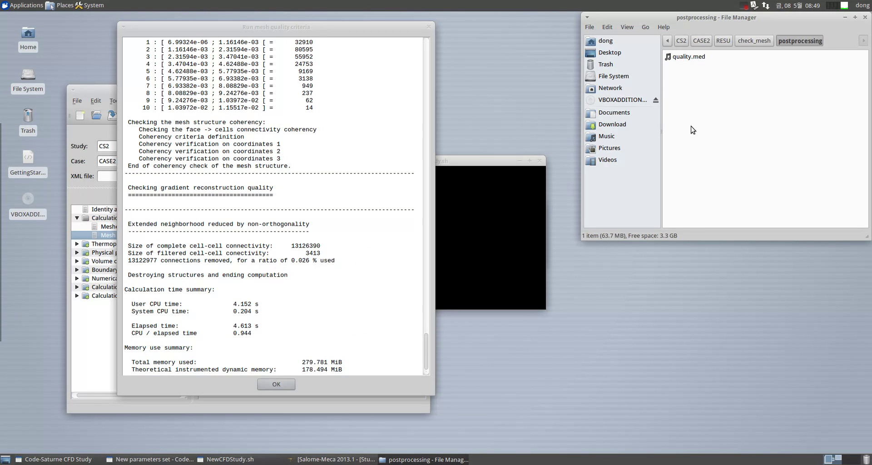
pyautogui.click(291, 383)
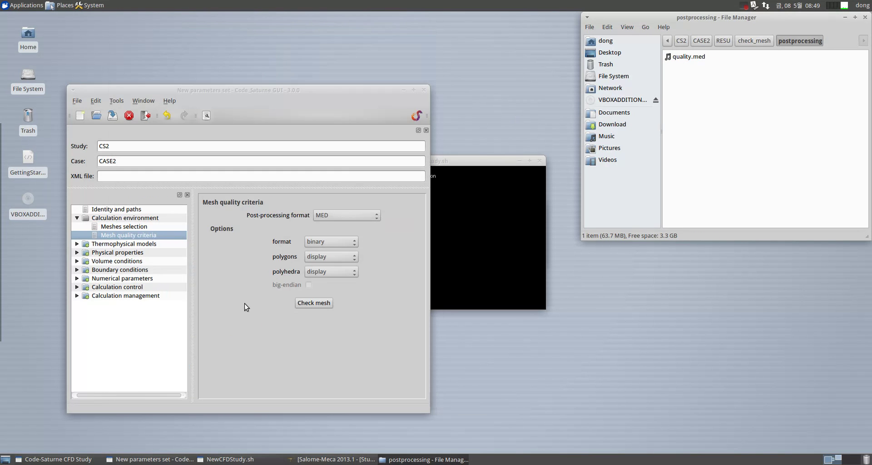
# Keep the unsteady flow algorithm in the thermophysical calculation features and review the remaining model options through the compressible model.
pyautogui.click(76, 218)
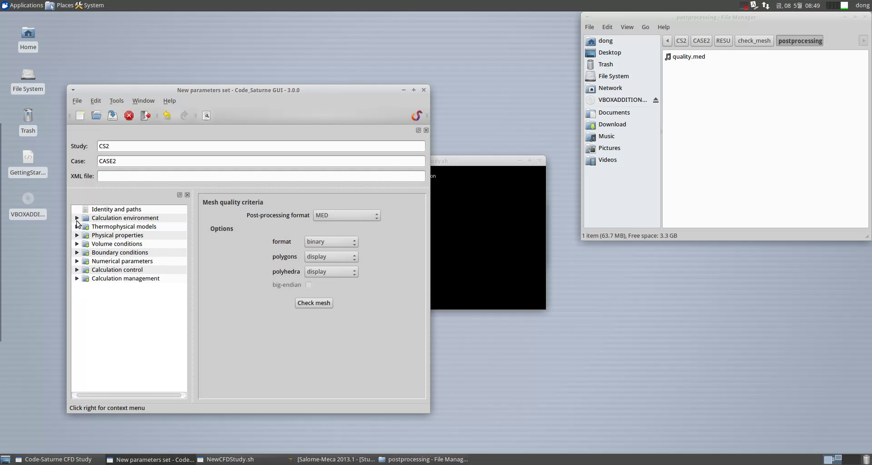
pyautogui.click(76, 226)
pyautogui.click(118, 235)
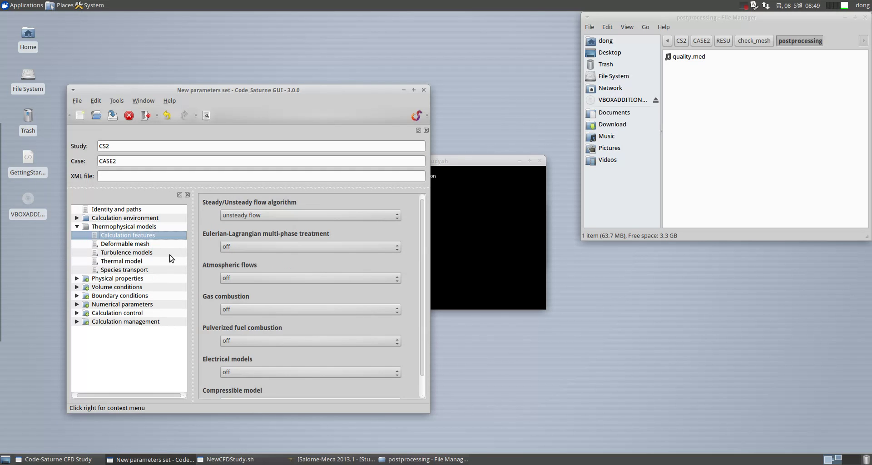
pyautogui.click(258, 219)
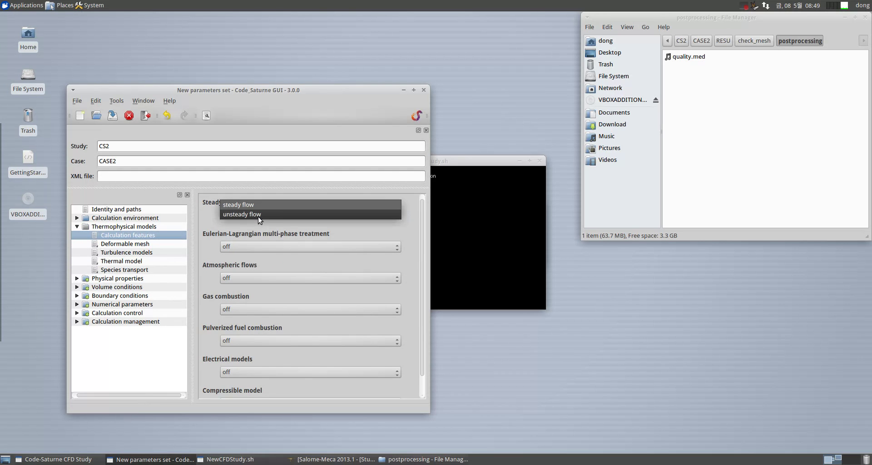
pyautogui.click(257, 217)
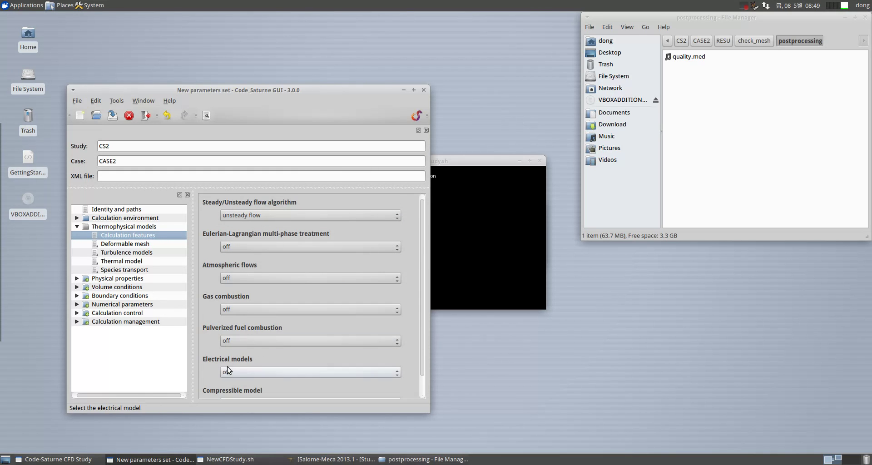
pyautogui.moveTo(420, 329); pyautogui.dragTo(417, 371)
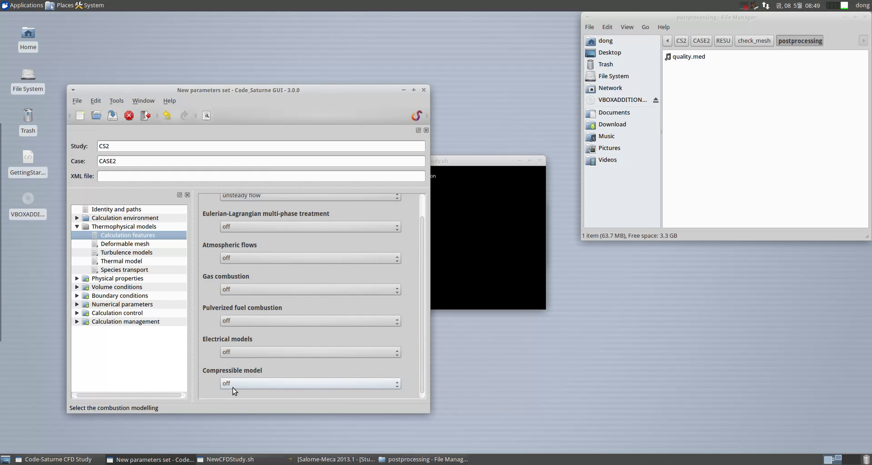
pyautogui.moveTo(421, 330); pyautogui.dragTo(422, 301)
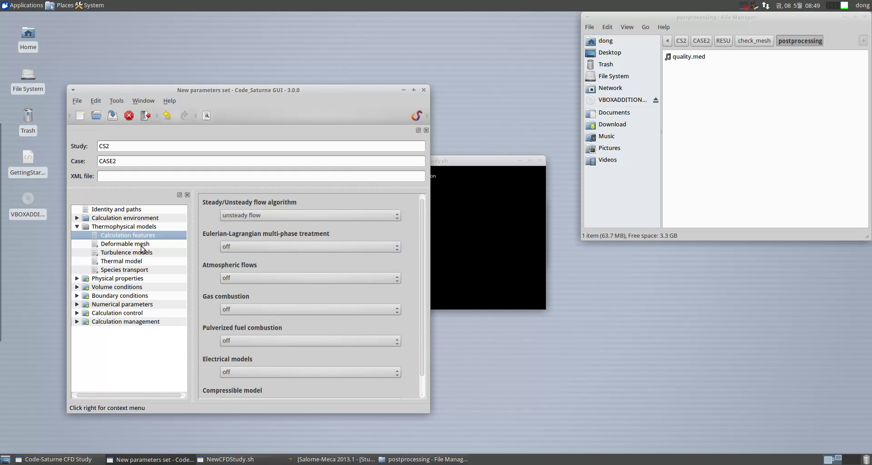
# View the deformable mesh setting, and set the turbulence model to No model (i.e. laminar flow).
pyautogui.click(127, 244)
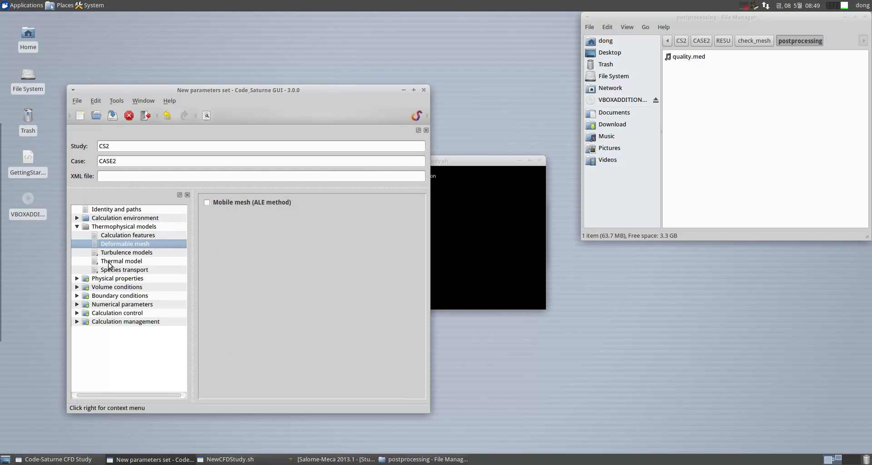
pyautogui.click(126, 252)
pyautogui.click(251, 221)
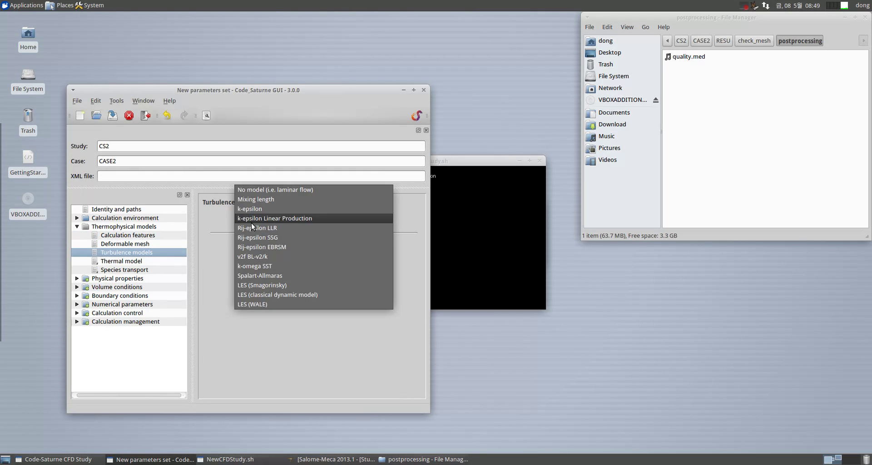
pyautogui.click(274, 190)
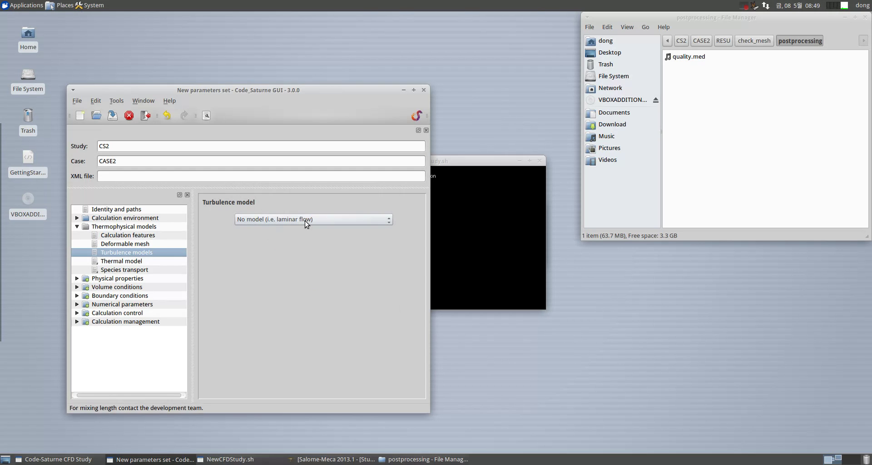
# View the thermal scalar and species transport settings of the thermophysical models.
pyautogui.click(132, 261)
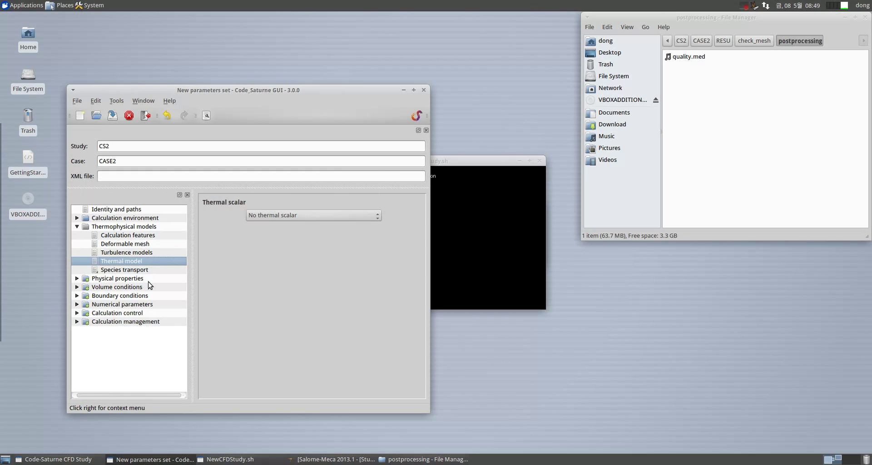
pyautogui.click(135, 270)
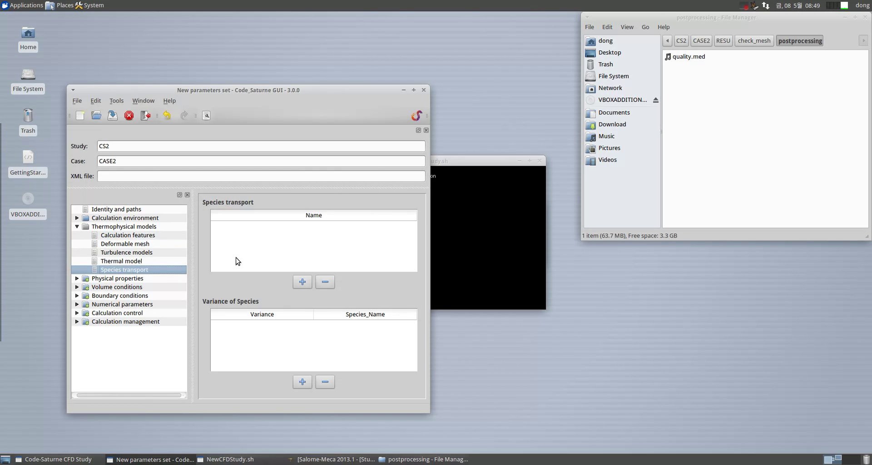
pyautogui.click(77, 226)
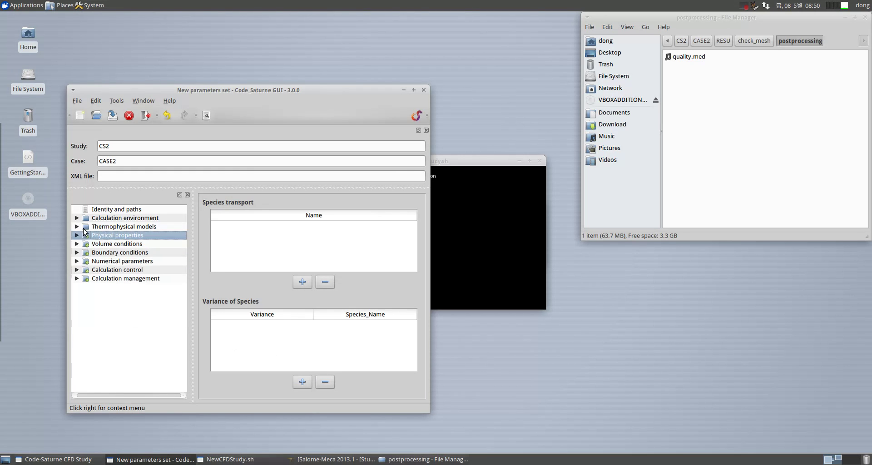
# Inspect the reference total pressure and reference velocity values under the physical properties.
pyautogui.click(77, 235)
pyautogui.click(119, 246)
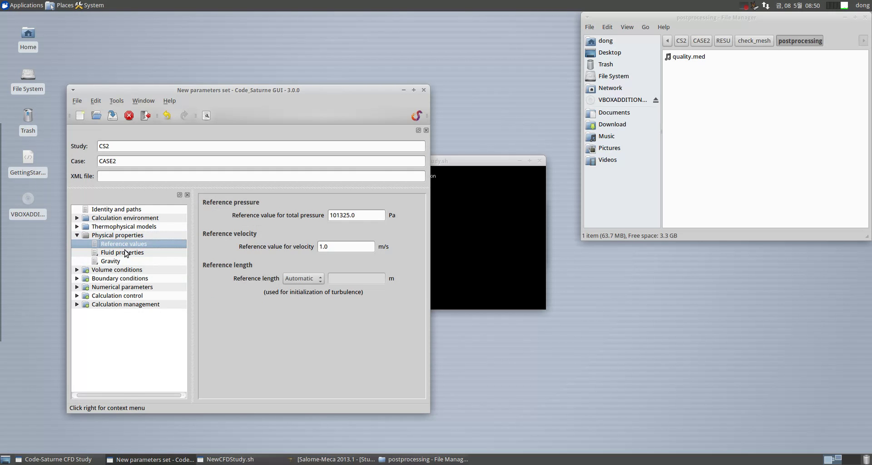
pyautogui.moveTo(366, 219); pyautogui.dragTo(224, 184)
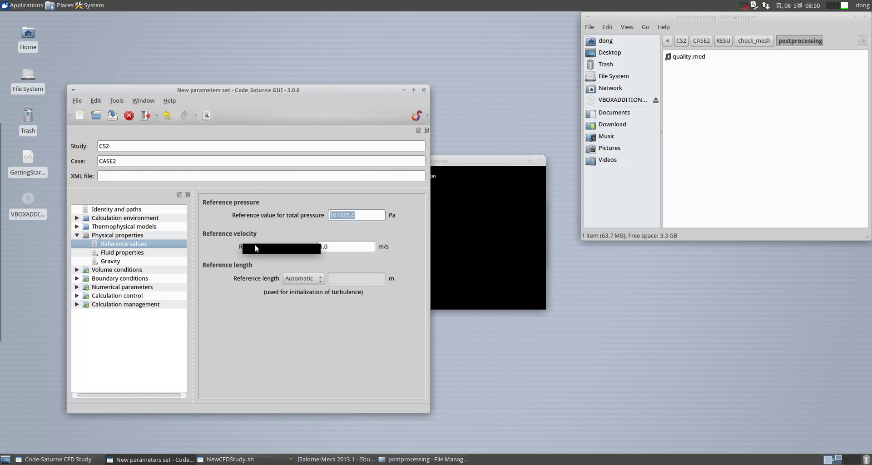
pyautogui.click(346, 247)
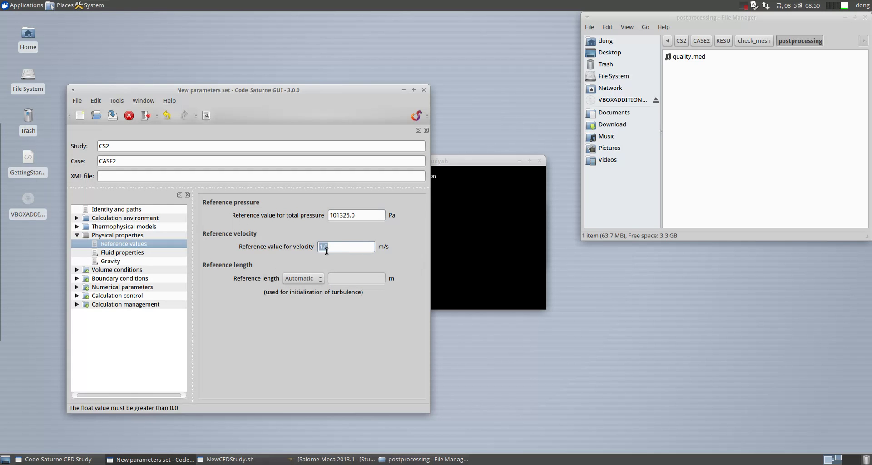
# Set the fluid's reference density to 1000 kg/m³ and its reference viscosity to 0.1 Pa.s.
pyautogui.click(115, 253)
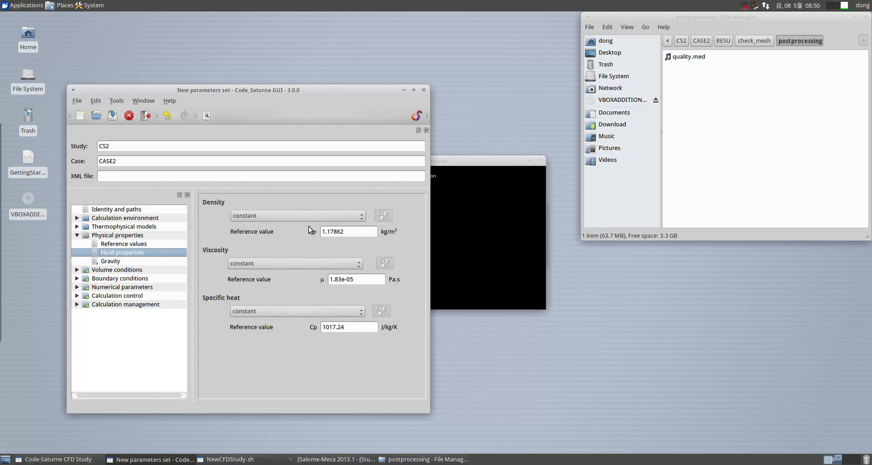
pyautogui.moveTo(348, 232); pyautogui.dragTo(217, 208)
pyautogui.write('1000')
pyautogui.click(352, 279)
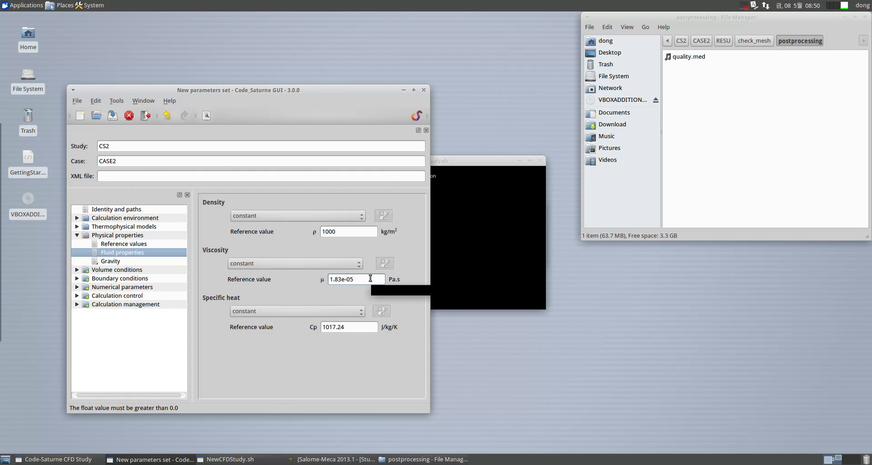
pyautogui.tripleClick(345, 280)
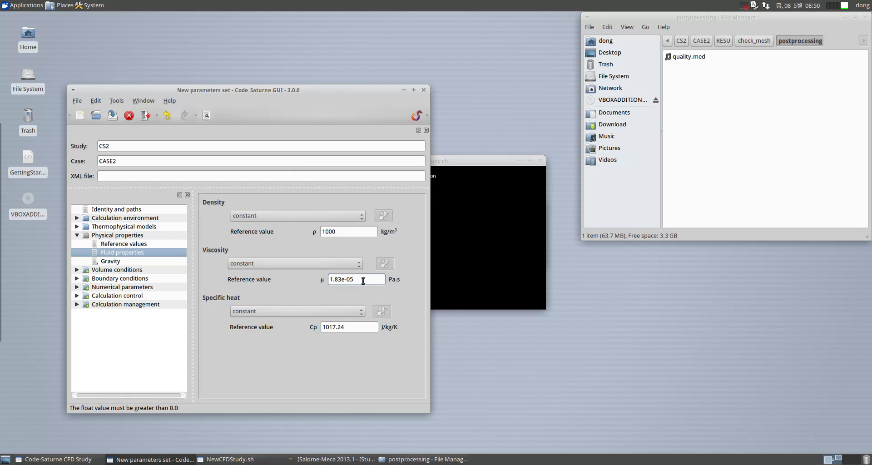
pyautogui.write('0.1')
pyautogui.press('Tab')
# Check the mesh's axis orientation in Salome-Meca, and set the z gravity component to -9.81 m/s² in the Code_Saturne case.
pyautogui.click(109, 261)
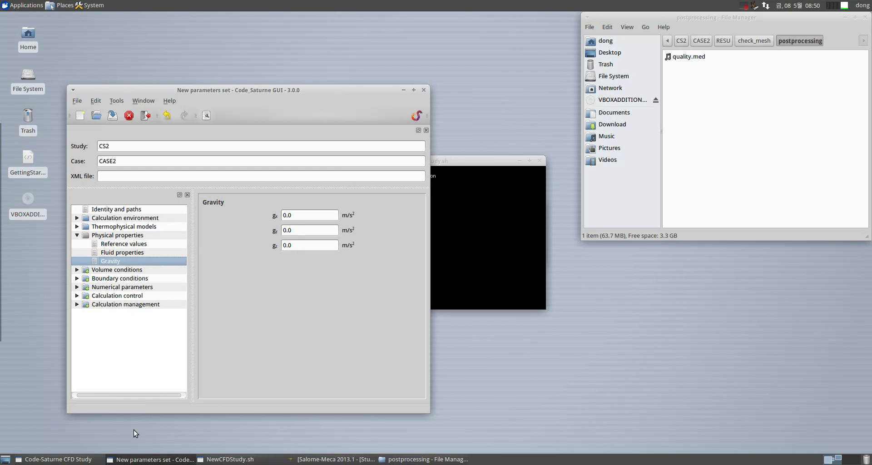
pyautogui.click(336, 459)
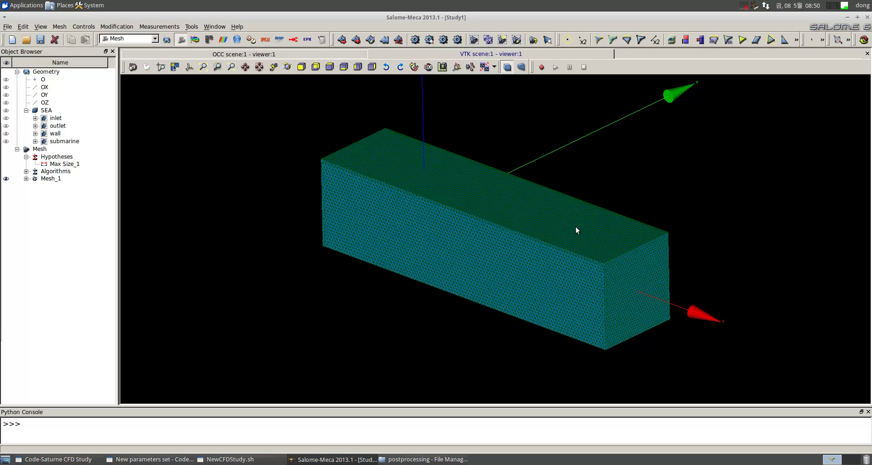
pyautogui.keyDown('ctrl'); pyautogui.moveTo(555, 180); pyautogui.dragTo(568, 309, button='middle'); pyautogui.keyUp('ctrl')
pyautogui.keyDown('ctrl'); pyautogui.moveTo(516, 218); pyautogui.dragTo(502, 75, button='middle'); pyautogui.keyUp('ctrl')
pyautogui.keyDown('ctrl'); pyautogui.moveTo(535, 196); pyautogui.dragTo(533, 193, button='middle'); pyautogui.keyUp('ctrl')
pyautogui.click(336, 459)
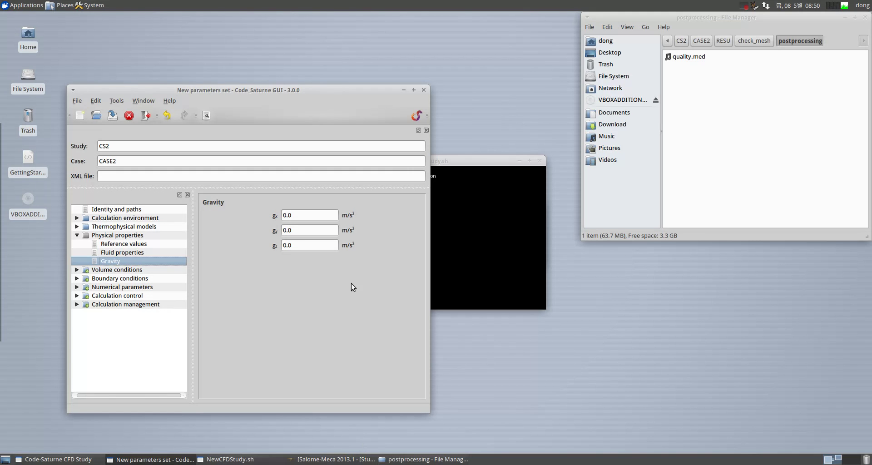
pyautogui.tripleClick(302, 249)
pyautogui.write('-9.81')
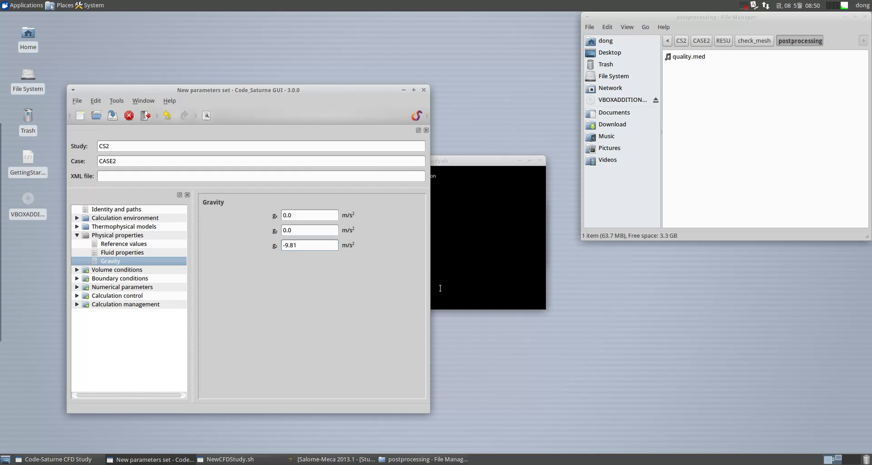
# Review the volume conditions and accept the initial velocity expression for all_cells with u, v and w at 0.
pyautogui.click(94, 271)
pyautogui.click(77, 236)
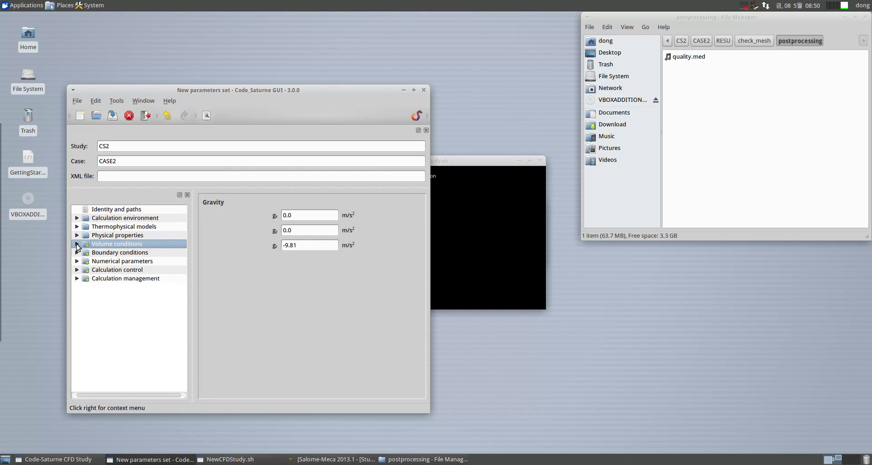
pyautogui.click(76, 245)
pyautogui.click(124, 254)
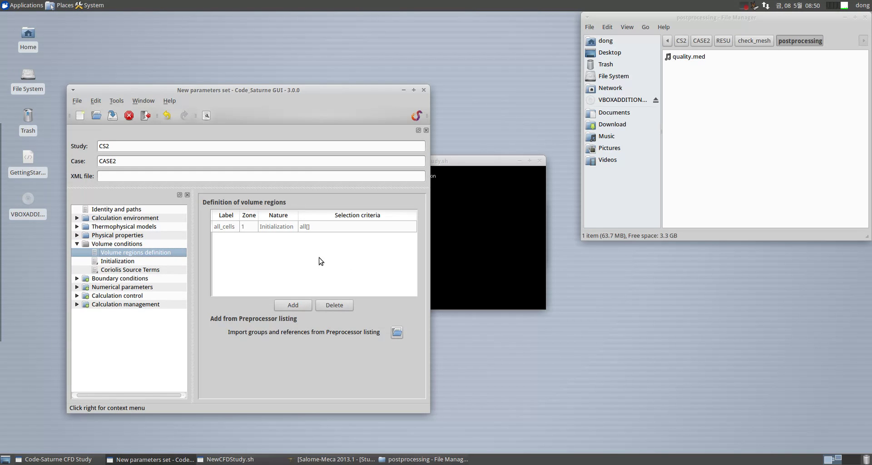
pyautogui.click(132, 262)
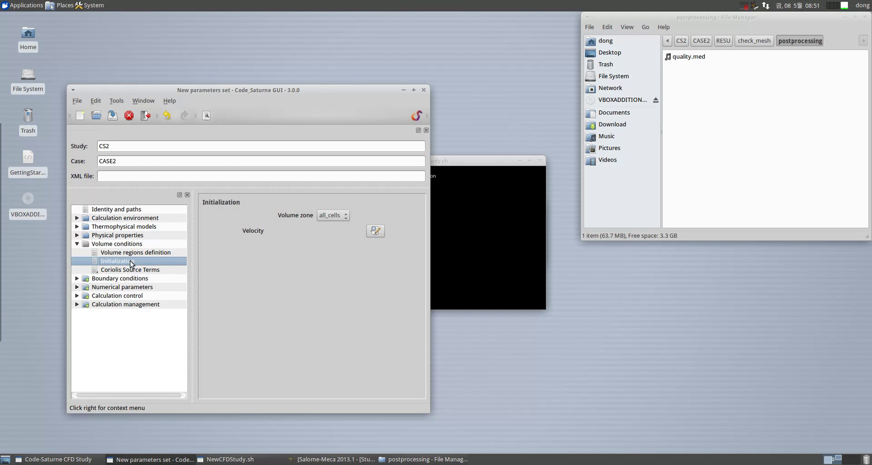
pyautogui.click(122, 271)
pyautogui.click(126, 261)
pyautogui.click(375, 230)
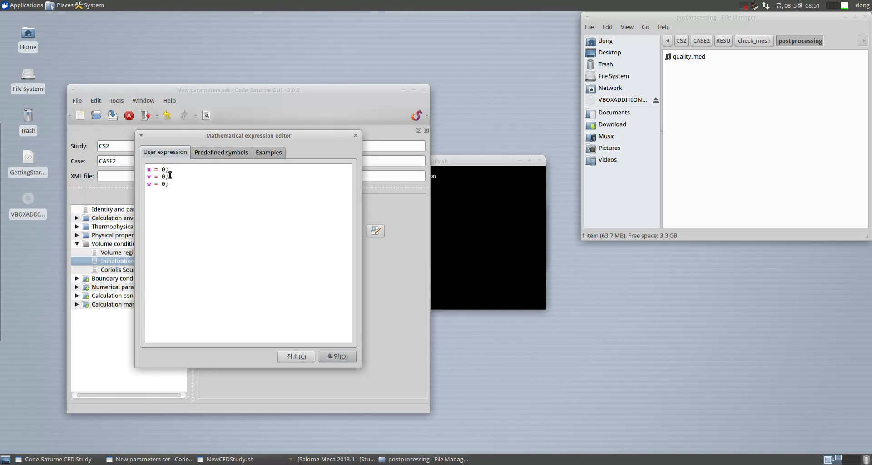
pyautogui.click(333, 356)
# View the volume region definitions and Coriolis source terms, and expand the boundary conditions section.
pyautogui.click(142, 253)
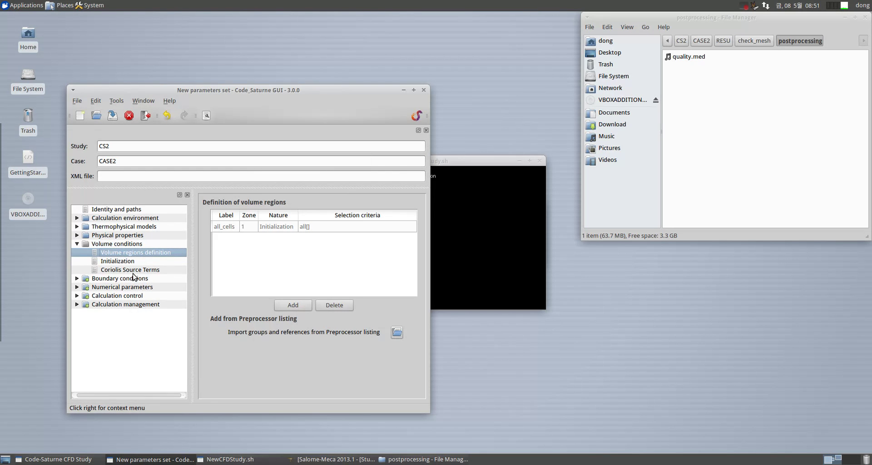
pyautogui.click(133, 270)
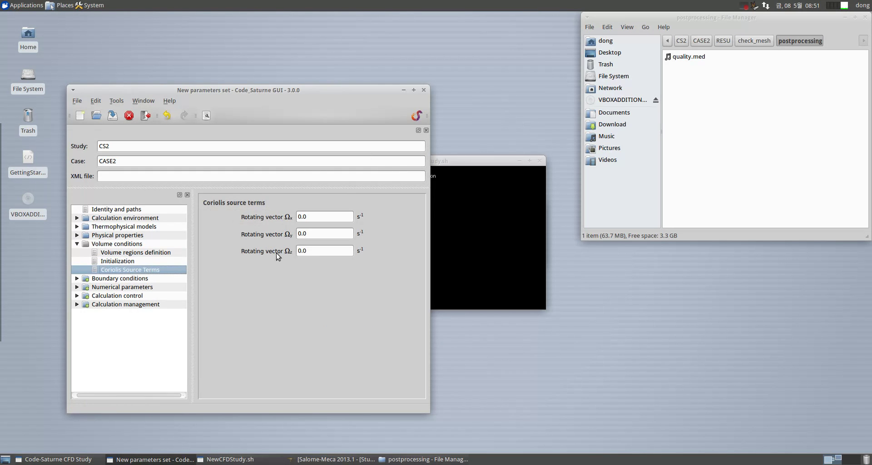
pyautogui.click(77, 247)
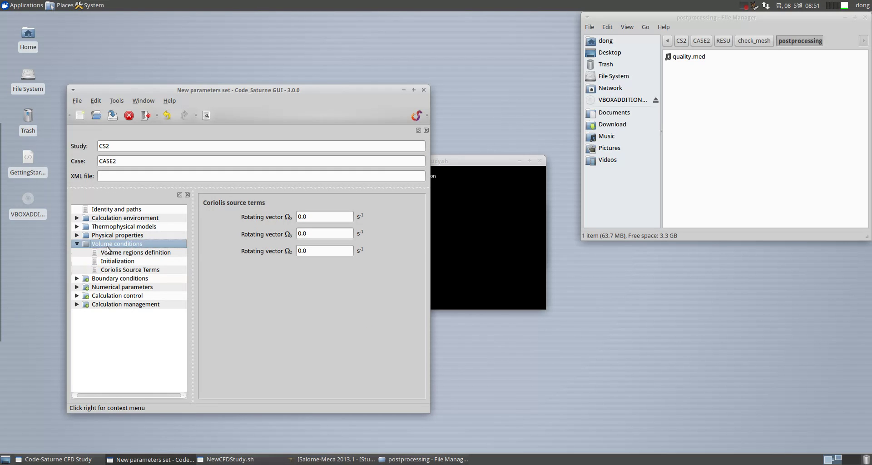
pyautogui.click(77, 253)
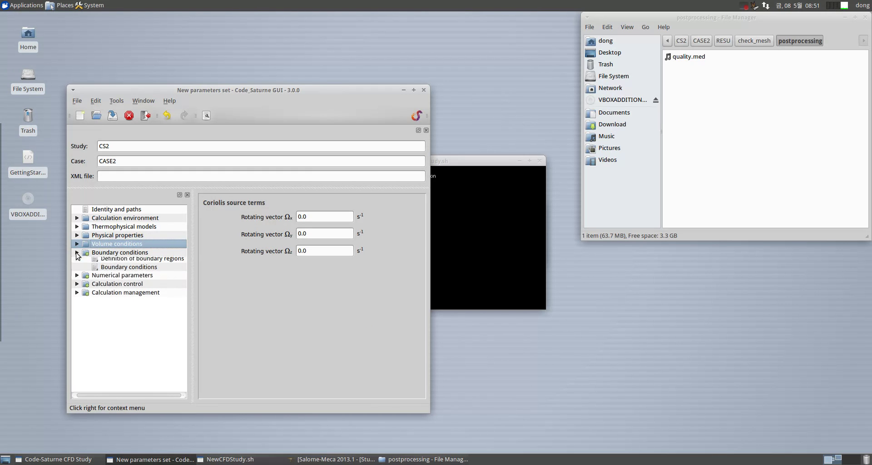
# Try to import the boundary groups and references into the boundary region definitions from the preprocessor listing check_mesh.log.
pyautogui.click(125, 262)
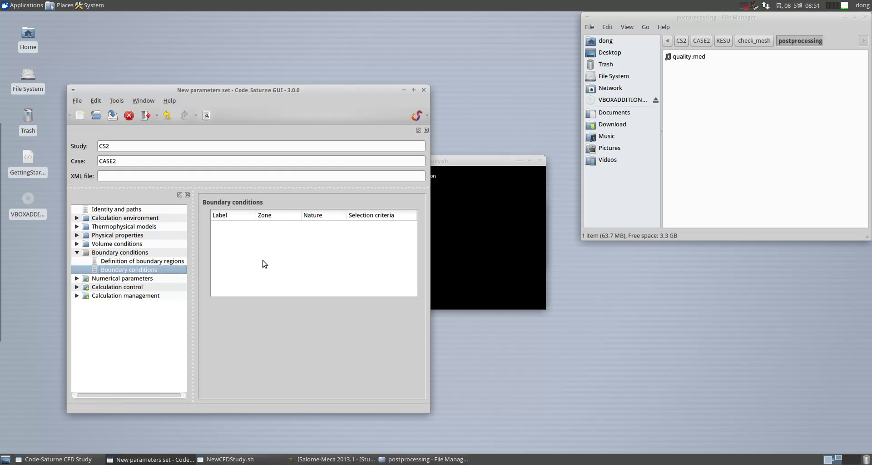
pyautogui.click(396, 332)
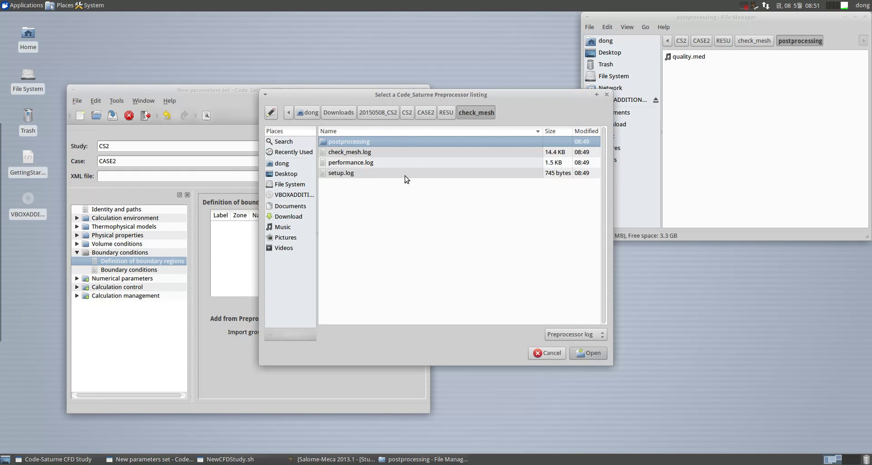
pyautogui.doubleClick(368, 152)
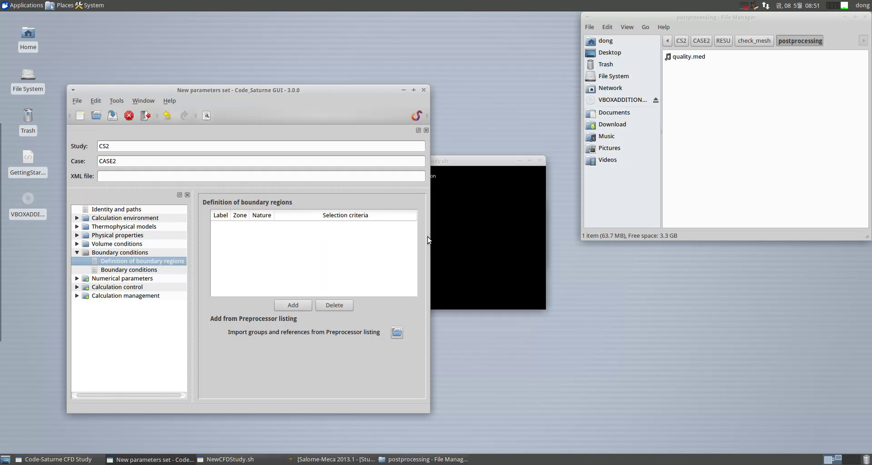
# Look in the postprocessing folder for a preprocessor listing, and try to import the boundary groups from setup.log.
pyautogui.click(396, 334)
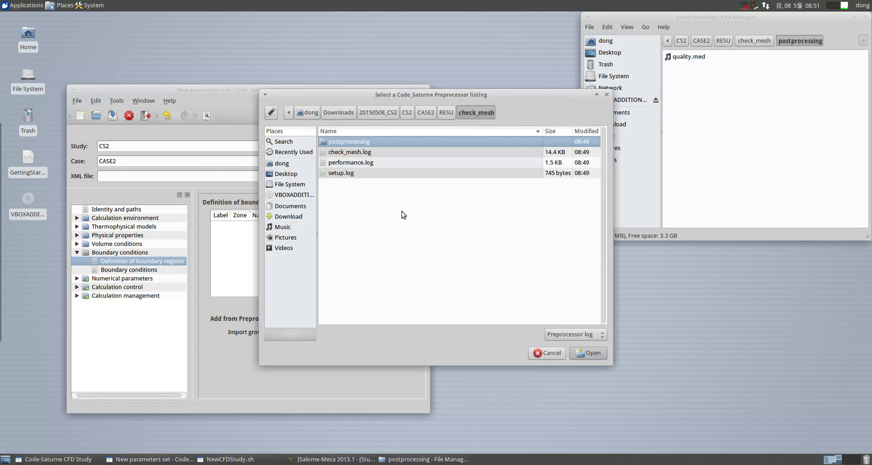
pyautogui.doubleClick(363, 143)
pyautogui.click(475, 112)
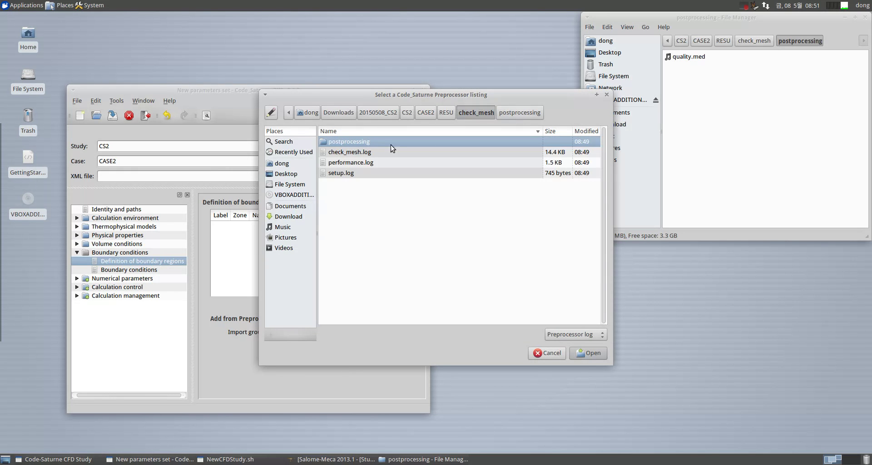
pyautogui.doubleClick(353, 174)
pyautogui.click(317, 269)
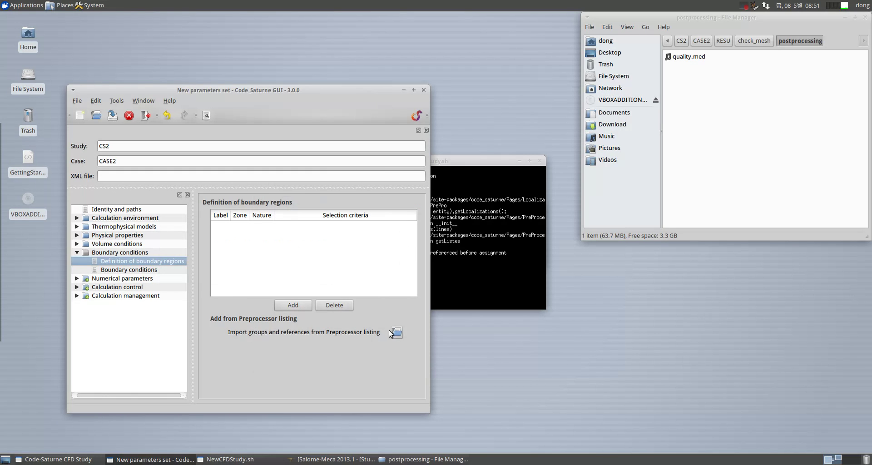
# Retry the boundary group import from check_mesh.log and check the boundary conditions and boundary region pages.
pyautogui.click(397, 333)
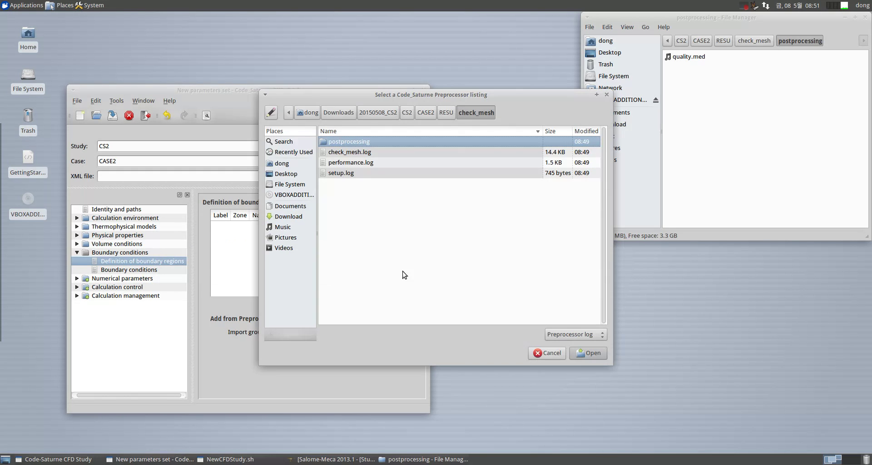
pyautogui.click(354, 151)
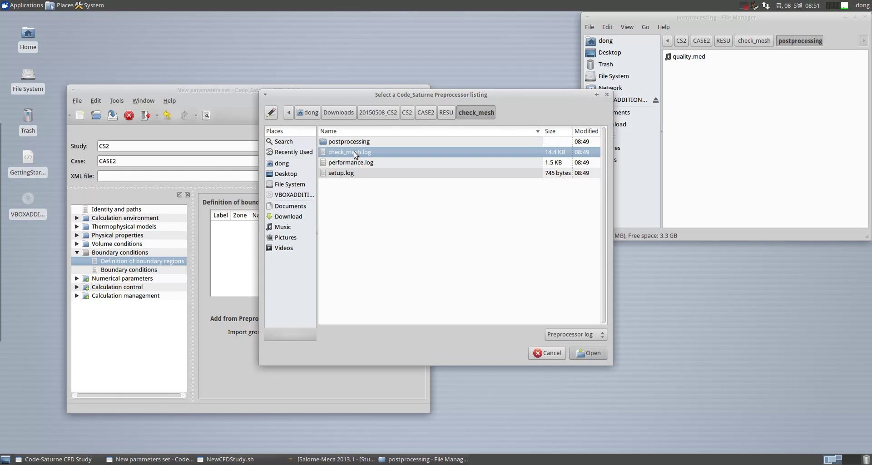
pyautogui.doubleClick(353, 151)
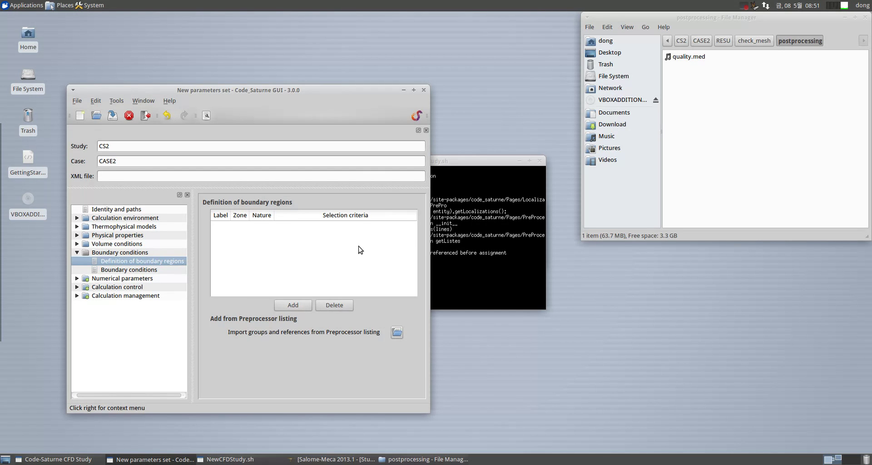
pyautogui.click(135, 272)
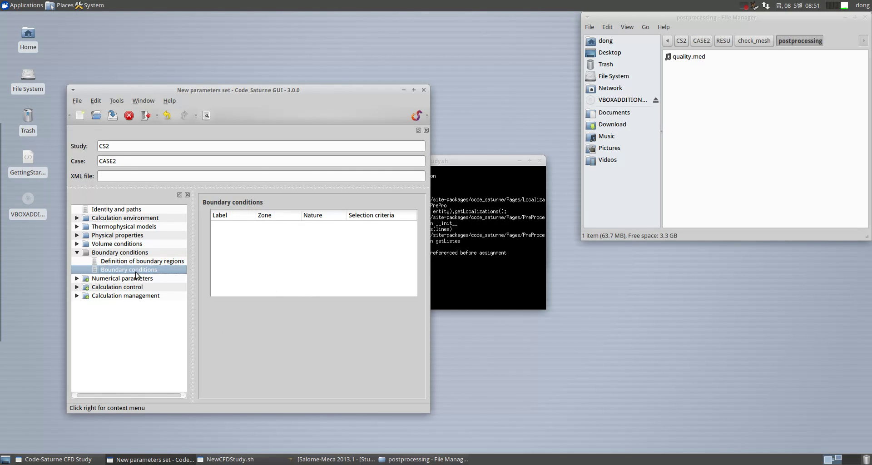
pyautogui.click(143, 262)
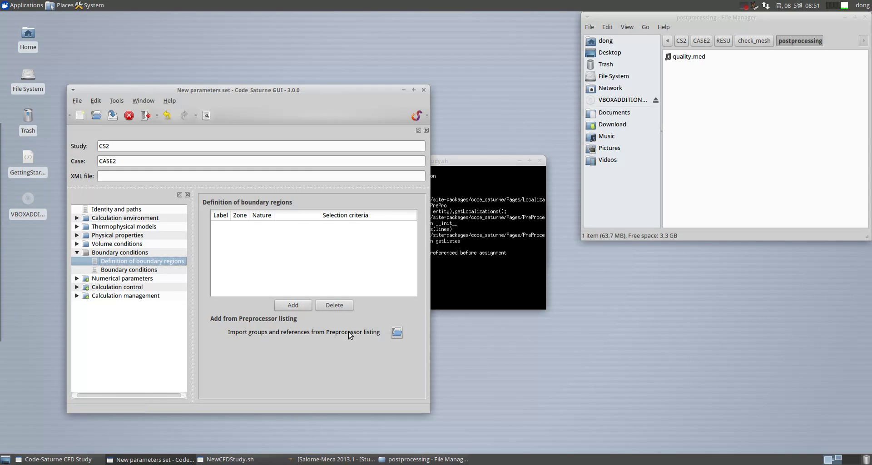
# Browse CASE2's RESU, check_mesh, DATA and REFERENCE folders and the parent study folders for a suitable preprocessor listing.
pyautogui.click(396, 334)
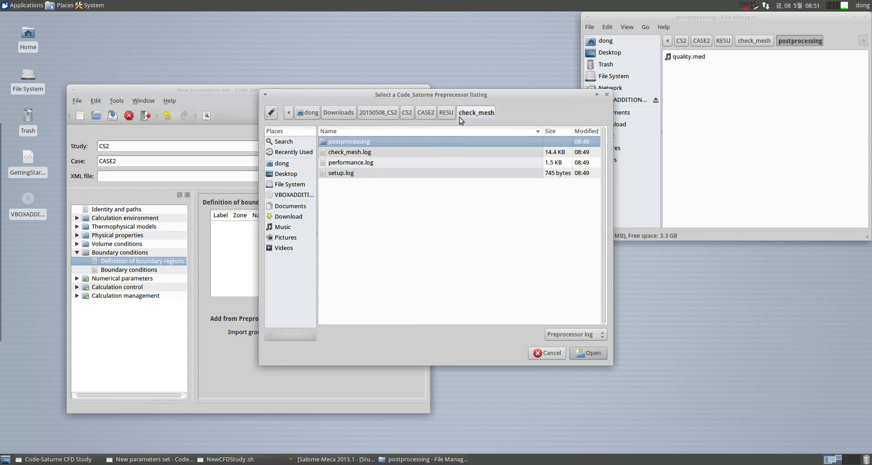
pyautogui.click(445, 113)
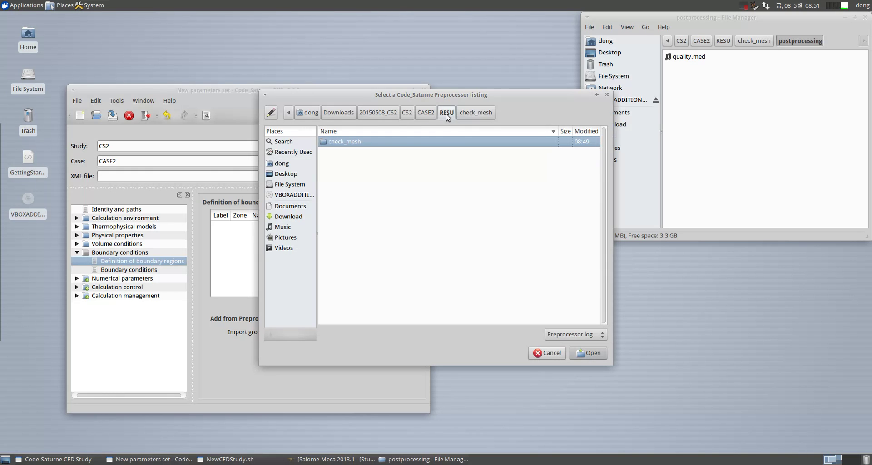
pyautogui.click(474, 113)
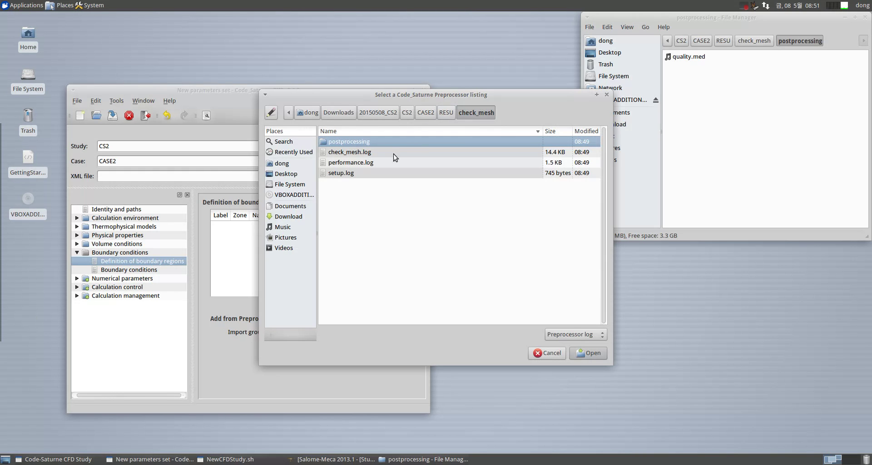
pyautogui.click(425, 113)
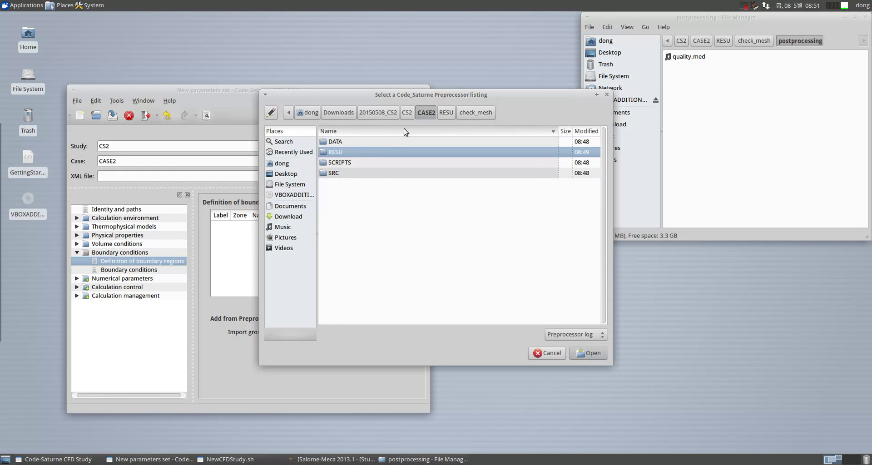
pyautogui.doubleClick(338, 142)
pyautogui.doubleClick(341, 142)
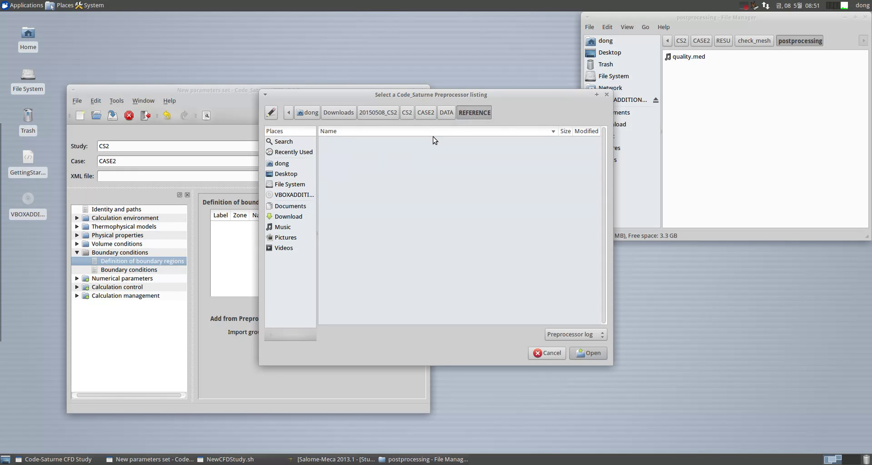
pyautogui.click(407, 115)
pyautogui.click(382, 115)
pyautogui.click(407, 113)
pyautogui.click(426, 113)
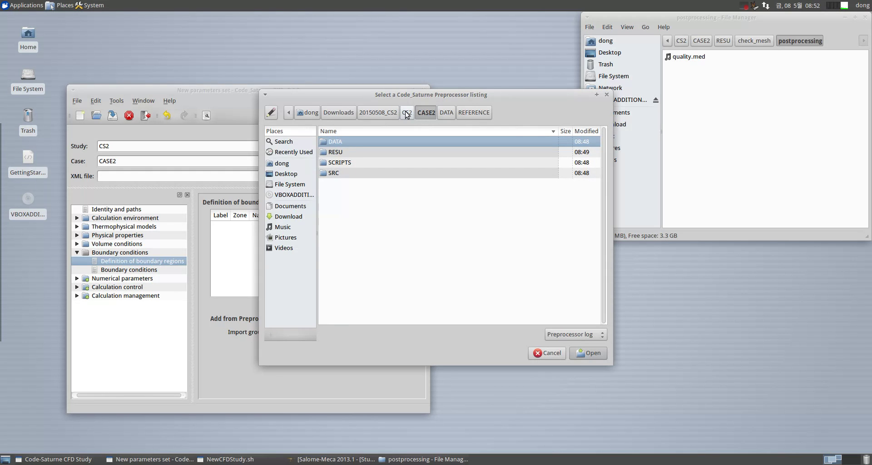
pyautogui.doubleClick(347, 149)
pyautogui.doubleClick(351, 143)
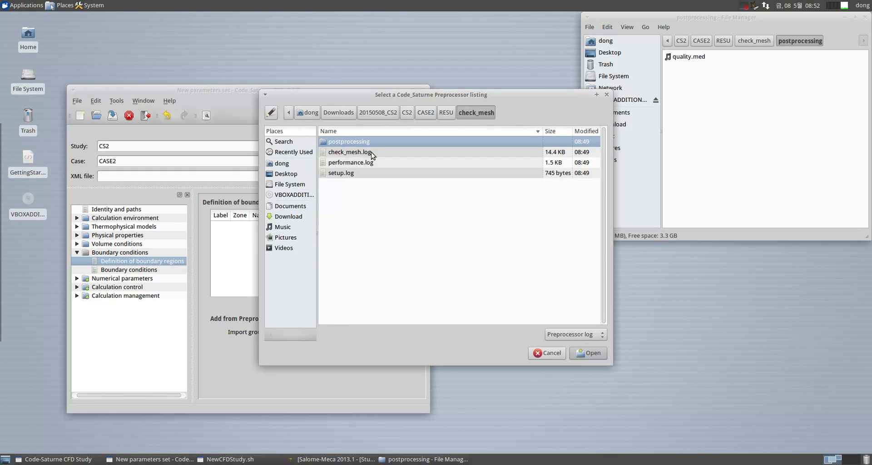
# Show all file types, try to import the boundary groups from check_mesh.log, and recheck both boundary pages.
pyautogui.click(371, 153)
pyautogui.click(579, 334)
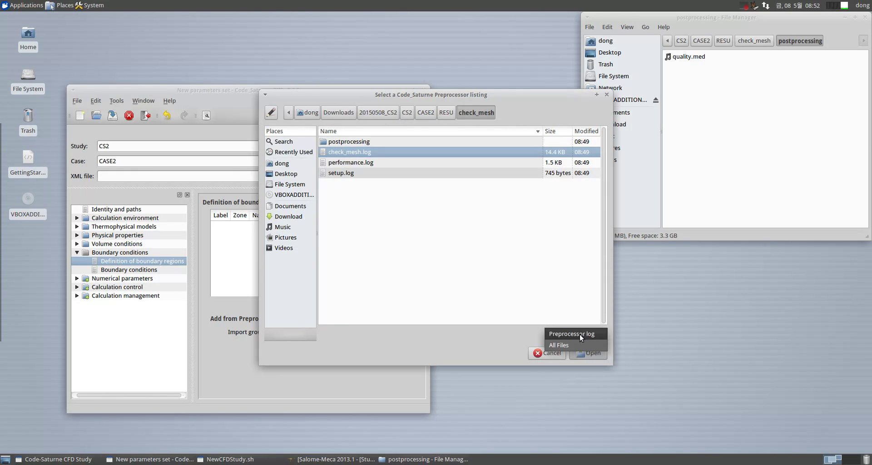
pyautogui.click(570, 345)
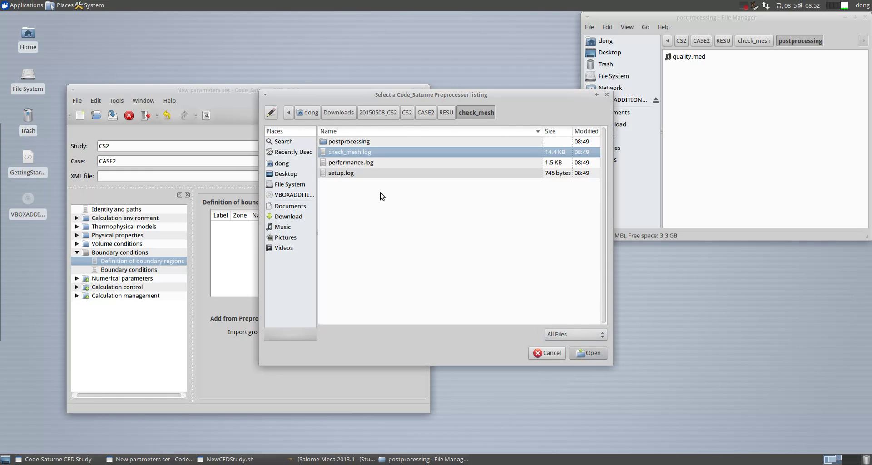
pyautogui.doubleClick(370, 152)
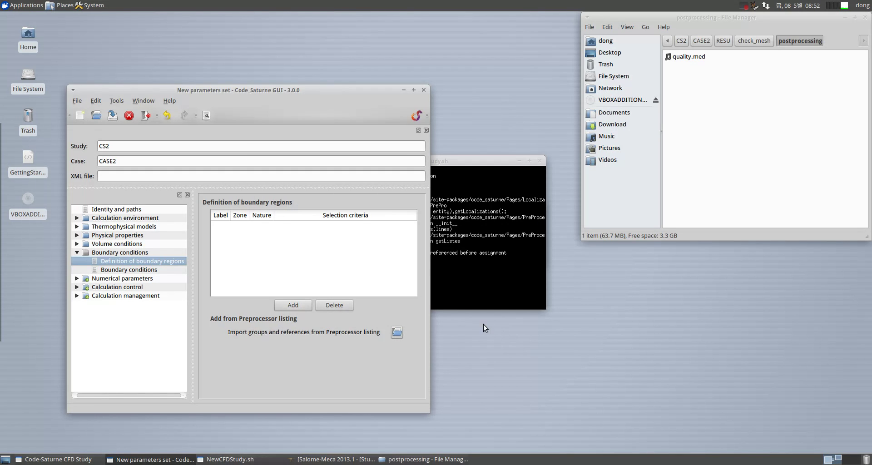
pyautogui.click(119, 271)
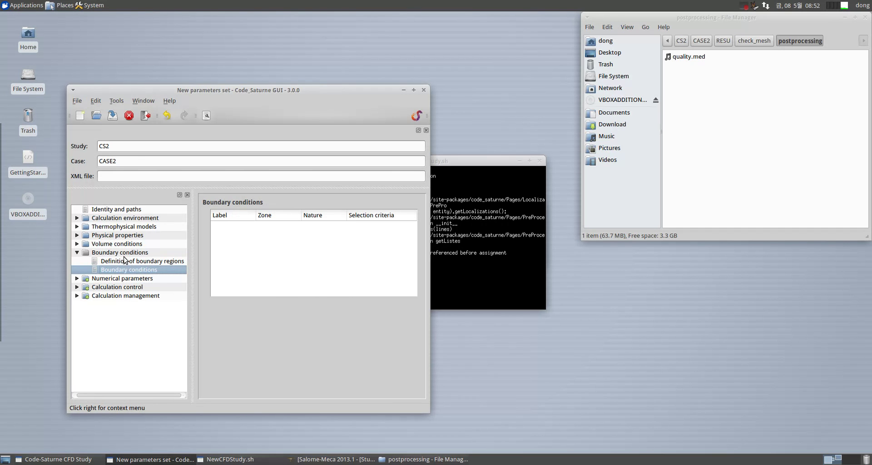
pyautogui.click(123, 261)
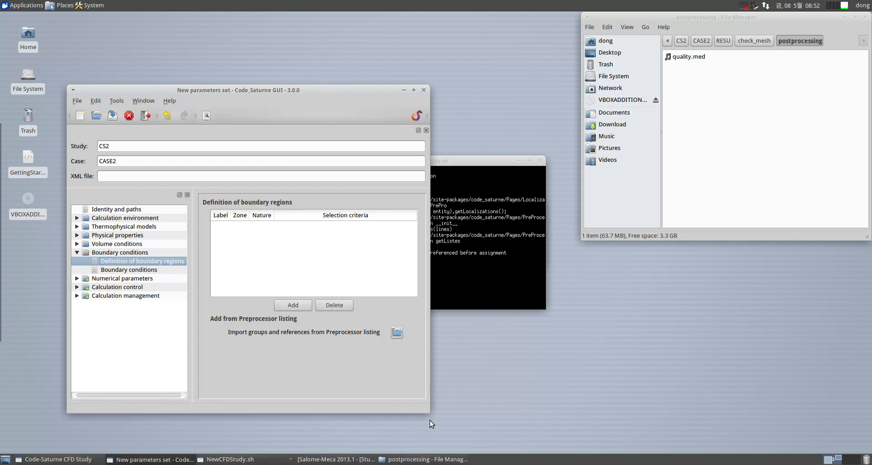
# Switch to Salome-Meca and start creating groups from geometry with Mesh_1 as the target mesh.
pyautogui.click(338, 459)
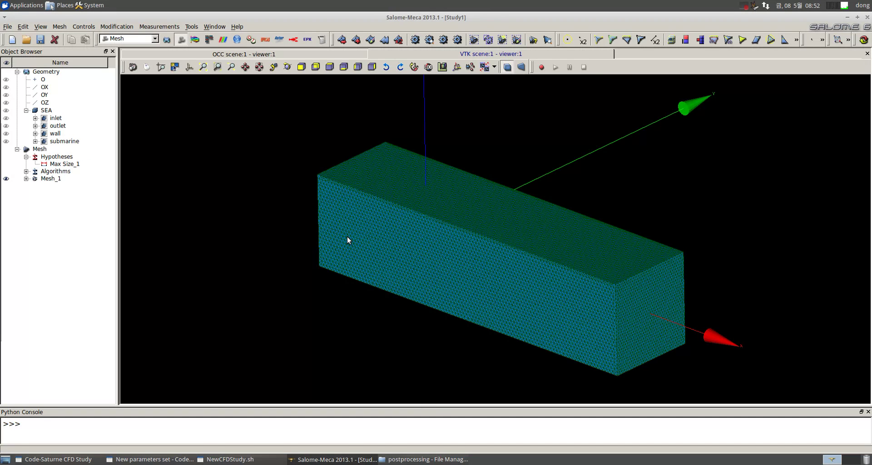
pyautogui.click(27, 179)
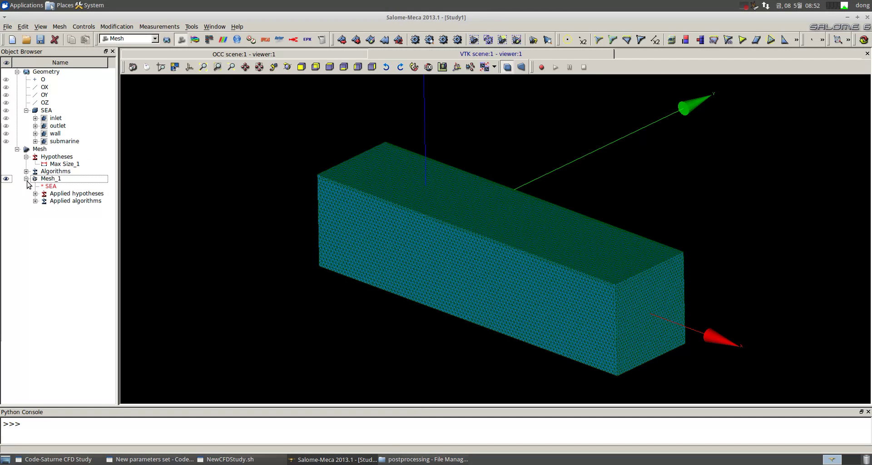
pyautogui.rightClick(50, 179)
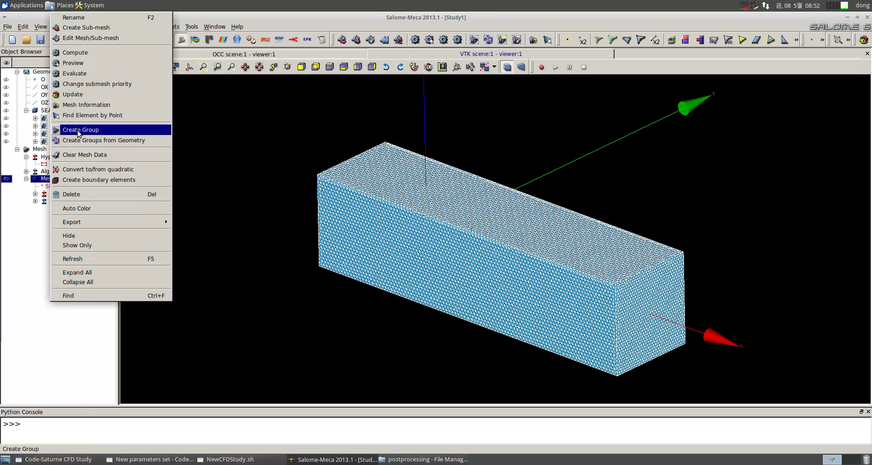
pyautogui.click(403, 217)
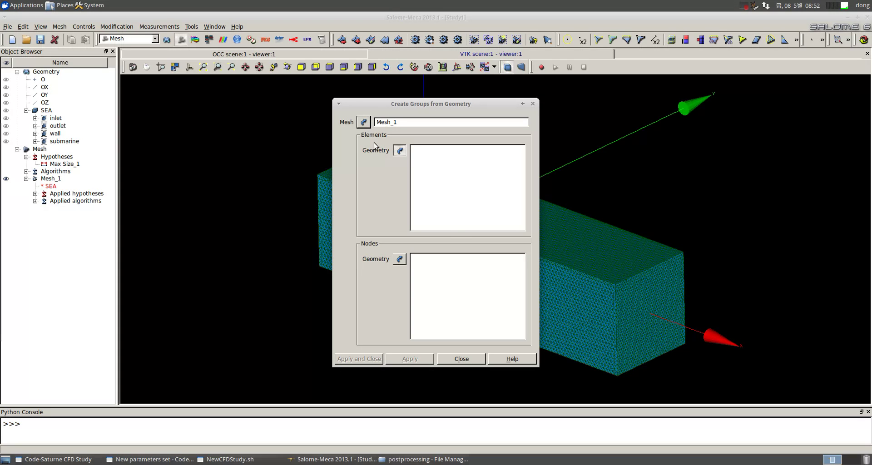
pyautogui.click(364, 122)
pyautogui.click(50, 118)
pyautogui.click(47, 110)
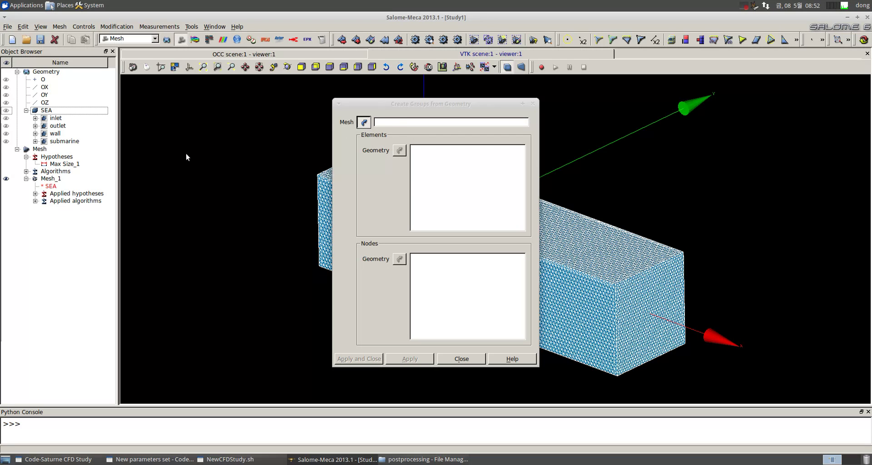
pyautogui.click(399, 151)
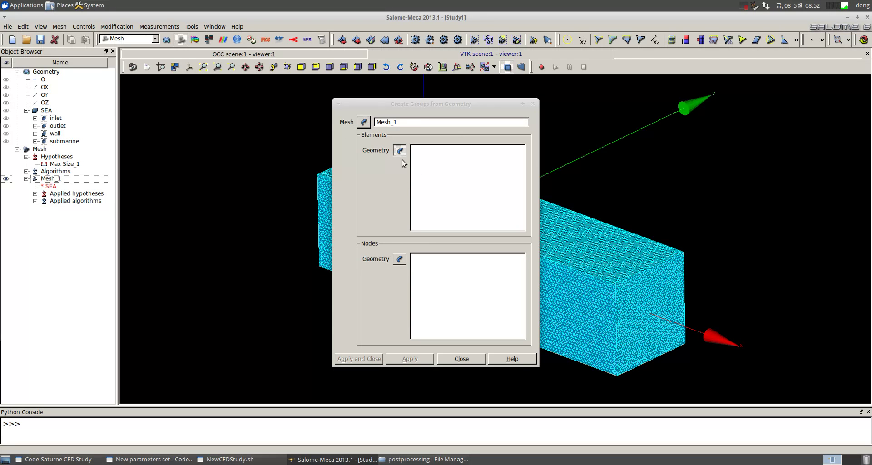
# Create element groups on Mesh_1 from the SEA geometry groups inlet, outlet, wall and submarine.
pyautogui.click(55, 119)
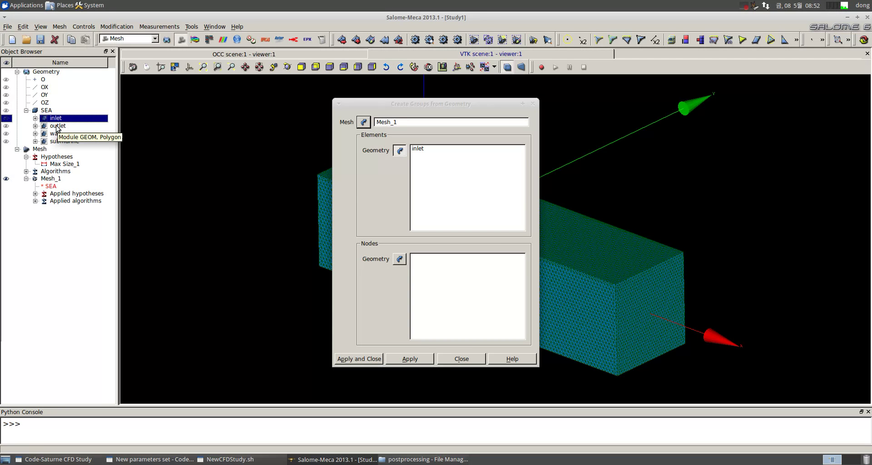
pyautogui.keyDown('ctrl'); pyautogui.click(57, 127); pyautogui.keyUp('ctrl')
pyautogui.keyDown('ctrl'); pyautogui.click(56, 134); pyautogui.keyUp('ctrl')
pyautogui.keyDown('ctrl'); pyautogui.click(54, 141); pyautogui.keyUp('ctrl')
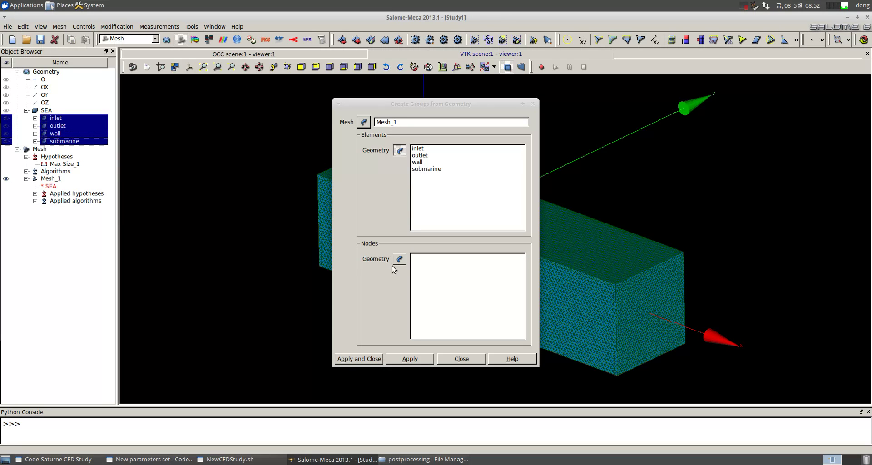
pyautogui.click(457, 288)
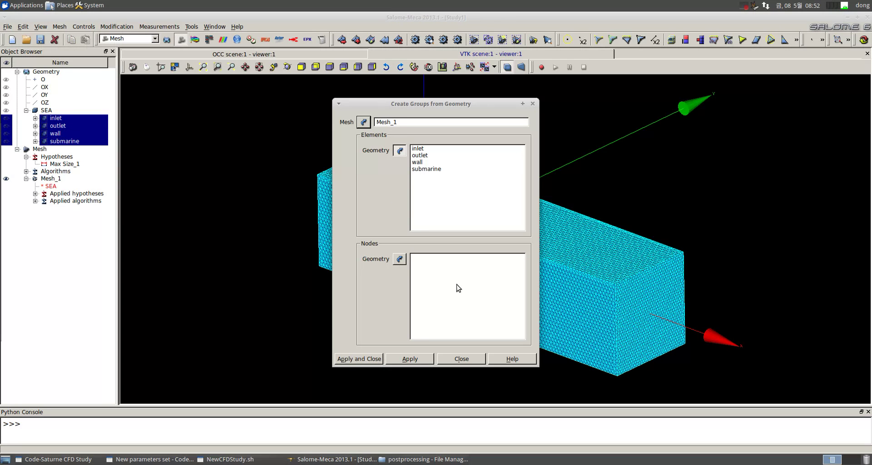
pyautogui.click(372, 359)
# Review Mesh_1's inlet, outlet, wall and submarine face groups, and save the study.
pyautogui.click(46, 208)
pyautogui.click(62, 216)
pyautogui.click(63, 223)
pyautogui.click(64, 231)
pyautogui.click(70, 238)
pyautogui.click(162, 186)
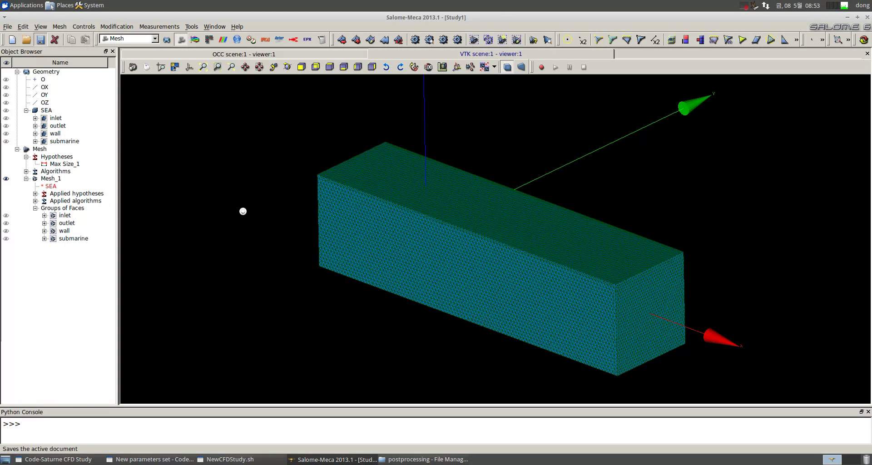
# Export Mesh_1 with its face groups as a MED file, overwriting Mesh_1.med in the 20150508_CS2 folder.
pyautogui.click(8, 27)
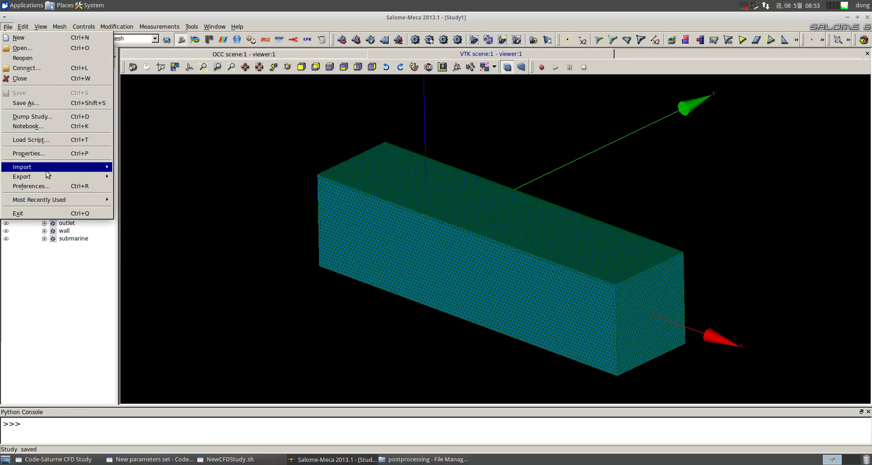
pyautogui.moveTo(91, 176)
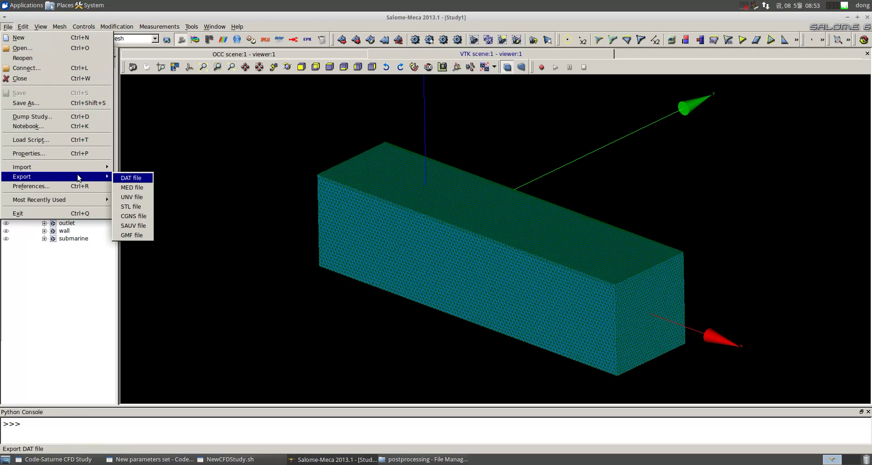
pyautogui.click(131, 187)
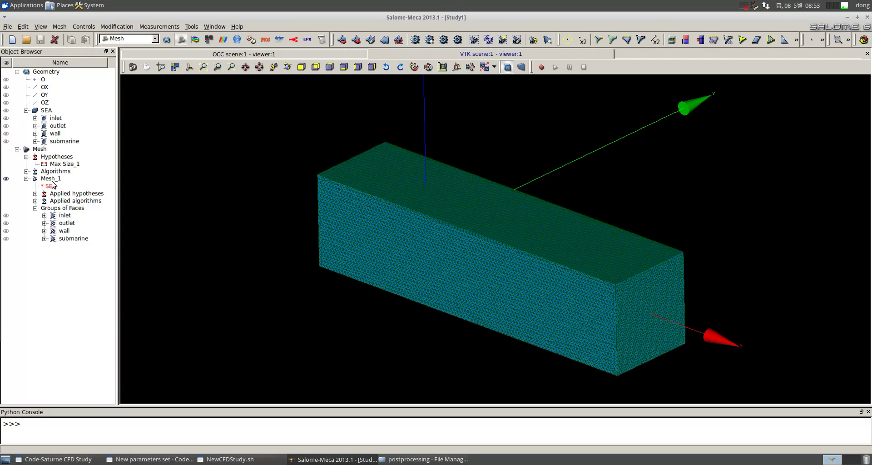
pyautogui.rightClick(52, 180)
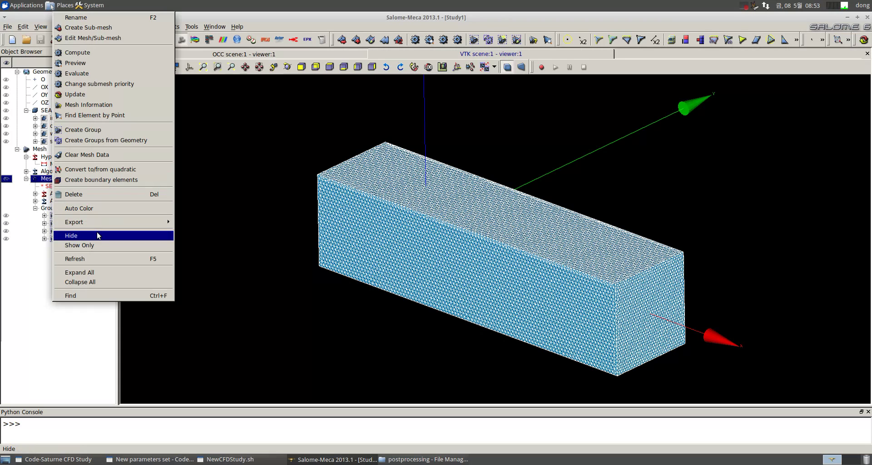
pyautogui.moveTo(163, 221)
pyautogui.click(206, 225)
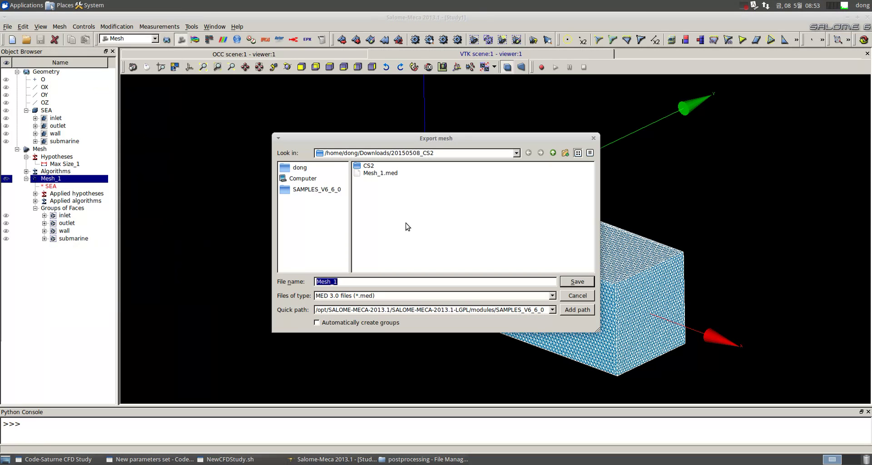
pyautogui.click(390, 173)
pyautogui.click(578, 284)
pyautogui.click(407, 254)
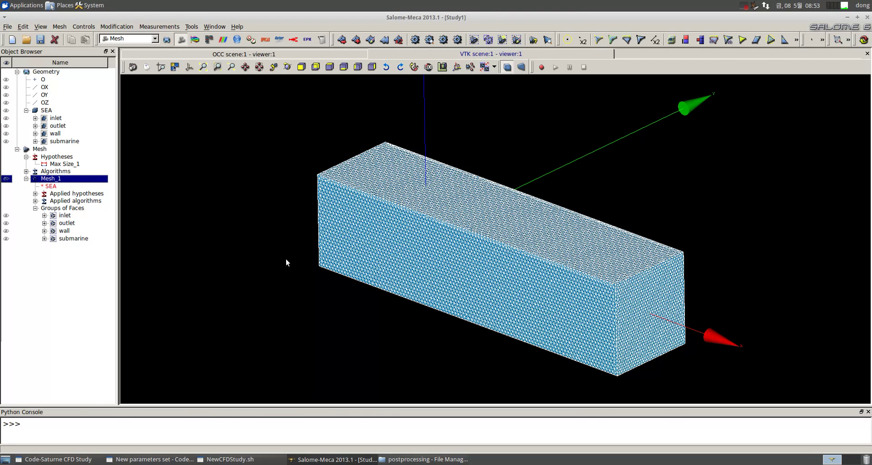
# Switch back to Code_Saturne, close the CASE2 parameter set without saving, and close its terminal.
pyautogui.click(334, 459)
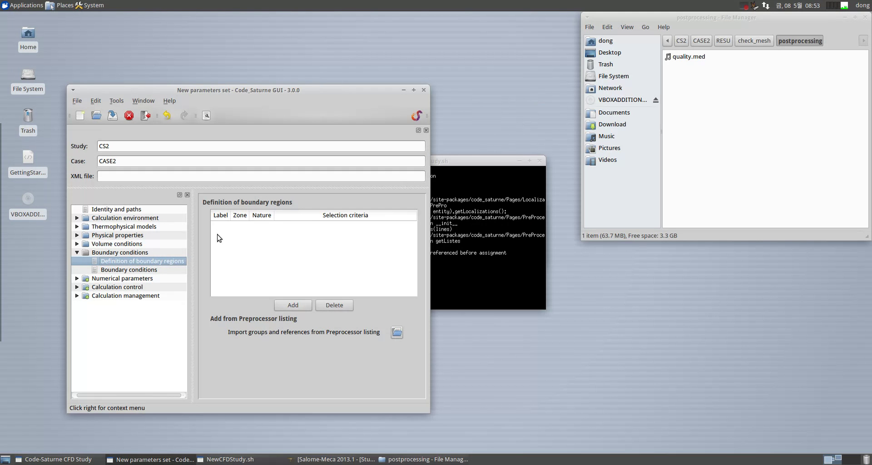
pyautogui.click(77, 218)
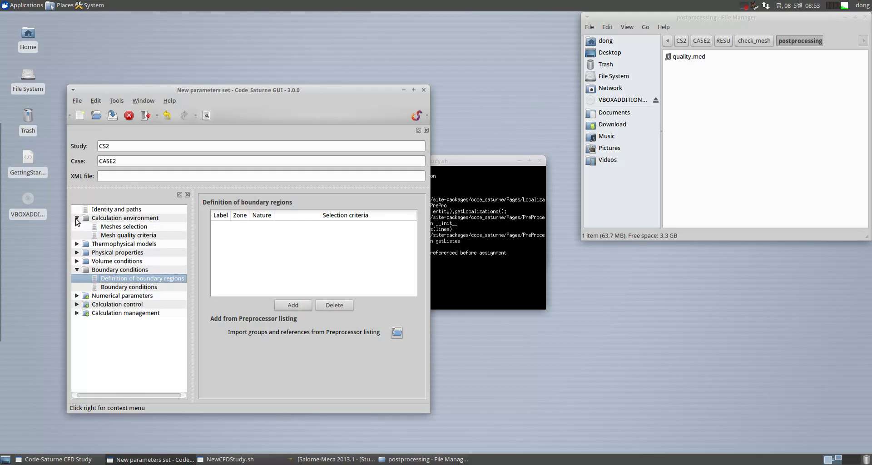
pyautogui.click(76, 219)
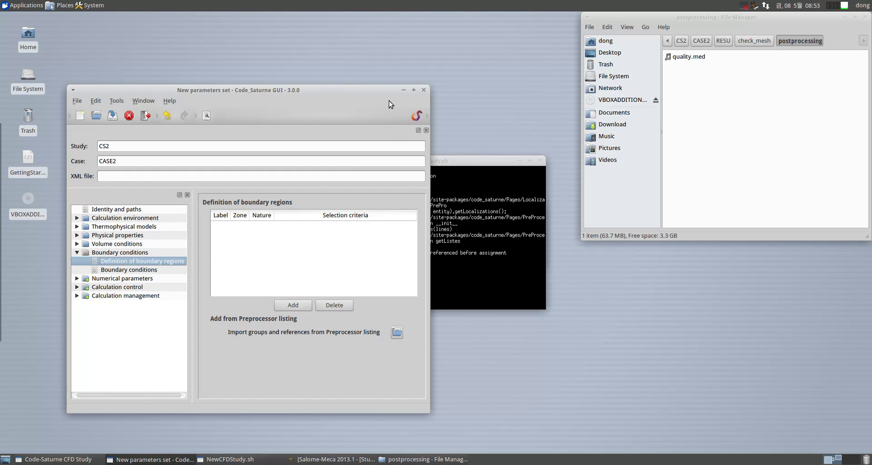
pyautogui.moveTo(366, 88); pyautogui.dragTo(403, 98)
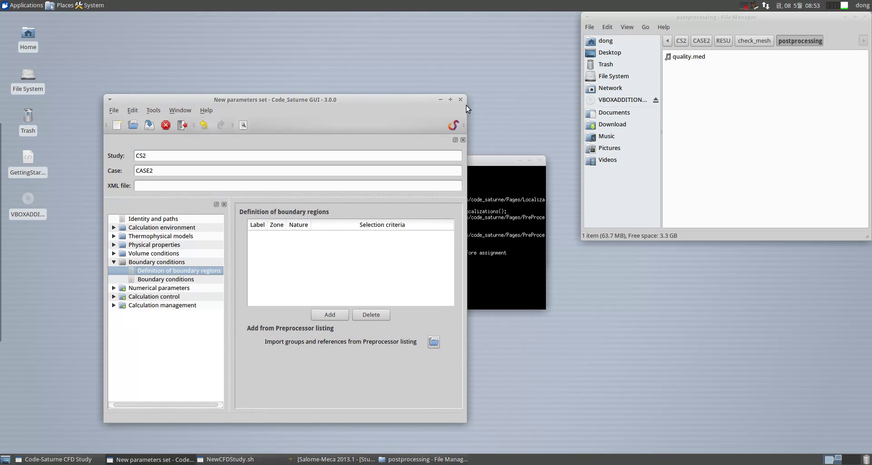
pyautogui.click(461, 100)
pyautogui.click(288, 280)
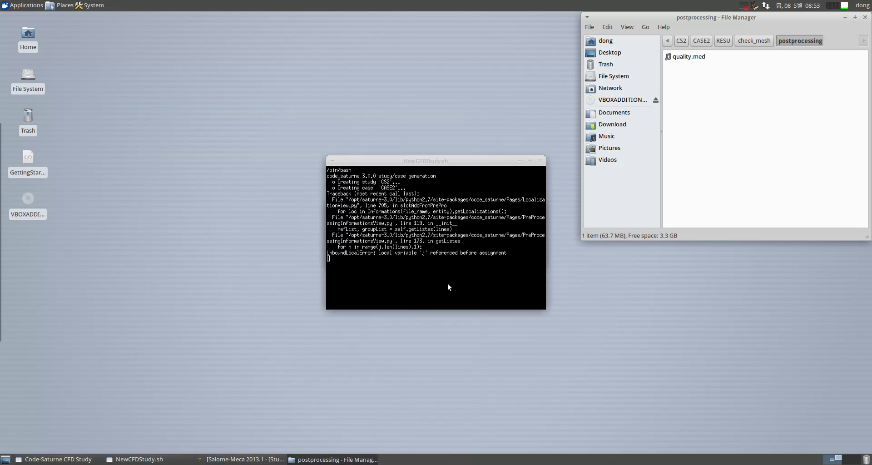
pyautogui.press('Return')
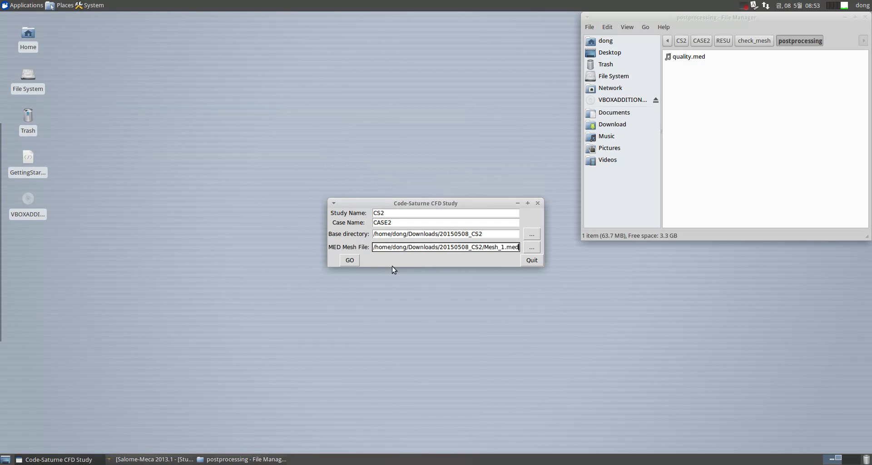
# Try to generate study CS2 again with Mesh_1.med as the mesh file, and quit the study wizard.
pyautogui.click(526, 249)
pyautogui.doubleClick(381, 225)
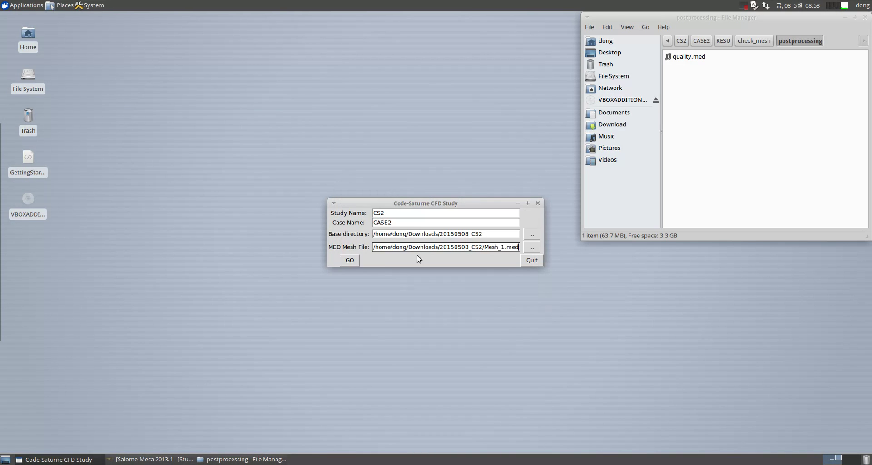
pyautogui.click(350, 260)
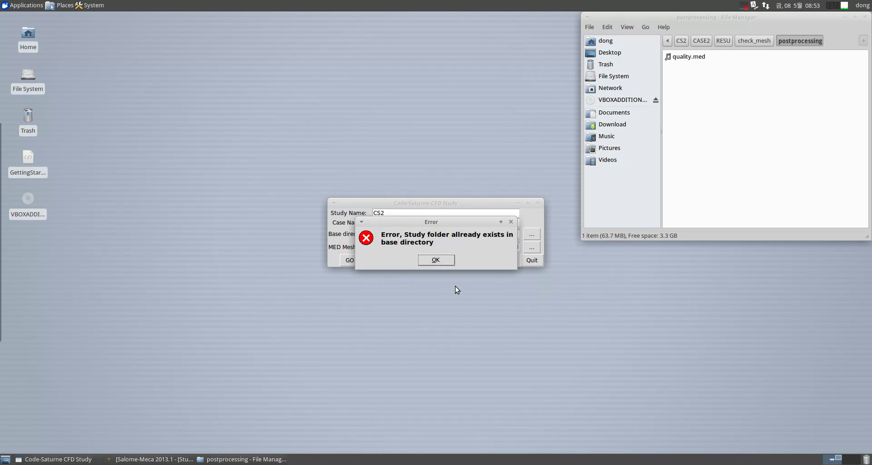
pyautogui.click(441, 266)
pyautogui.click(533, 262)
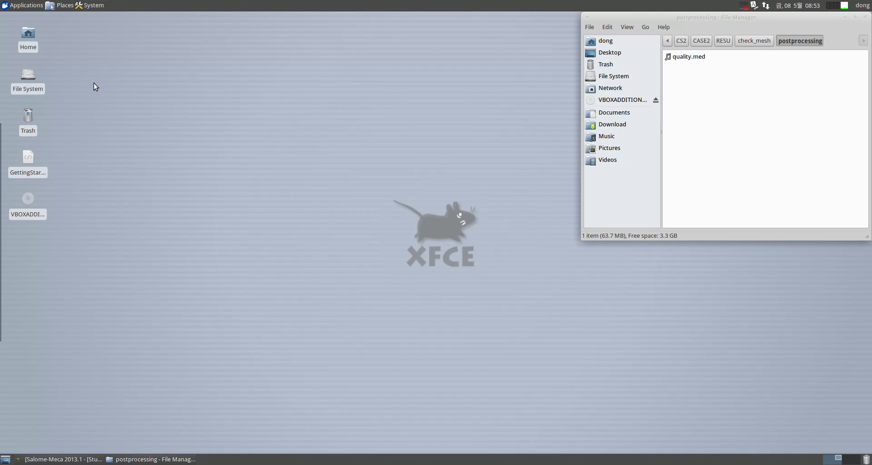
# Launch the Code-Saturne Wizard and enter CS2 as the study name and CASE2 as the case name.
pyautogui.click(22, 5)
pyautogui.moveTo(52, 61)
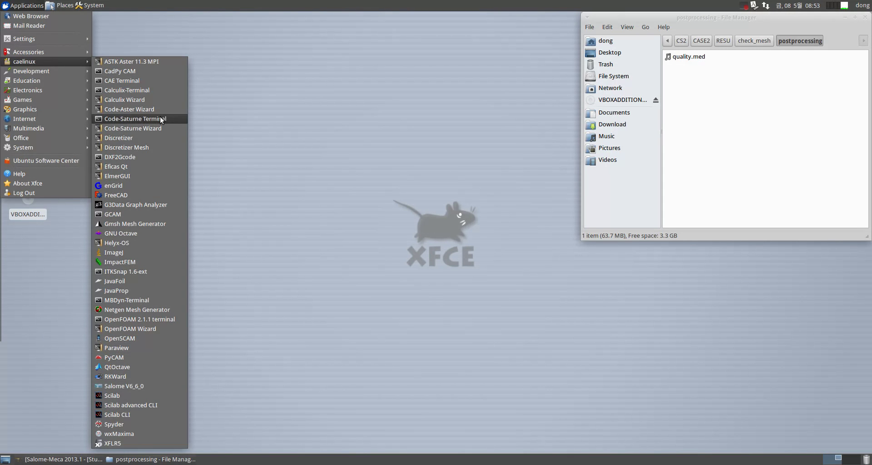
pyautogui.click(136, 128)
pyautogui.click(518, 213)
pyautogui.write('CS1')
pyautogui.click(461, 223)
pyautogui.write('CASE2')
pyautogui.click(381, 212)
pyautogui.press('BackSpace')
pyautogui.write('2')
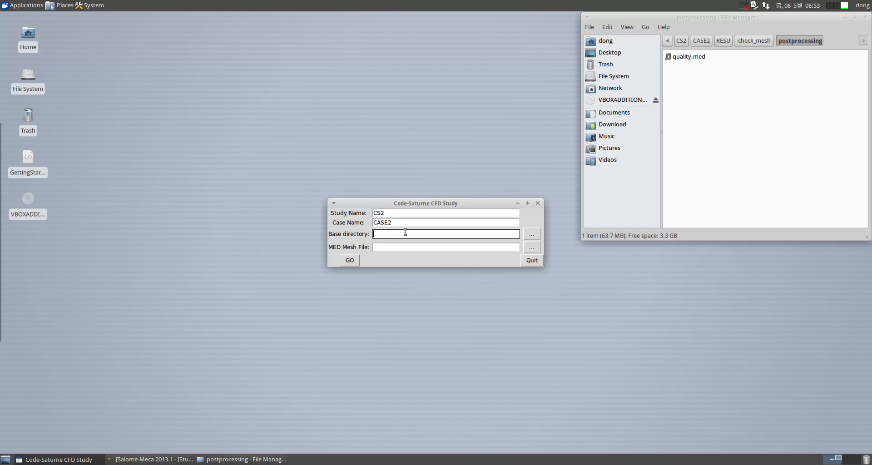
# Set the study's base directory to the 20150508_CS2 folder in Downloads.
pyautogui.click(531, 234)
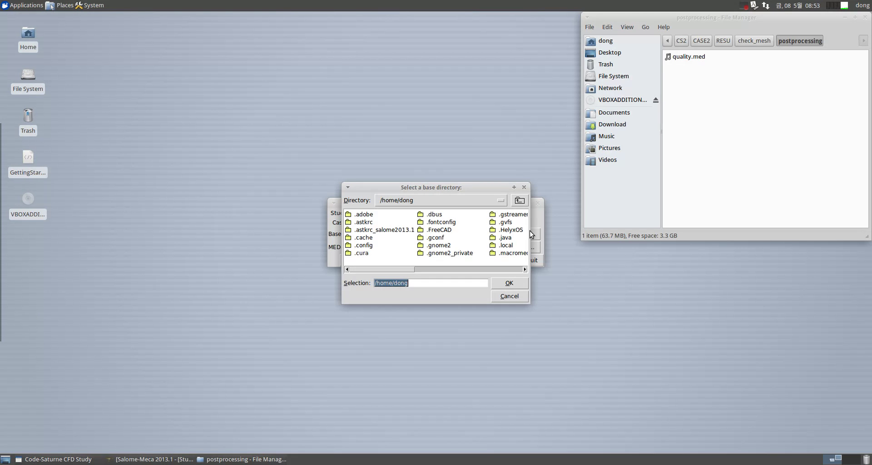
pyautogui.click(505, 269)
pyautogui.doubleClick(412, 222)
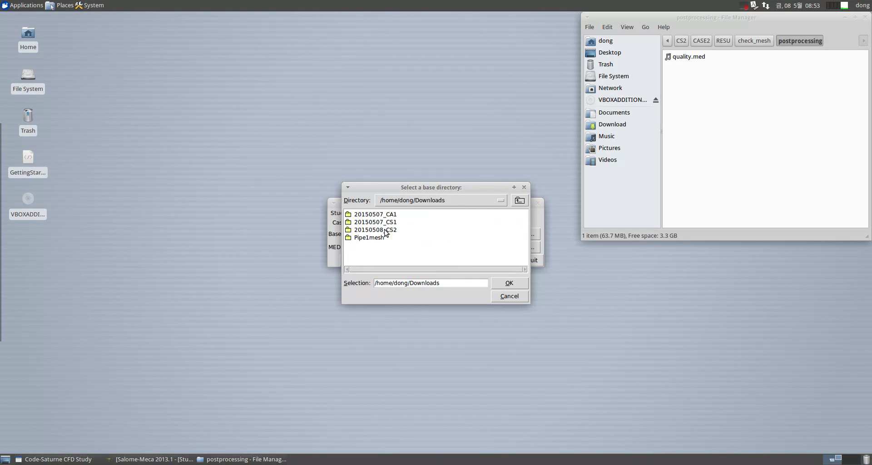
pyautogui.doubleClick(386, 229)
pyautogui.click(494, 284)
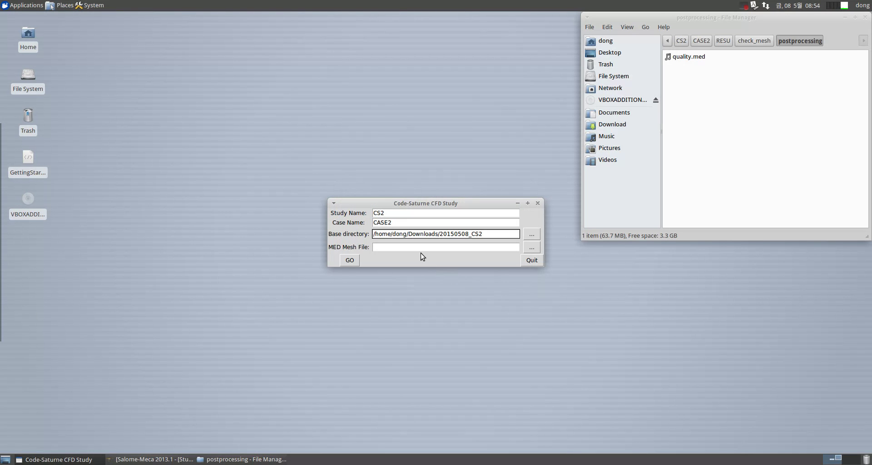
# Delete the old CS2 study folder and NewCFDStudy.sh from the 20150508_CS2 folder in the file manager.
pyautogui.click(740, 77)
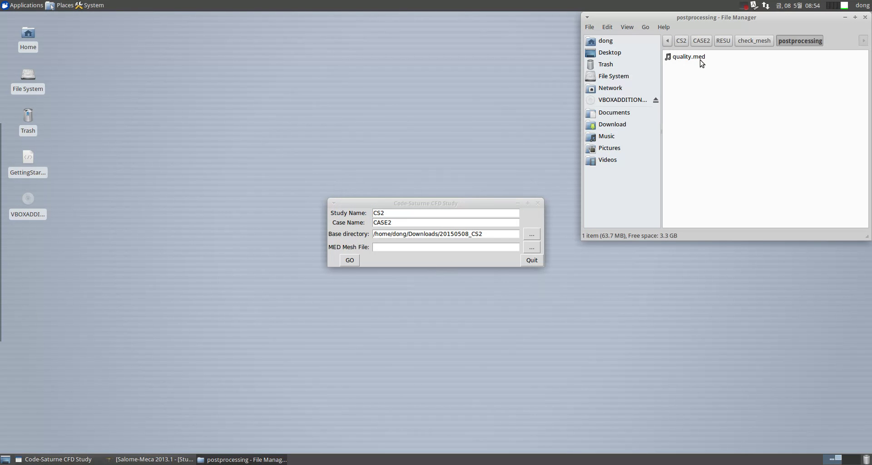
pyautogui.click(668, 41)
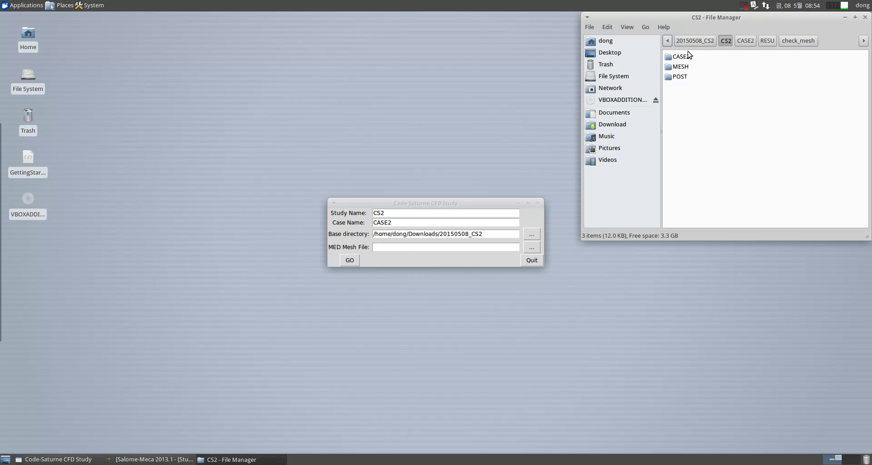
pyautogui.click(695, 43)
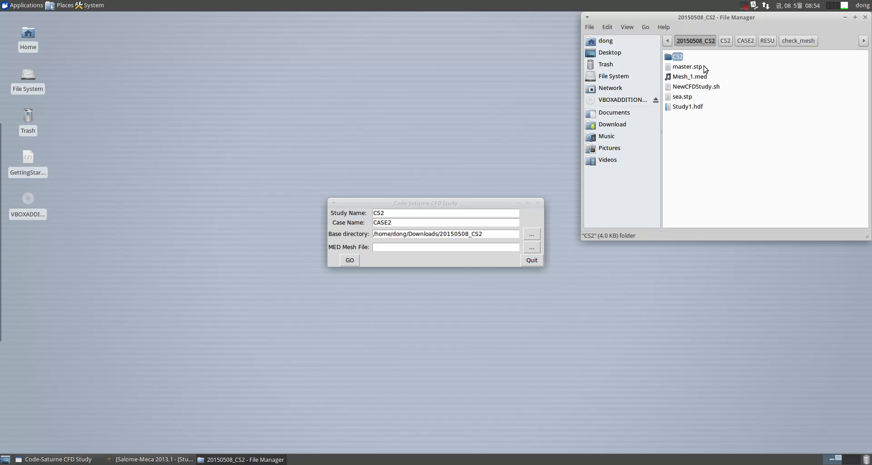
pyautogui.press('Delete')
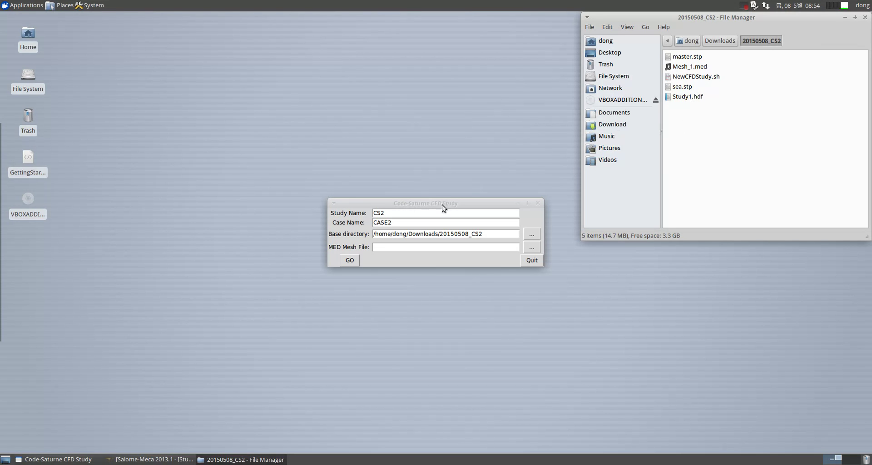
pyautogui.click(683, 77)
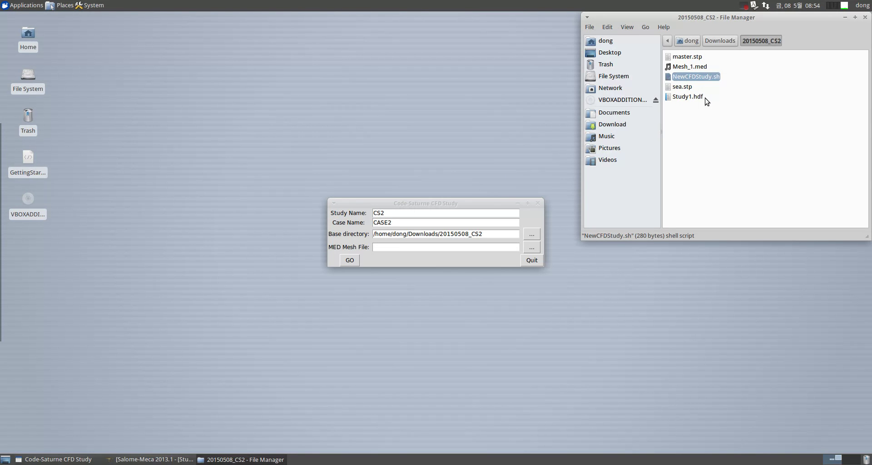
pyautogui.press('Delete')
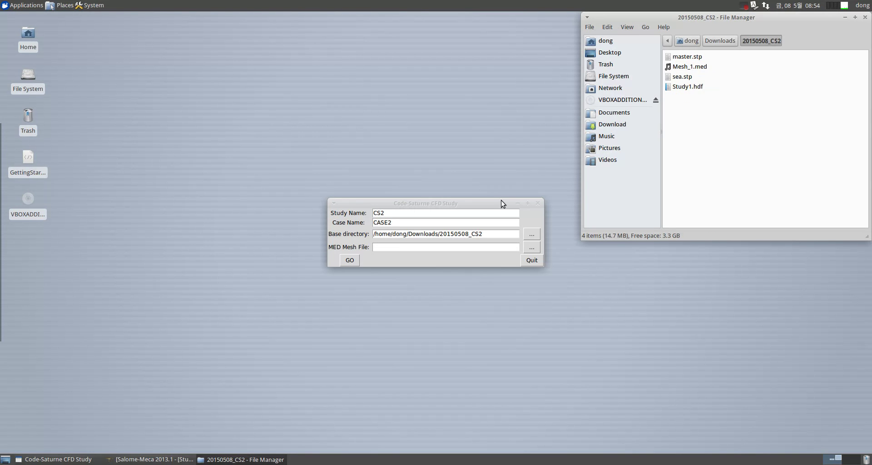
# Choose Mesh_1.med from Downloads/20150508_CS2 as the MED mesh file and generate the study.
pyautogui.click(443, 248)
pyautogui.click(530, 248)
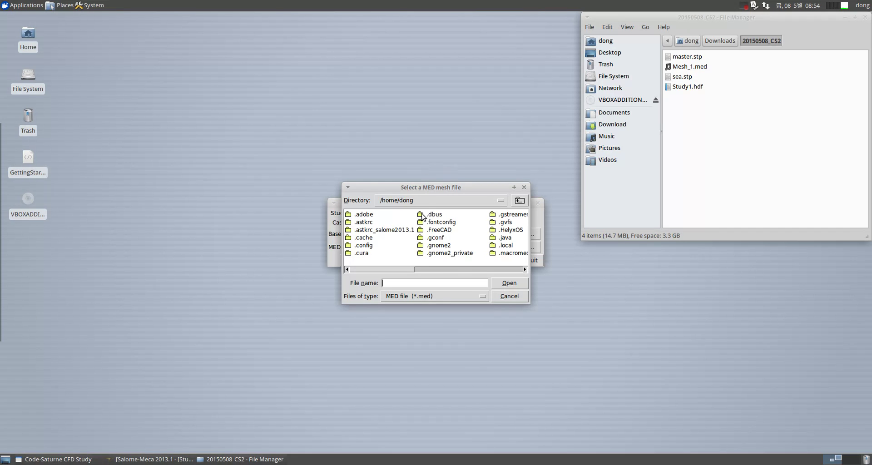
pyautogui.click(480, 269)
pyautogui.click(519, 269)
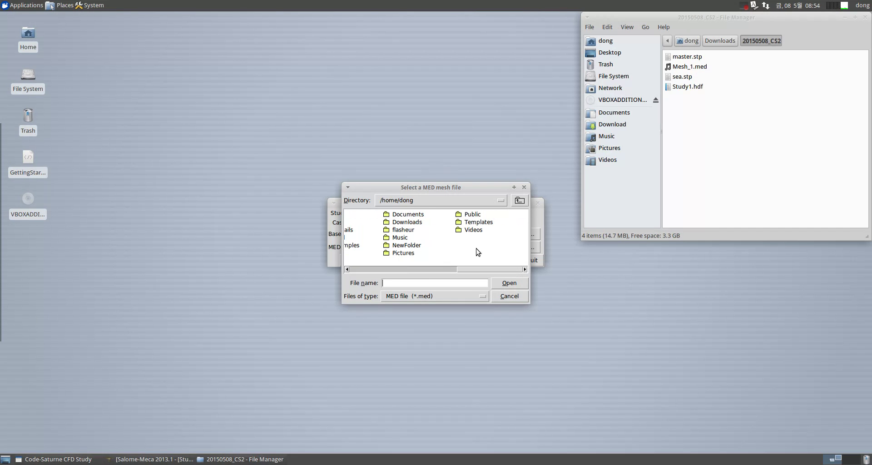
pyautogui.doubleClick(411, 224)
pyautogui.doubleClick(390, 237)
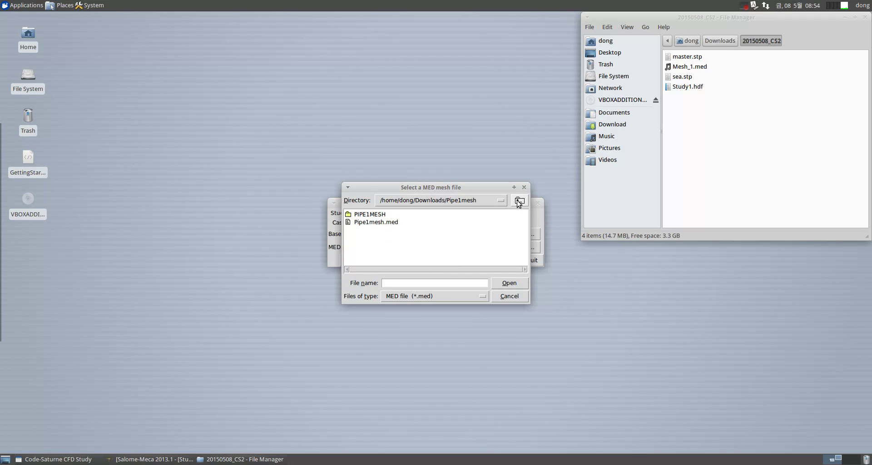
pyautogui.click(519, 201)
pyautogui.doubleClick(393, 233)
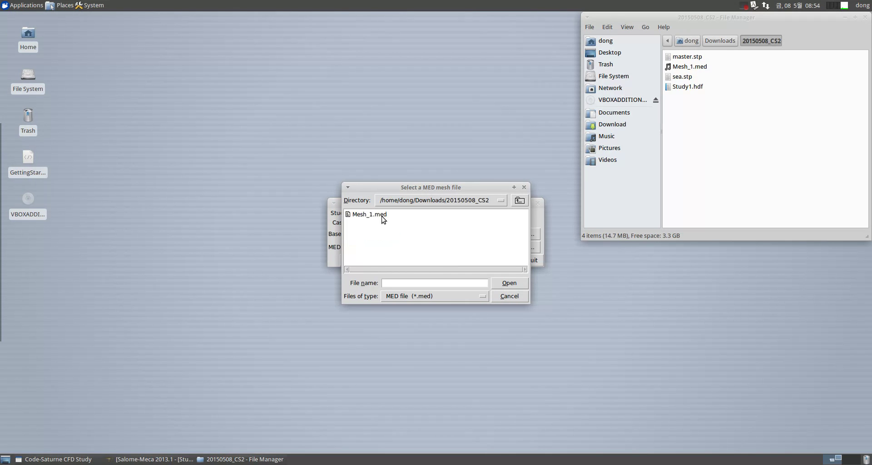
pyautogui.doubleClick(382, 216)
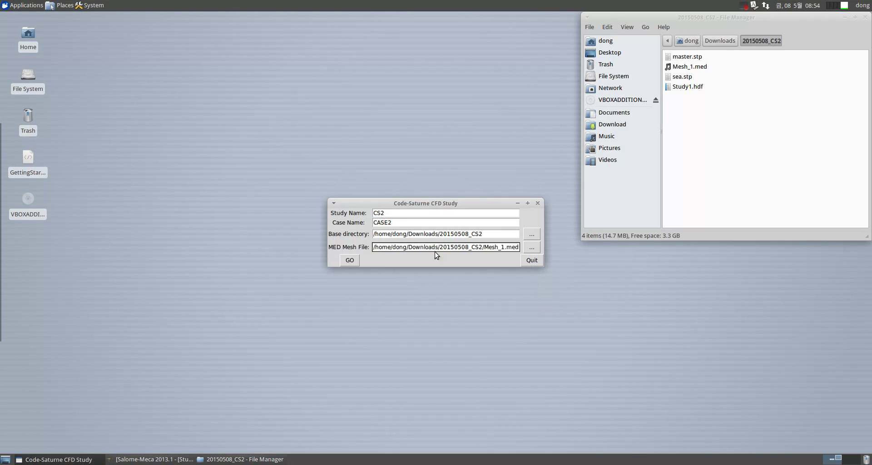
pyautogui.click(350, 262)
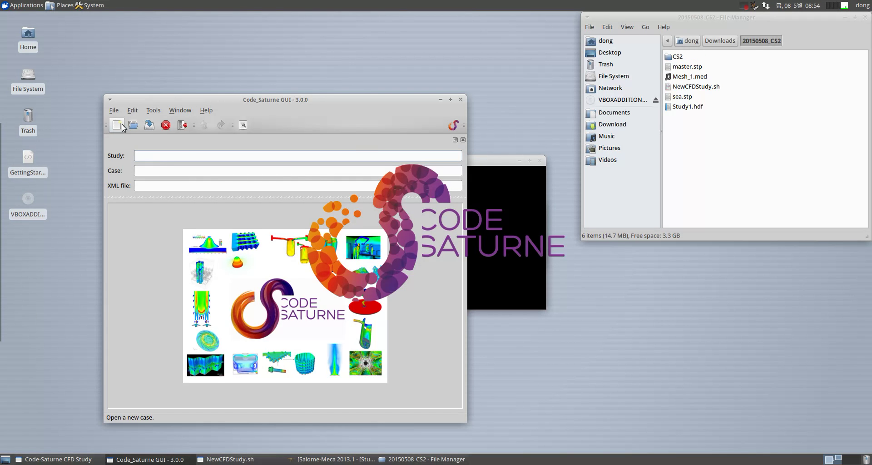
# Create a new parameter set for CASE2 and add Mesh_1.med to the list of imported meshes.
pyautogui.click(117, 125)
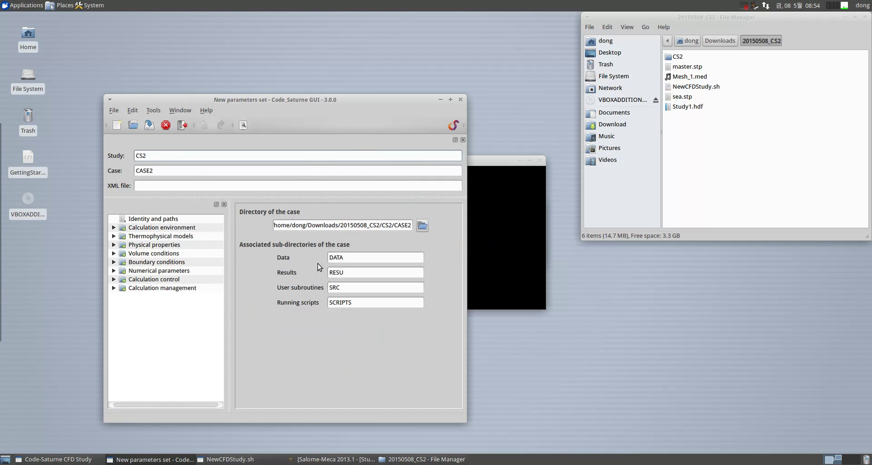
pyautogui.click(113, 227)
pyautogui.click(161, 236)
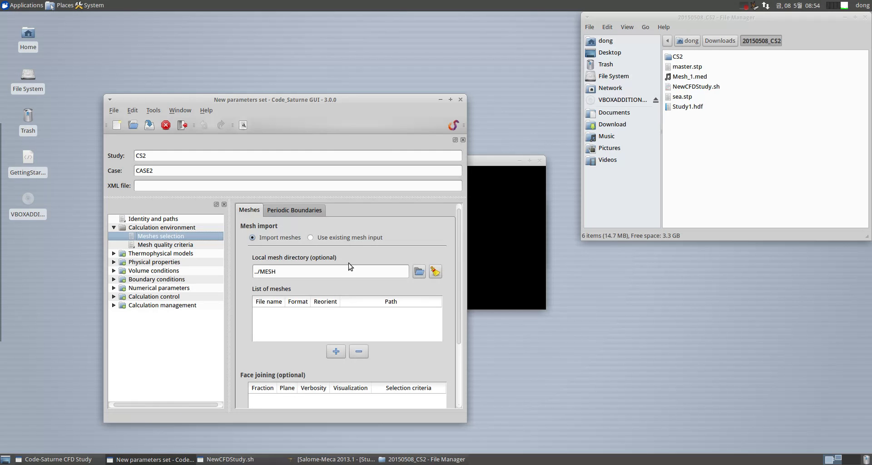
pyautogui.click(336, 351)
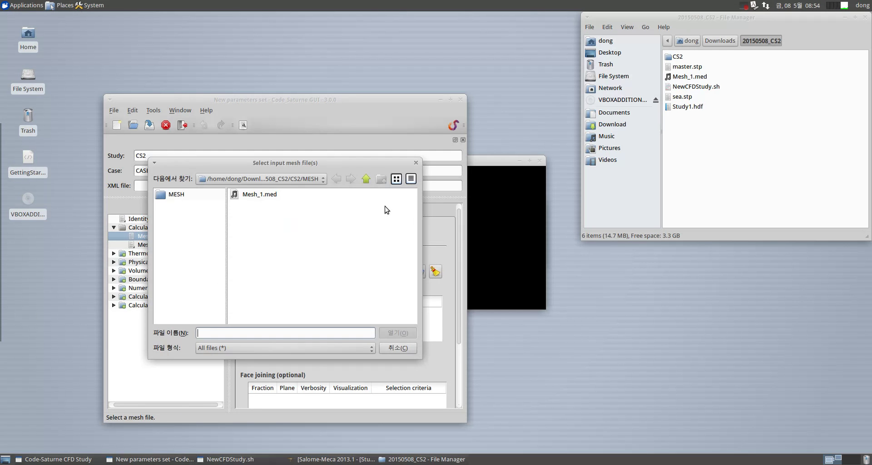
pyautogui.doubleClick(253, 195)
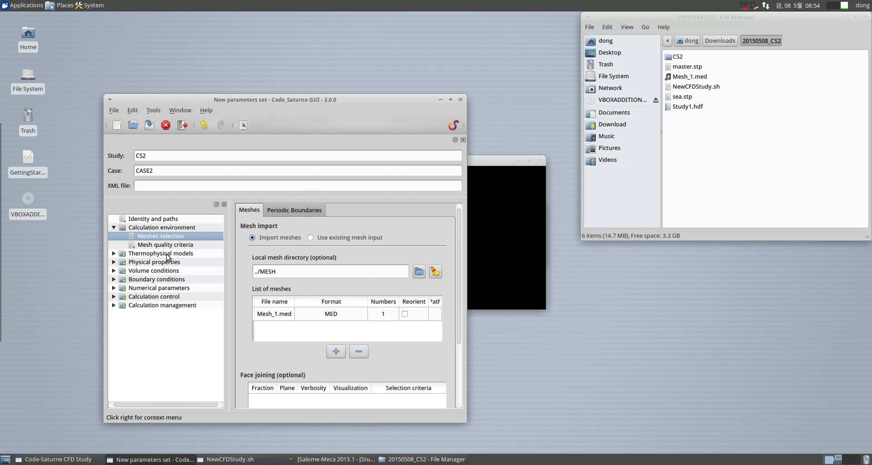
# Run the mesh quality check with EnSight Gold post-processing and move the report window clear of the main window.
pyautogui.click(181, 245)
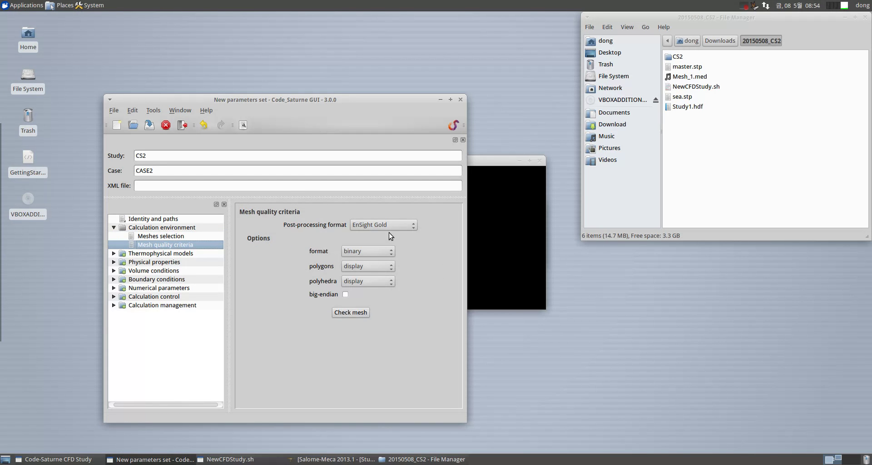
pyautogui.click(357, 312)
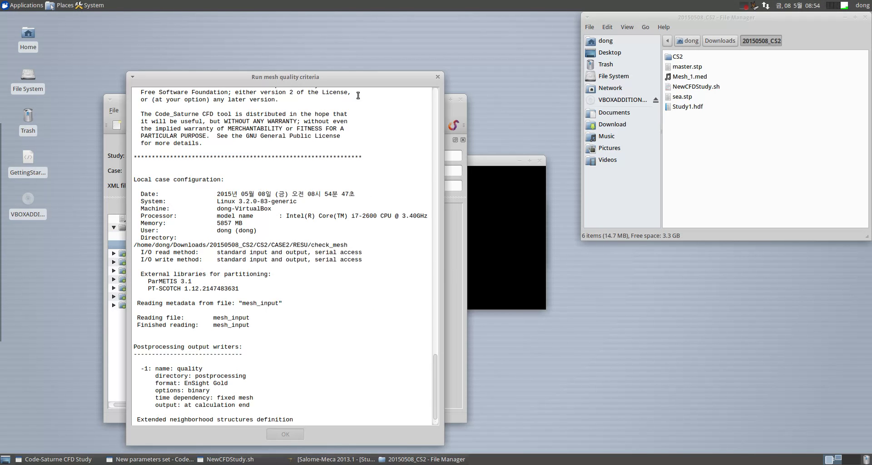
pyautogui.moveTo(362, 77); pyautogui.dragTo(347, 18)
# Browse to the CS2/CASE2/RESU/check_mesh results folder in the file manager and close the mesh quality report.
pyautogui.doubleClick(677, 57)
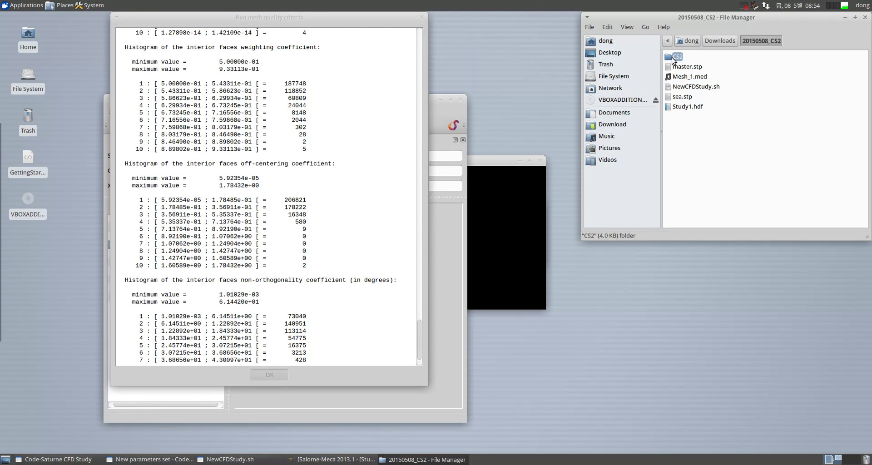
pyautogui.doubleClick(683, 58)
pyautogui.doubleClick(683, 66)
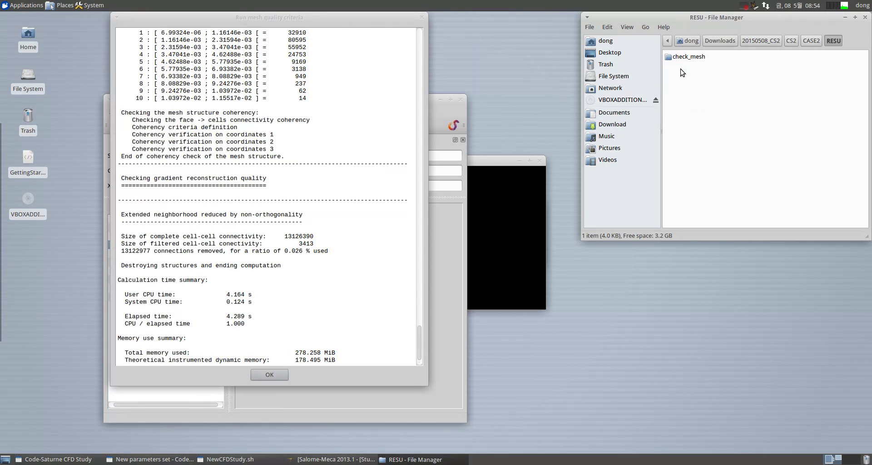
pyautogui.doubleClick(693, 57)
pyautogui.click(373, 253)
pyautogui.press('Return')
pyautogui.click(317, 369)
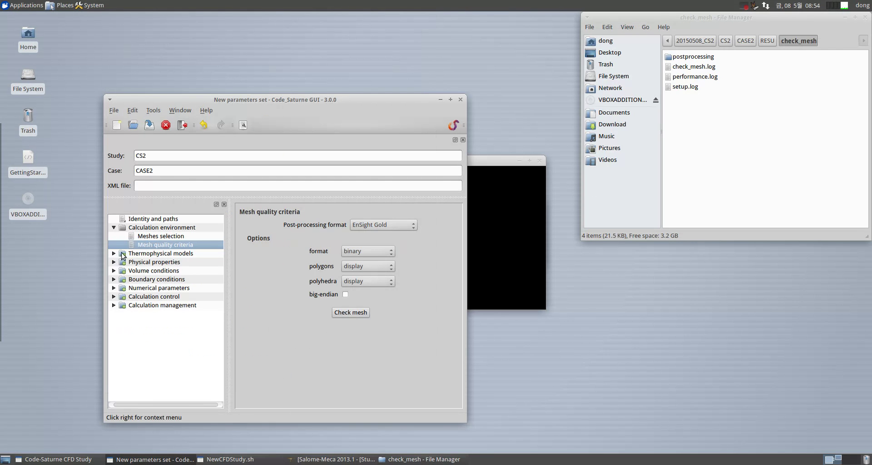
# Review the case's calculation features, deformable mesh option and reference values for pressure, velocity and length.
pyautogui.click(114, 227)
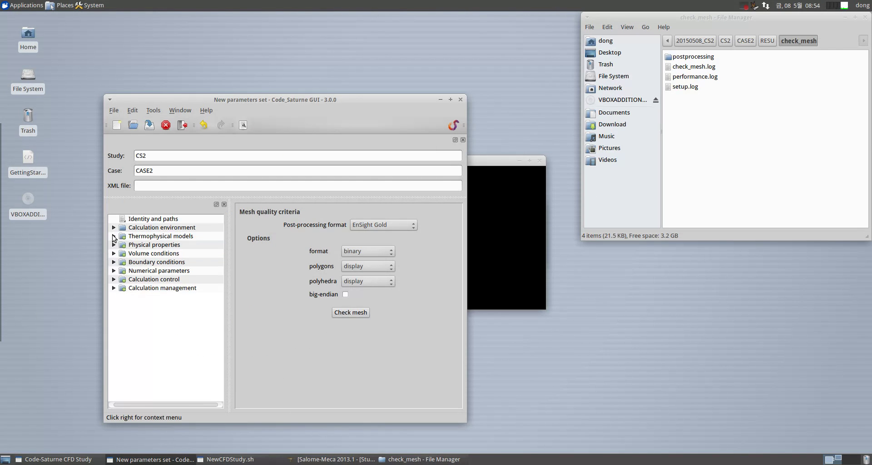
pyautogui.click(114, 236)
pyautogui.click(131, 245)
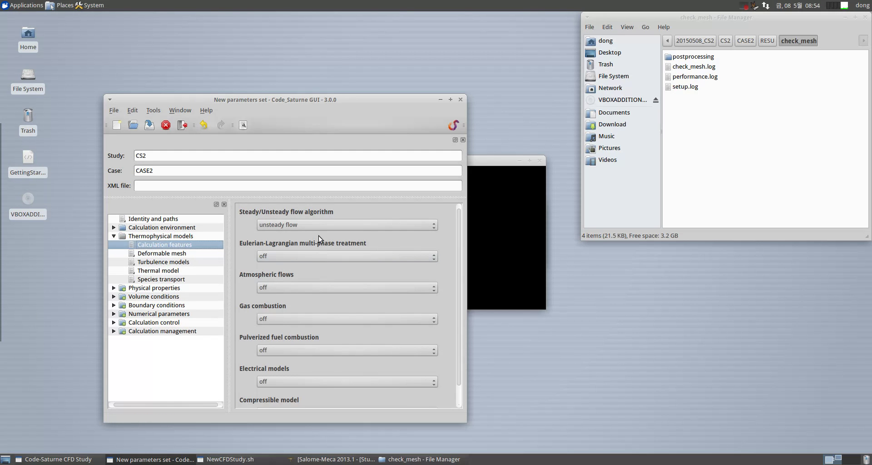
pyautogui.click(164, 253)
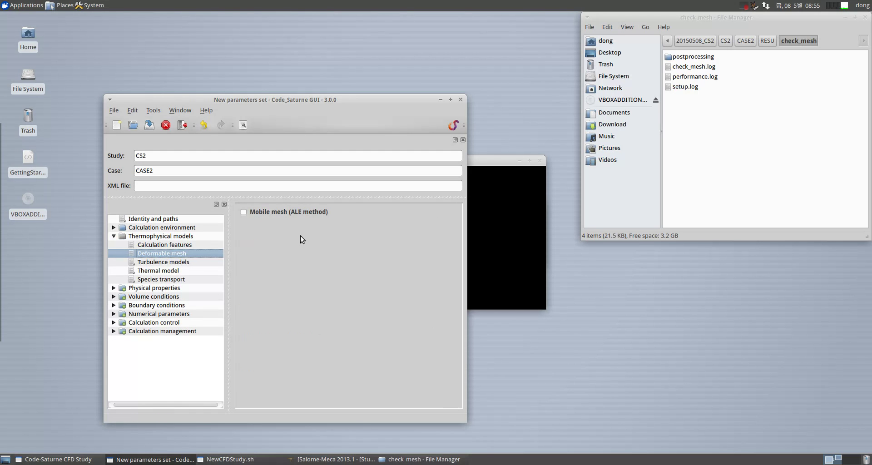
pyautogui.click(114, 236)
pyautogui.click(114, 244)
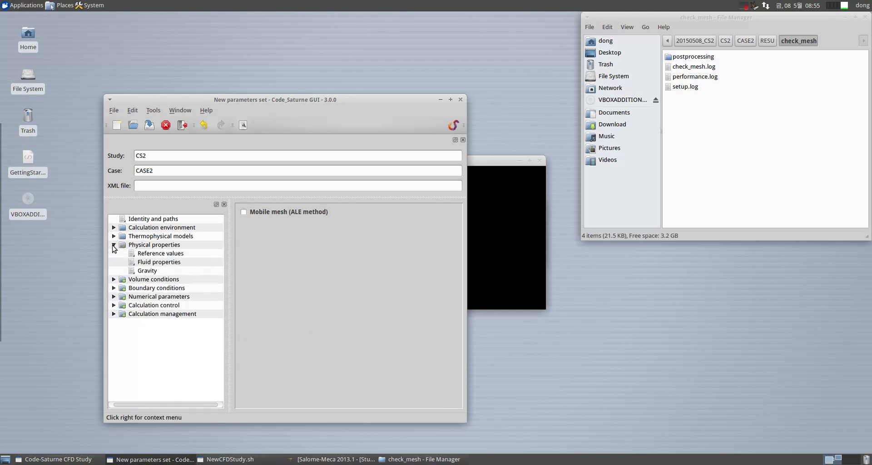
pyautogui.click(155, 255)
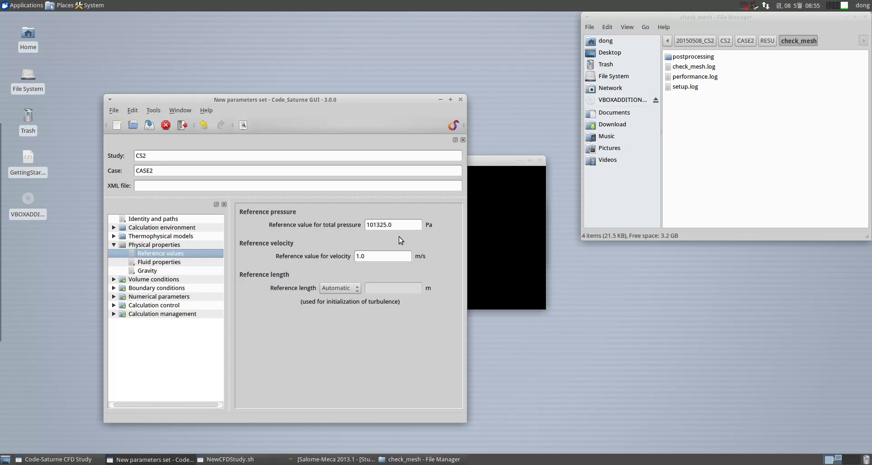
# Set the fluid's reference density to 1000 kg/m³ and its reference viscosity to 0.1 Pa.s.
pyautogui.click(150, 263)
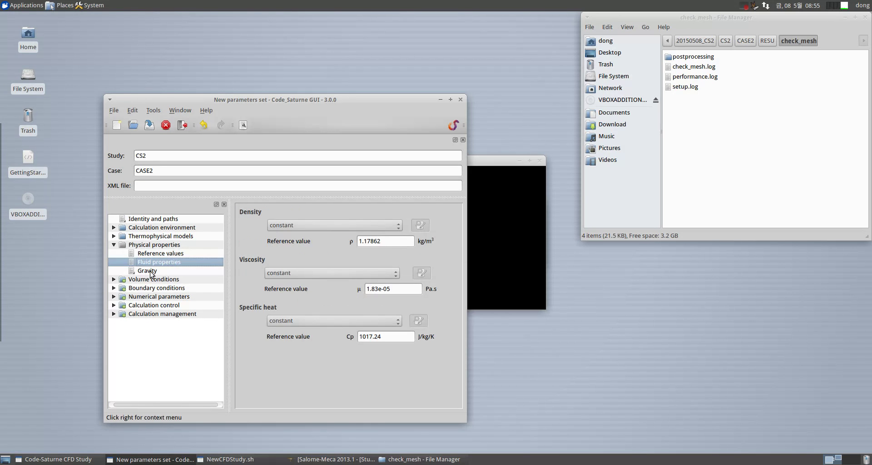
pyautogui.doubleClick(370, 241)
pyautogui.write('1000')
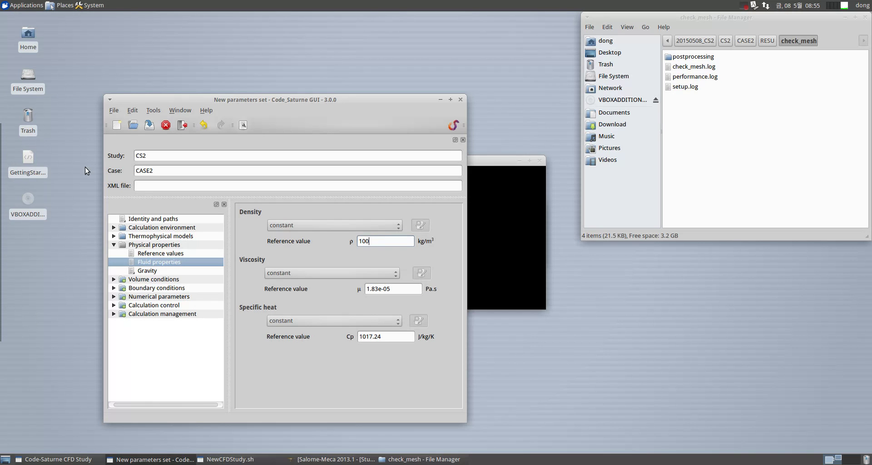
pyautogui.doubleClick(375, 288)
pyautogui.press('BackSpace')
pyautogui.press('Delete')
pyautogui.press('Delete')
pyautogui.press('Delete')
pyautogui.write('0.1')
# Set the z component of gravity to -9.81 m/s².
pyautogui.click(150, 271)
pyautogui.doubleClick(320, 254)
pyautogui.write('-9.81')
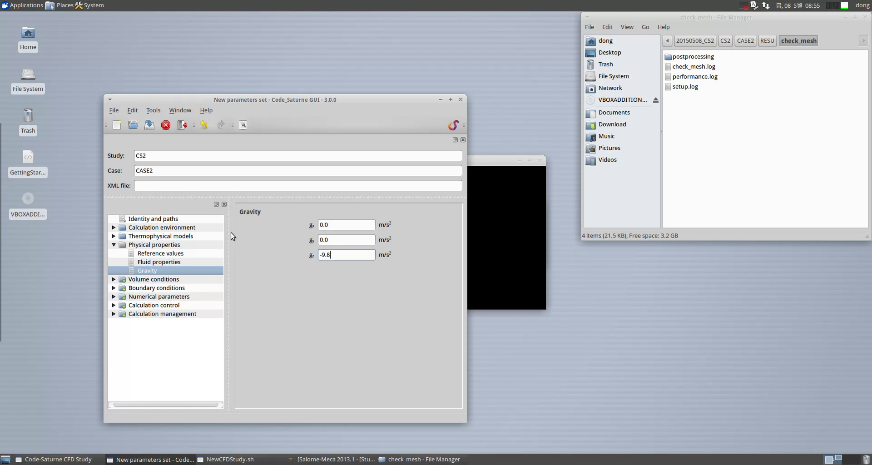
pyautogui.click(149, 280)
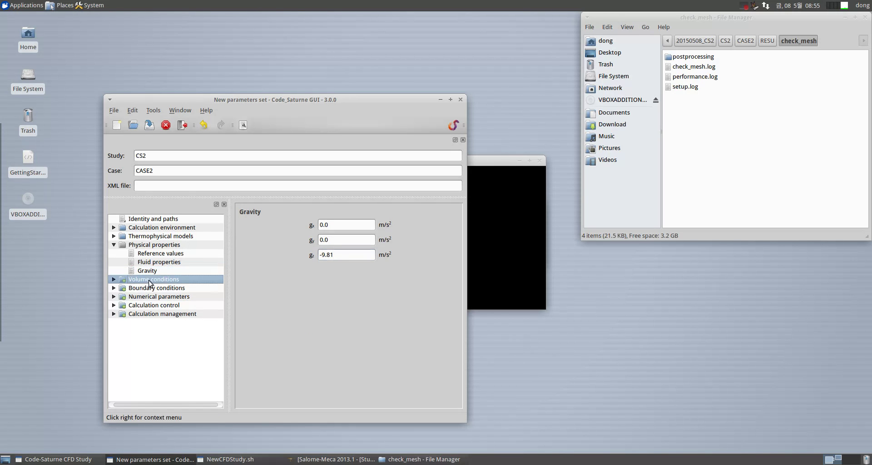
# Import the boundary regions' groups and references from the check_mesh.log preprocessor listing.
pyautogui.click(113, 246)
pyautogui.click(114, 254)
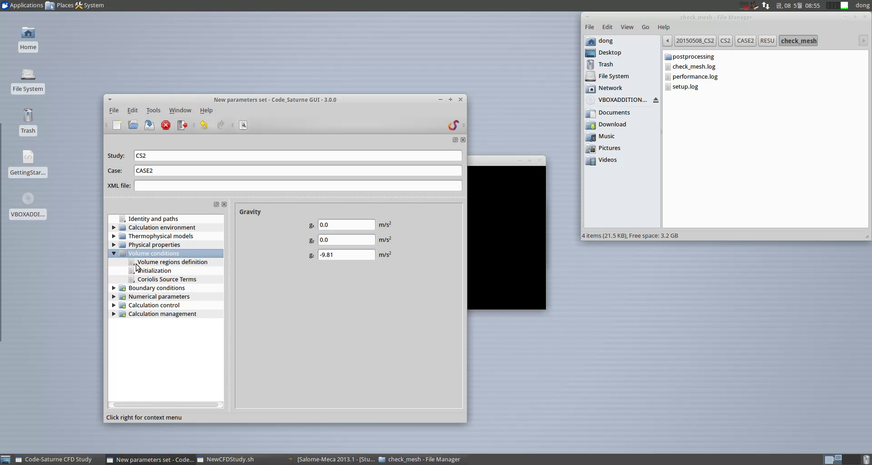
pyautogui.click(114, 254)
pyautogui.click(113, 262)
pyautogui.click(150, 272)
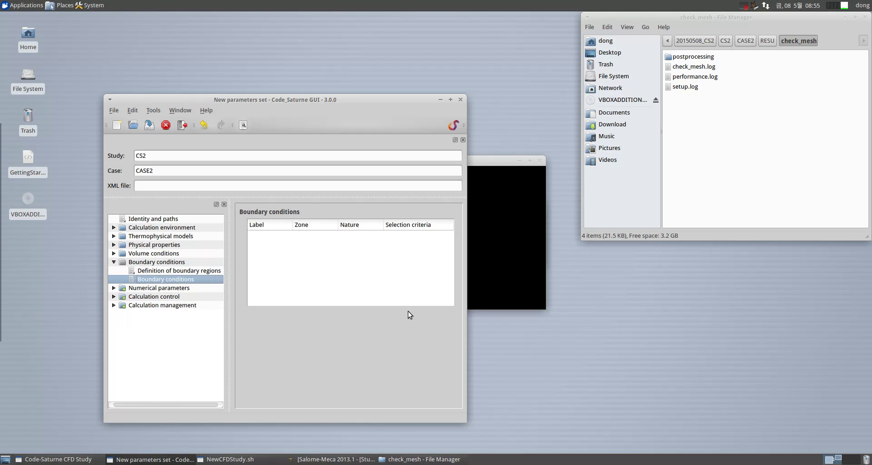
pyautogui.click(434, 341)
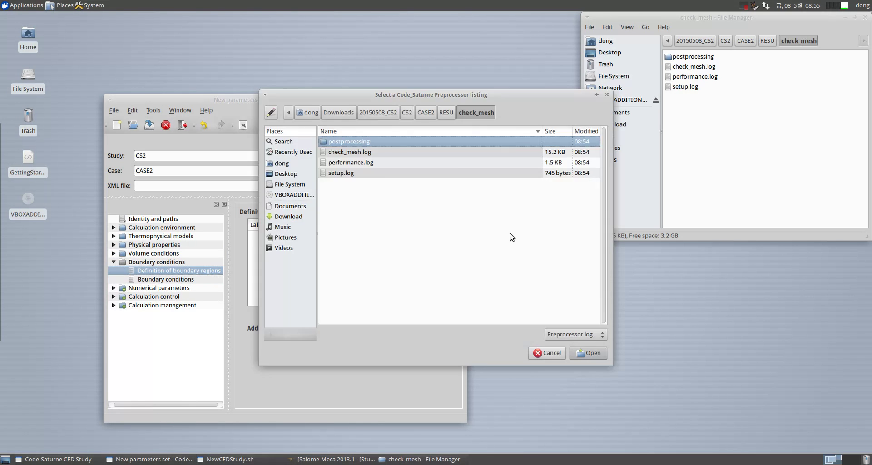
pyautogui.doubleClick(371, 153)
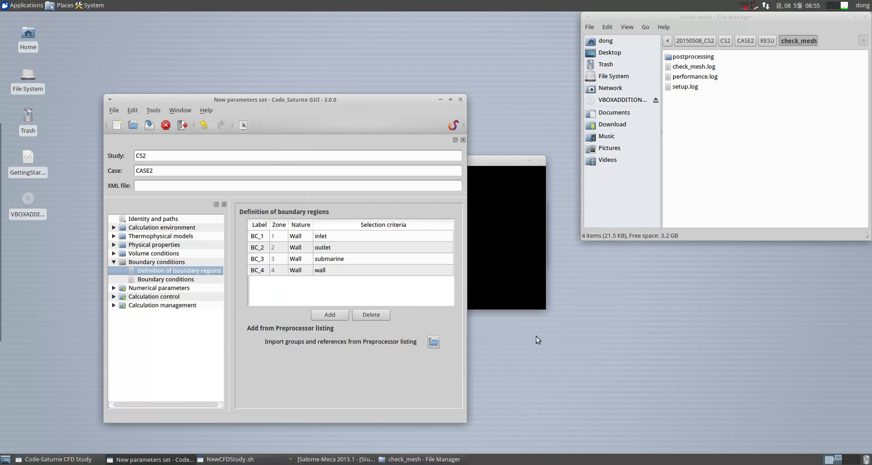
# Set the nature of boundary region BC_1 to Inlet and of BC_2 to Outlet.
pyautogui.click(301, 239)
pyautogui.click(303, 238)
pyautogui.click(304, 237)
pyautogui.click(304, 245)
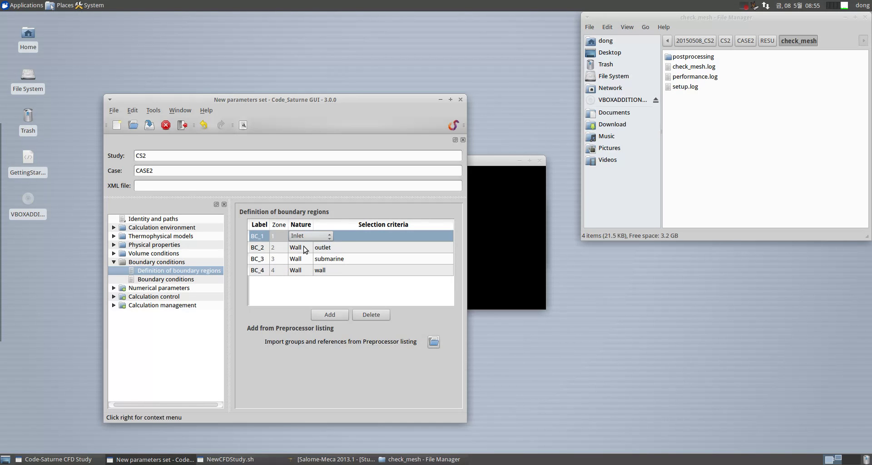
pyautogui.click(302, 249)
pyautogui.click(302, 250)
pyautogui.click(302, 248)
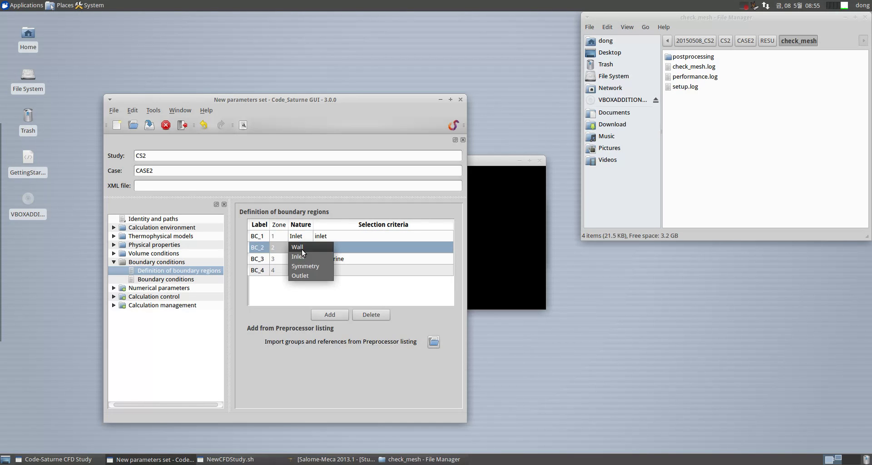
pyautogui.click(301, 275)
pyautogui.click(329, 304)
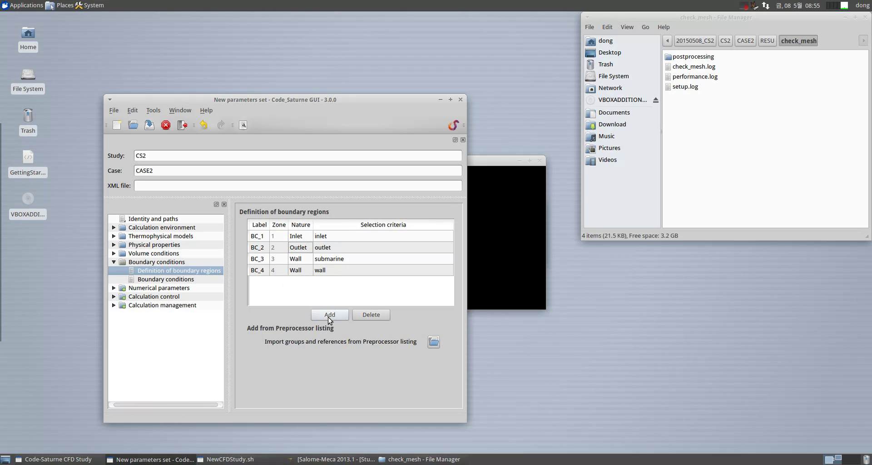
# Review the boundary condition settings of the inlet, outlet, submarine and wall zones, including the inlet's velocity options.
pyautogui.click(176, 280)
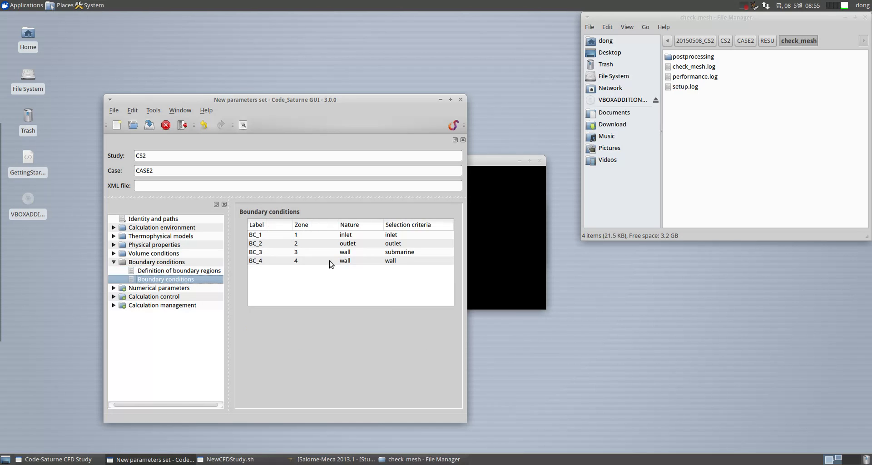
pyautogui.click(356, 235)
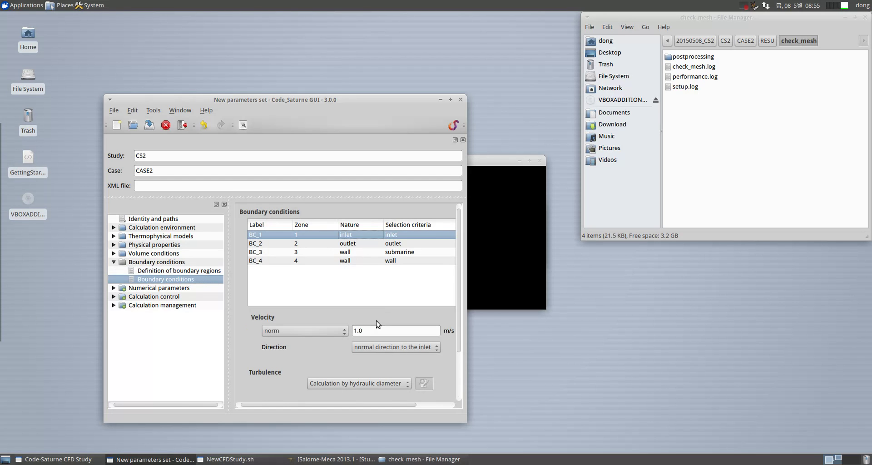
pyautogui.click(294, 331)
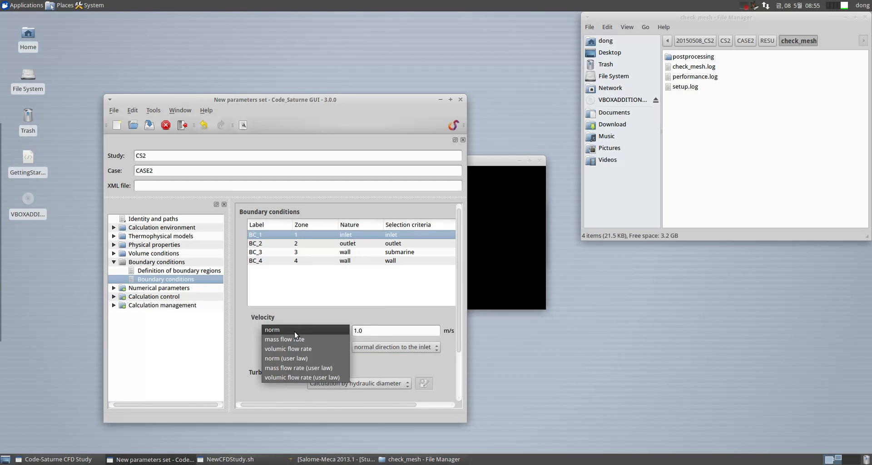
pyautogui.click(245, 342)
pyautogui.moveTo(459, 342); pyautogui.dragTo(458, 302)
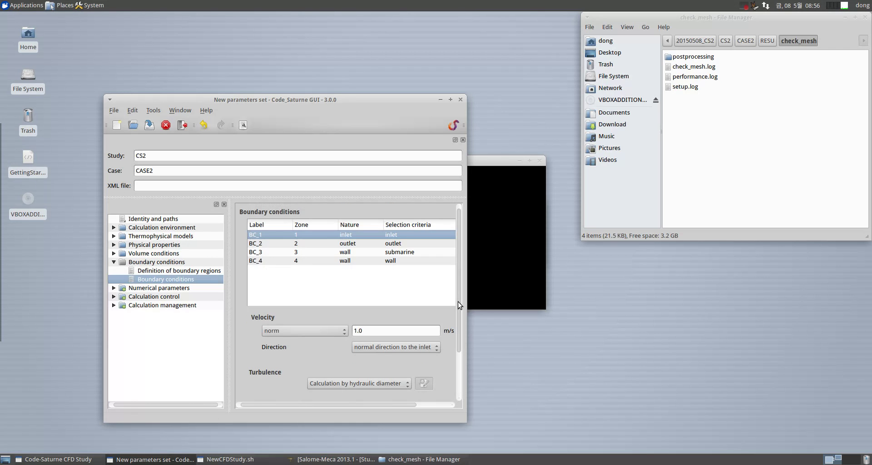
pyautogui.click(347, 246)
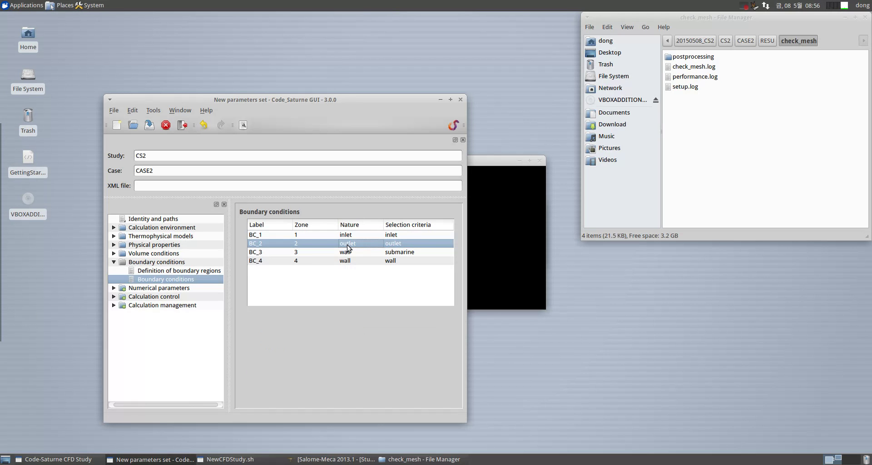
pyautogui.click(358, 253)
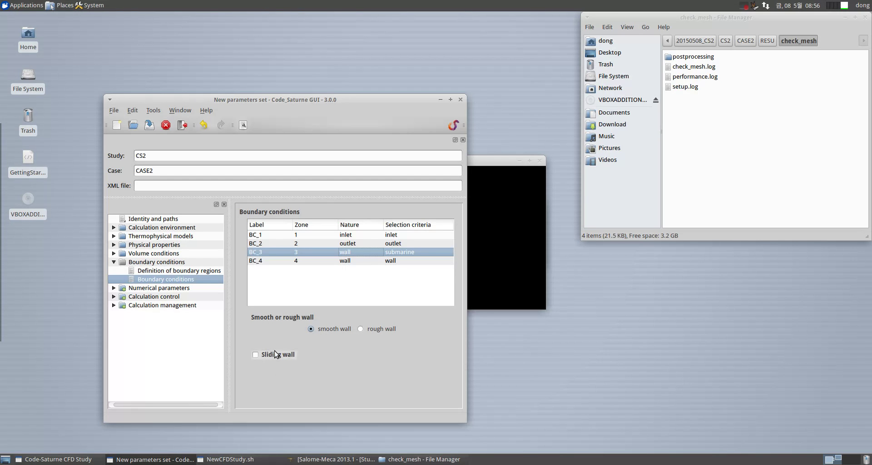
pyautogui.click(344, 262)
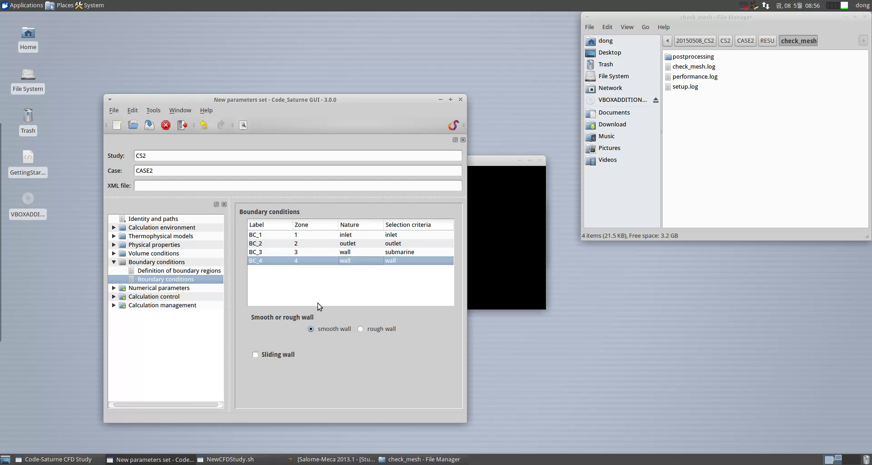
# Review the global numerical parameters with the gradient calculation methods, and the scheme settings of the equation parameters.
pyautogui.click(145, 289)
pyautogui.click(113, 262)
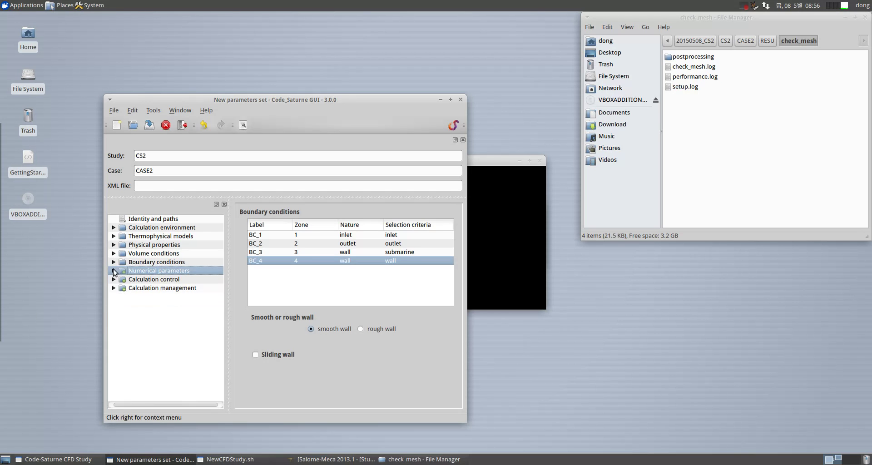
pyautogui.click(114, 271)
pyautogui.click(155, 279)
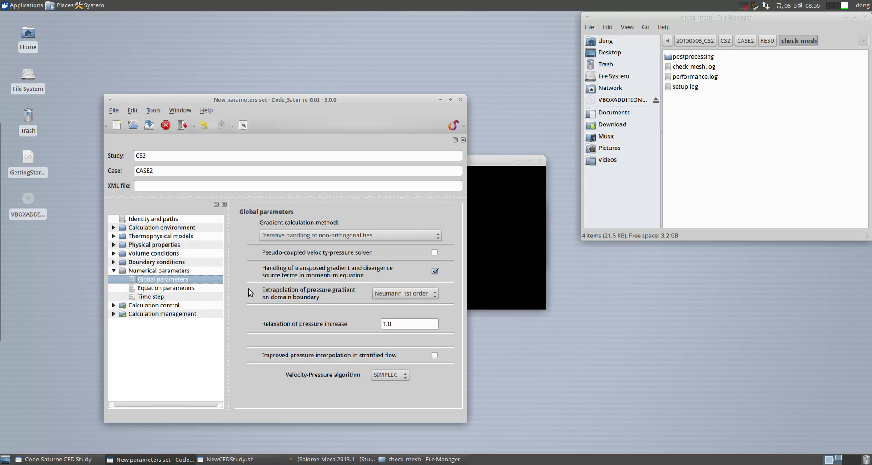
pyautogui.click(306, 236)
pyautogui.click(306, 235)
pyautogui.click(186, 289)
pyautogui.click(278, 214)
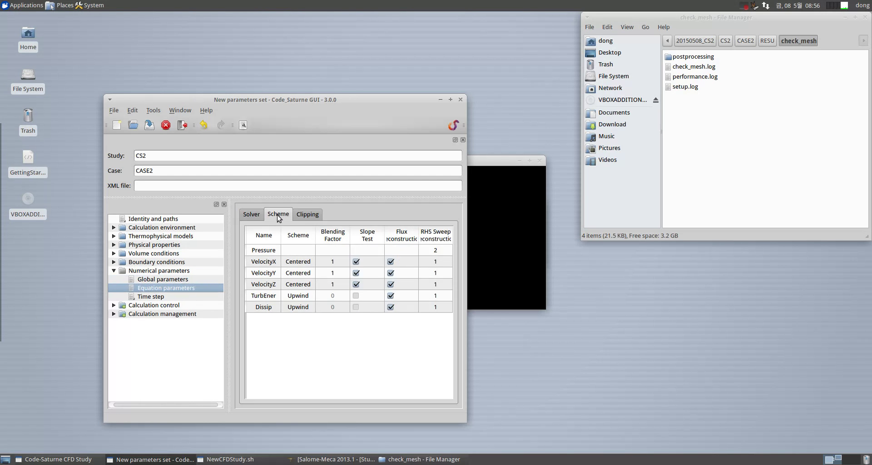
# Review the clipping, time step and time average settings and the log frequency options of the output control.
pyautogui.click(306, 214)
pyautogui.click(161, 298)
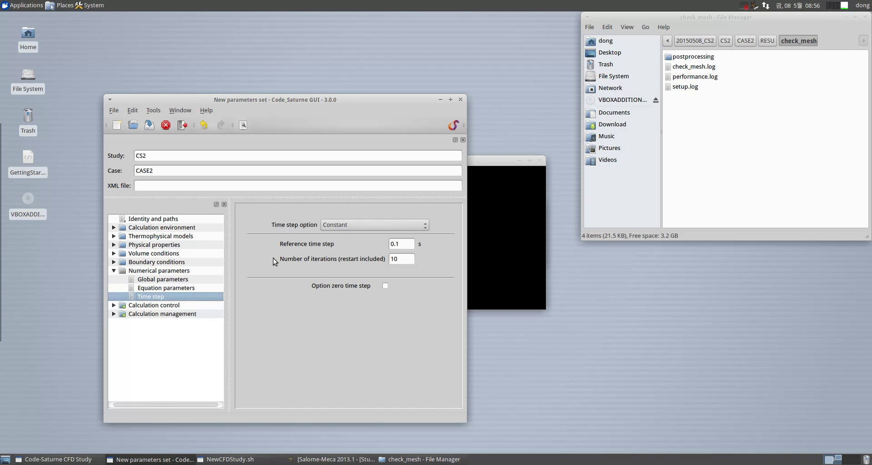
pyautogui.click(404, 260)
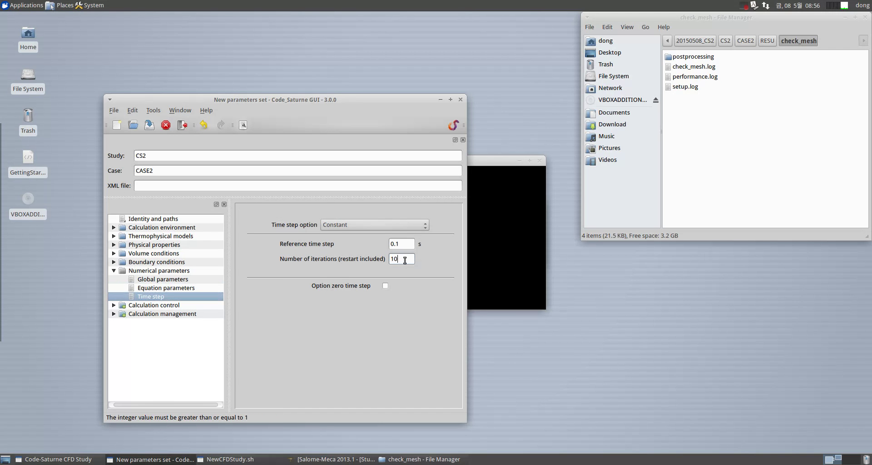
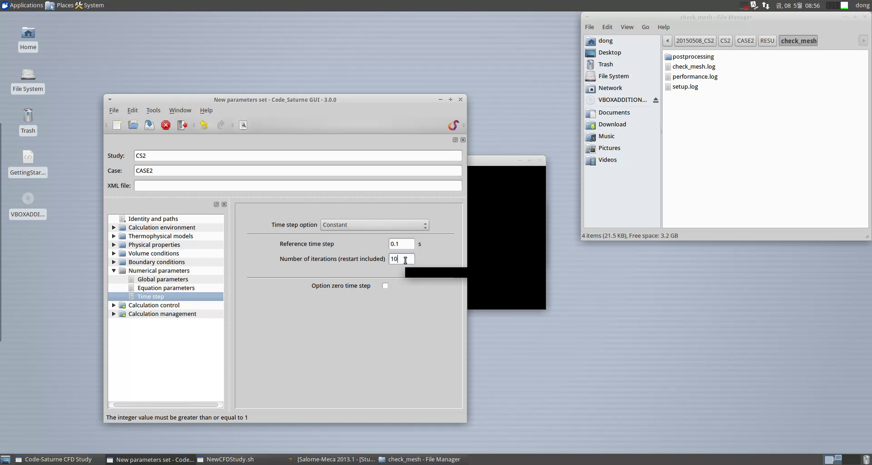
pyautogui.click(166, 305)
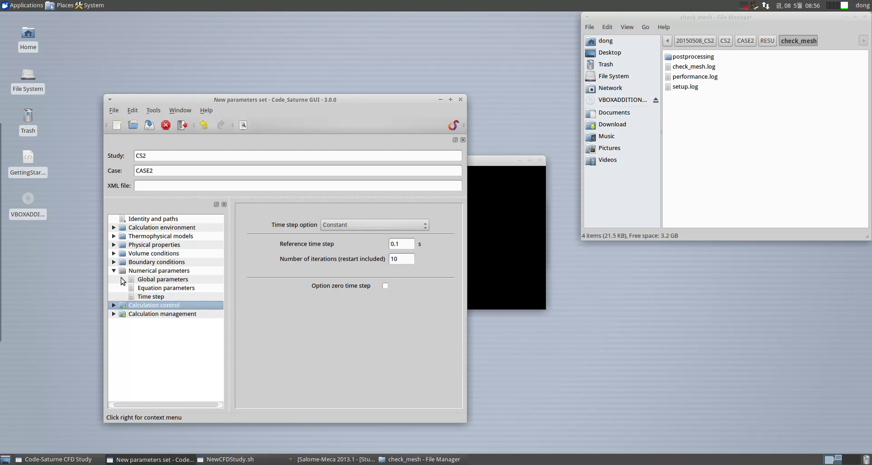
pyautogui.click(114, 305)
pyautogui.click(114, 270)
pyautogui.click(151, 289)
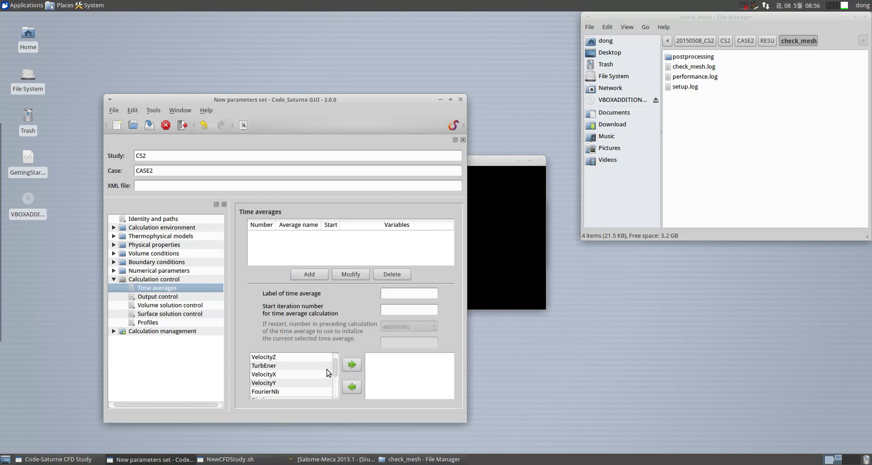
pyautogui.moveTo(334, 367); pyautogui.dragTo(330, 390)
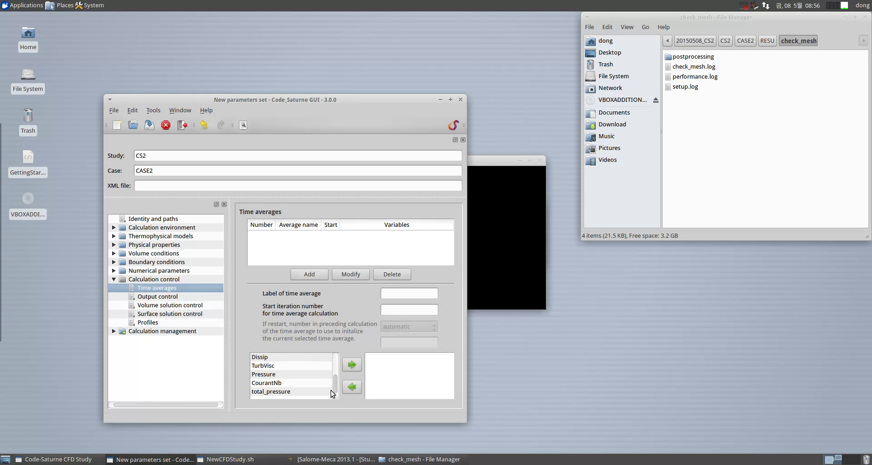
pyautogui.click(164, 297)
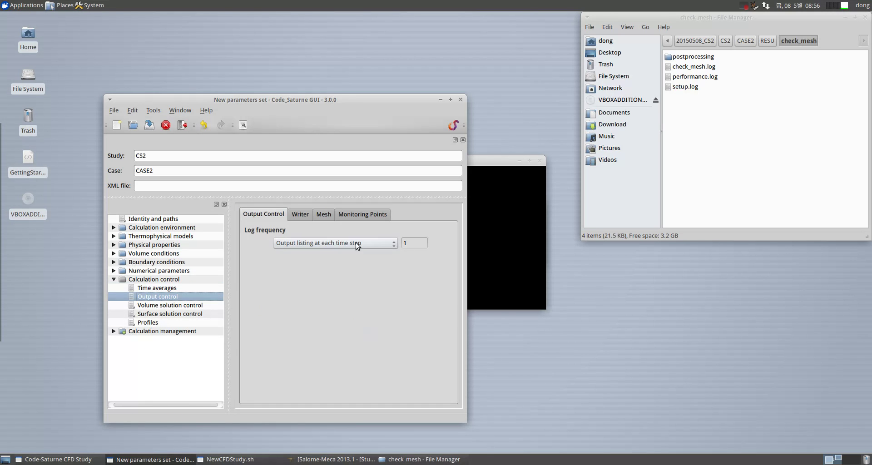
pyautogui.click(316, 241)
pyautogui.click(317, 242)
# Set the results writer's output frequency to every 'n' time steps with a value of 1.
pyautogui.click(300, 214)
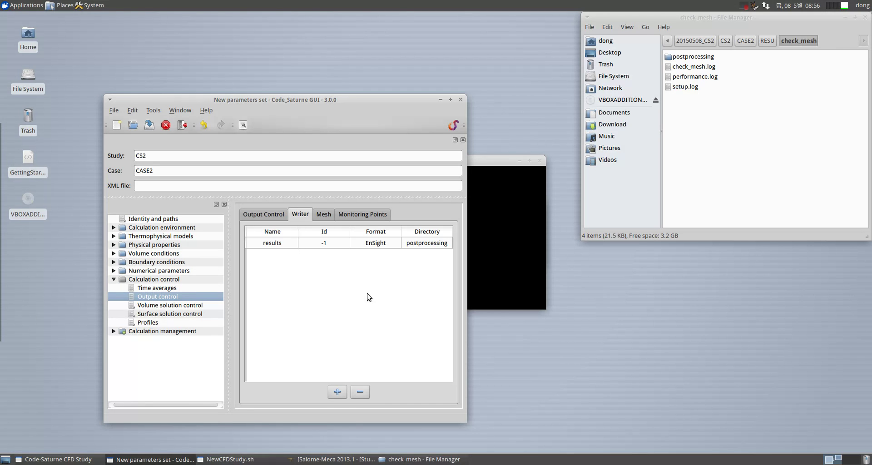
pyautogui.click(388, 246)
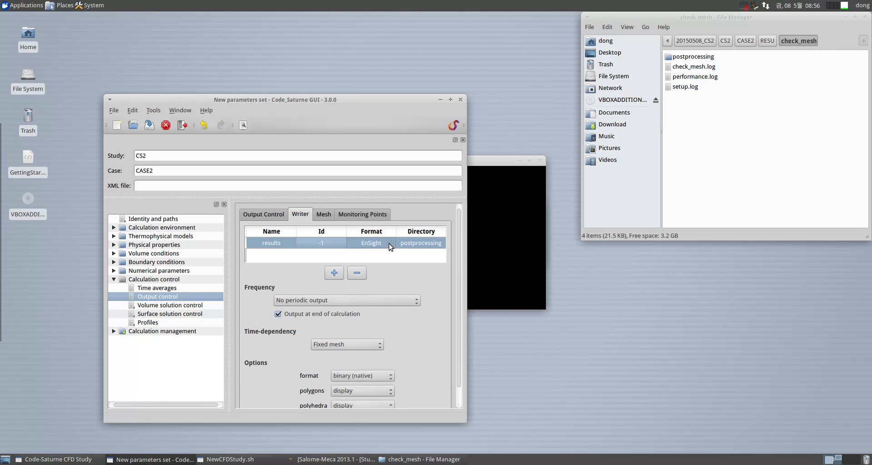
pyautogui.click(382, 301)
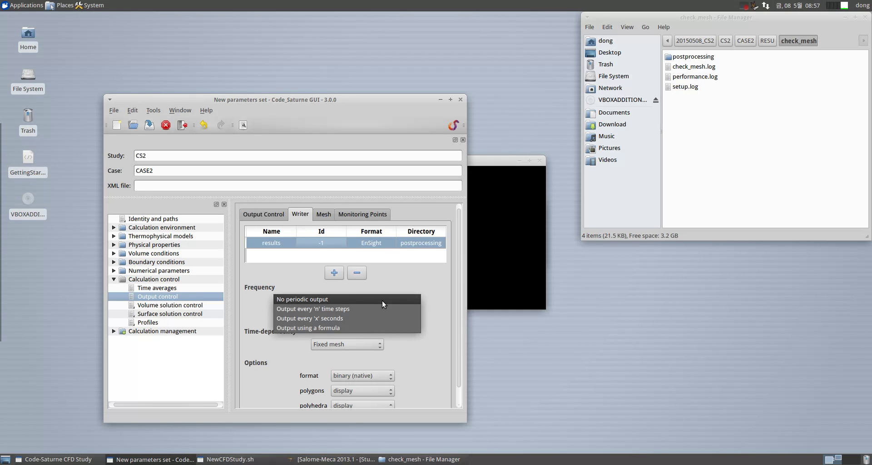
pyautogui.click(355, 318)
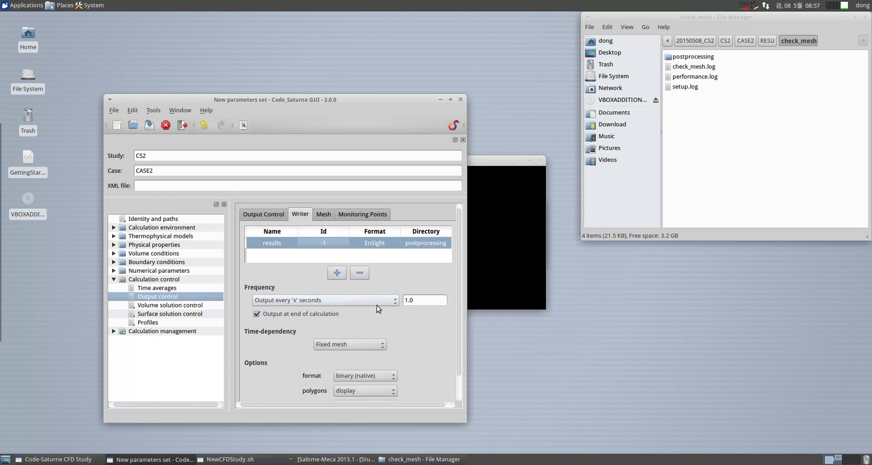
pyautogui.click(378, 301)
pyautogui.click(366, 292)
pyautogui.press('Tab')
pyautogui.scroll(-2, 459, 369)
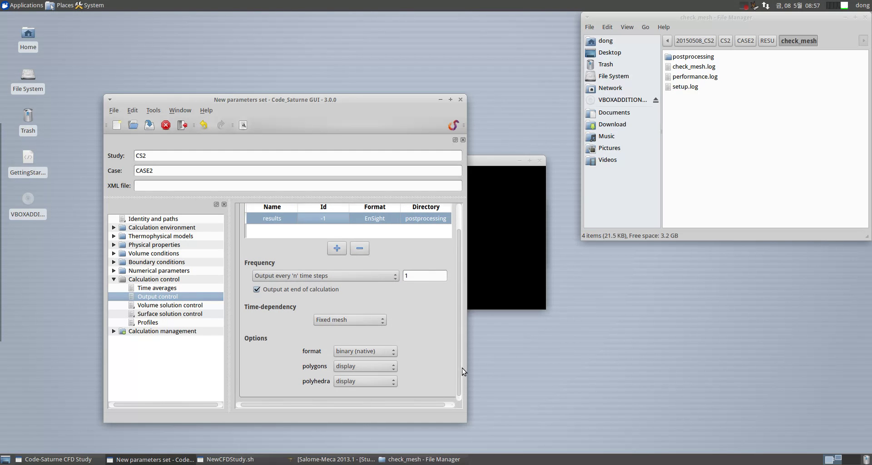
pyautogui.moveTo(457, 334); pyautogui.dragTo(457, 287)
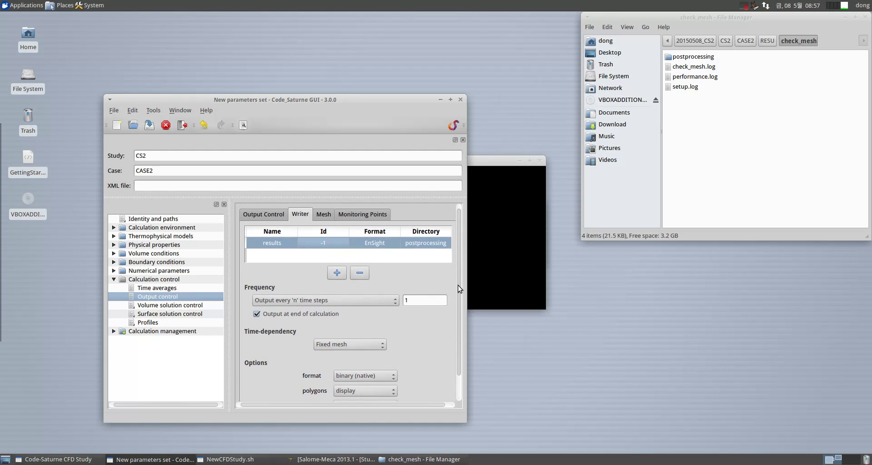
# Review the output meshes and monitoring points, the volume and surface solution control, and the 1D profile settings.
pyautogui.click(323, 218)
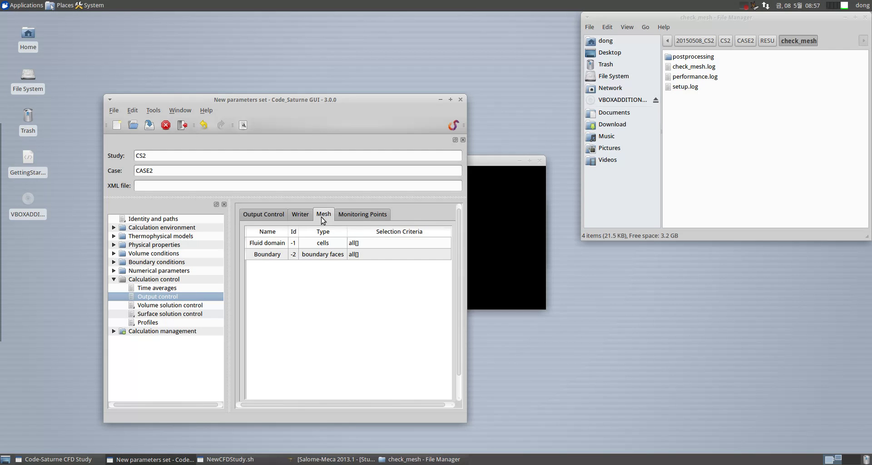
pyautogui.click(351, 215)
pyautogui.click(264, 214)
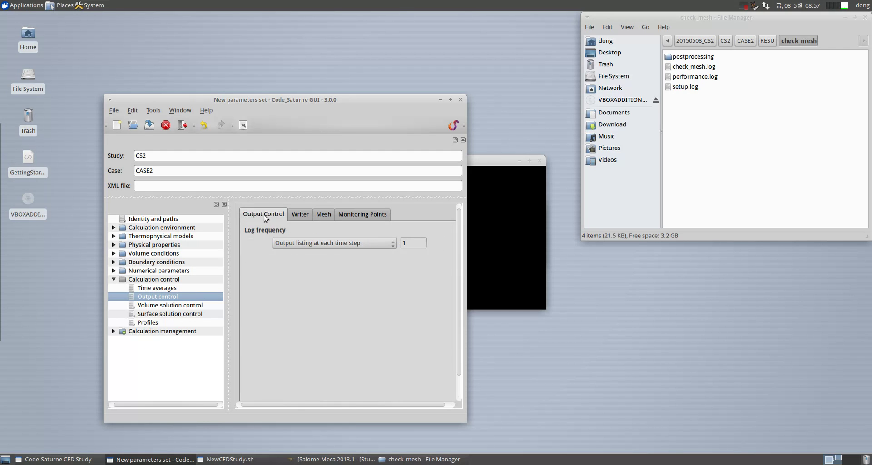
pyautogui.click(200, 305)
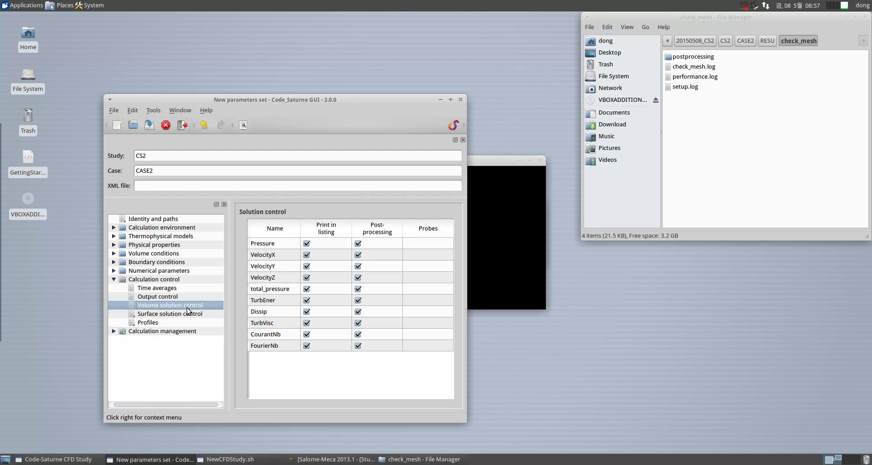
pyautogui.click(181, 315)
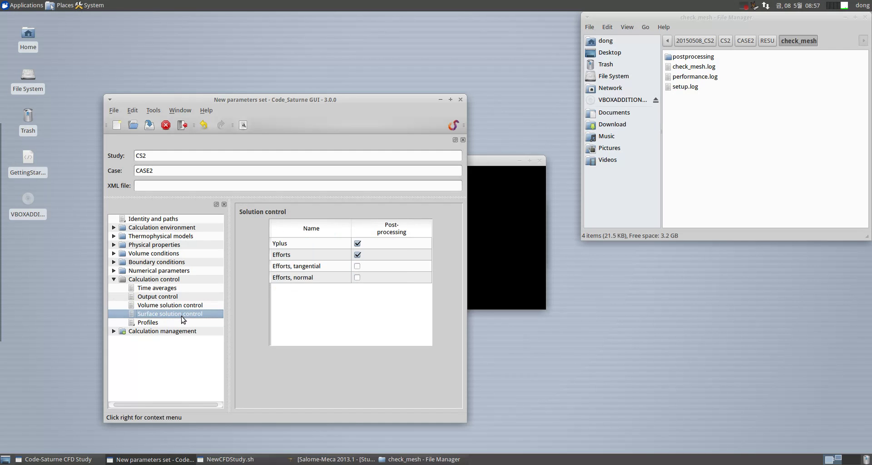
pyautogui.click(147, 322)
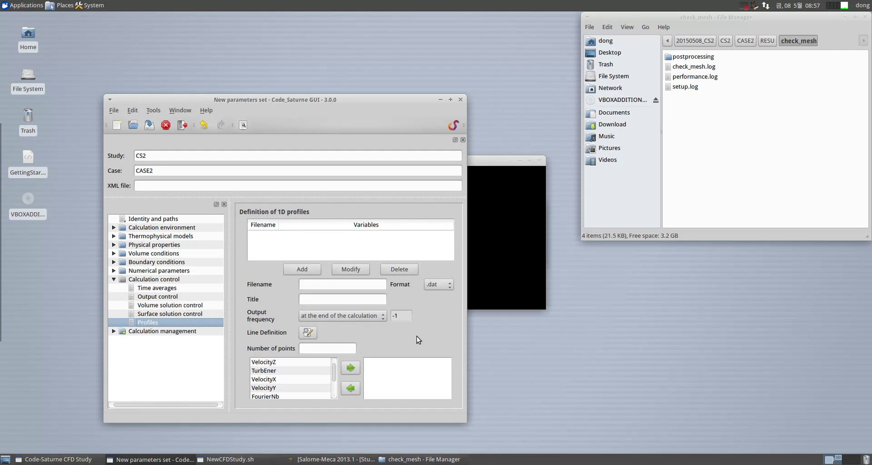
# Review the calculation restart setting and the performance tuning options for partitioning and file input/output.
pyautogui.click(115, 280)
pyautogui.click(114, 287)
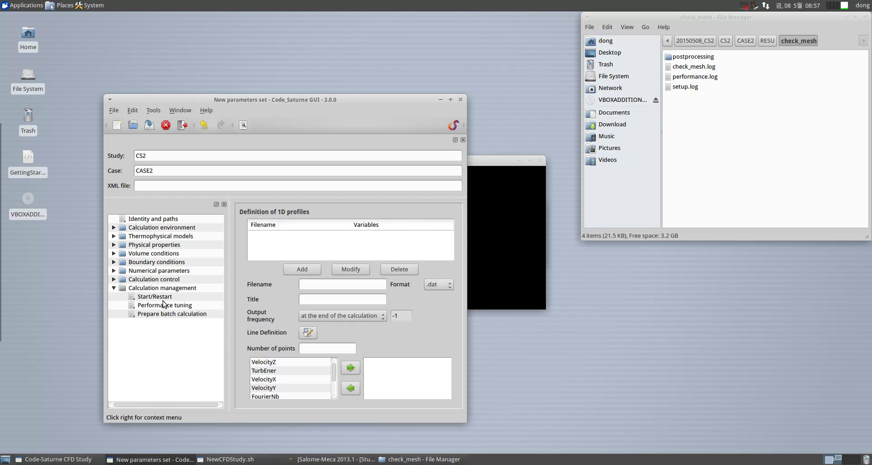
pyautogui.click(164, 297)
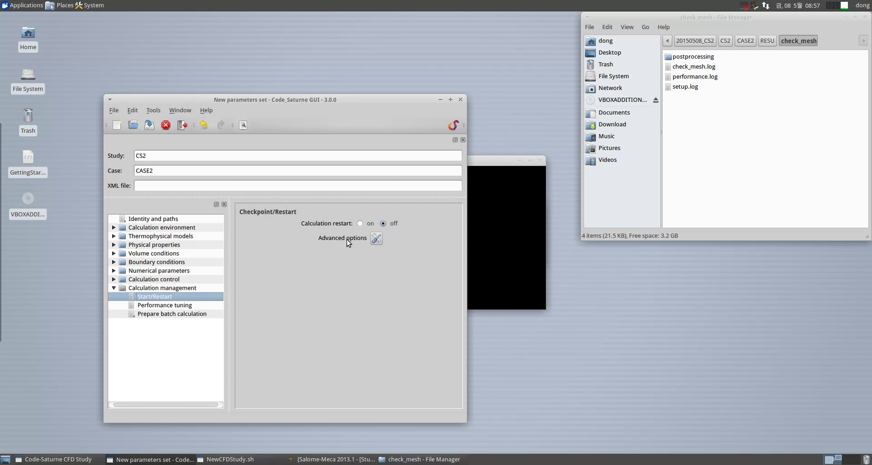
pyautogui.click(165, 305)
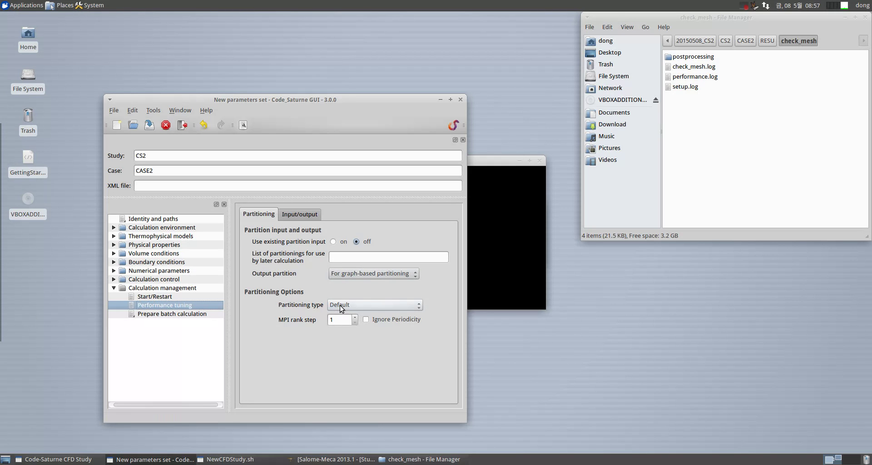
pyautogui.click(300, 215)
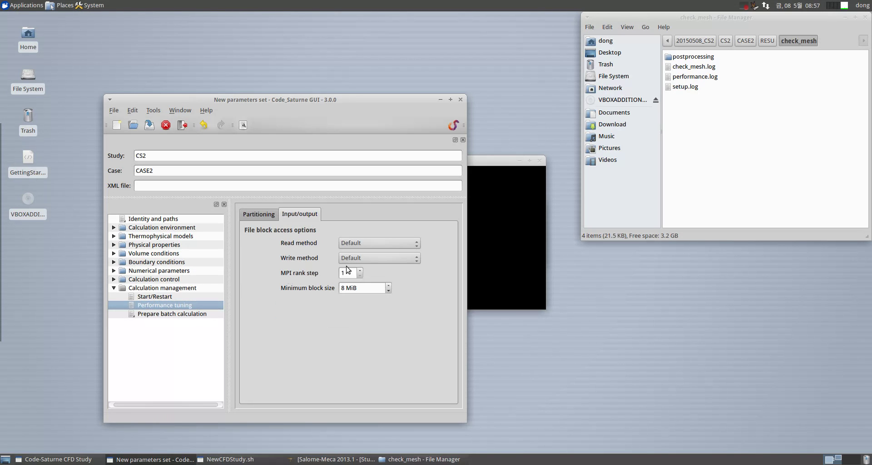
pyautogui.click(367, 259)
pyautogui.click(279, 303)
# Set the number of processes for the batch calculation to 2 and save the case as CASE2.xml in the DATA folder.
pyautogui.click(200, 314)
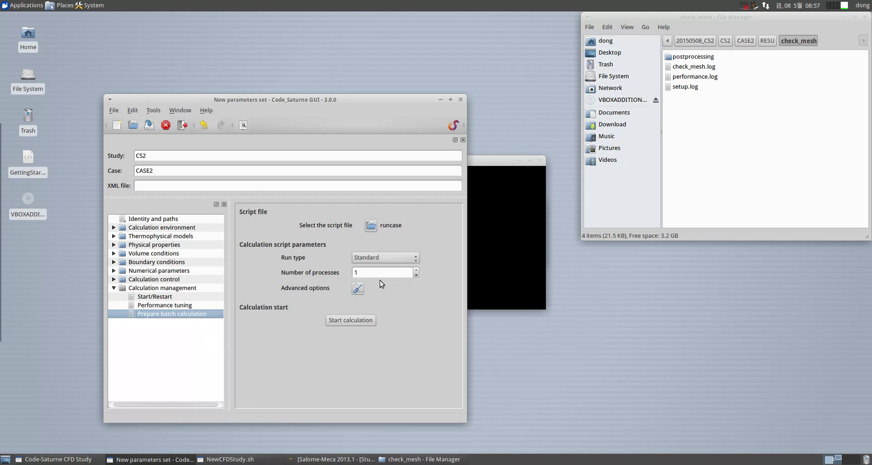
pyautogui.click(416, 270)
pyautogui.click(149, 125)
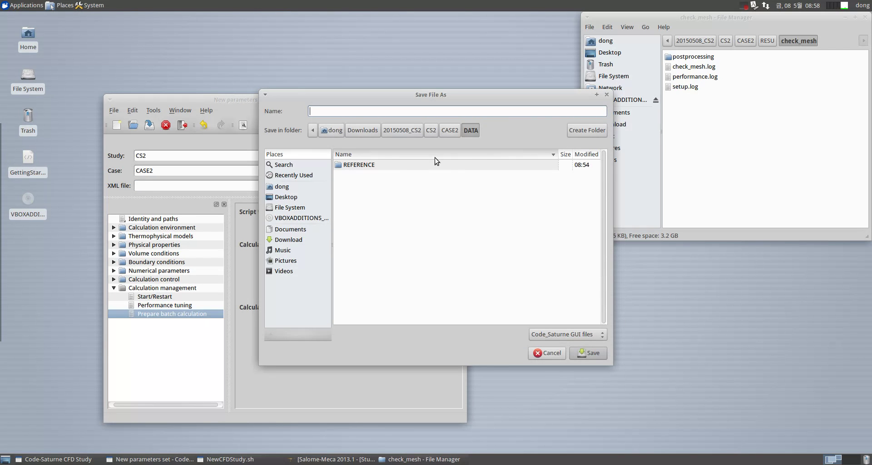
pyautogui.click(446, 131)
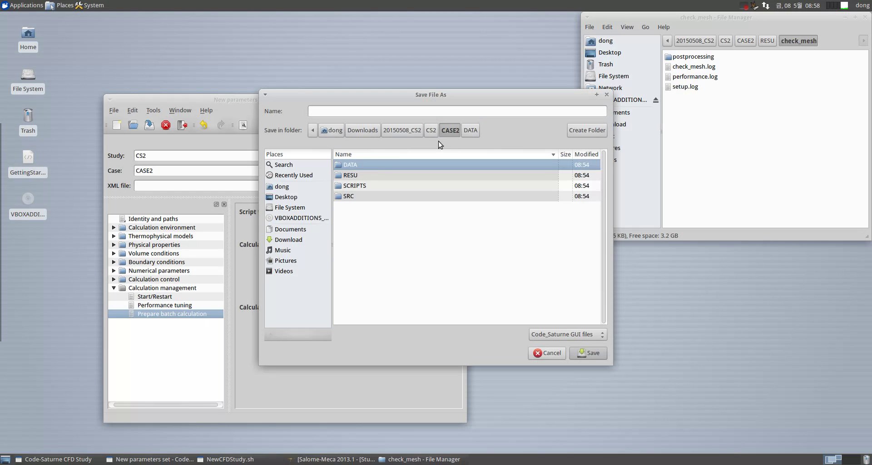
pyautogui.doubleClick(353, 166)
pyautogui.click(381, 112)
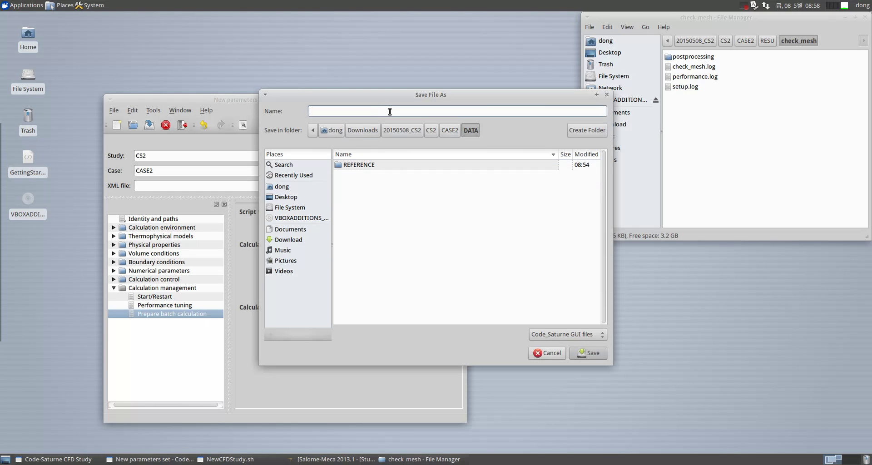
pyautogui.write('CA')
pyautogui.press('BackSpace')
pyautogui.press('BackSpace')
pyautogui.write('CASE2.xm')
pyautogui.click(580, 354)
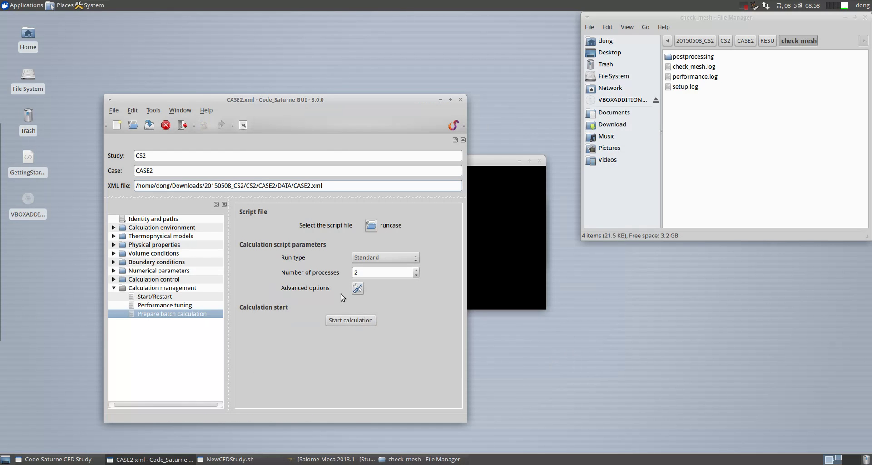
# Start the calculation and arrange the run log and the case window side by side.
pyautogui.click(360, 320)
pyautogui.moveTo(371, 77); pyautogui.dragTo(246, 17)
pyautogui.moveTo(403, 104); pyautogui.dragTo(618, 94)
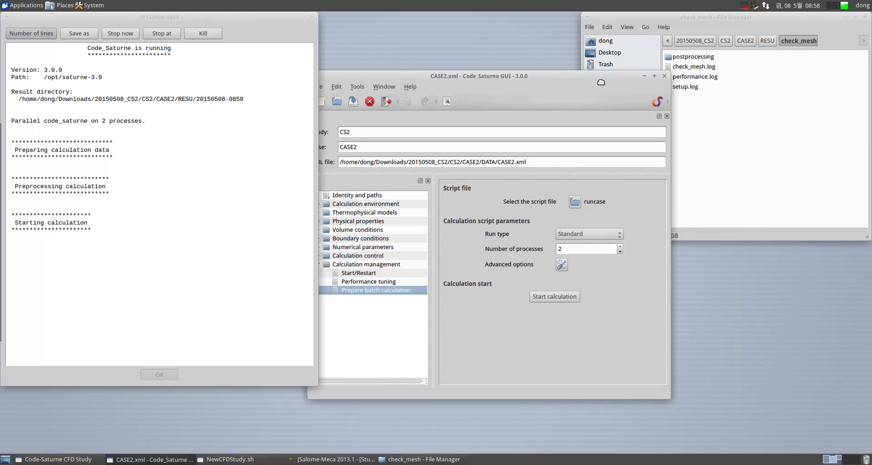
pyautogui.click(229, 243)
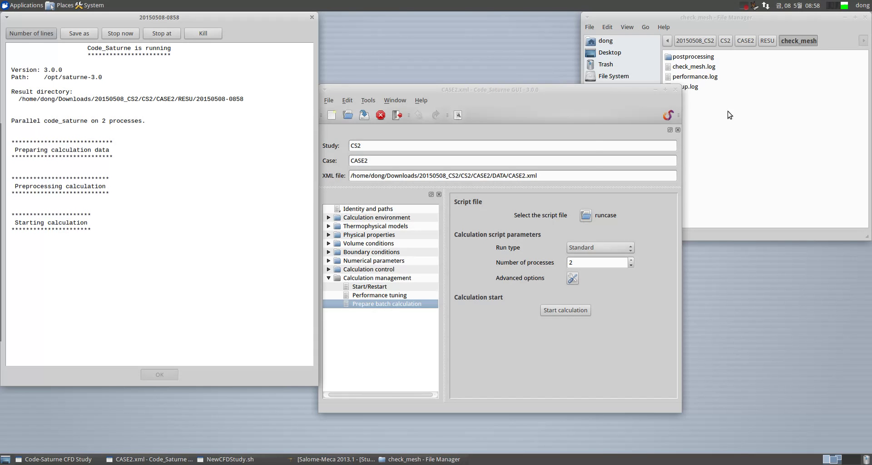
# Open CASE2.xml from the DATA folder of CASE2 in Leafpad to view its contents.
pyautogui.click(685, 80)
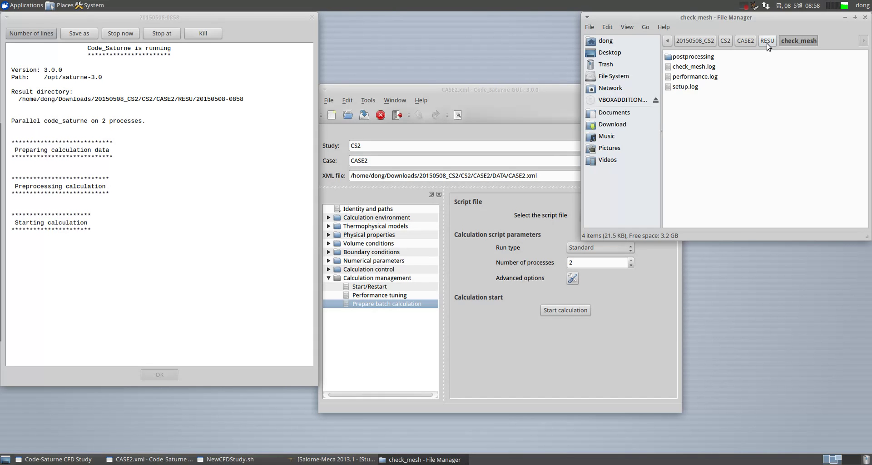
pyautogui.click(742, 42)
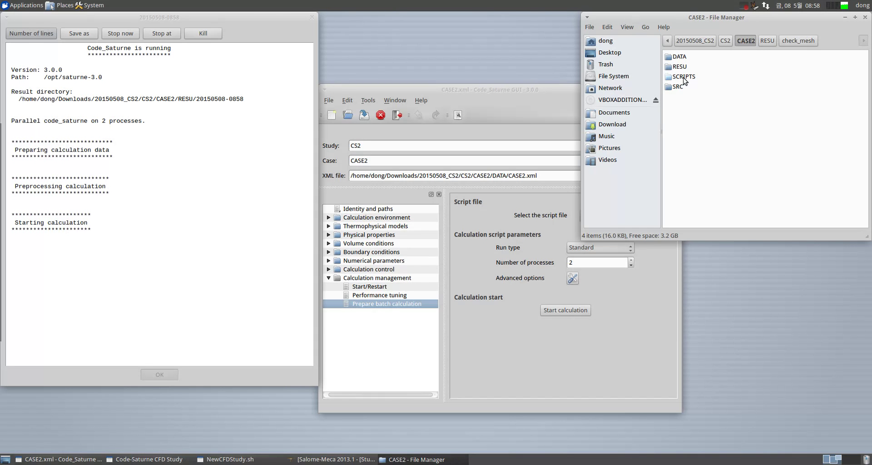
pyautogui.doubleClick(680, 56)
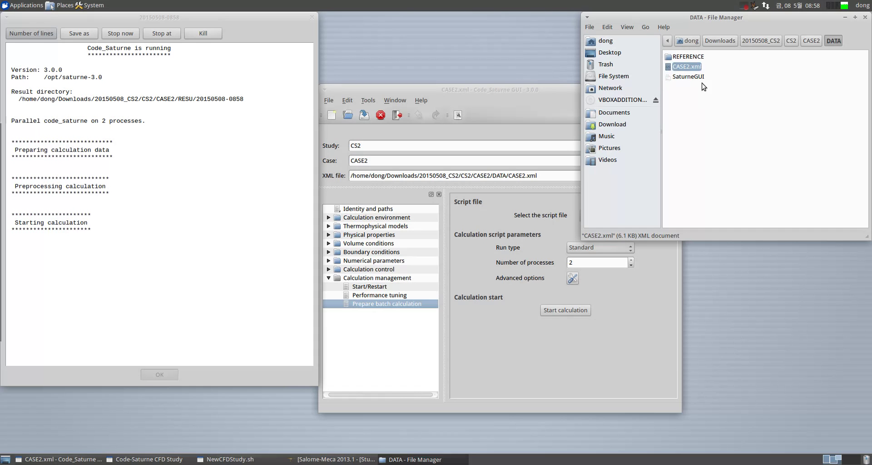
pyautogui.click(693, 77)
pyautogui.click(688, 68)
pyautogui.rightClick(688, 69)
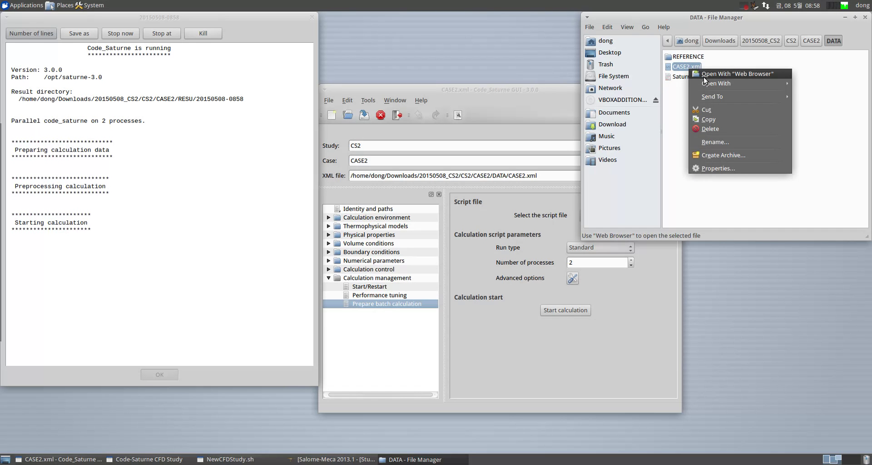
pyautogui.moveTo(711, 86)
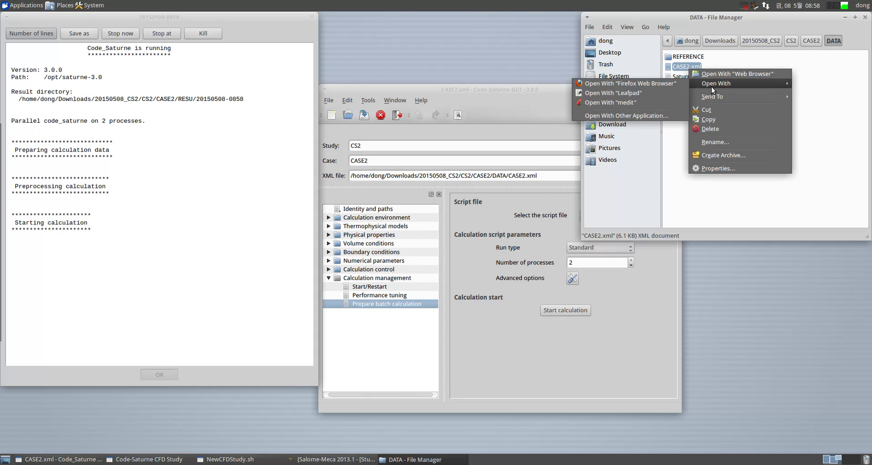
pyautogui.click(657, 92)
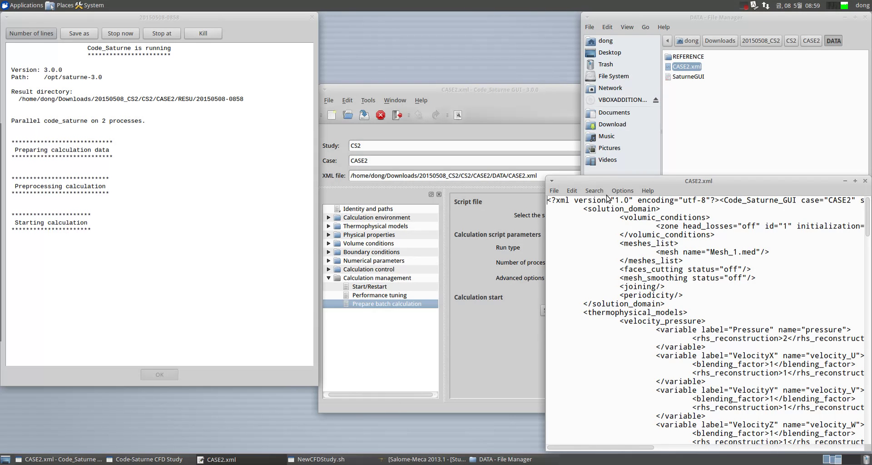
# Read through the contents of CASE2.xml in the text editor and close the file.
pyautogui.moveTo(622, 181); pyautogui.dragTo(332, 82)
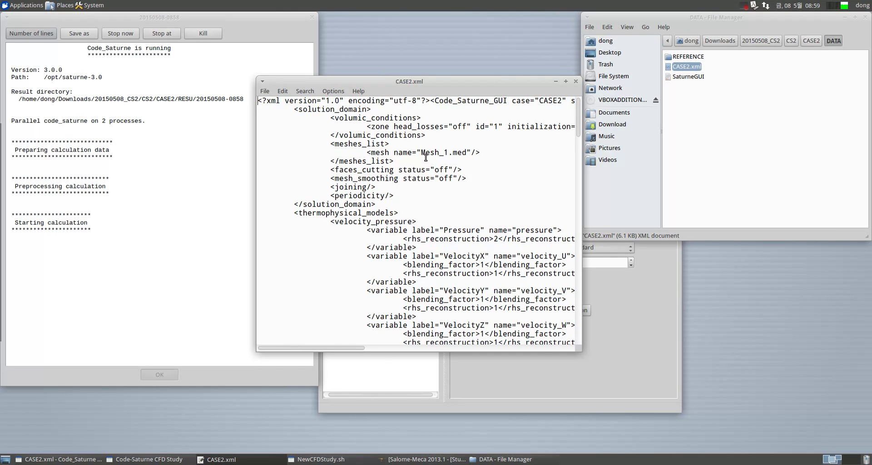
pyautogui.scroll(-10, 425, 156)
pyautogui.scroll(-5, 434, 160)
pyautogui.click(575, 81)
# Look through the REFERENCE and SCRIPTS folders of CASE2 and the POST folder of study CS2.
pyautogui.click(759, 127)
pyautogui.doubleClick(686, 57)
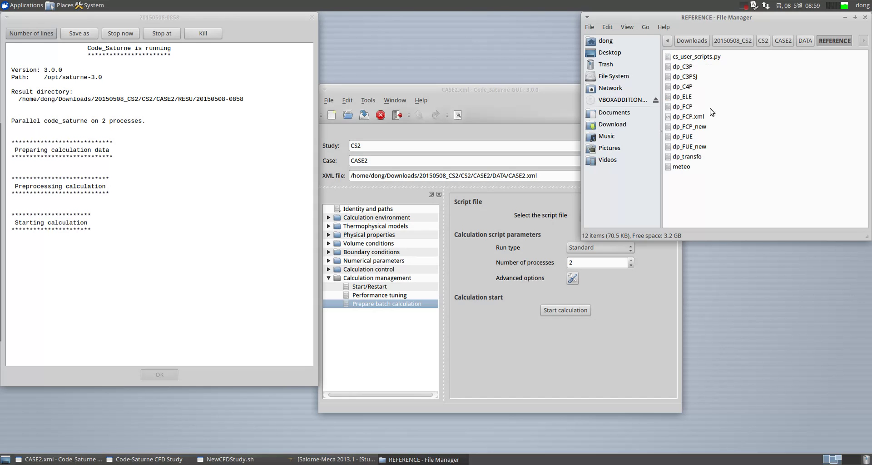
pyautogui.click(780, 43)
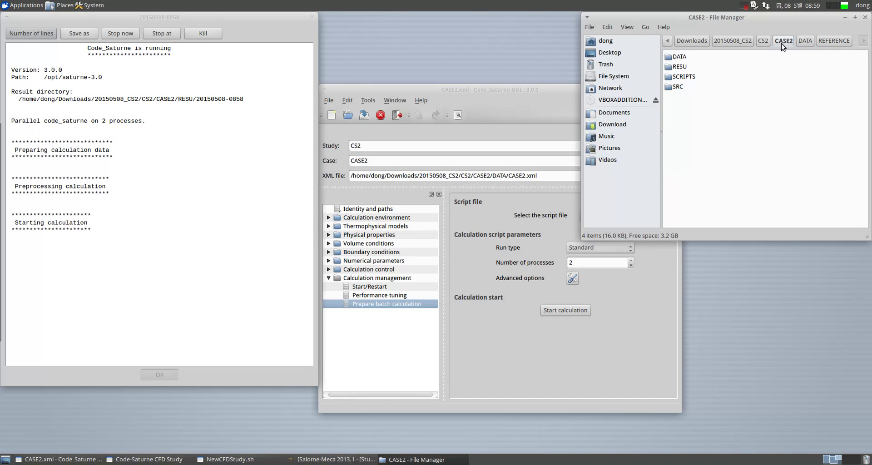
pyautogui.doubleClick(686, 79)
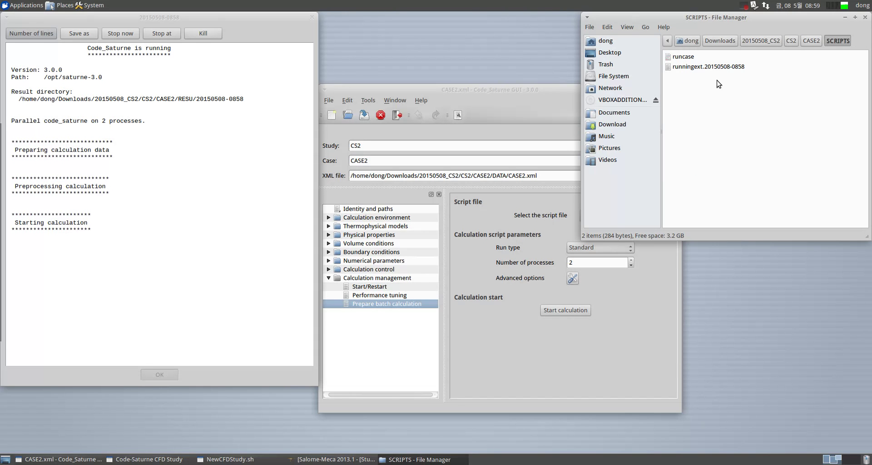
pyautogui.click(791, 39)
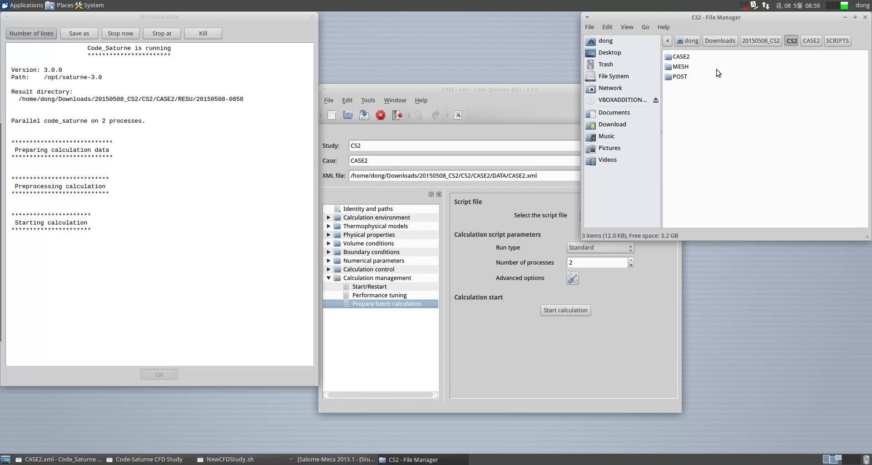
pyautogui.doubleClick(681, 76)
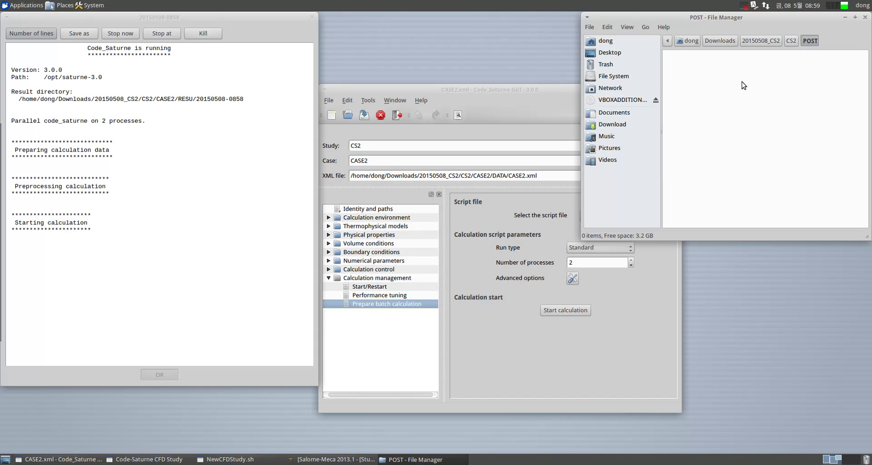
pyautogui.click(790, 40)
pyautogui.doubleClick(681, 57)
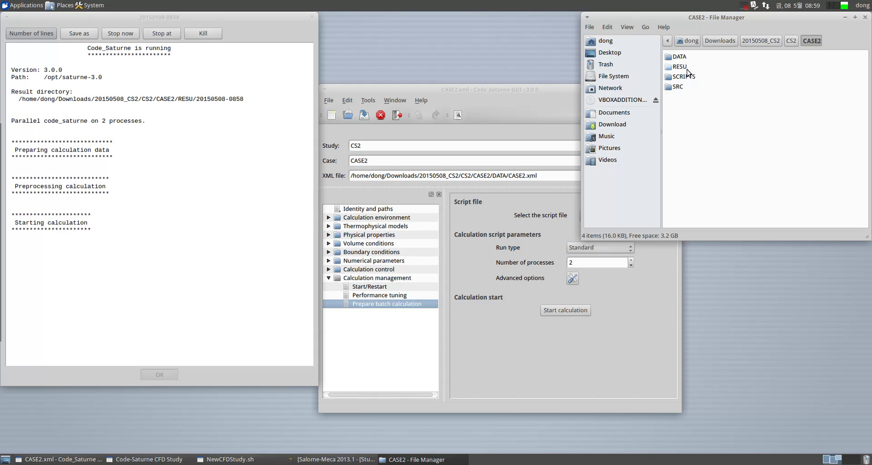
pyautogui.doubleClick(679, 66)
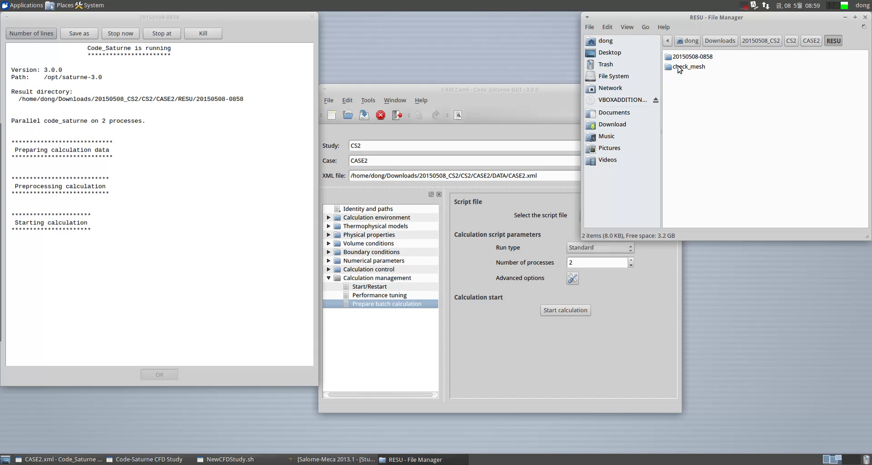
pyautogui.click(704, 61)
pyautogui.doubleClick(704, 60)
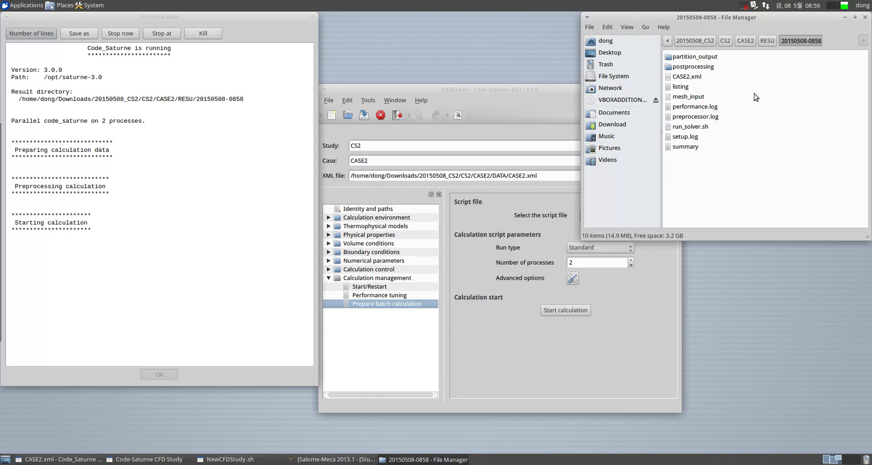
pyautogui.click(683, 89)
pyautogui.click(773, 121)
# Open the run's postprocessing folder and select the RESULTS.case file.
pyautogui.doubleClick(694, 67)
pyautogui.click(775, 97)
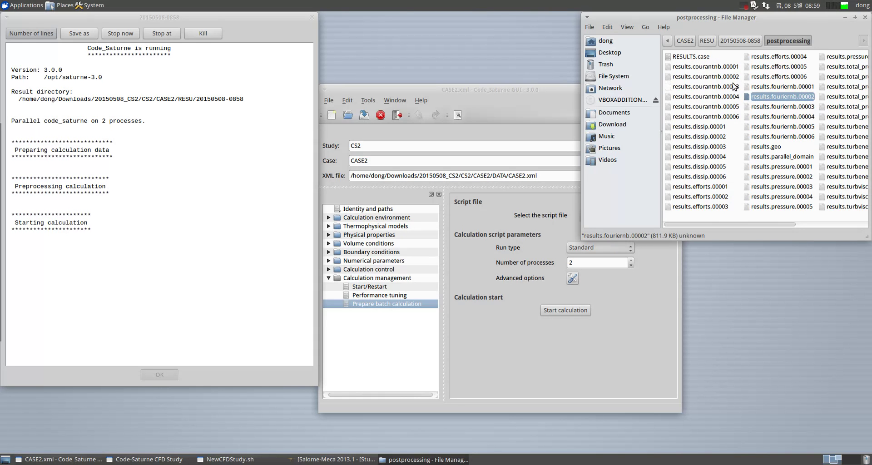
pyautogui.click(726, 67)
pyautogui.click(691, 58)
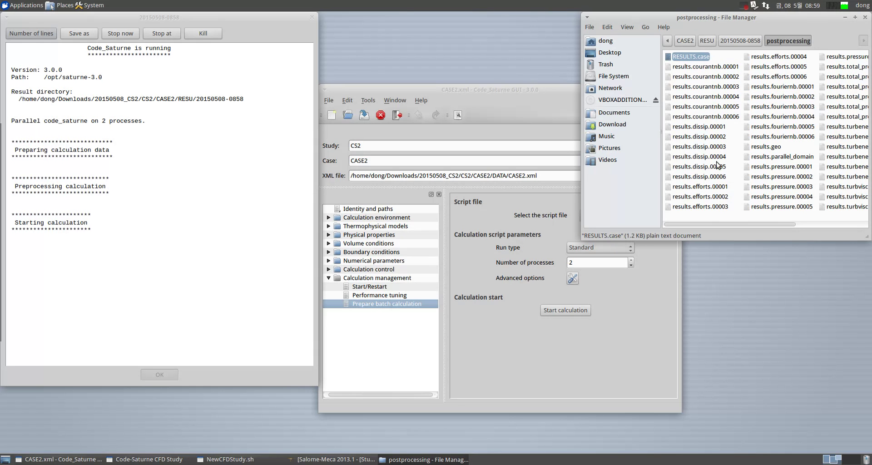
pyautogui.scroll(-8, 722, 168)
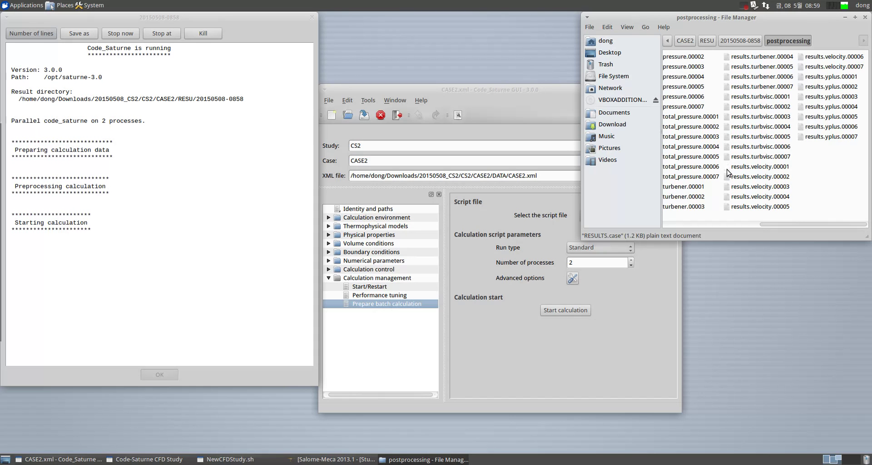
pyautogui.scroll(8, 727, 172)
pyautogui.click(726, 41)
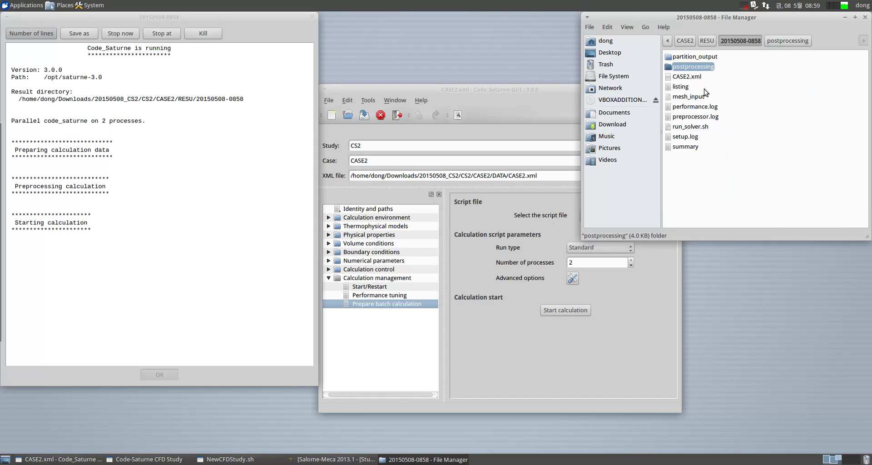
pyautogui.doubleClick(711, 57)
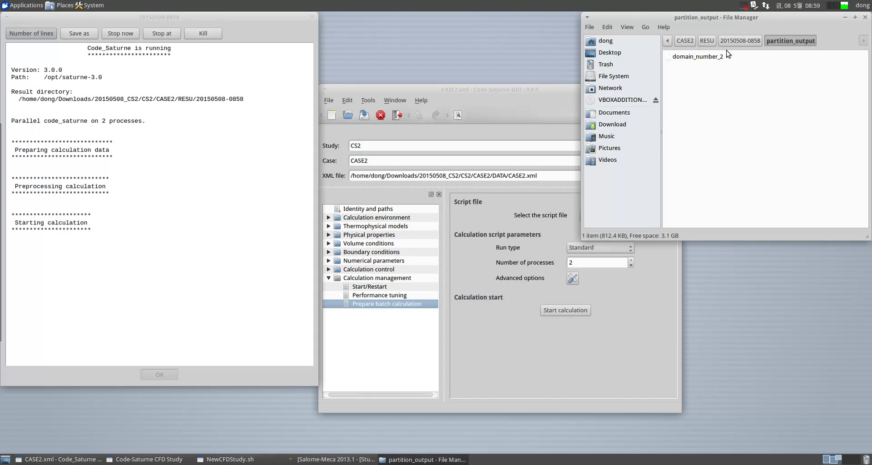
pyautogui.press('BackSpace')
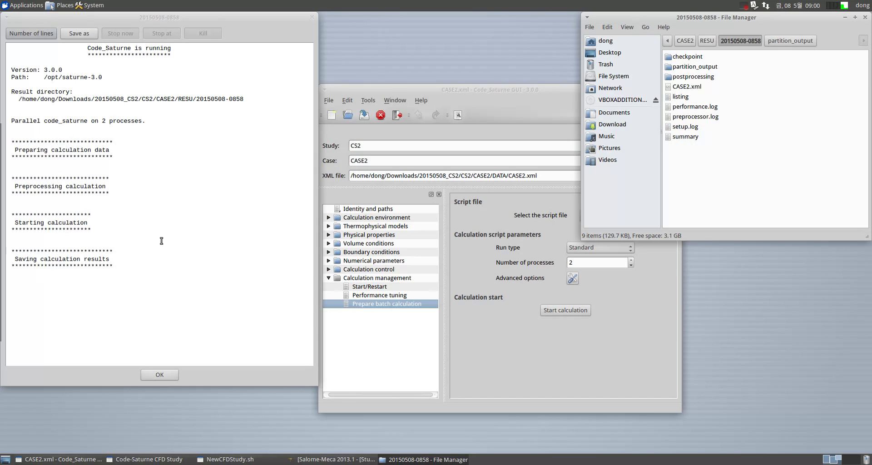
# Close the finished calculation's run log and bring the CASE2 setup window forward.
pyautogui.click(119, 263)
pyautogui.tripleClick(111, 266)
pyautogui.click(166, 269)
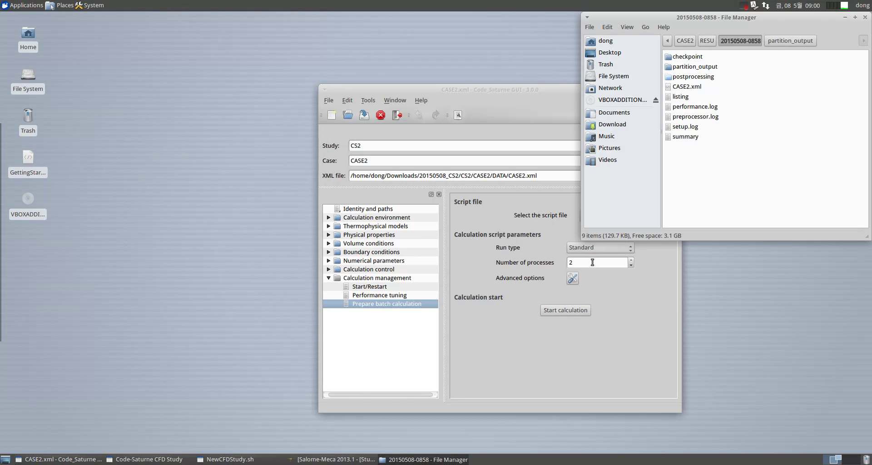
pyautogui.click(159, 375)
pyautogui.click(551, 362)
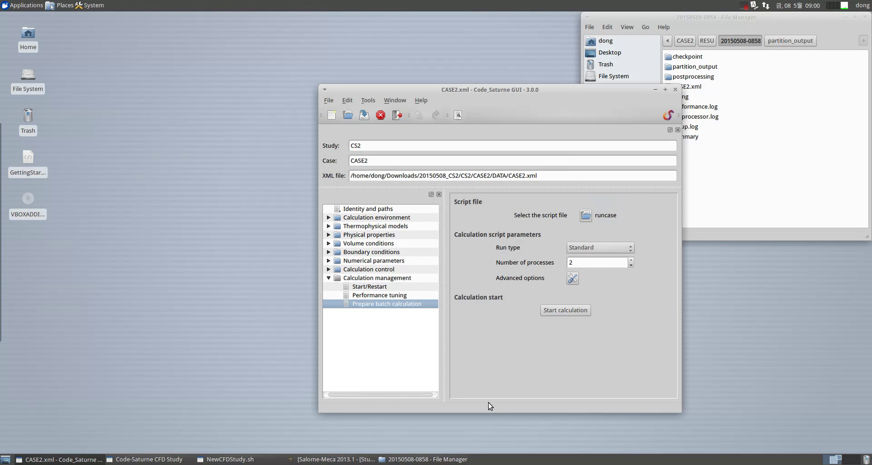
# Switch to Salome-Meca and activate the Post-Pro module.
pyautogui.click(336, 459)
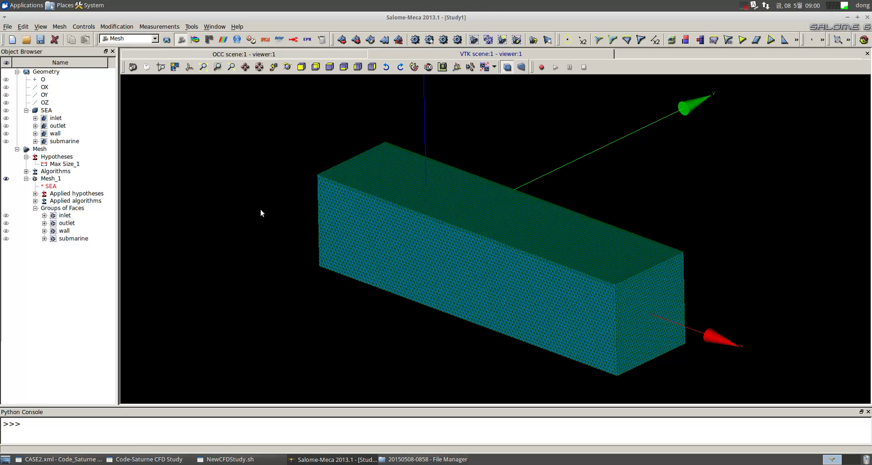
pyautogui.click(128, 40)
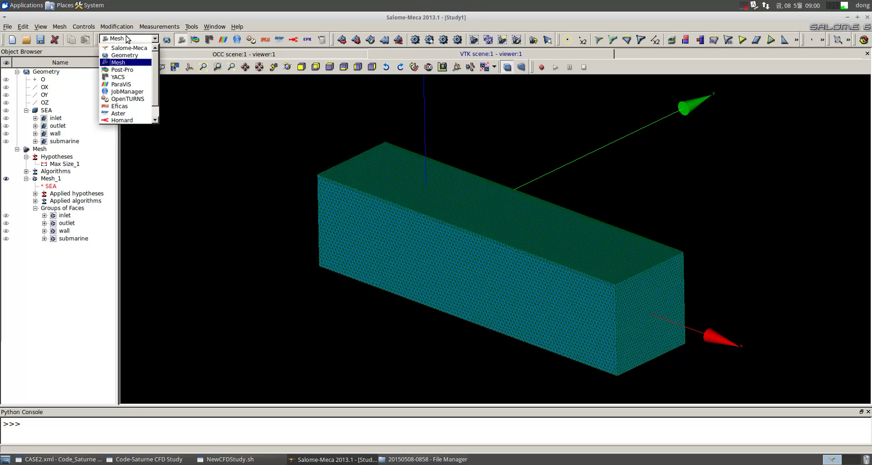
pyautogui.click(127, 74)
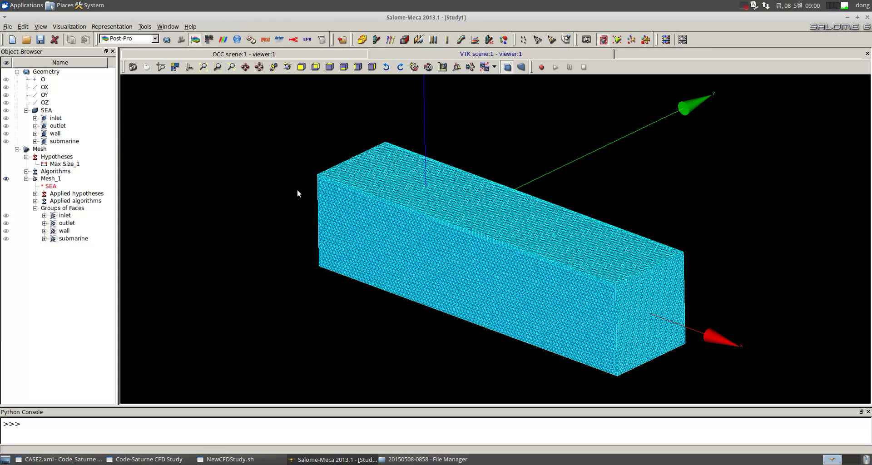
pyautogui.click(7, 26)
pyautogui.moveTo(63, 177)
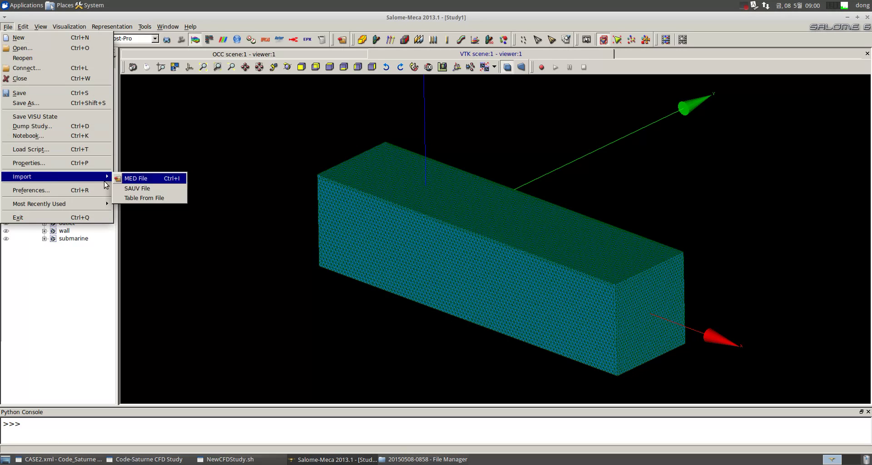
pyautogui.click(136, 176)
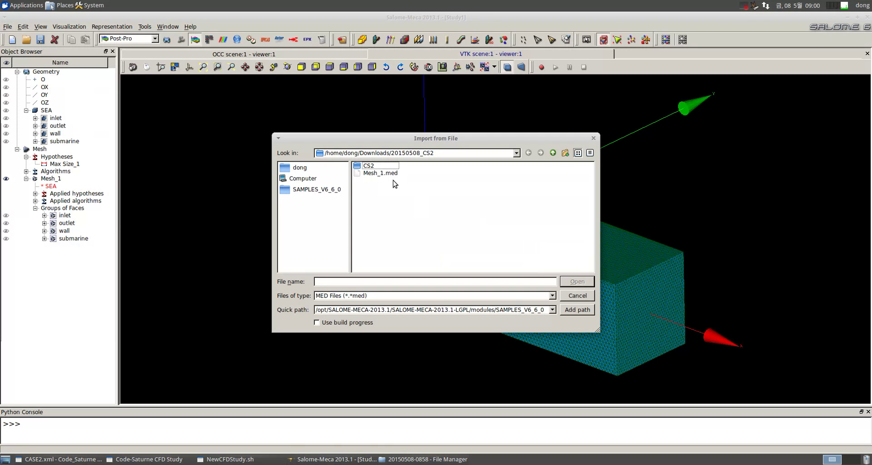
pyautogui.doubleClick(373, 168)
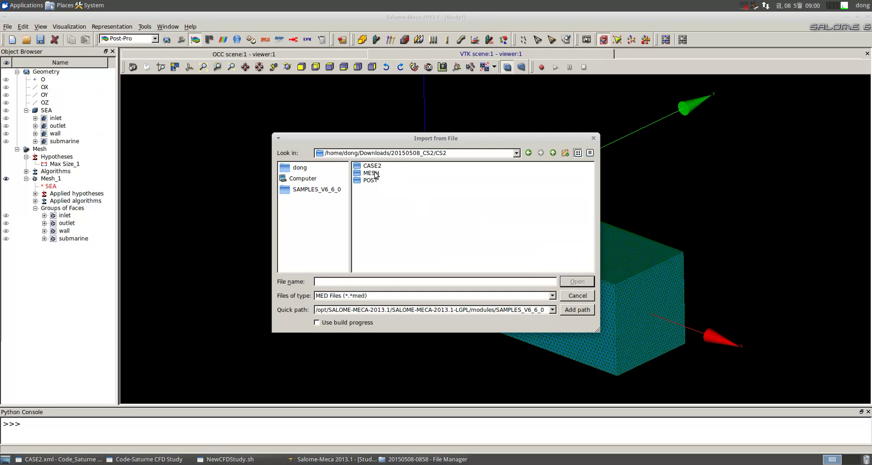
pyautogui.doubleClick(377, 168)
pyautogui.doubleClick(376, 170)
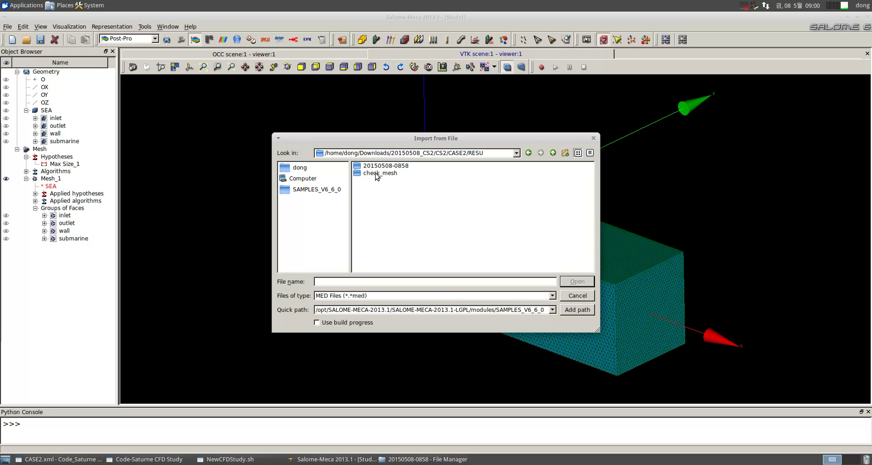
pyautogui.doubleClick(371, 168)
pyautogui.doubleClick(378, 181)
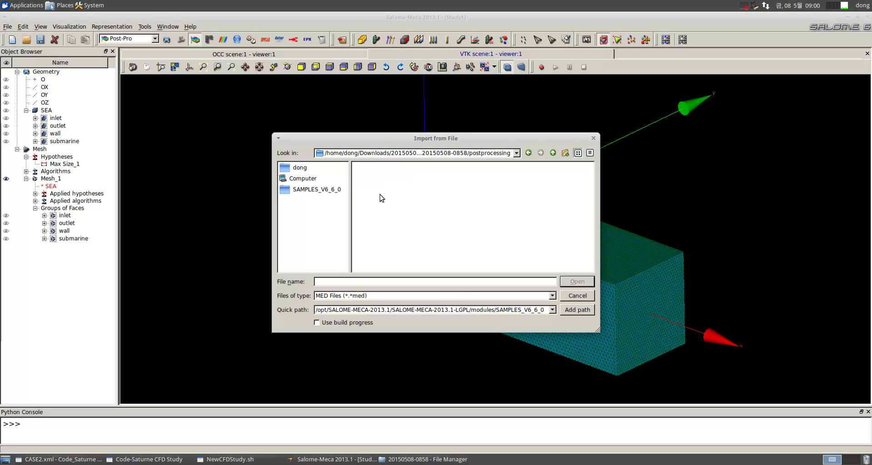
pyautogui.click(456, 298)
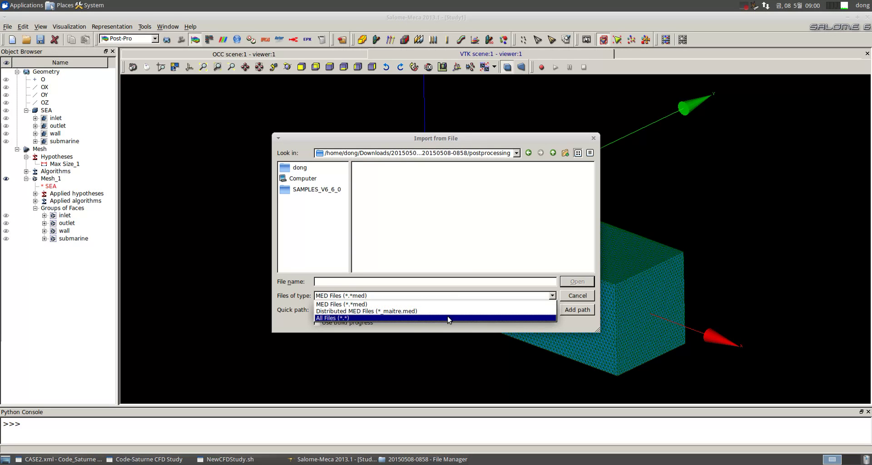
pyautogui.click(447, 317)
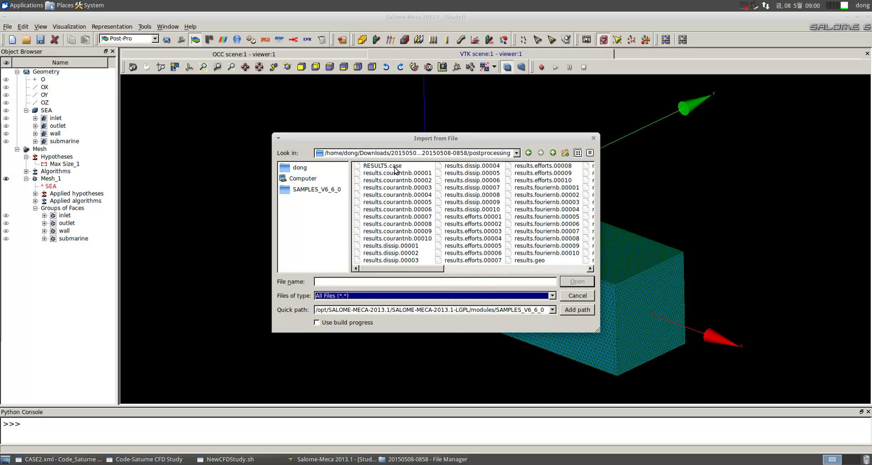
pyautogui.press('Tab')
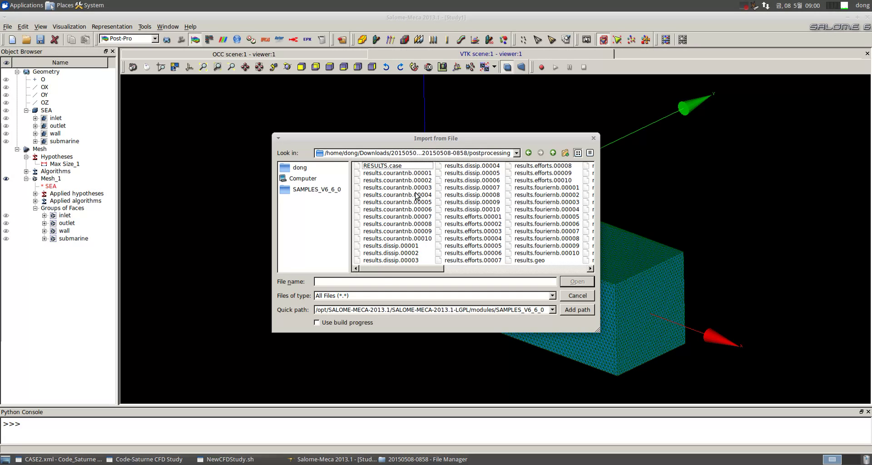
pyautogui.click(420, 173)
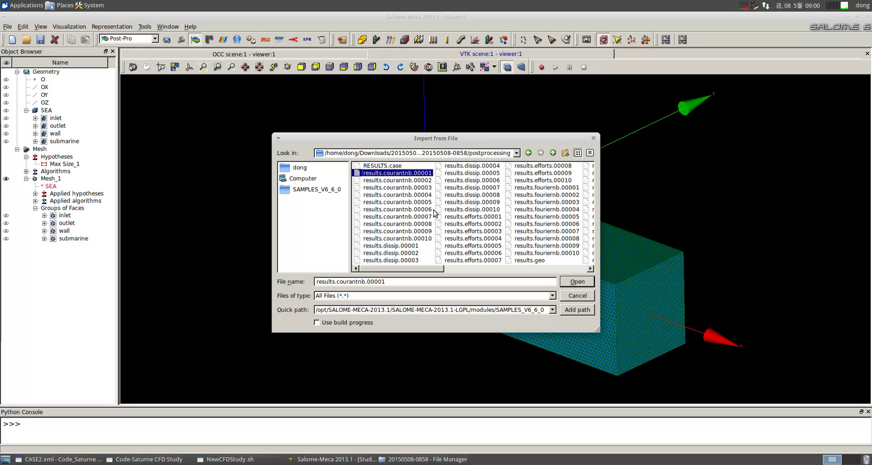
pyautogui.click(467, 268)
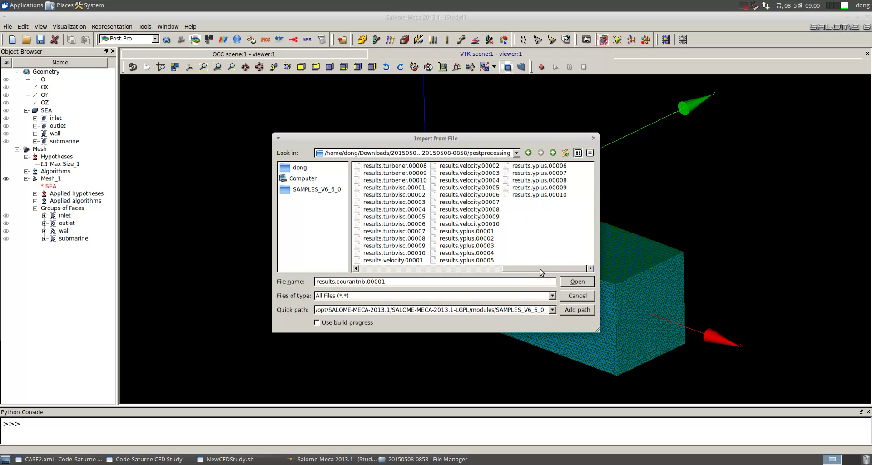
pyautogui.click(401, 269)
pyautogui.click(570, 298)
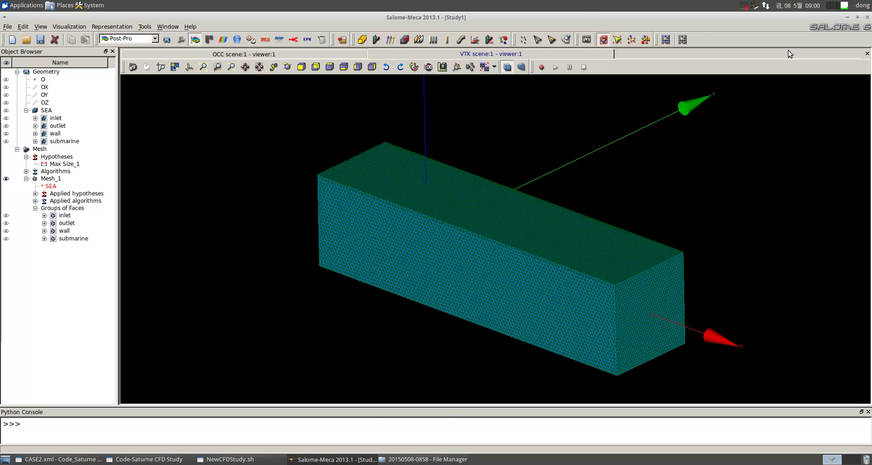
# Minimize Salome-Meca and launch ParaView from the caelinux applications.
pyautogui.click(847, 17)
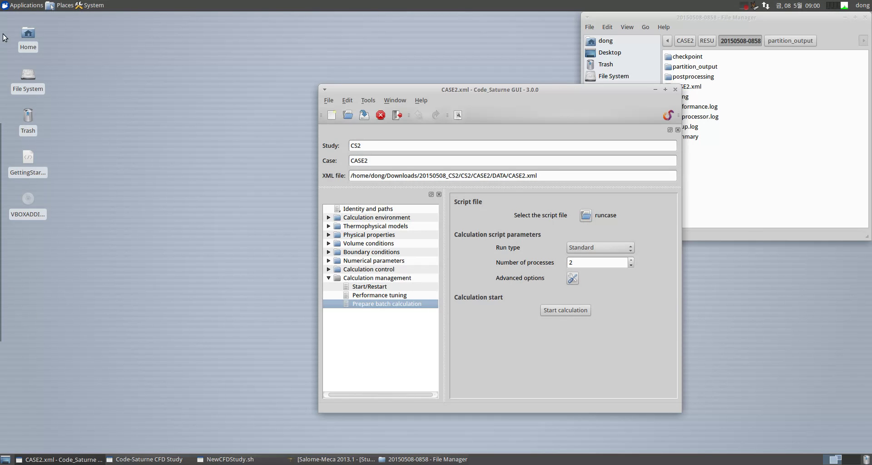
pyautogui.click(24, 5)
pyautogui.moveTo(62, 54)
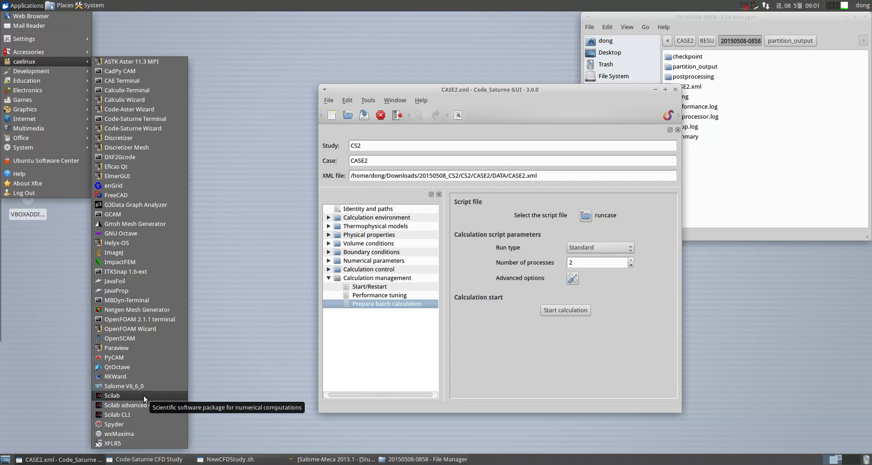
pyautogui.click(150, 350)
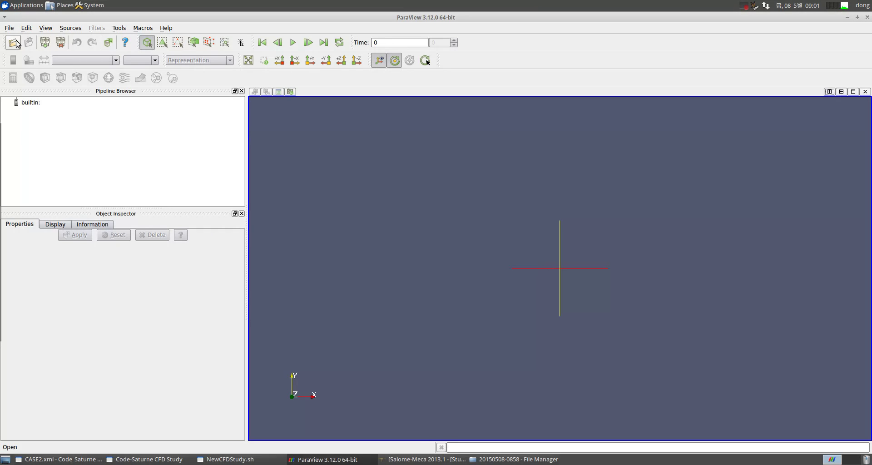
pyautogui.click(9, 28)
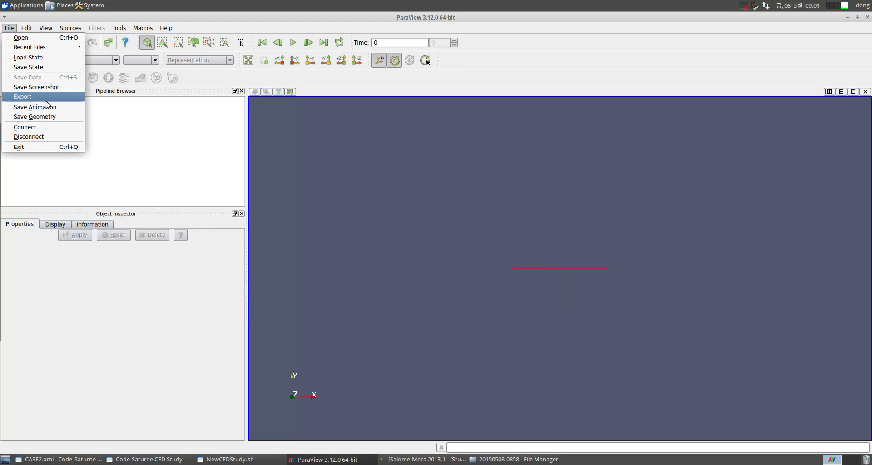
pyautogui.click(130, 132)
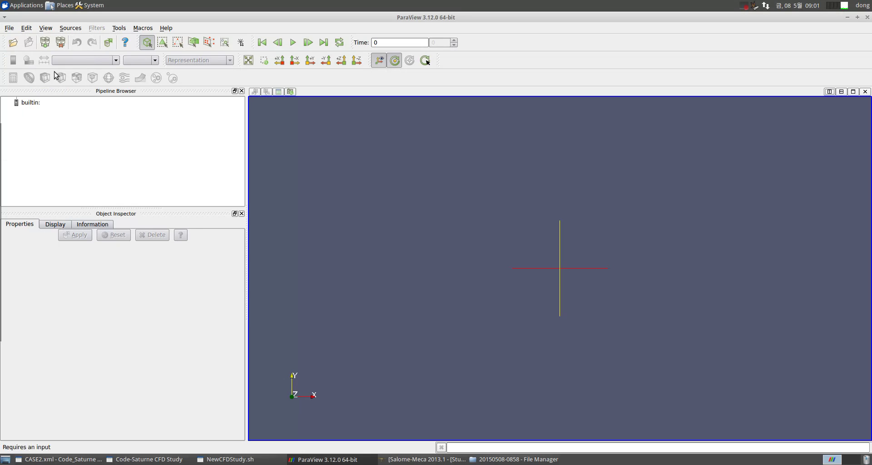
pyautogui.click(13, 42)
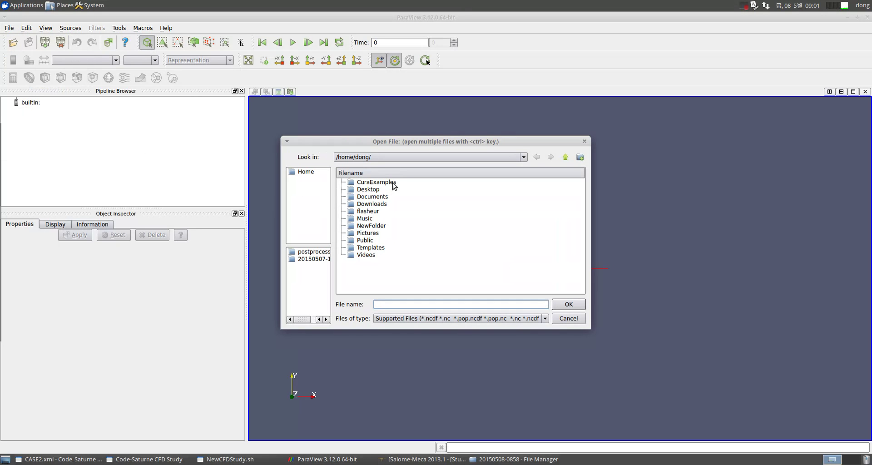
pyautogui.doubleClick(368, 204)
pyautogui.doubleClick(371, 201)
pyautogui.doubleClick(367, 184)
pyautogui.click(366, 183)
pyautogui.doubleClick(365, 183)
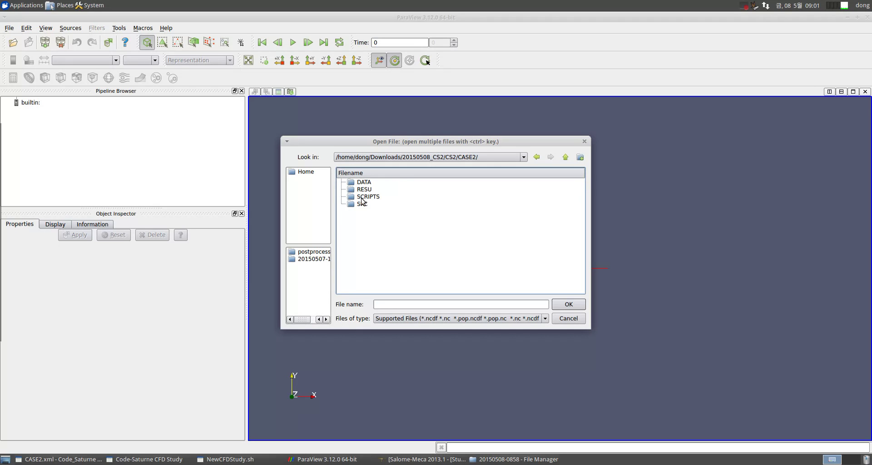
pyautogui.doubleClick(363, 190)
pyautogui.doubleClick(371, 183)
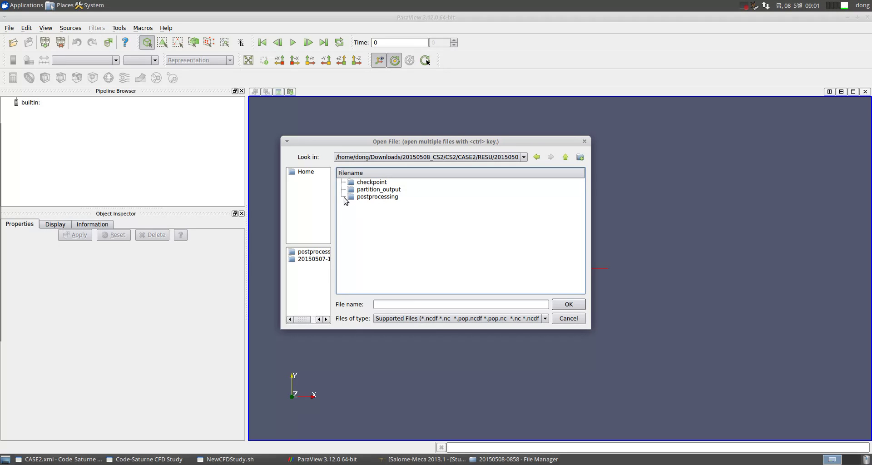
pyautogui.doubleClick(366, 197)
pyautogui.doubleClick(369, 184)
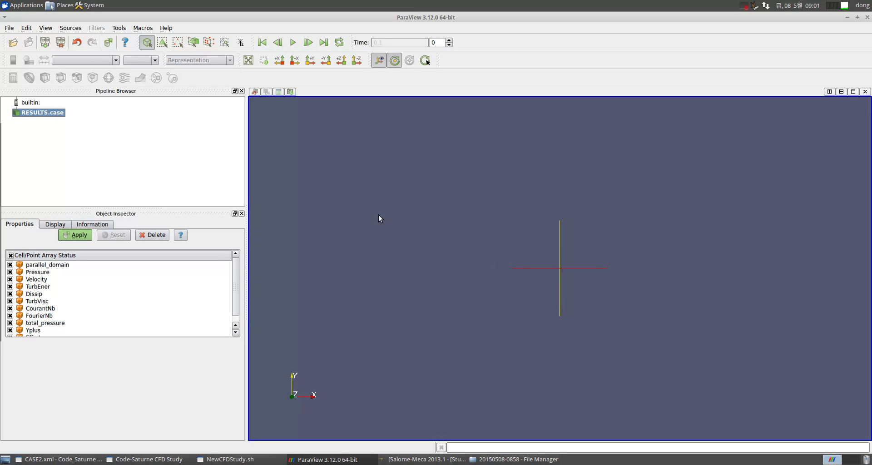
pyautogui.click(75, 234)
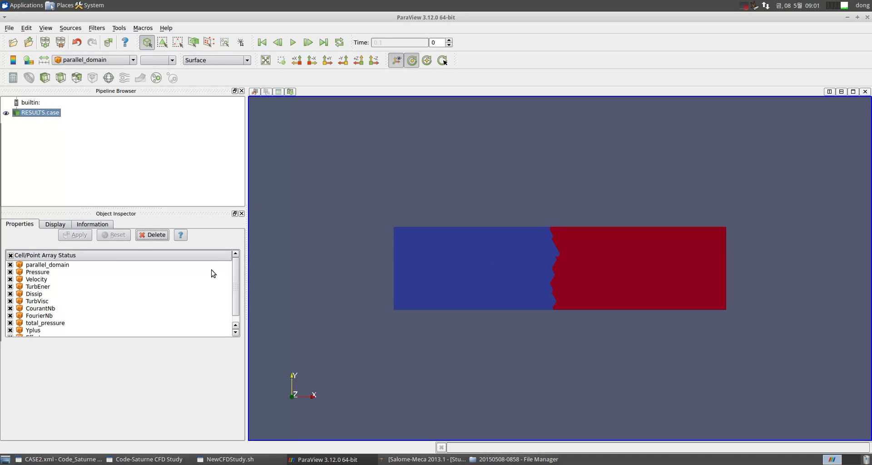
# Try excluding the parallel_domain array from the loaded RESULTS.case data.
pyautogui.moveTo(570, 257); pyautogui.dragTo(550, 274, button='right')
pyautogui.moveTo(605, 239)
pyautogui.mouseDown(button='middle')
pyautogui.moveTo(572, 267)
pyautogui.moveTo(615, 231)
pyautogui.mouseUp(button='middle')
pyautogui.moveTo(614, 232); pyautogui.dragTo(576, 264)
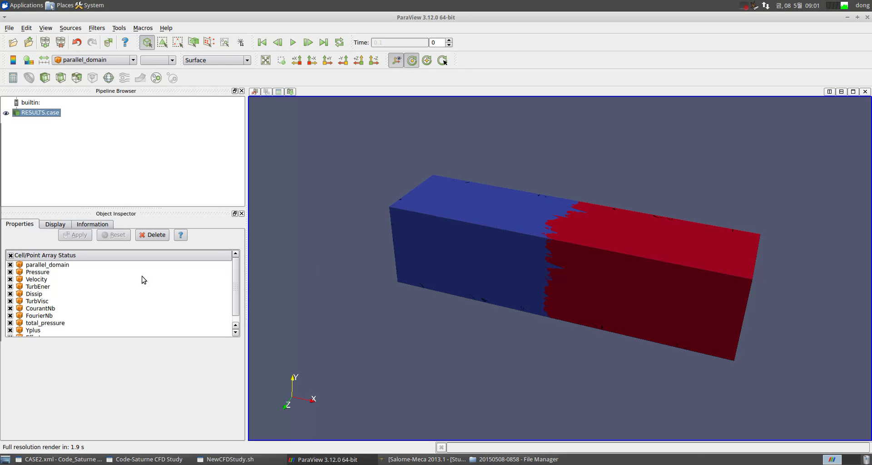
pyautogui.click(53, 265)
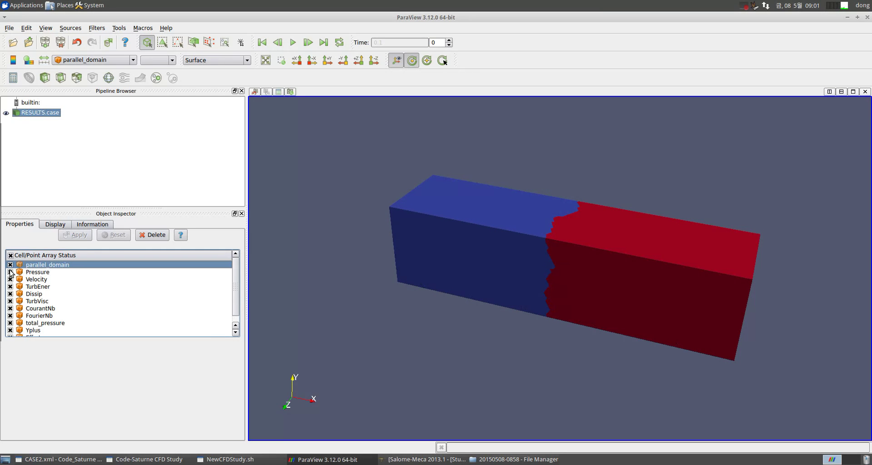
pyautogui.click(10, 265)
pyautogui.click(10, 265)
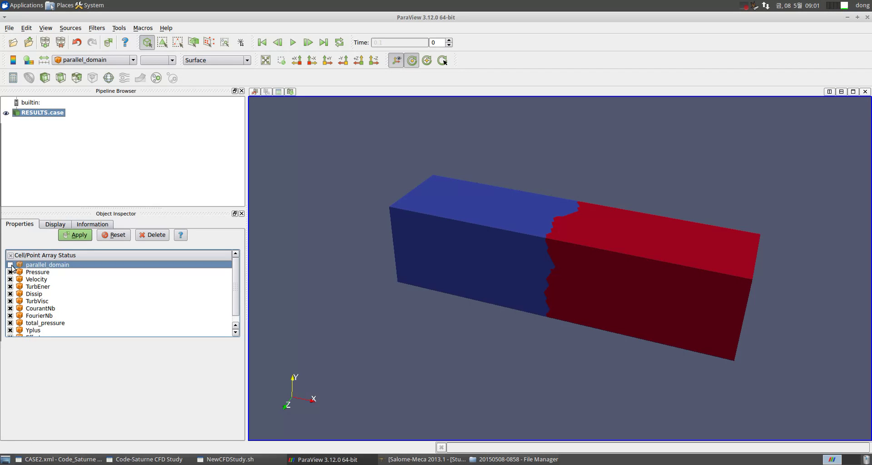
pyautogui.click(75, 235)
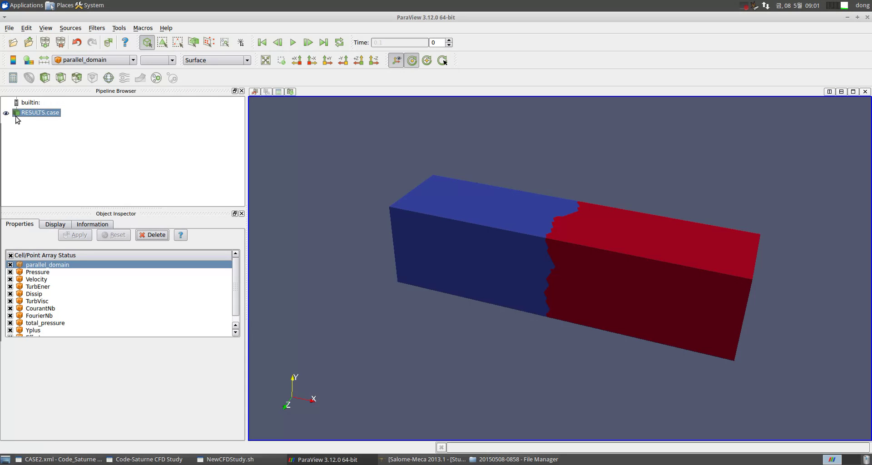
# Color the RESULTS.case surface by Pressure and switch the coloring to total_pressure.
pyautogui.click(55, 223)
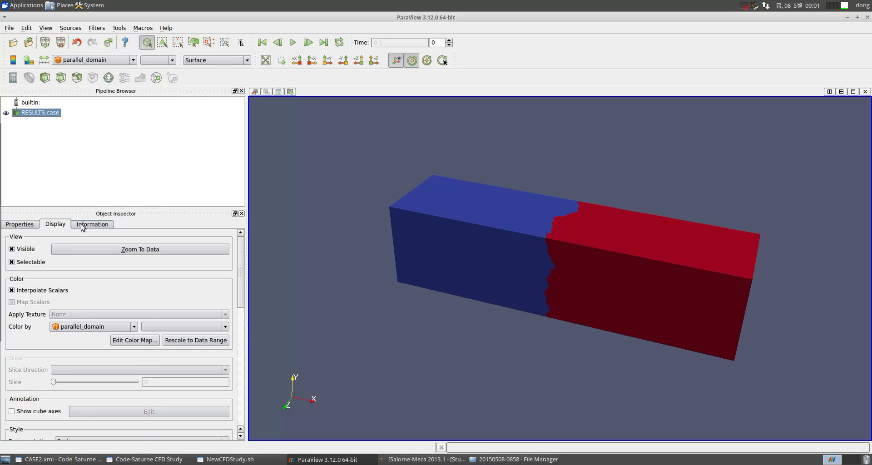
pyautogui.click(84, 328)
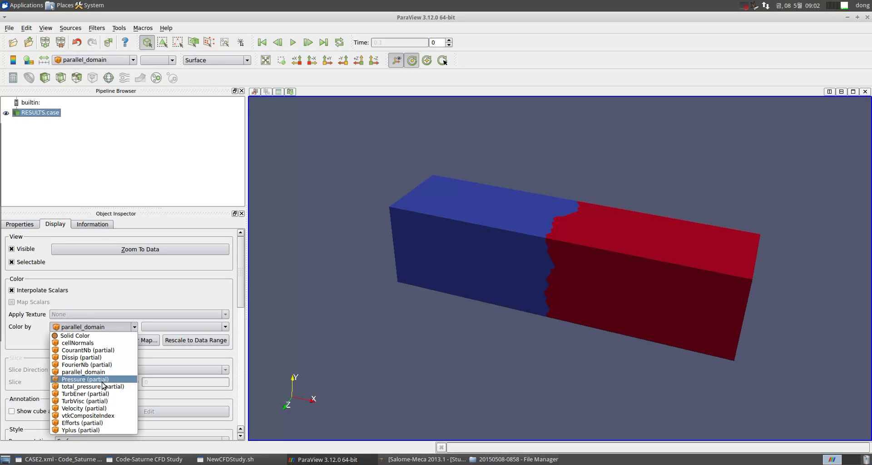
pyautogui.click(104, 384)
pyautogui.click(93, 327)
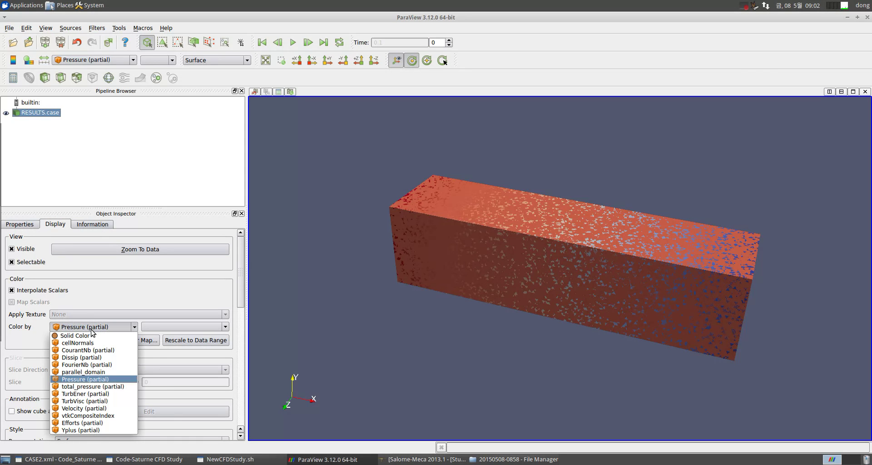
pyautogui.click(119, 386)
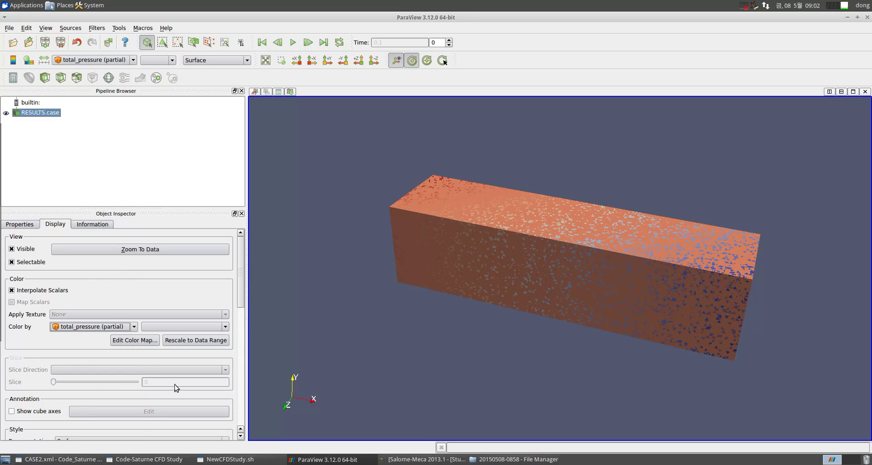
pyautogui.click(216, 329)
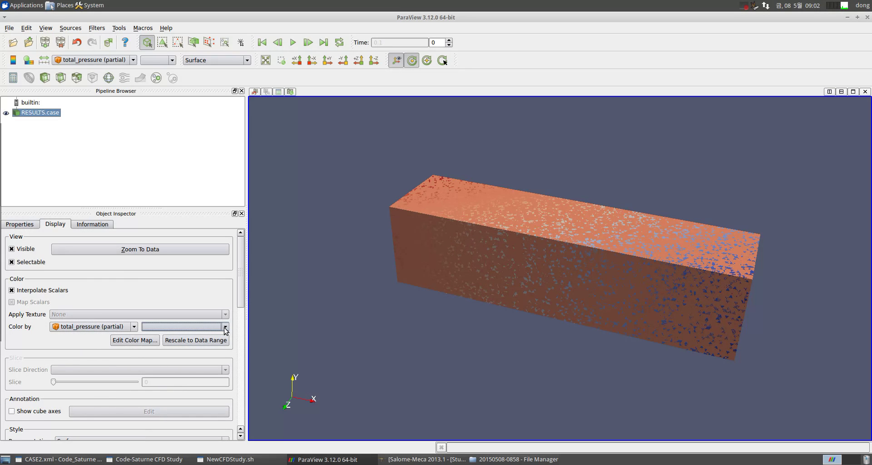
pyautogui.scroll(-4, 236, 331)
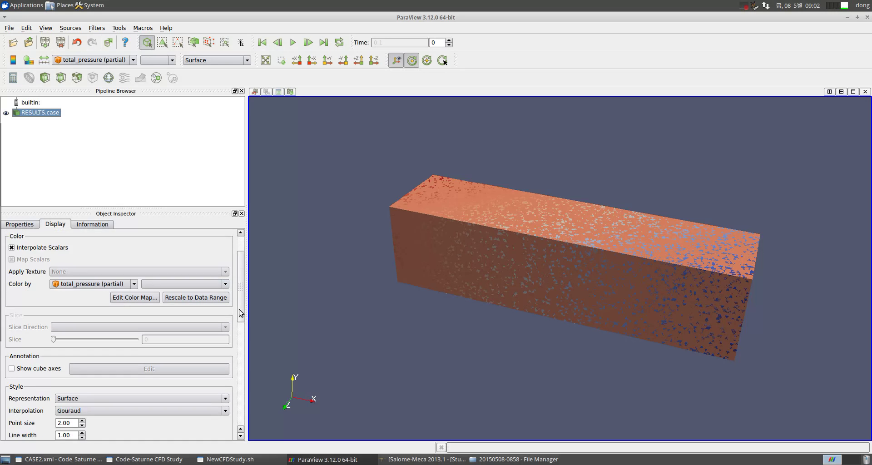
pyautogui.moveTo(237, 331); pyautogui.dragTo(249, 288)
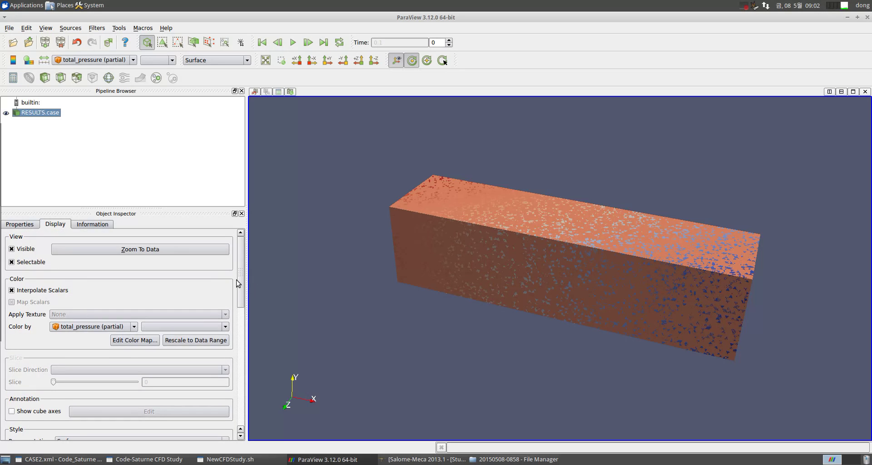
pyautogui.click(81, 224)
pyautogui.click(55, 225)
pyautogui.moveTo(240, 313)
pyautogui.mouseDown()
pyautogui.moveTo(238, 361)
pyautogui.moveTo(249, 305)
pyautogui.mouseUp()
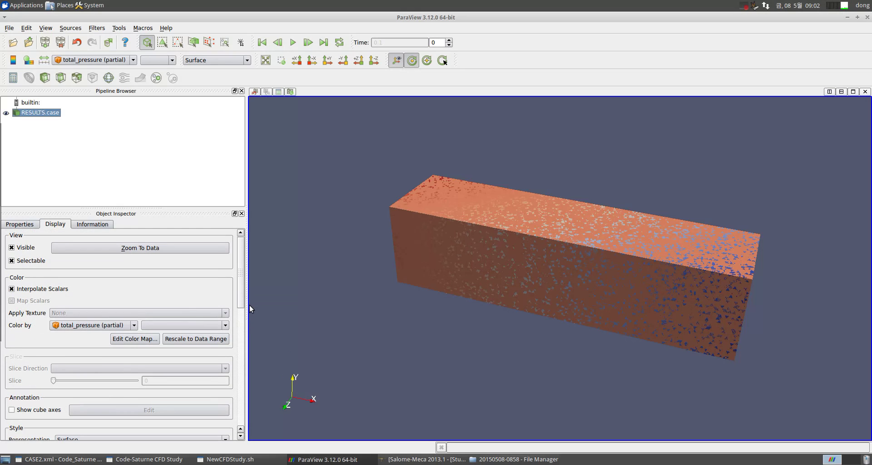
# Exclude every array of RESULTS.case except Pressure and Velocity and apply the change.
pyautogui.click(21, 225)
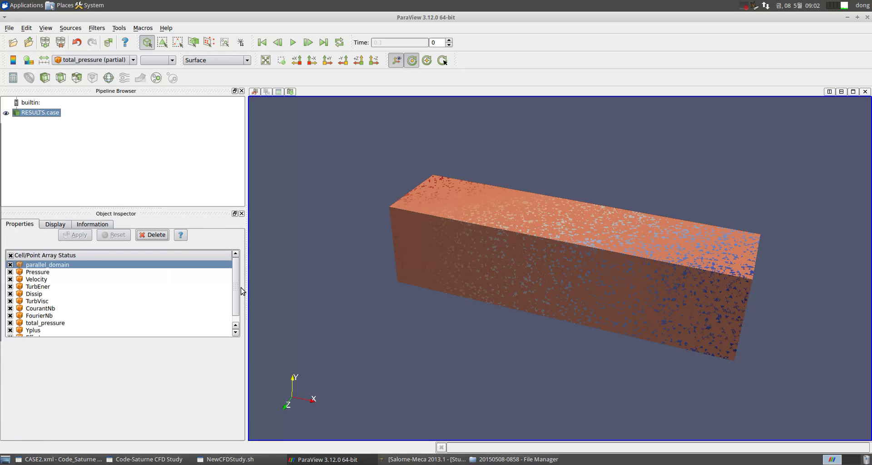
pyautogui.click(10, 265)
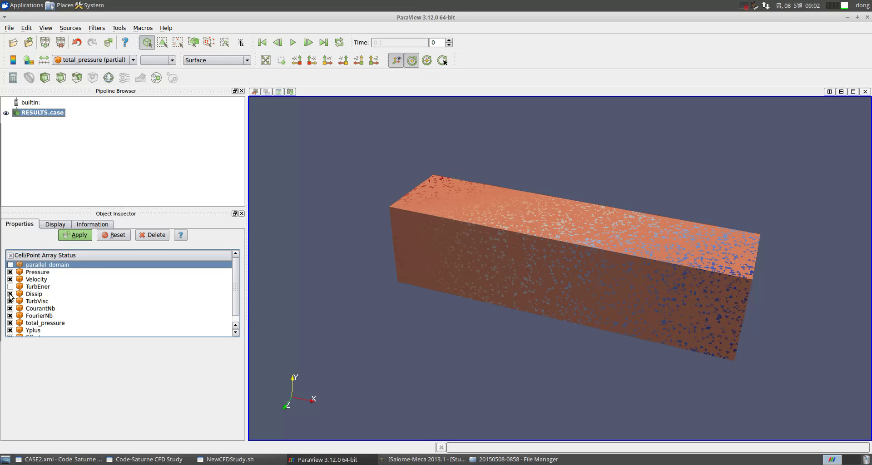
pyautogui.click(10, 309)
pyautogui.scroll(-1, 11, 330)
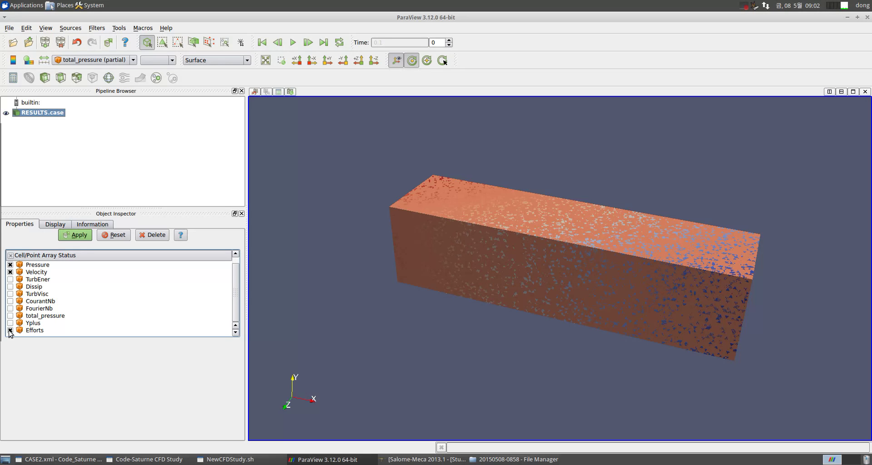
pyautogui.click(73, 236)
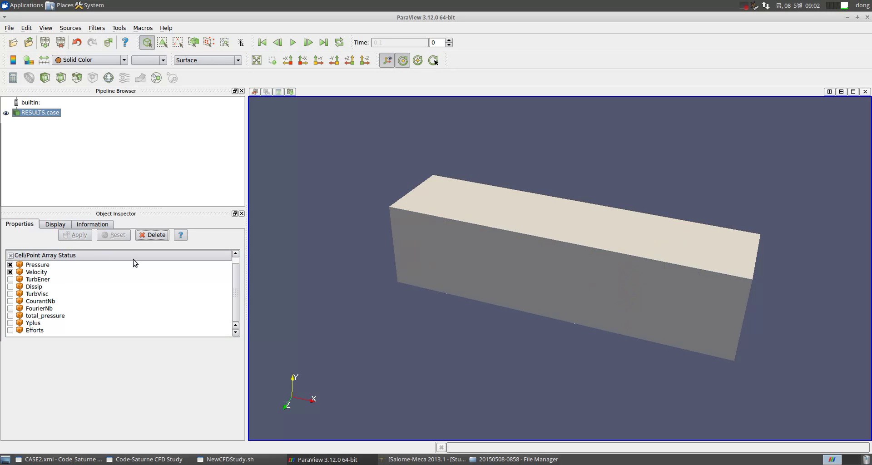
# Color the RESULTS.case surface by Pressure and play the time-step animation.
pyautogui.click(63, 225)
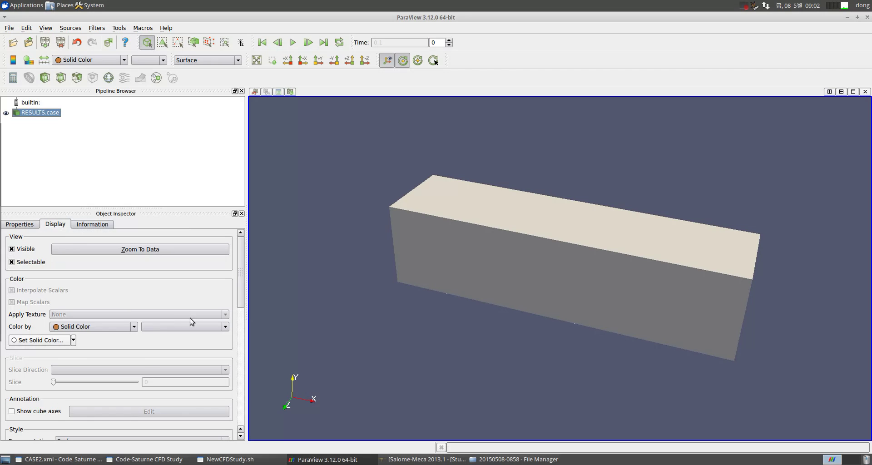
pyautogui.click(135, 327)
pyautogui.click(85, 350)
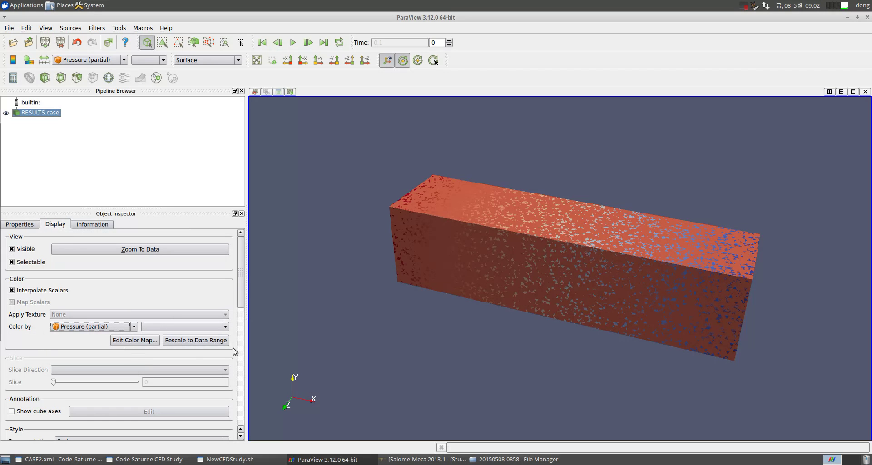
pyautogui.click(135, 327)
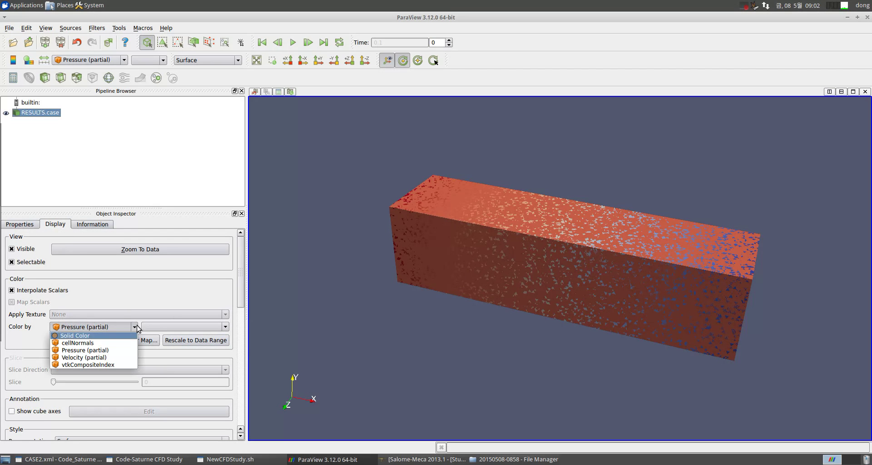
pyautogui.click(125, 334)
pyautogui.click(293, 43)
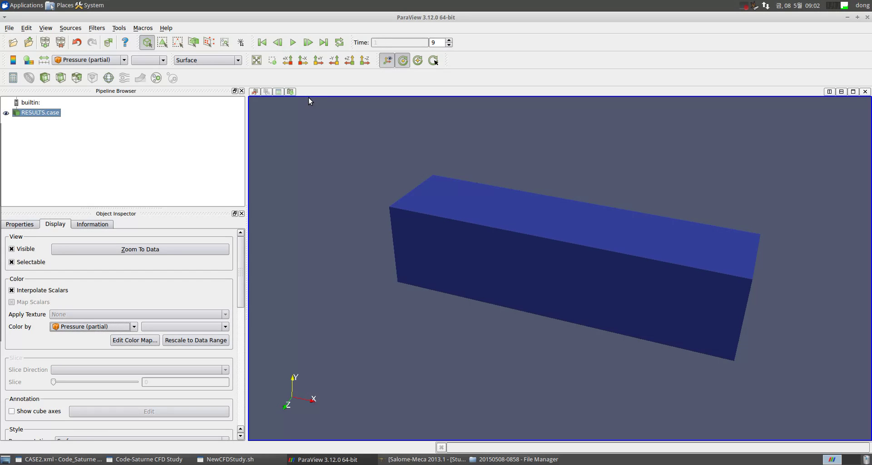
pyautogui.click(311, 168)
# Color the surface by Velocity magnitude, replay the animation and return to the first time step.
pyautogui.click(91, 326)
pyautogui.click(77, 359)
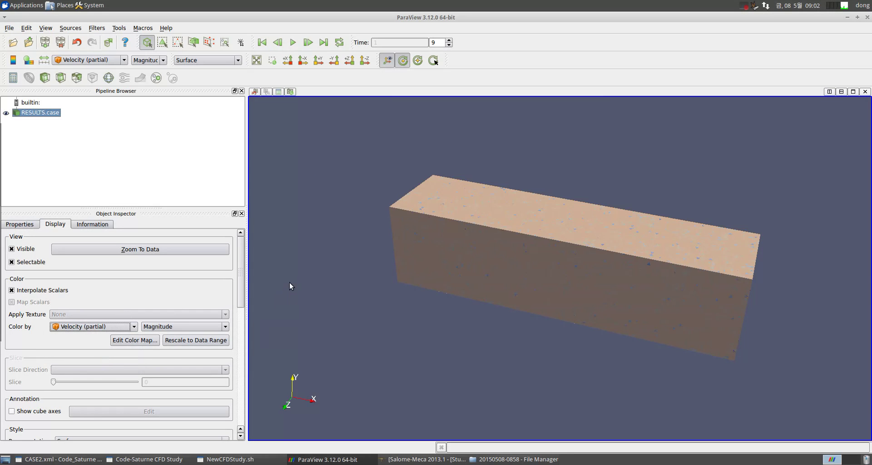
pyautogui.click(292, 43)
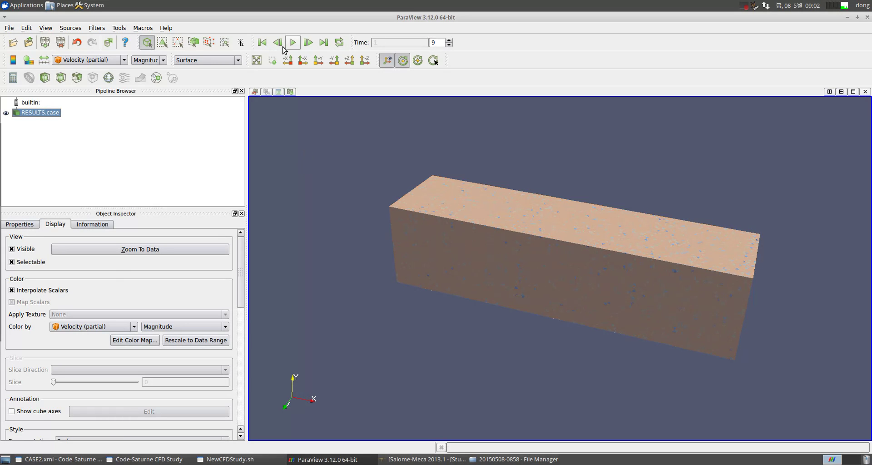
pyautogui.click(262, 42)
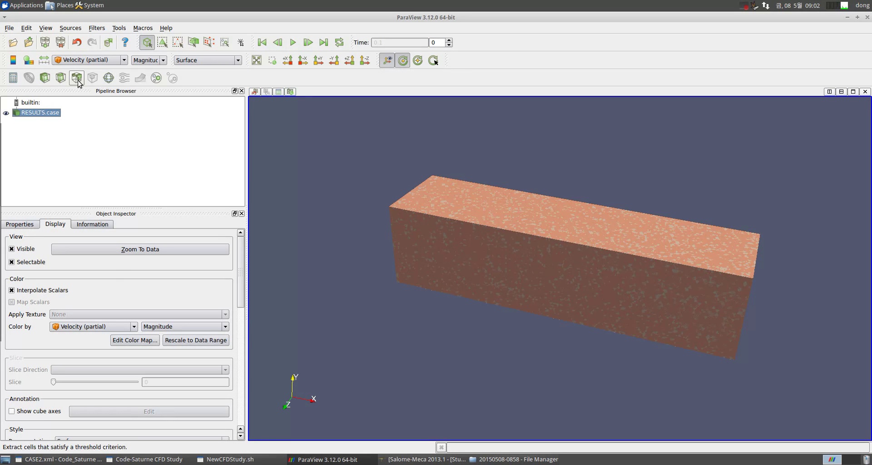
# Close ParaView and review CASE2's global parameters, equation parameters and time step settings in the Code_Saturne GUI.
pyautogui.click(866, 16)
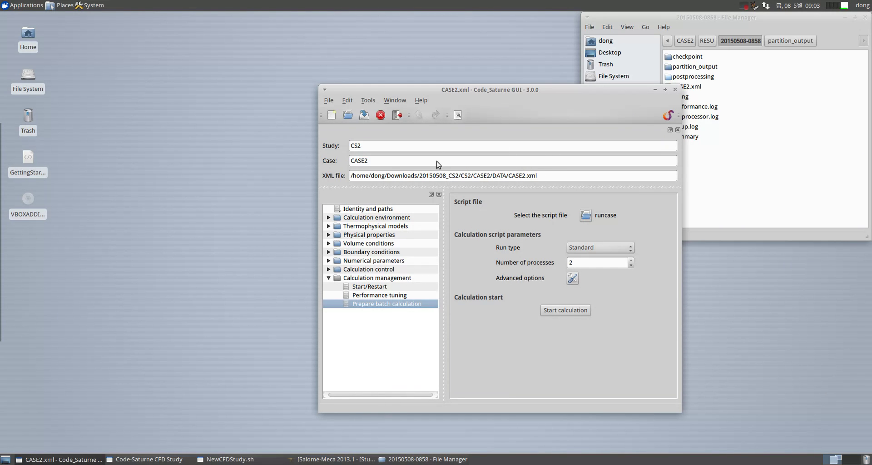
pyautogui.click(327, 277)
pyautogui.click(328, 261)
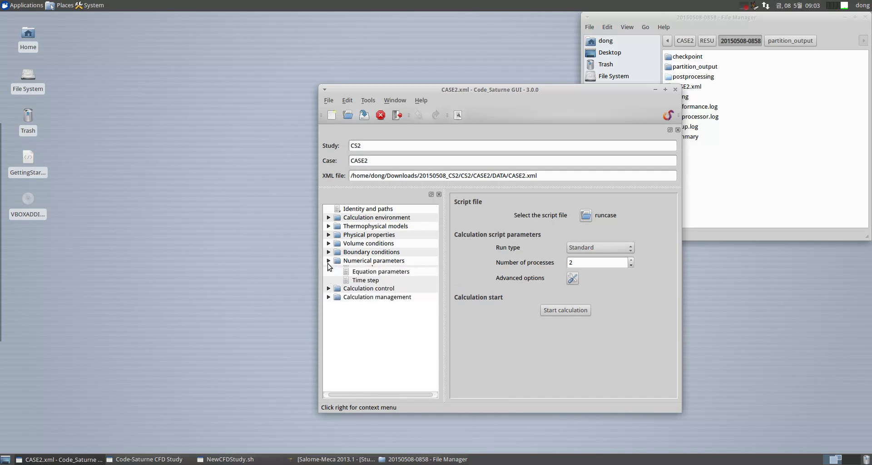
pyautogui.click(377, 272)
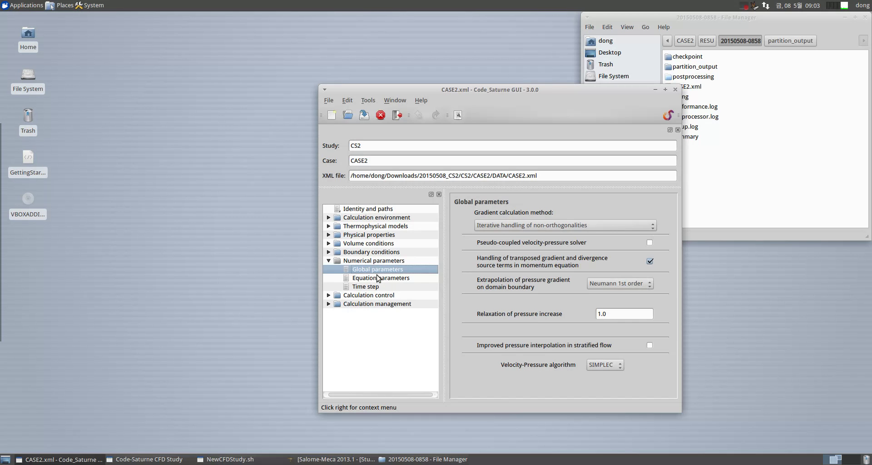
pyautogui.click(374, 278)
pyautogui.click(367, 286)
pyautogui.click(328, 260)
# Review CASE2's calculation control settings, from time averages and output control to the solution controls and profiles.
pyautogui.click(329, 270)
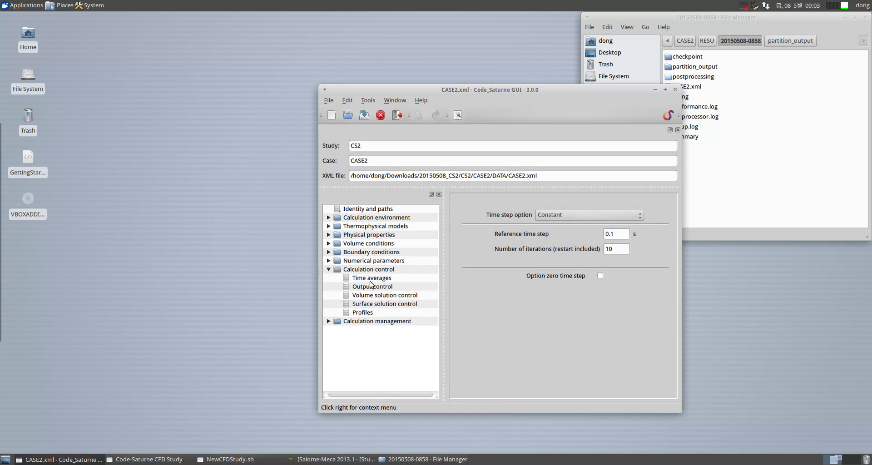
pyautogui.click(371, 279)
pyautogui.click(372, 287)
pyautogui.click(374, 296)
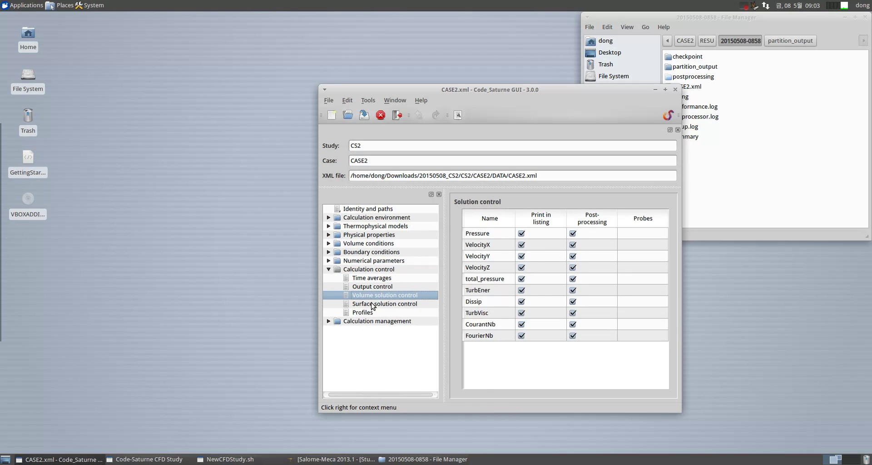
pyautogui.click(374, 303)
pyautogui.click(364, 313)
# Examine the start/restart, performance tuning and batch calculation settings under calculation management.
pyautogui.click(328, 321)
pyautogui.click(372, 332)
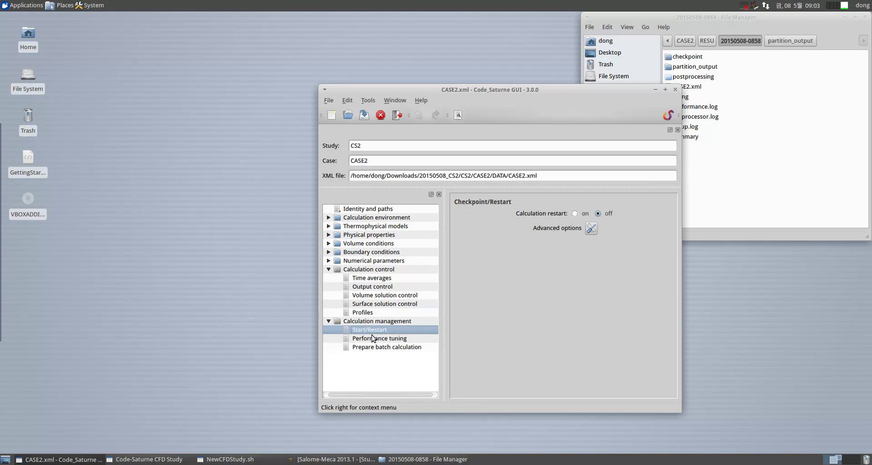
pyautogui.click(373, 339)
pyautogui.click(375, 346)
pyautogui.click(377, 339)
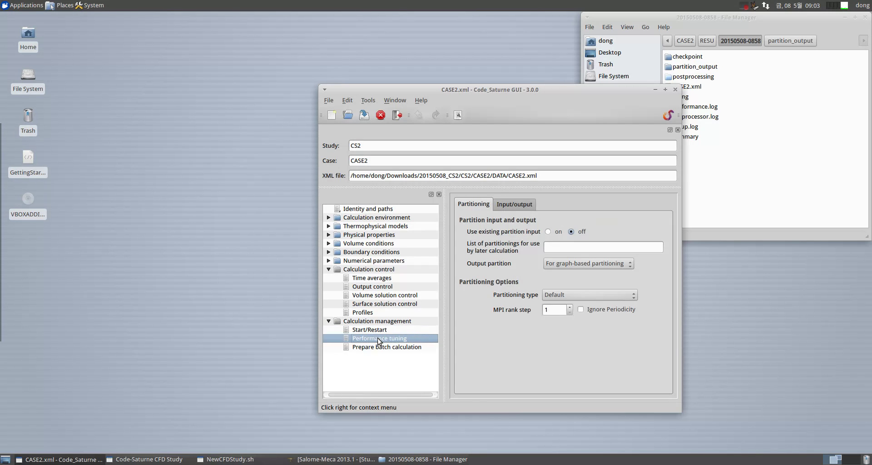
pyautogui.click(330, 320)
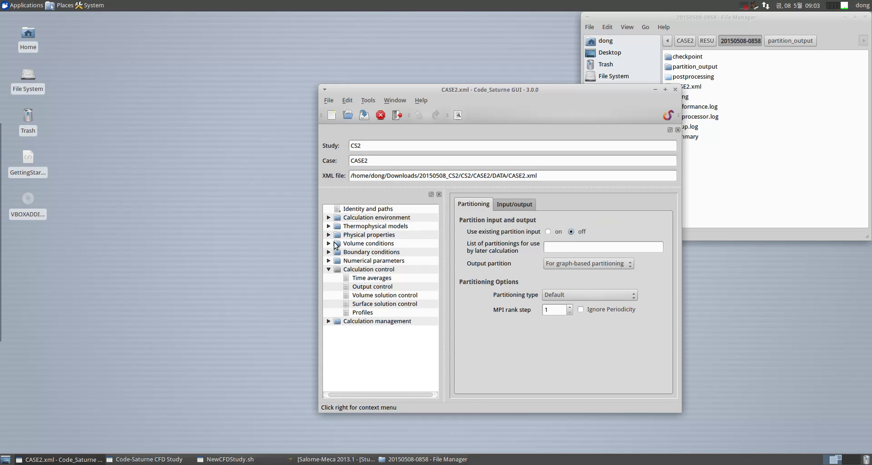
pyautogui.click(328, 269)
# Check the mesh selection and set the mesh quality criteria's post-processing format to MED.
pyautogui.click(329, 218)
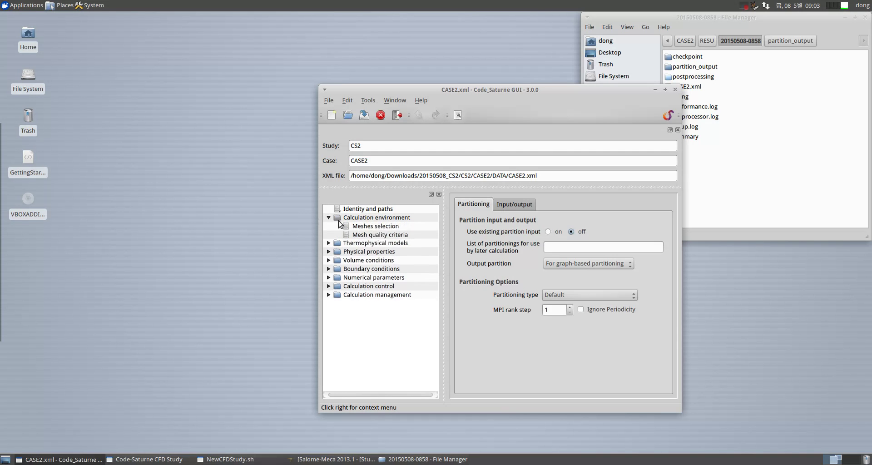
pyautogui.click(382, 228)
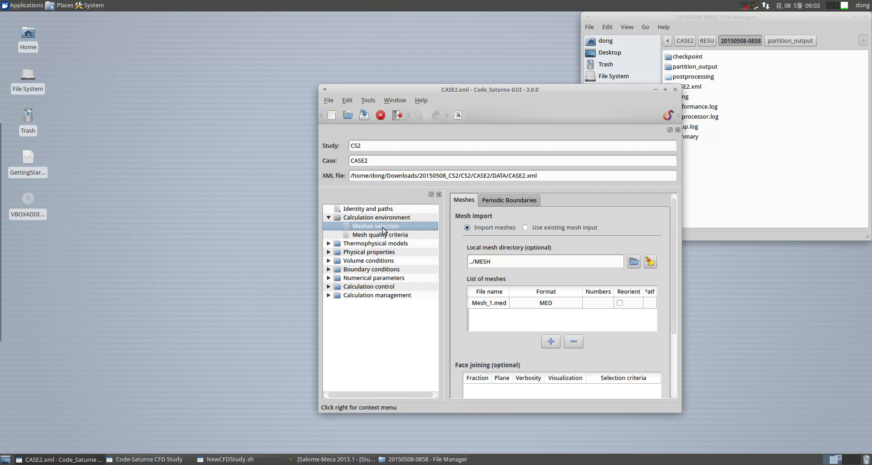
pyautogui.click(380, 235)
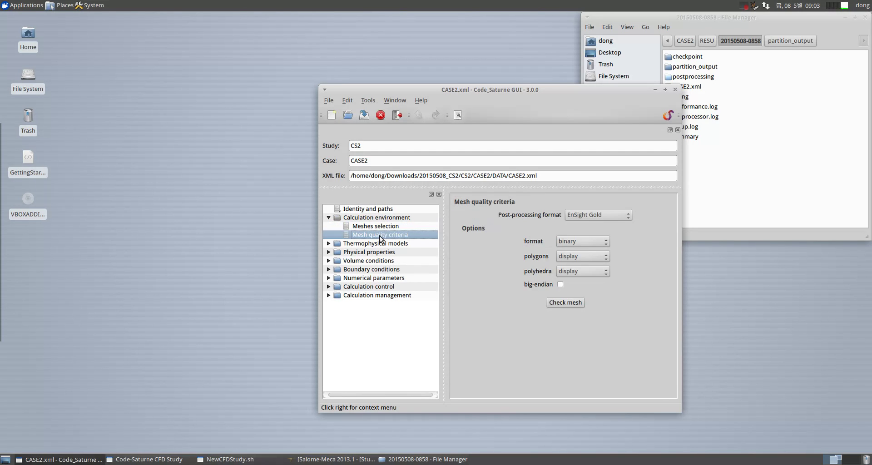
pyautogui.click(605, 216)
pyautogui.click(602, 225)
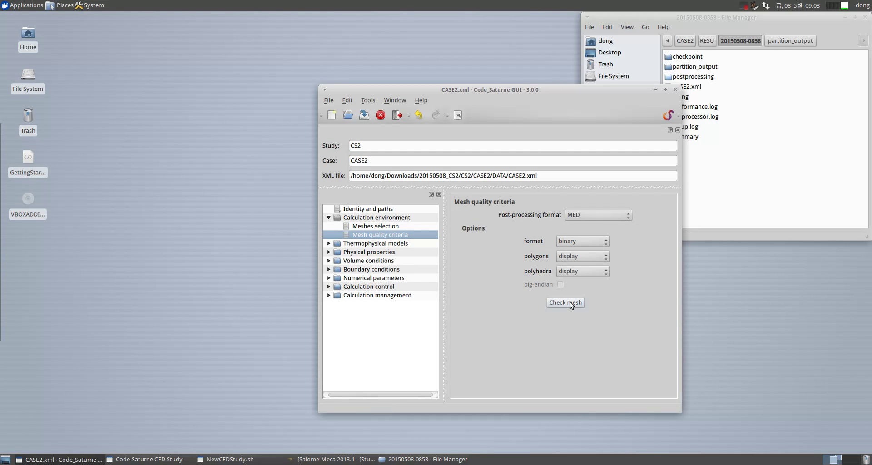
# Check the deformable mesh setting among the thermophysical models and open the batch calculation preparation page.
pyautogui.click(330, 244)
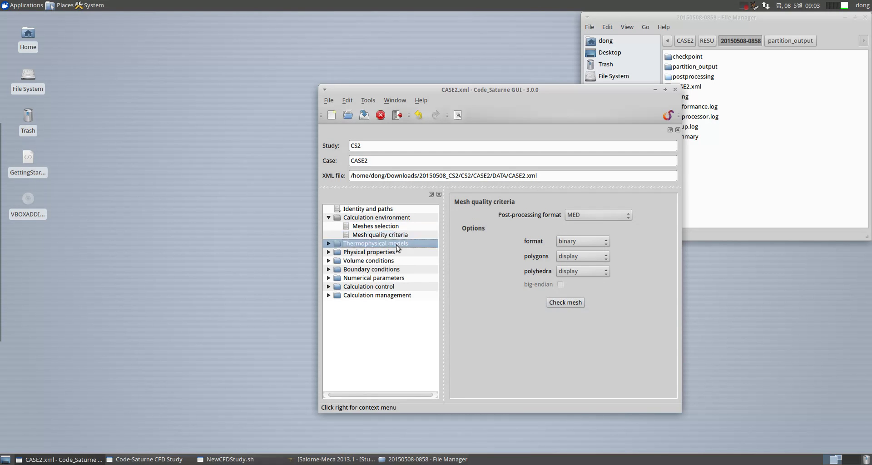
pyautogui.click(327, 244)
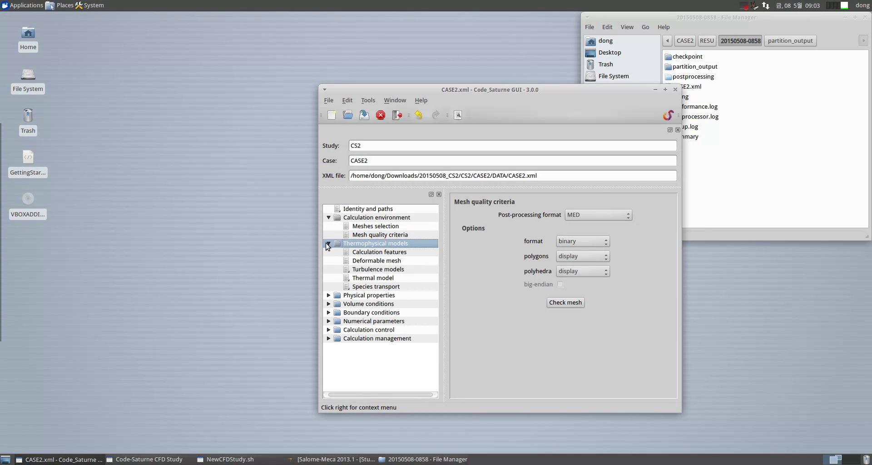
pyautogui.click(370, 256)
pyautogui.click(370, 261)
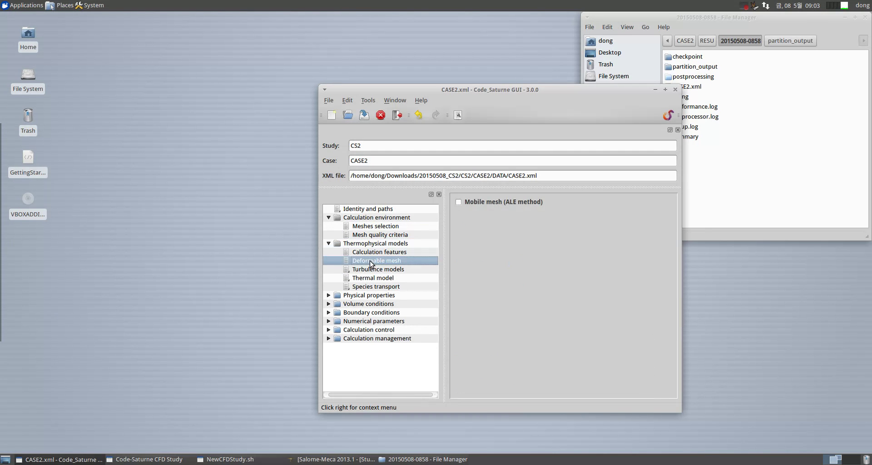
pyautogui.click(328, 244)
pyautogui.click(328, 295)
pyautogui.click(371, 321)
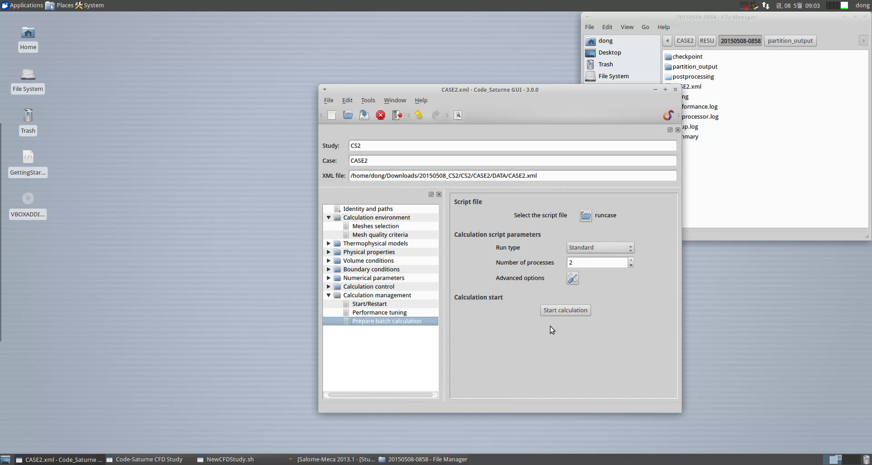
# Save CASE2, start its calculation on 2 processes, and move the run log clear of the file manager.
pyautogui.click(364, 115)
pyautogui.click(572, 313)
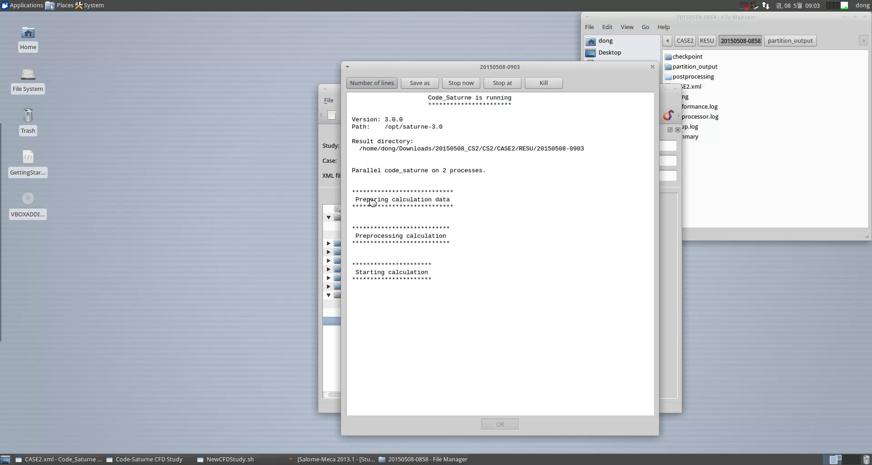
pyautogui.moveTo(559, 68); pyautogui.dragTo(232, 29)
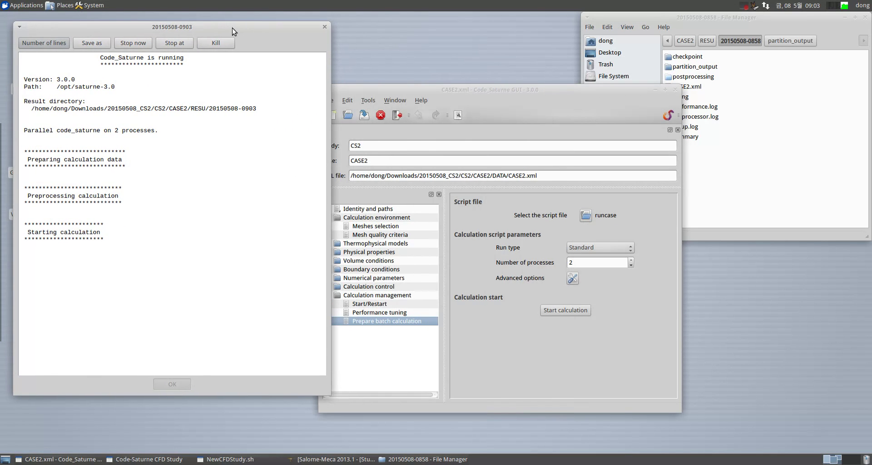
pyautogui.click(667, 76)
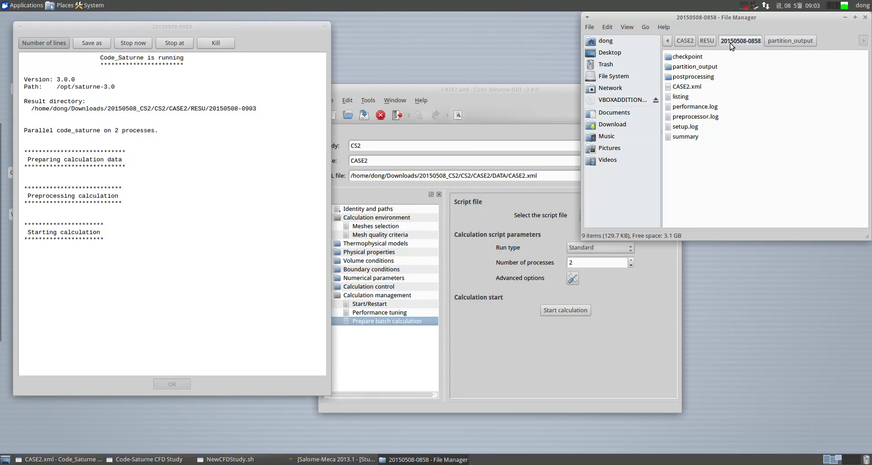
pyautogui.doubleClick(693, 77)
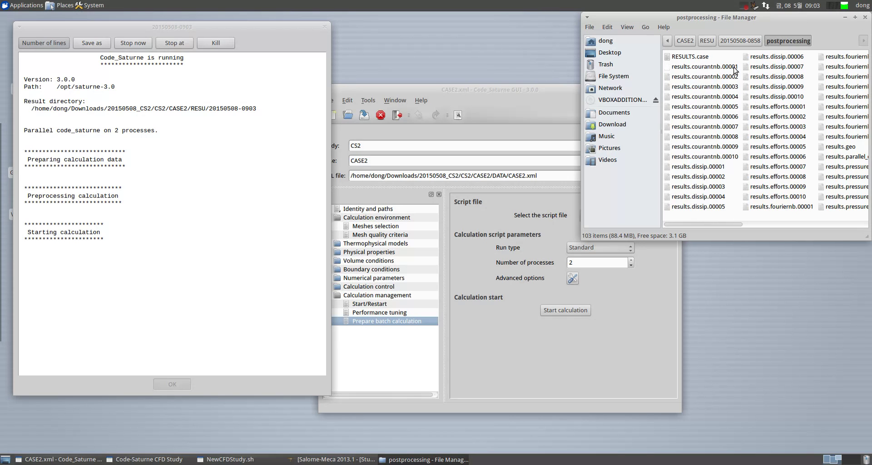
pyautogui.scroll(-10, 750, 152)
pyautogui.scroll(-1, 746, 189)
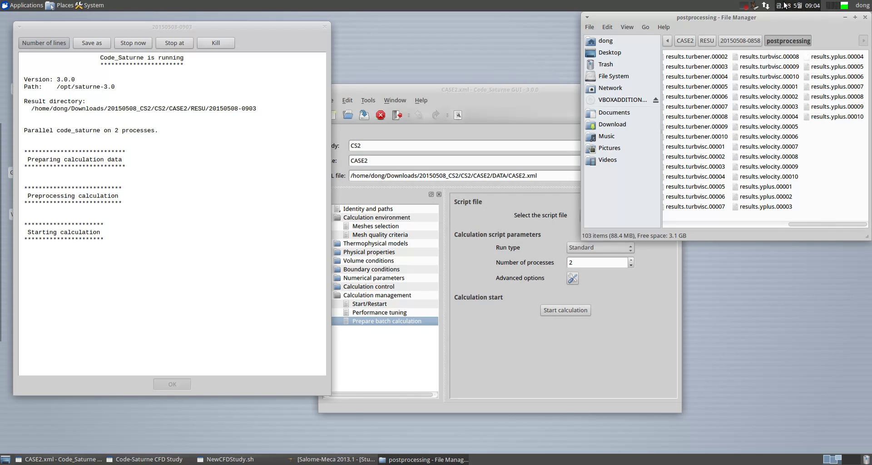
pyautogui.hscroll(-5, 834, 174)
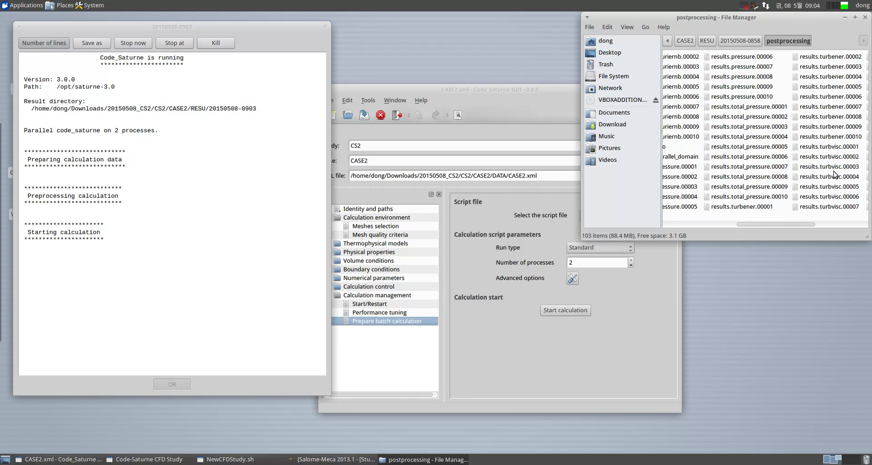
pyautogui.hscroll(-2, 835, 175)
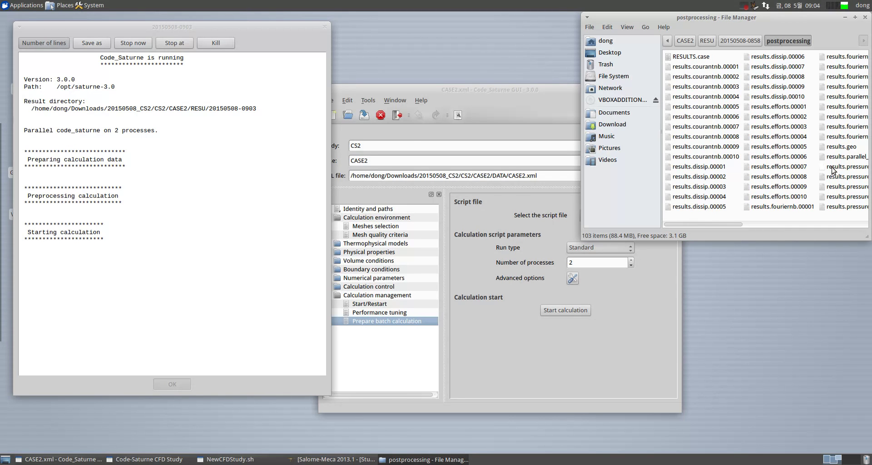
# Open RESULTS.case in Leafpad and widen its window to show the full variable definitions.
pyautogui.rightClick(701, 56)
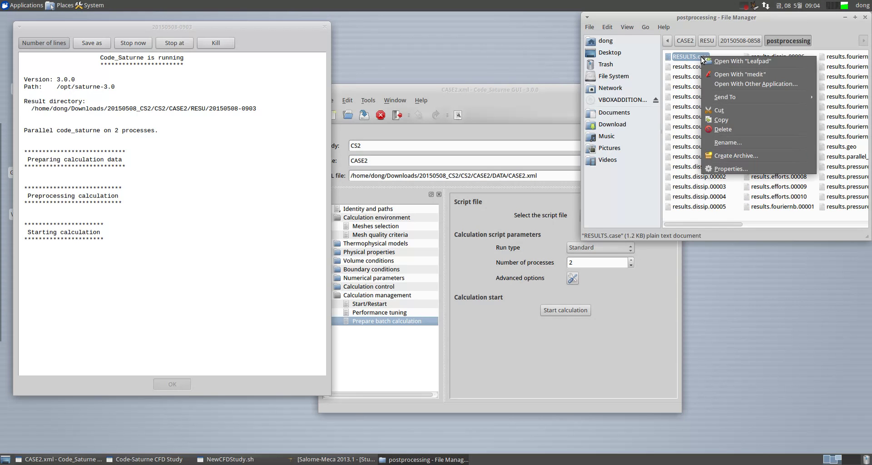
pyautogui.click(710, 62)
pyautogui.moveTo(674, 182); pyautogui.dragTo(393, 110)
pyautogui.click(389, 206)
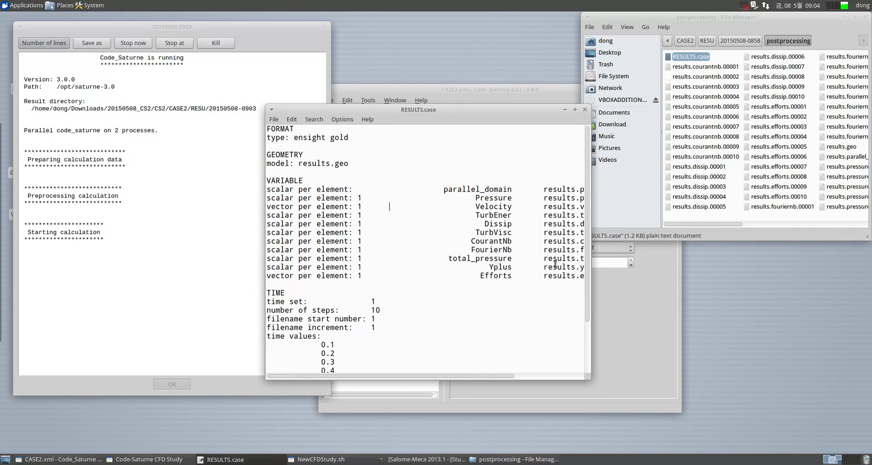
pyautogui.moveTo(588, 238); pyautogui.dragTo(768, 243)
pyautogui.click(610, 281)
pyautogui.scroll(-2, 534, 274)
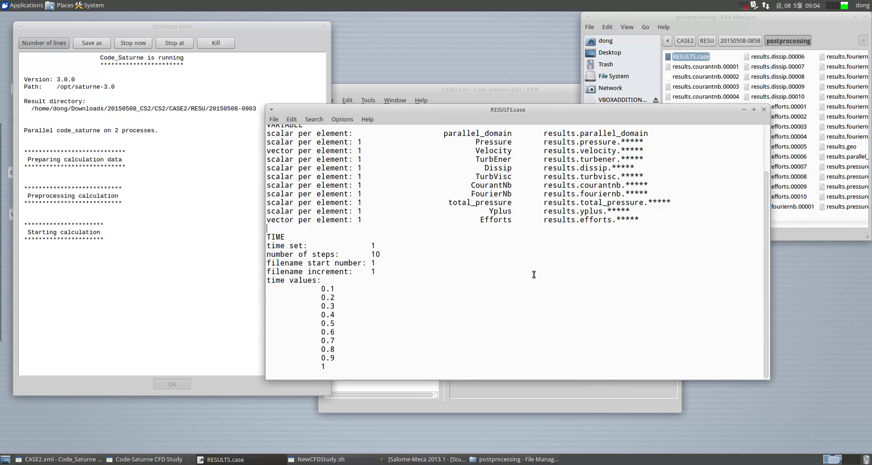
# Examine the time settings and variable list in RESULTS.case, and close the file.
pyautogui.moveTo(347, 238); pyautogui.dragTo(405, 312)
pyautogui.click(484, 327)
pyautogui.scroll(3, 484, 327)
pyautogui.moveTo(415, 183); pyautogui.dragTo(412, 257)
pyautogui.click(444, 275)
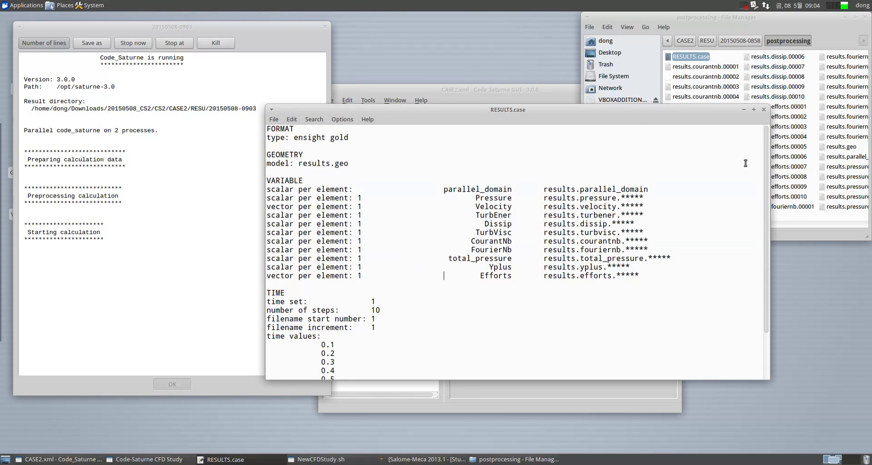
pyautogui.click(763, 110)
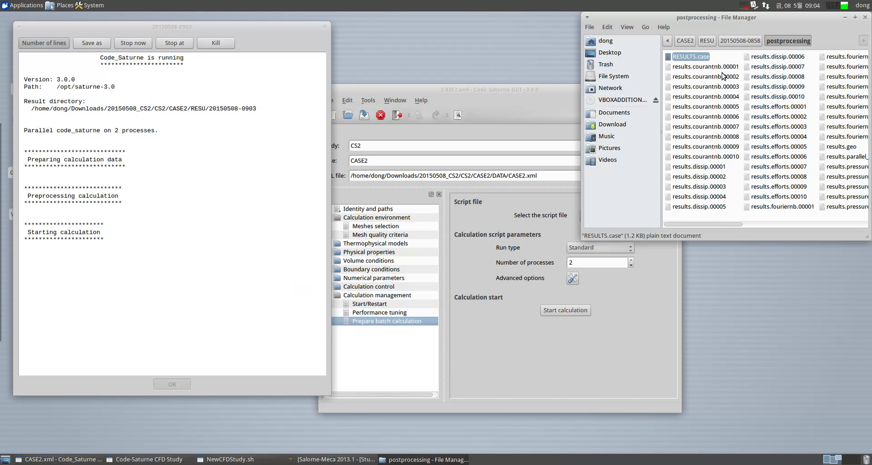
# Find results.pressure.00001 among the postprocessing files and bring up the application chooser for it.
pyautogui.click(716, 167)
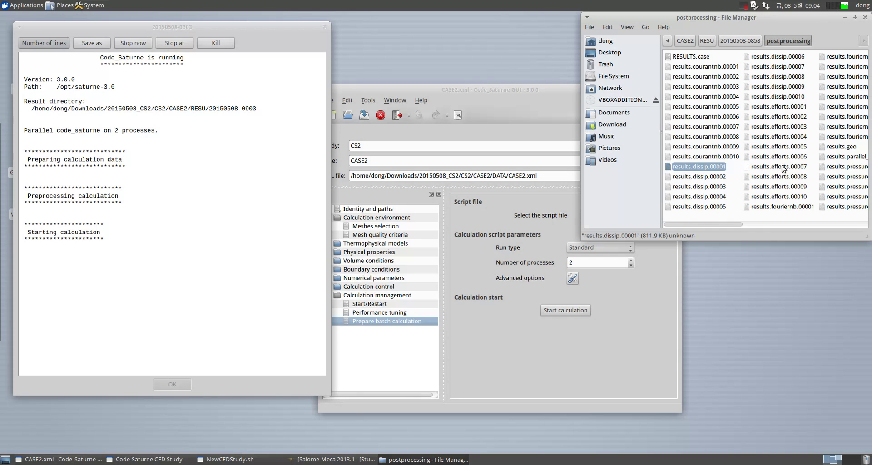
pyautogui.click(788, 150)
pyautogui.scroll(-3, 789, 150)
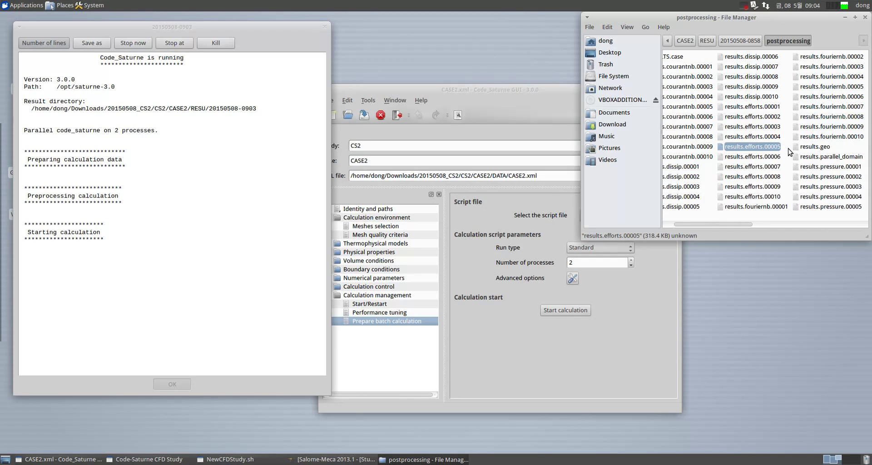
pyautogui.click(780, 169)
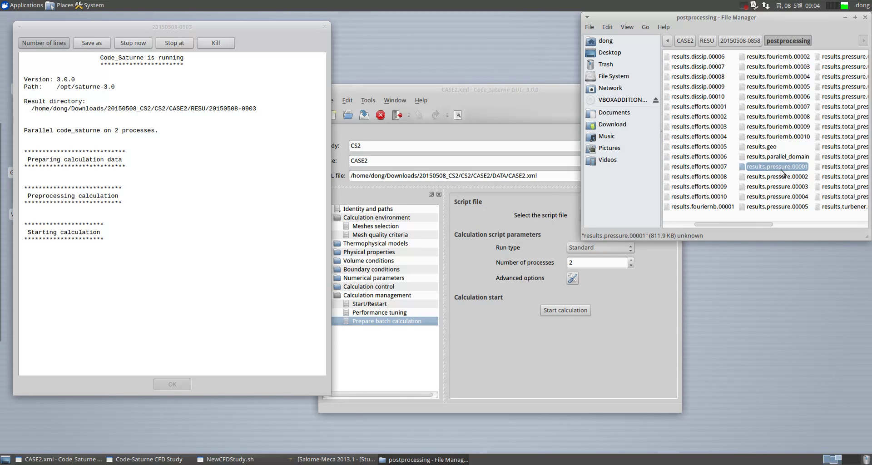
pyautogui.rightClick(780, 170)
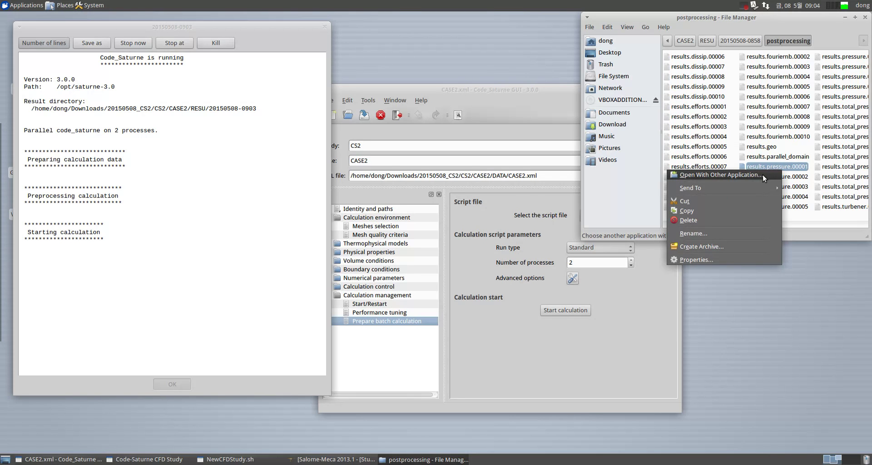
pyautogui.moveTo(762, 188)
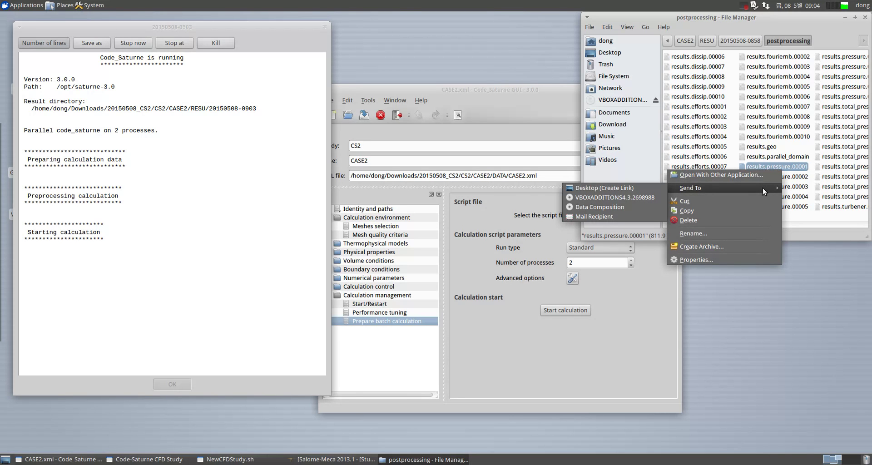
pyautogui.click(696, 175)
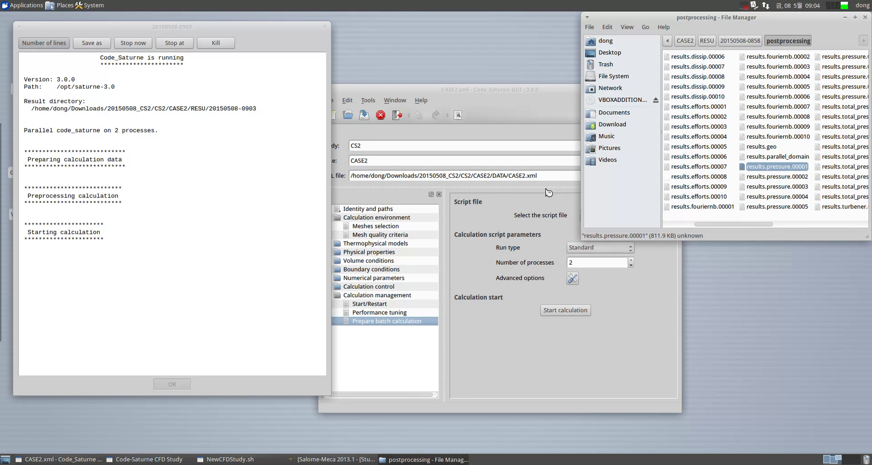
# Open results.pressure.00001 in Leafpad without making it the default for this file type, view its contents and close it.
pyautogui.scroll(-1, 421, 270)
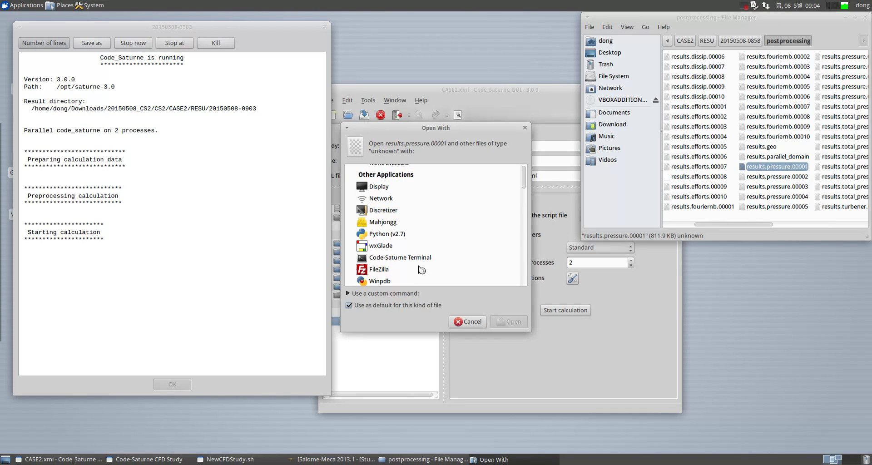
pyautogui.scroll(-1, 421, 269)
pyautogui.scroll(-5, 507, 218)
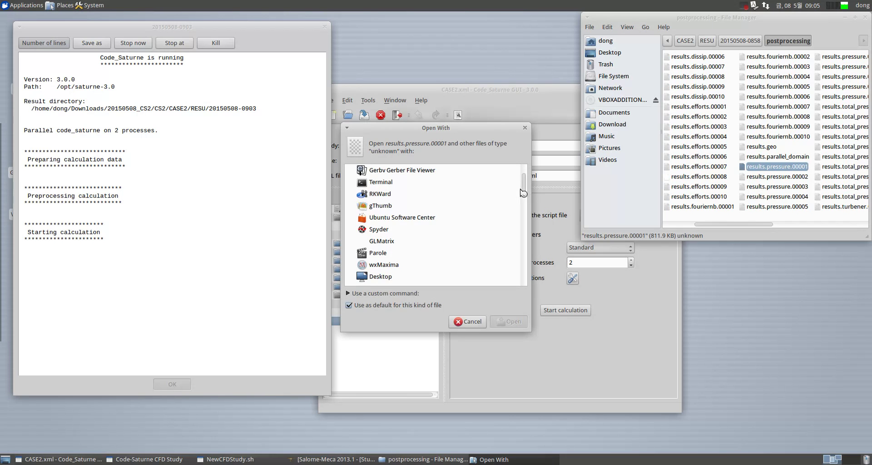
pyautogui.scroll(5, 524, 190)
pyautogui.moveTo(524, 189); pyautogui.dragTo(524, 208)
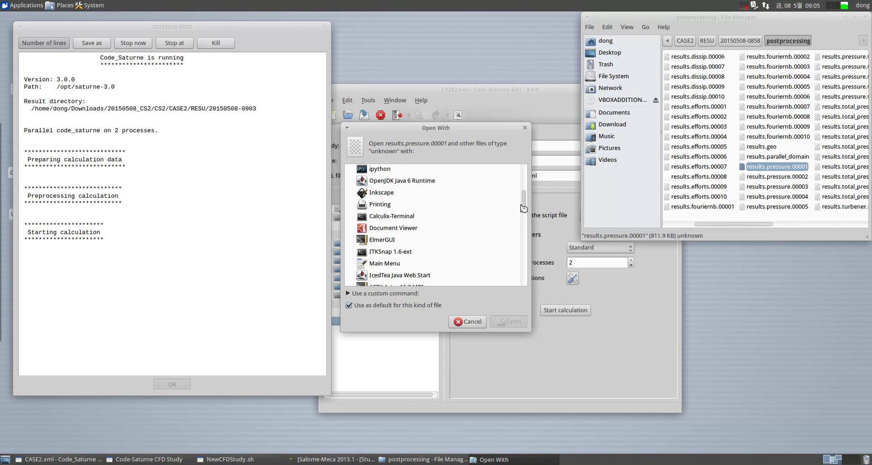
pyautogui.moveTo(524, 209); pyautogui.dragTo(524, 289)
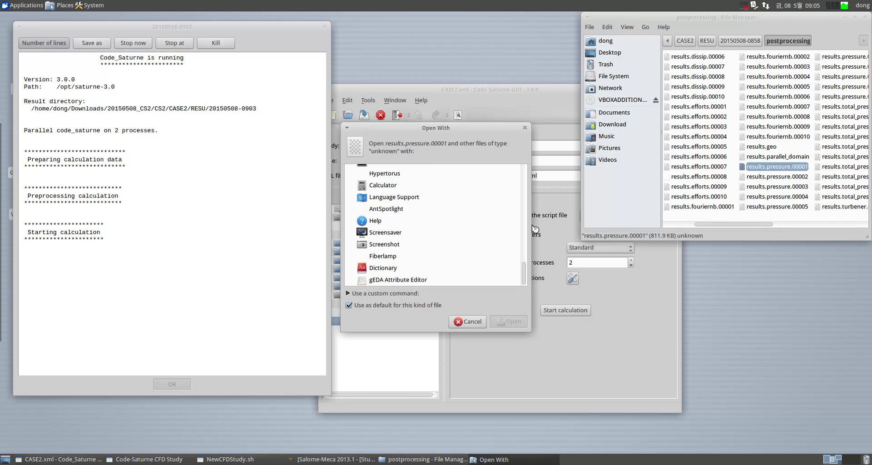
pyautogui.click(524, 177)
pyautogui.click(526, 178)
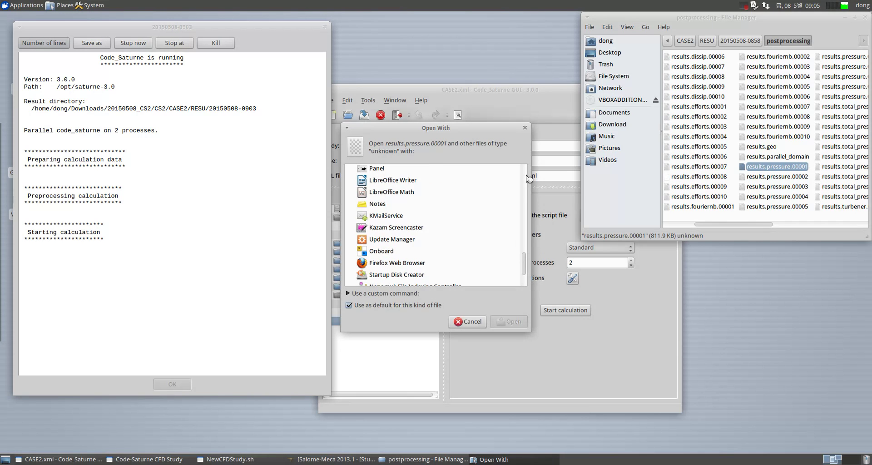
pyautogui.click(526, 177)
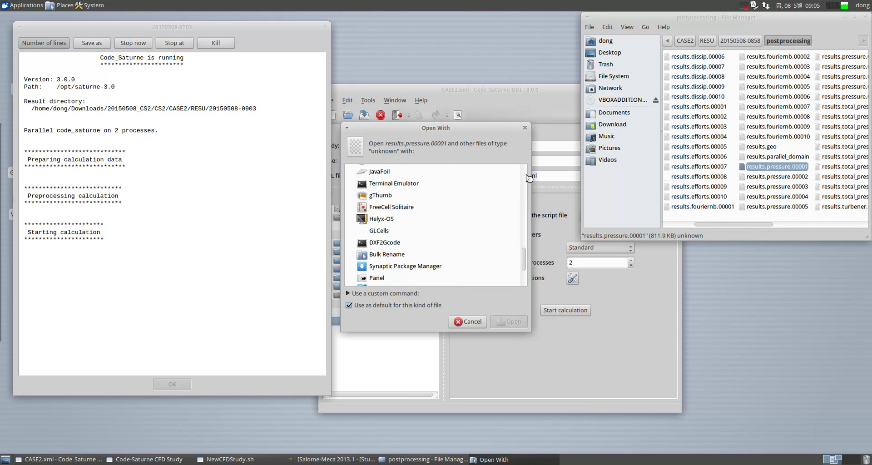
pyautogui.click(525, 177)
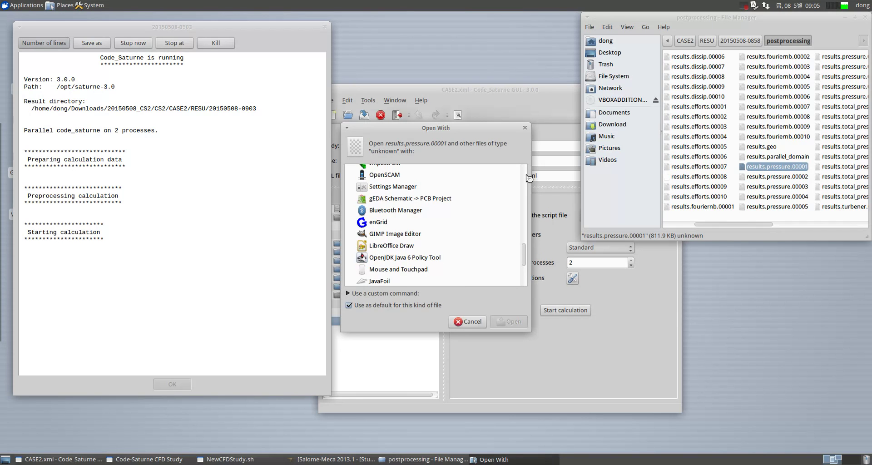
pyautogui.click(526, 177)
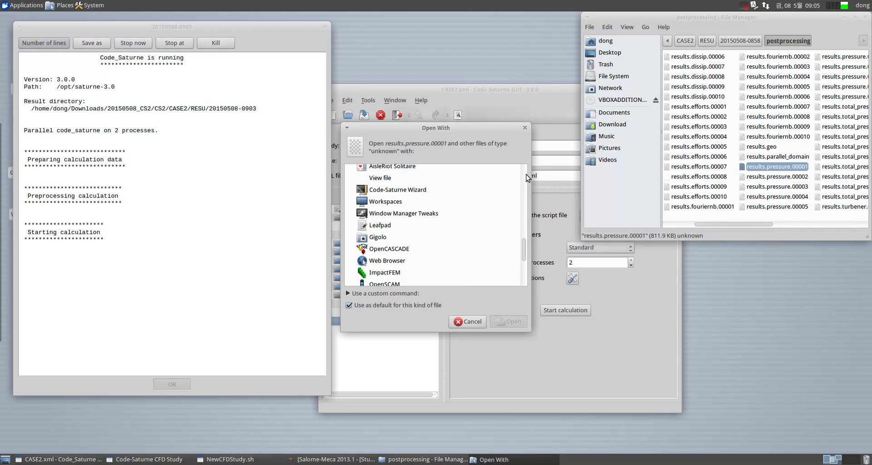
pyautogui.click(390, 225)
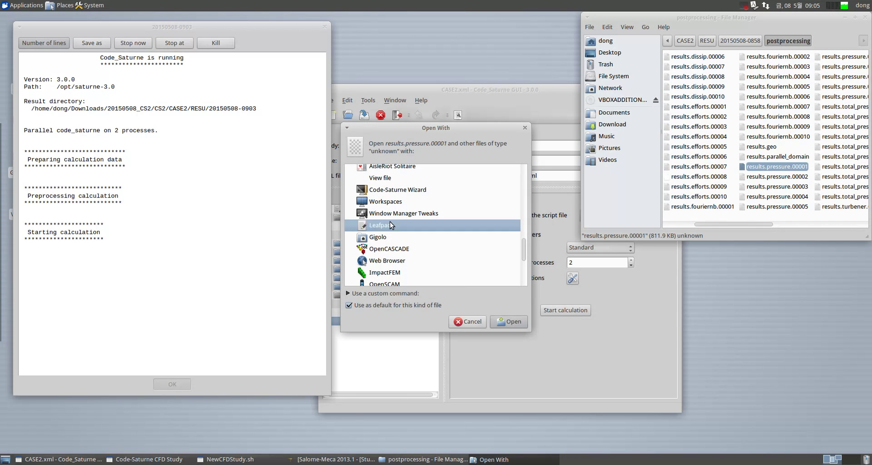
pyautogui.click(349, 305)
pyautogui.click(509, 321)
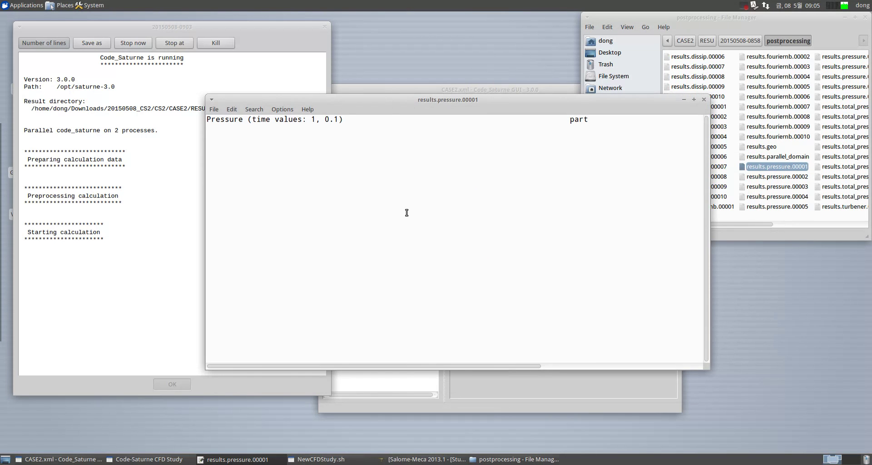
pyautogui.press('End')
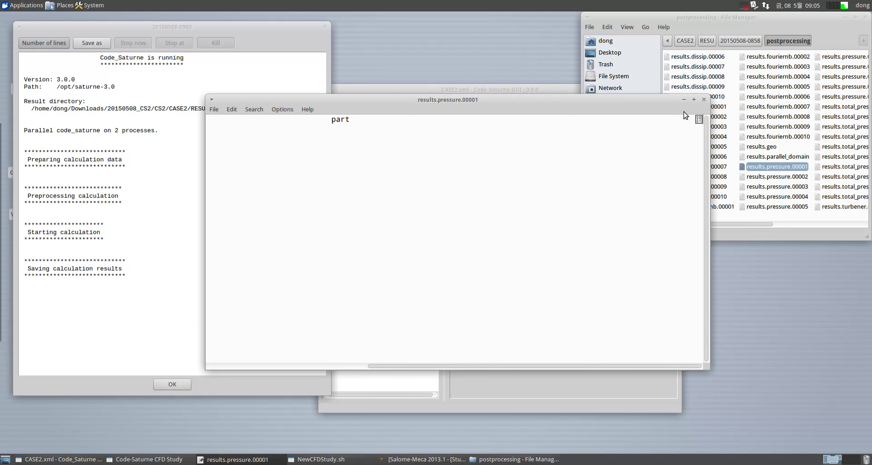
pyautogui.click(703, 100)
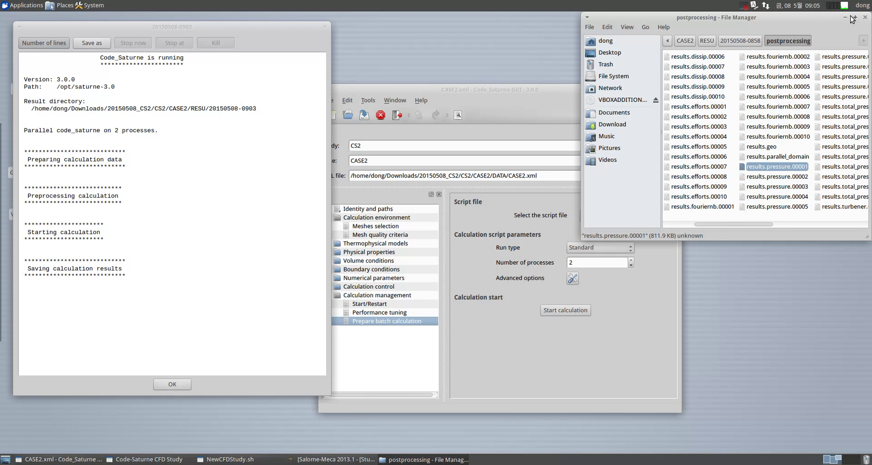
# Dismiss the finished calculation log and switch to Salome-Meca with the postprocessing folder in front of it.
pyautogui.click(169, 384)
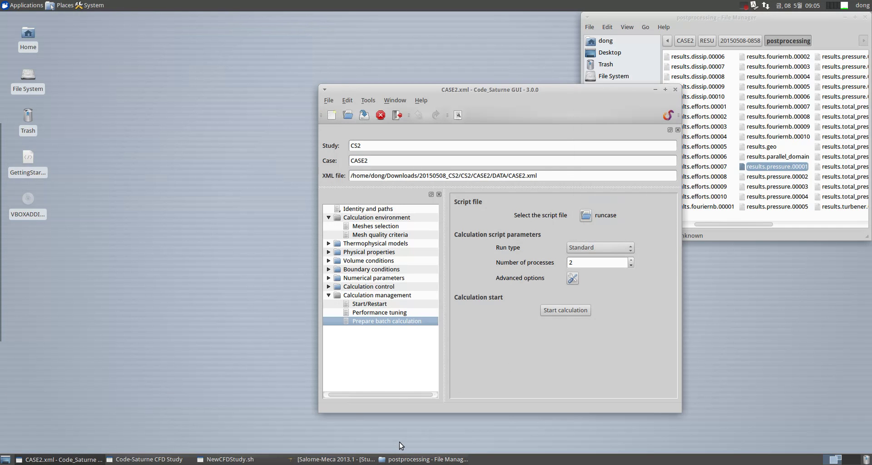
pyautogui.click(350, 460)
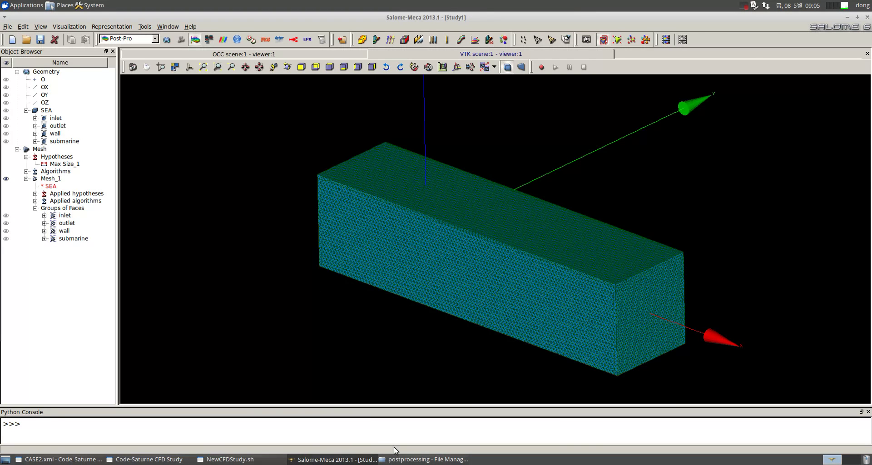
pyautogui.click(422, 459)
pyautogui.scroll(-3, 775, 174)
pyautogui.scroll(10, 775, 175)
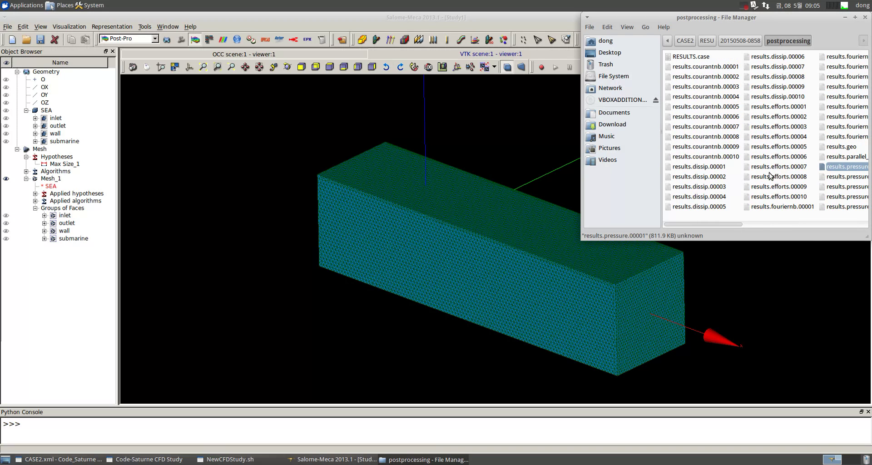
pyautogui.click(740, 183)
pyautogui.scroll(-1, 740, 182)
pyautogui.scroll(-2, 780, 161)
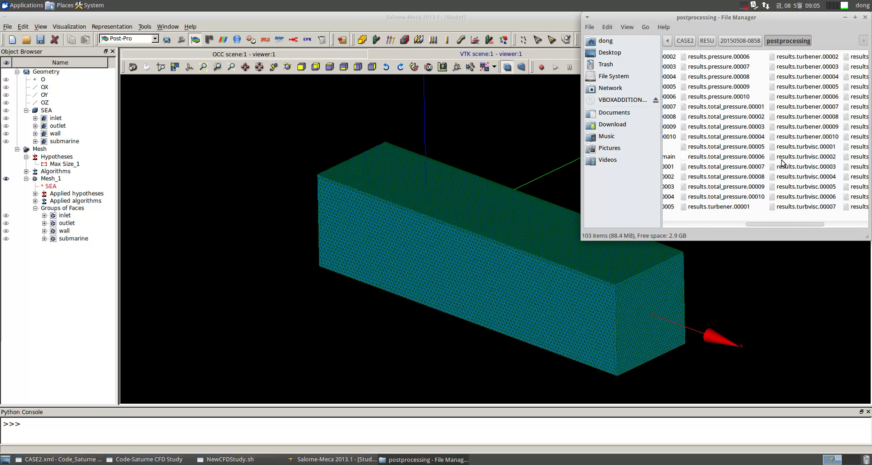
pyautogui.scroll(-1, 781, 163)
pyautogui.scroll(5, 781, 161)
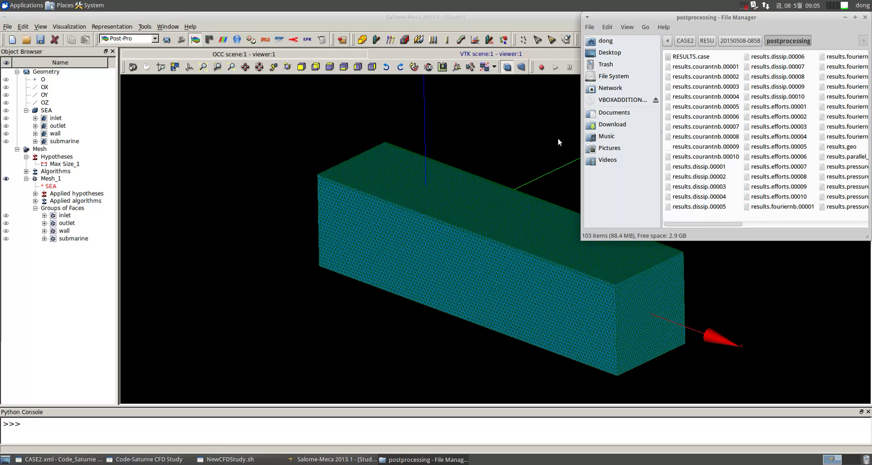
# Start importing a post-processing file into Post-Pro, browsing to CS2/CASE2/RESU with the file filter set to All Files.
pyautogui.click(348, 122)
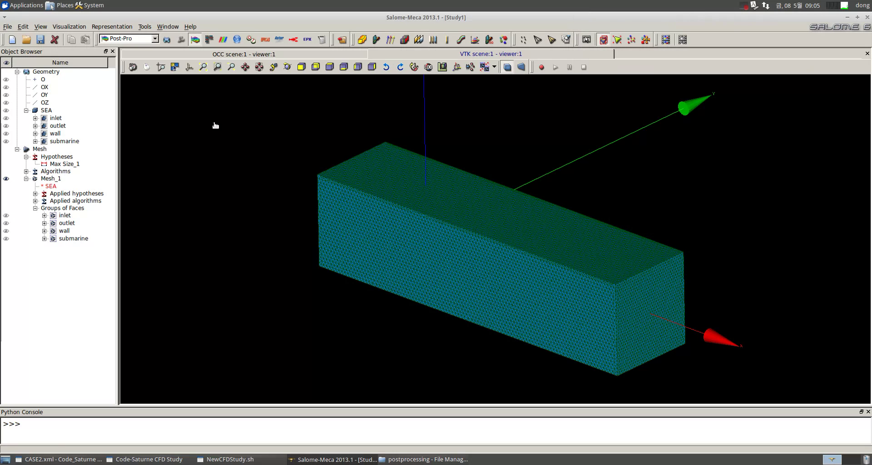
pyautogui.click(8, 26)
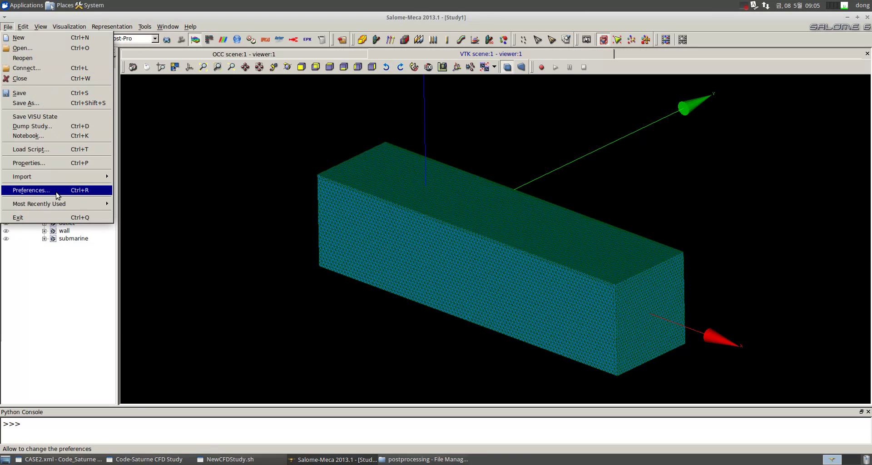
pyautogui.moveTo(64, 177)
pyautogui.click(135, 178)
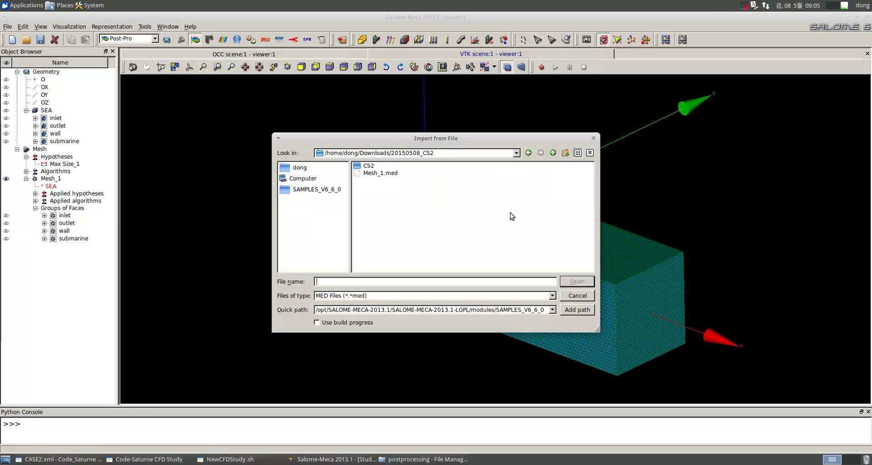
pyautogui.doubleClick(369, 166)
pyautogui.click(376, 166)
pyautogui.doubleClick(377, 166)
pyautogui.doubleClick(376, 174)
pyautogui.click(501, 295)
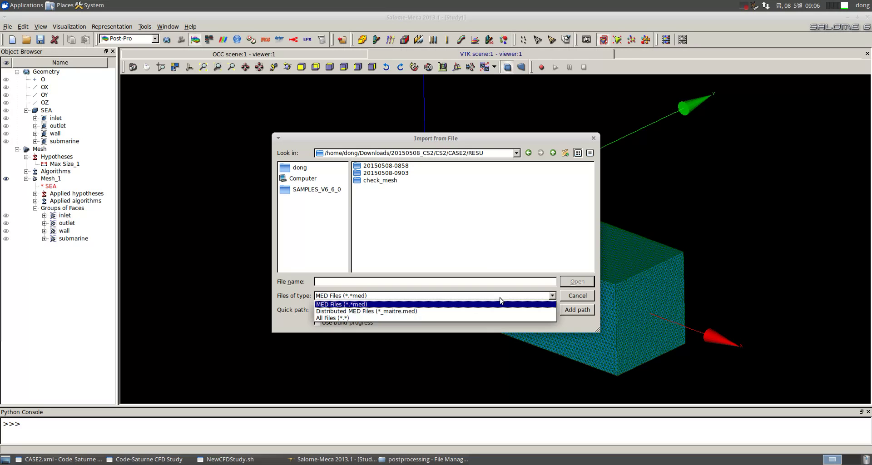
pyautogui.click(487, 317)
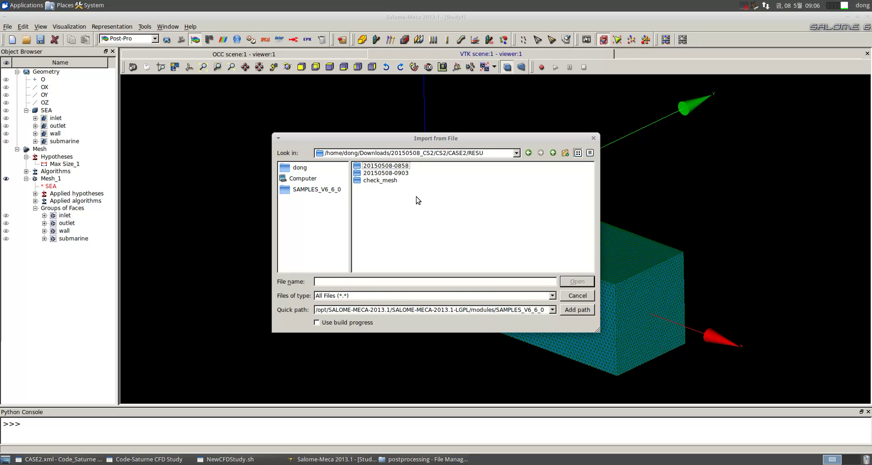
pyautogui.click(396, 175)
pyautogui.click(462, 458)
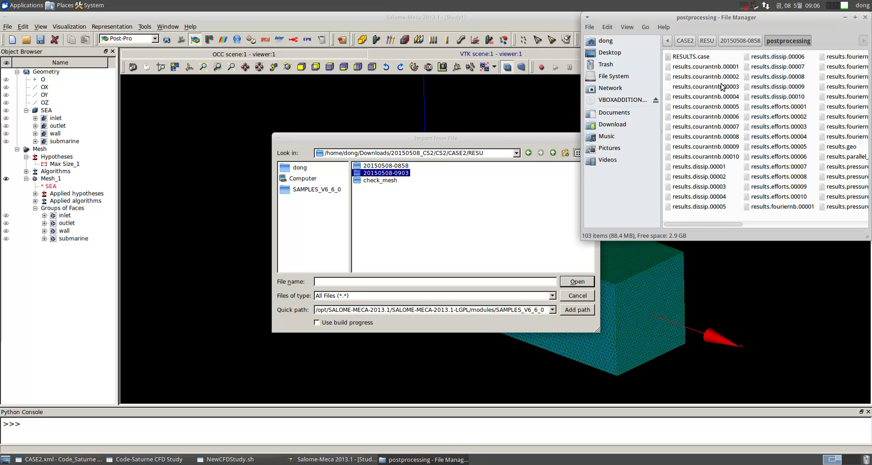
pyautogui.click(728, 42)
pyautogui.click(710, 42)
pyautogui.doubleClick(694, 68)
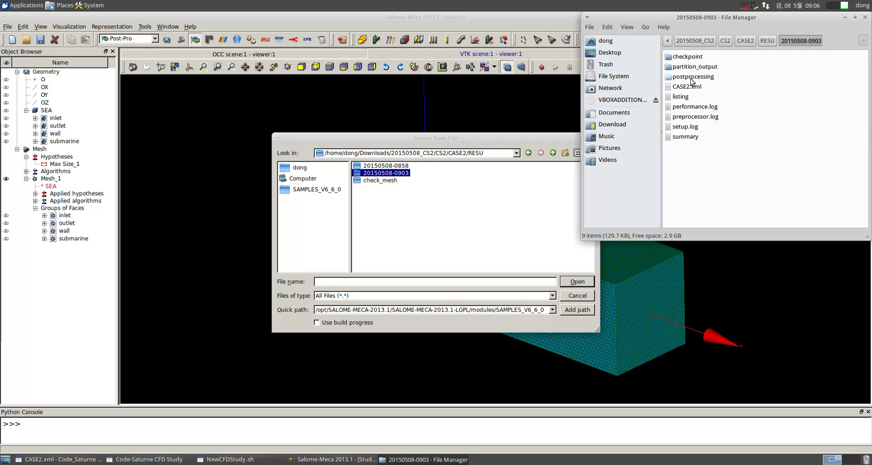
pyautogui.doubleClick(691, 82)
pyautogui.click(400, 177)
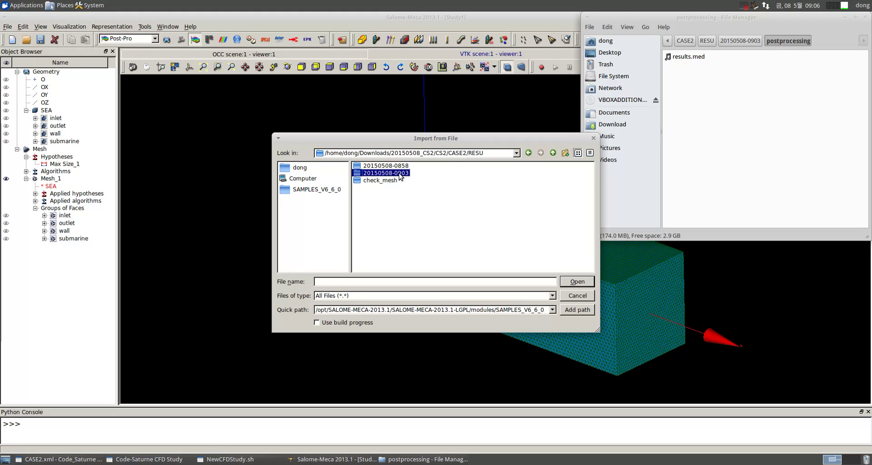
pyautogui.doubleClick(399, 177)
pyautogui.doubleClick(382, 180)
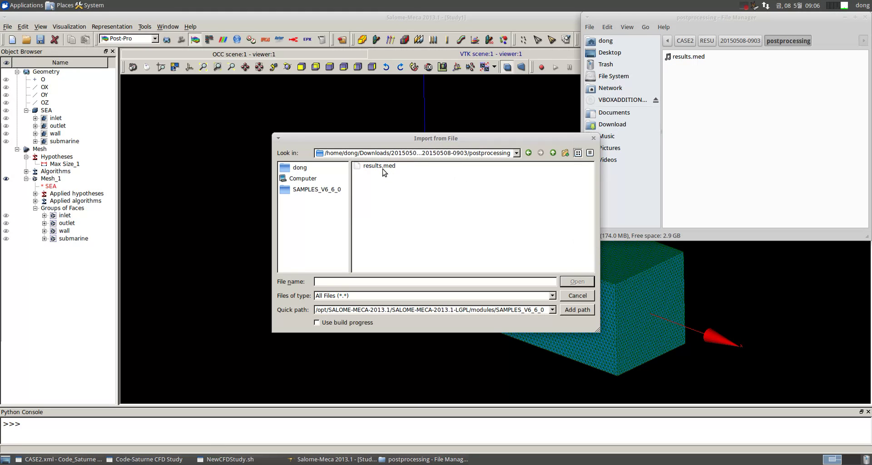
pyautogui.click(370, 167)
pyautogui.click(568, 282)
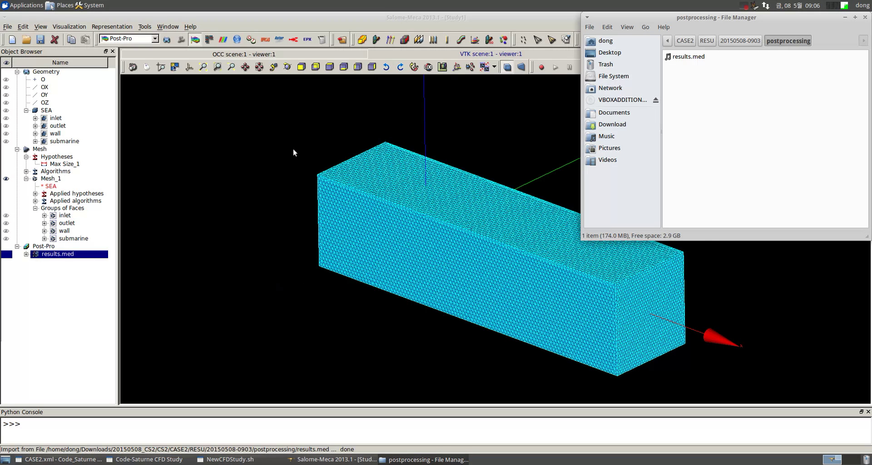
# Examine the Fields under the Boundary mesh of the imported results.med and the actions offered for them.
pyautogui.click(353, 153)
pyautogui.click(26, 254)
pyautogui.click(35, 262)
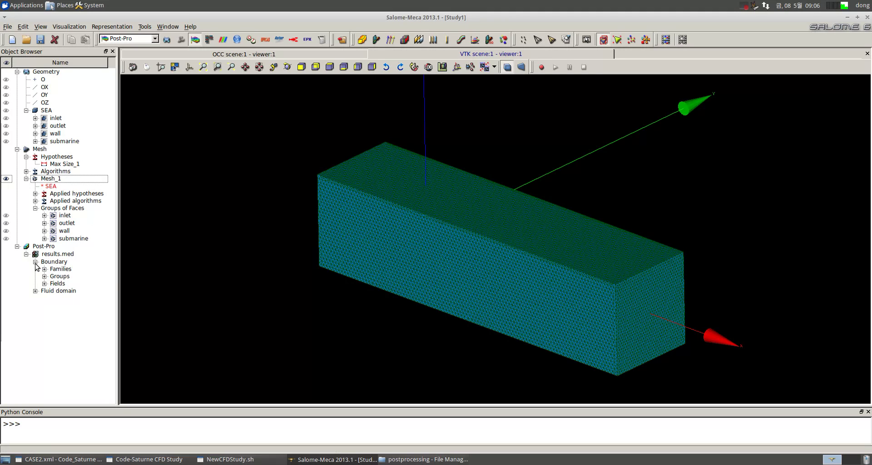
pyautogui.click(44, 285)
pyautogui.click(57, 285)
pyautogui.rightClick(57, 286)
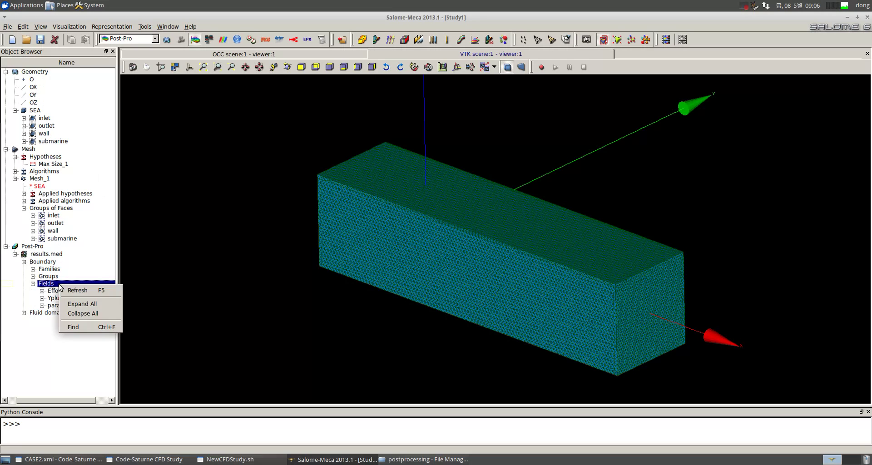
pyautogui.click(33, 287)
pyautogui.click(33, 284)
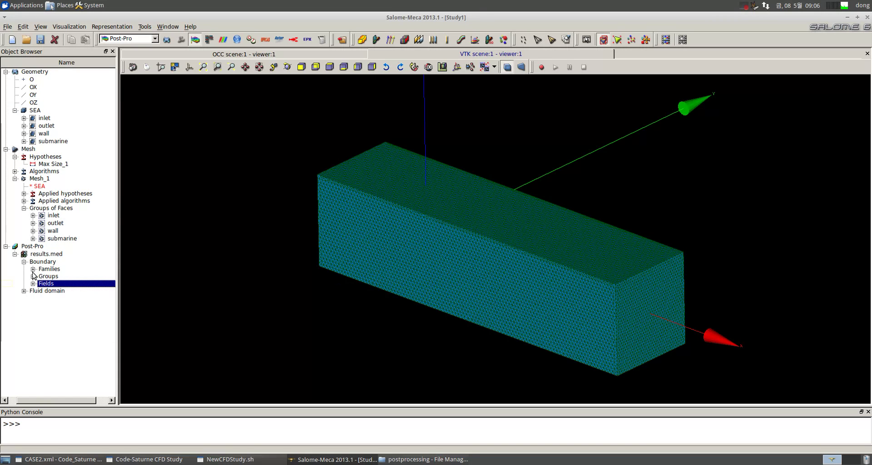
# Create a presentation of the onCells family under the Boundary mesh of results.med.
pyautogui.click(33, 268)
pyautogui.click(57, 283)
pyautogui.rightClick(115, 285)
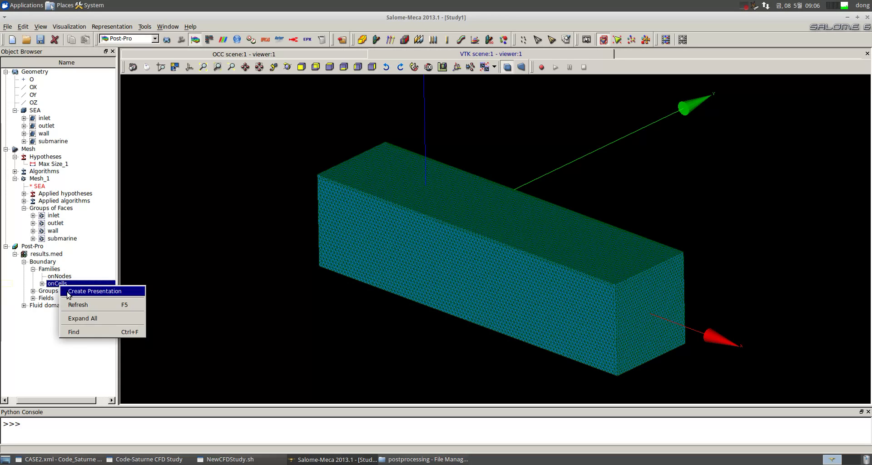
pyautogui.click(145, 287)
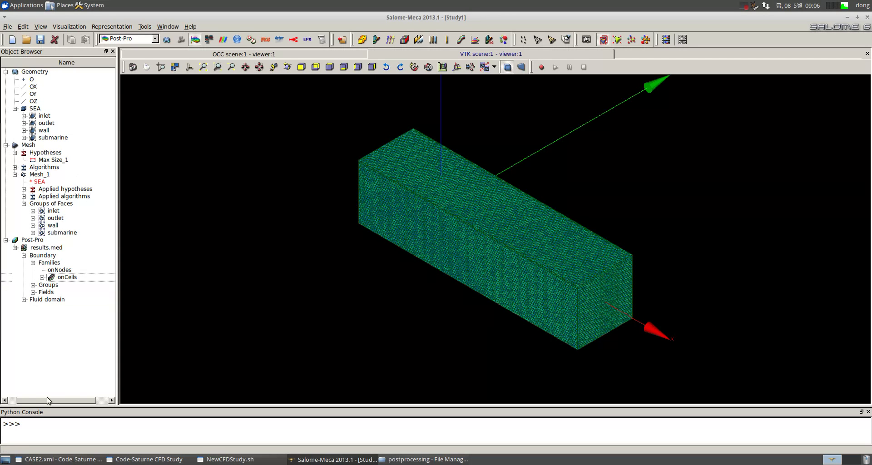
# Hide Mesh_1 and the coordinate axes in the 3D view, keeping the onCells presentation displayed.
pyautogui.moveTo(30, 400); pyautogui.dragTo(20, 400)
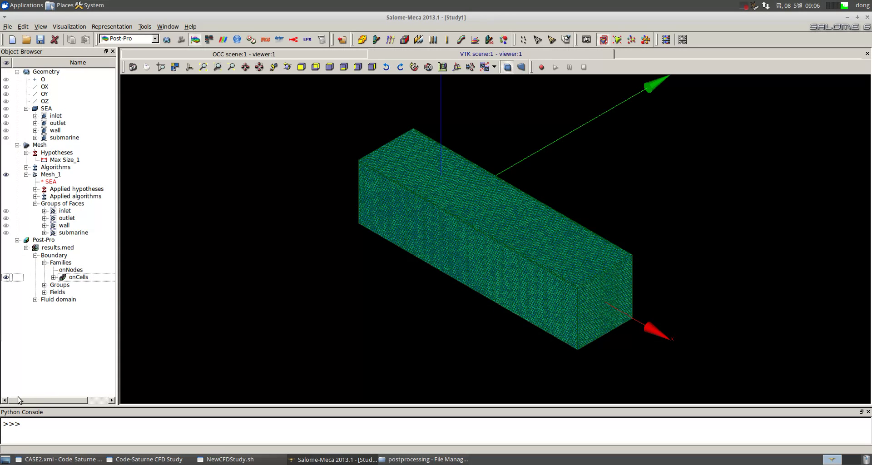
pyautogui.click(6, 174)
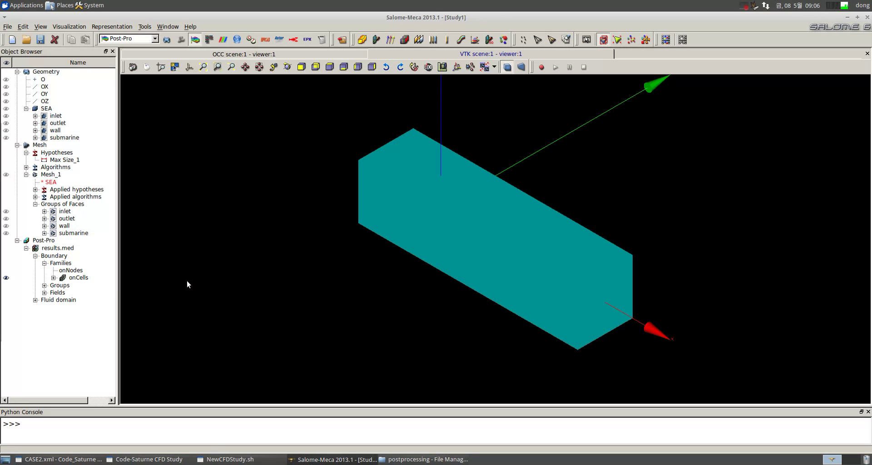
pyautogui.keyDown('ctrl'); pyautogui.moveTo(489, 323); pyautogui.dragTo(561, 294, button='right'); pyautogui.keyUp('ctrl')
pyautogui.click(189, 67)
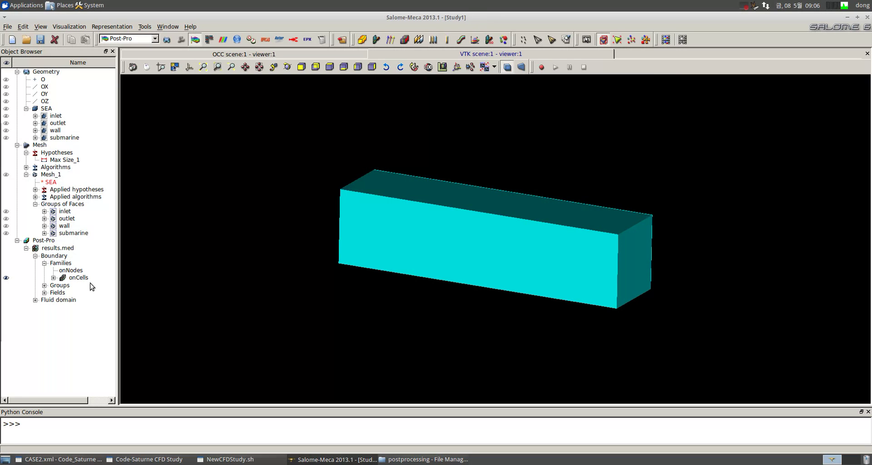
# Set the transparency of the onCells presentation to 70% to look inside the boundary.
pyautogui.rightClick(75, 278)
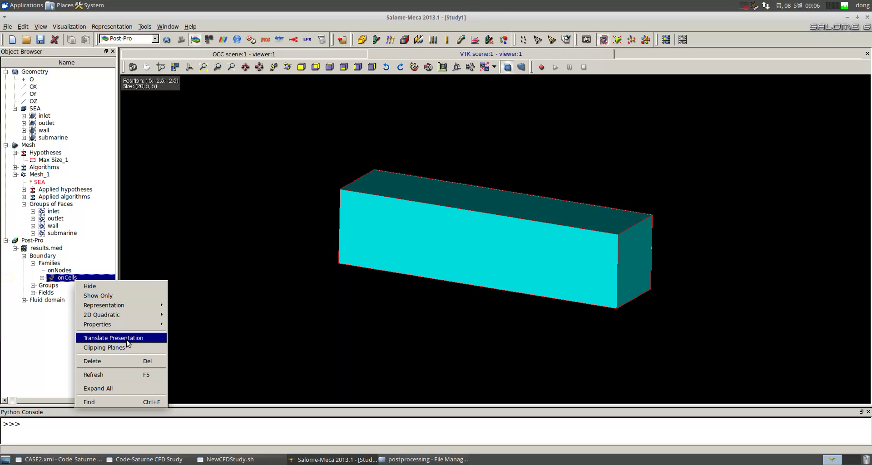
pyautogui.moveTo(136, 324)
pyautogui.click(197, 336)
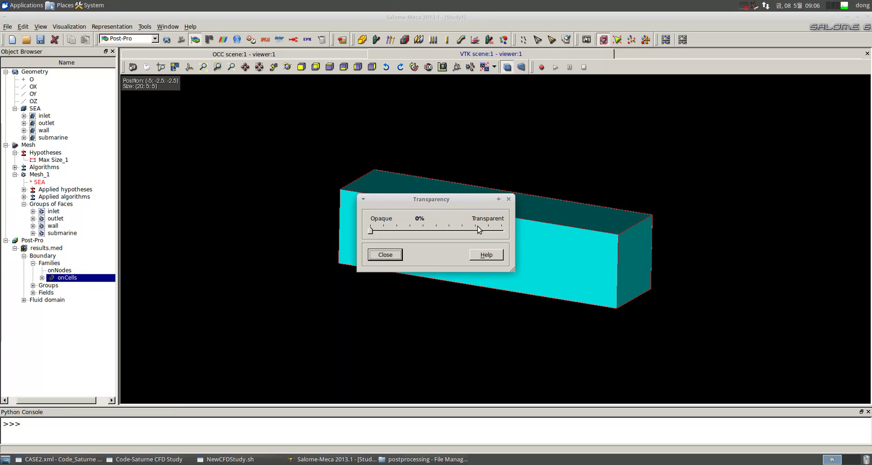
pyautogui.click(446, 231)
pyautogui.moveTo(442, 231); pyautogui.dragTo(463, 231)
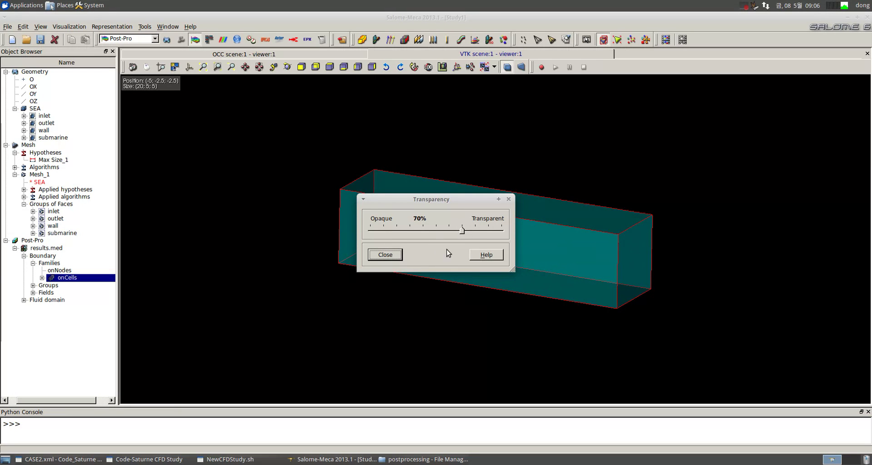
pyautogui.click(385, 255)
pyautogui.click(364, 306)
pyautogui.keyDown('ctrl'); pyautogui.moveTo(364, 307); pyautogui.dragTo(318, 304, button='right'); pyautogui.keyUp('ctrl')
# Create a scalar map of the Fluid domain's Pressure field with the default scalar bar settings.
pyautogui.click(24, 300)
pyautogui.click(32, 321)
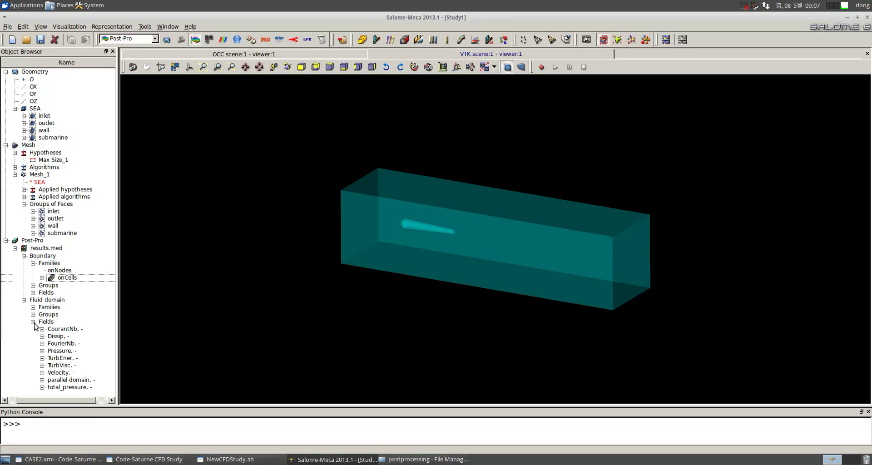
pyautogui.rightClick(65, 352)
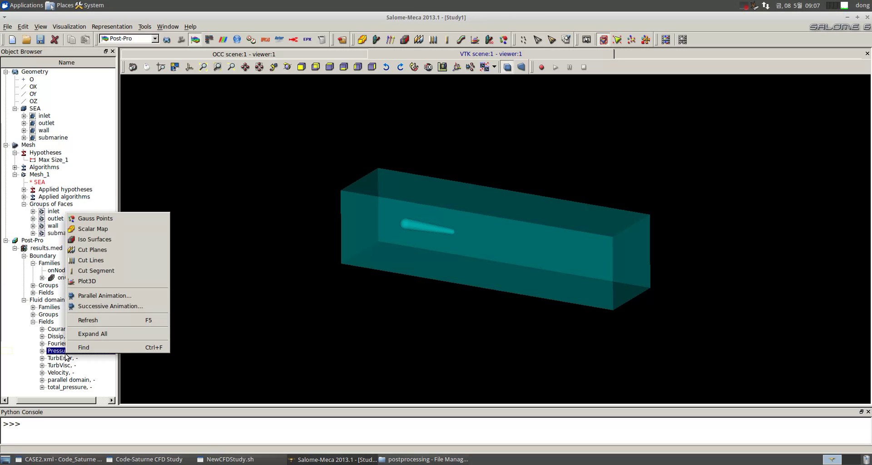
pyautogui.click(115, 229)
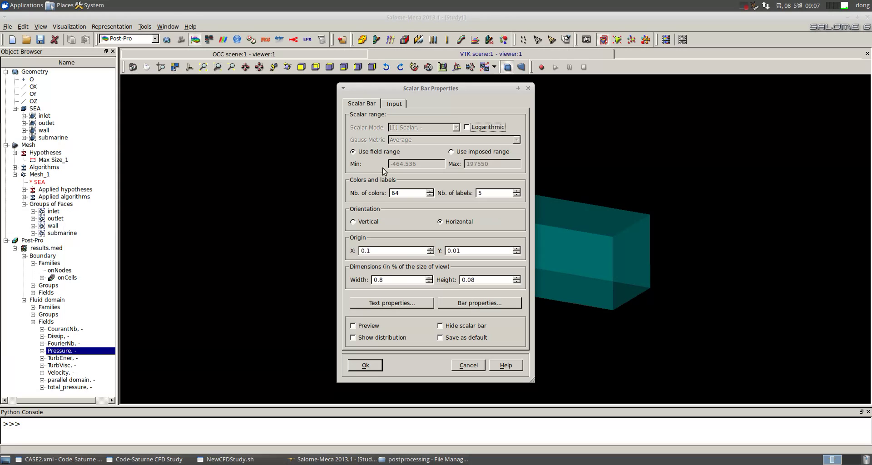
pyautogui.click(365, 366)
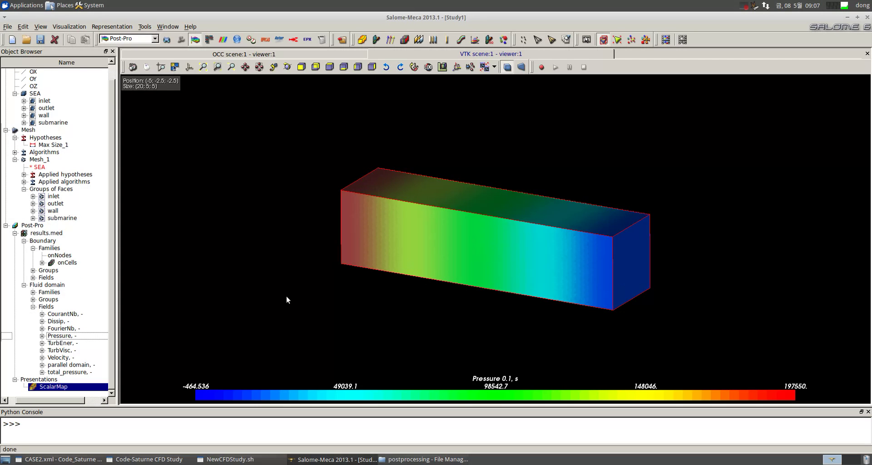
# Set the transparency of the pressure scalar map to 24%.
pyautogui.click(65, 388)
pyautogui.rightClick(65, 388)
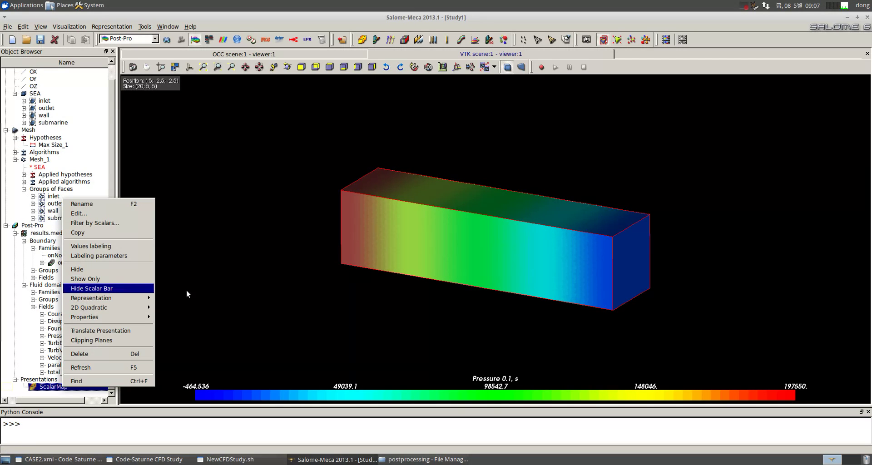
pyautogui.click(85, 278)
pyautogui.scroll(4, 479, 285)
pyautogui.scroll(2, 480, 300)
pyautogui.rightClick(83, 391)
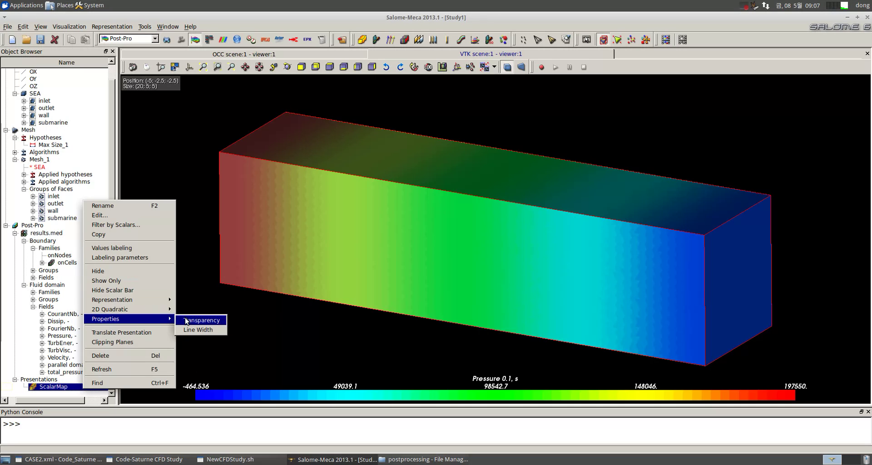
pyautogui.click(200, 320)
pyautogui.moveTo(372, 231); pyautogui.dragTo(416, 231)
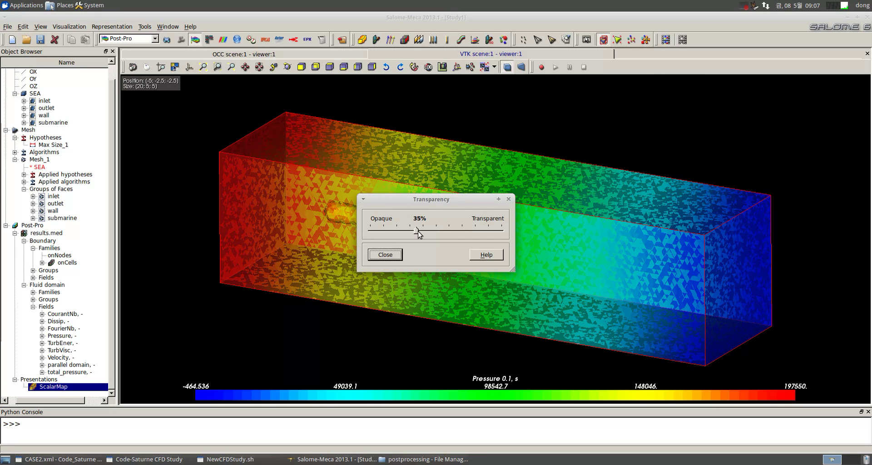
pyautogui.click(416, 231)
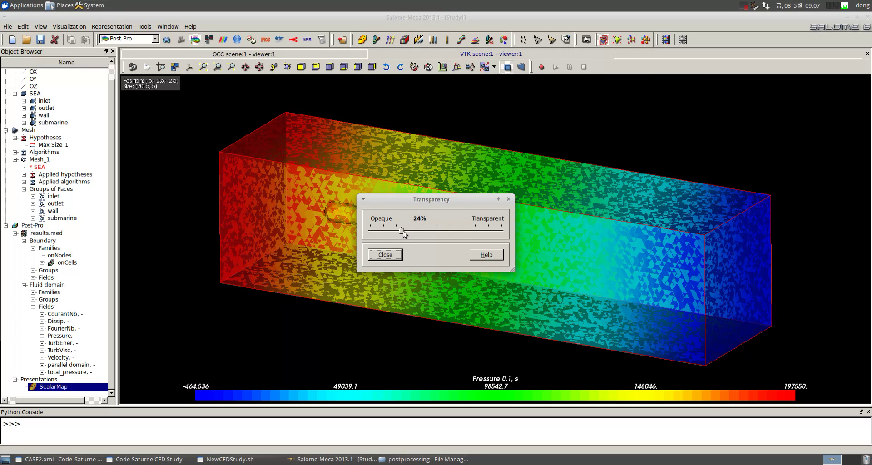
pyautogui.click(385, 255)
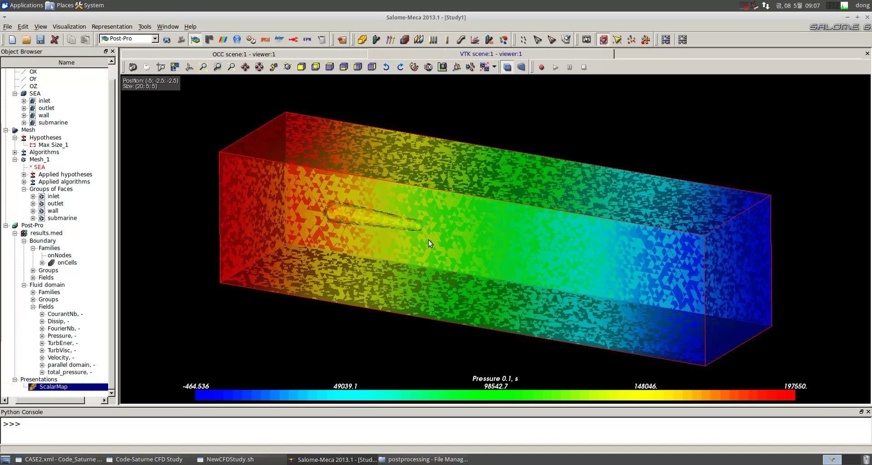
# Show the time-step slider and play the pressure scalar map from 0.1 s to 1 s.
pyautogui.click(665, 41)
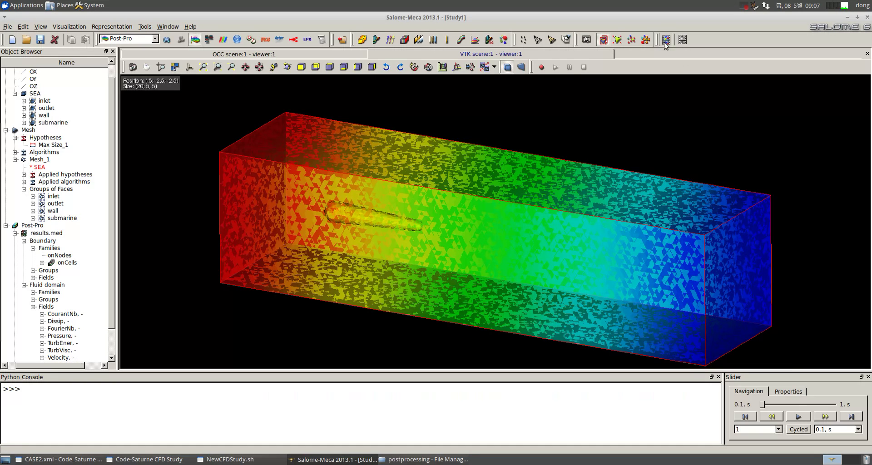
pyautogui.click(799, 417)
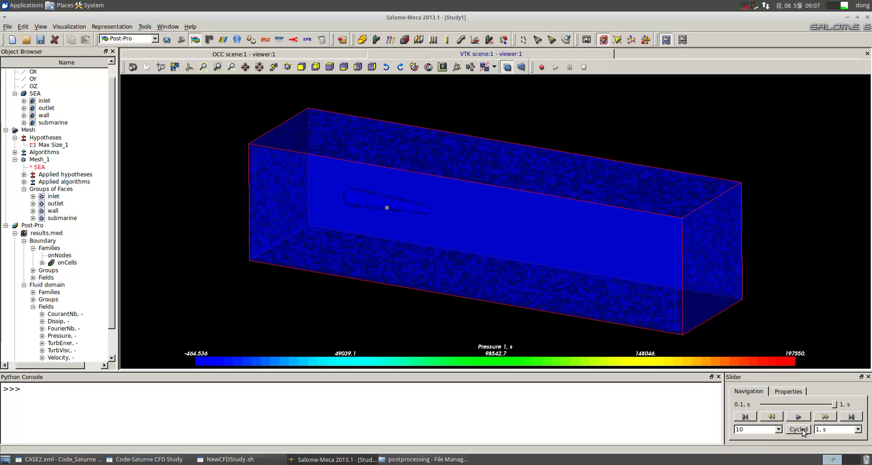
pyautogui.click(263, 318)
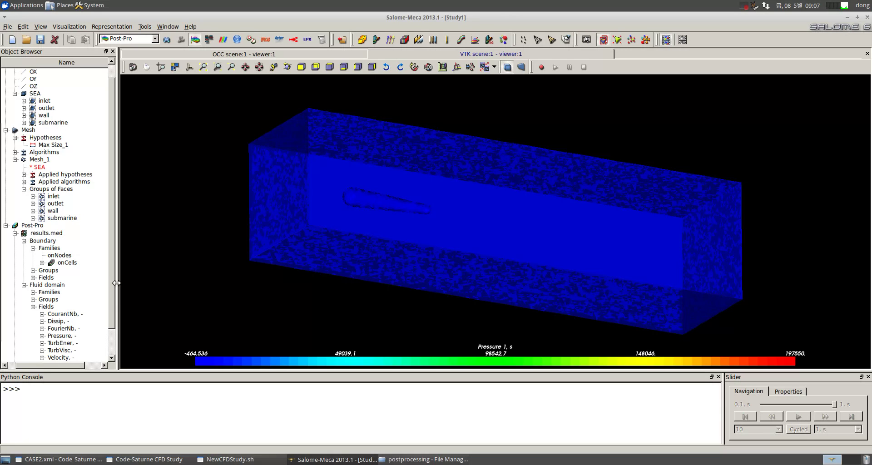
# Delete the pressure ScalarMap presentation and confirm the deletion.
pyautogui.scroll(-2, 111, 306)
pyautogui.rightClick(54, 359)
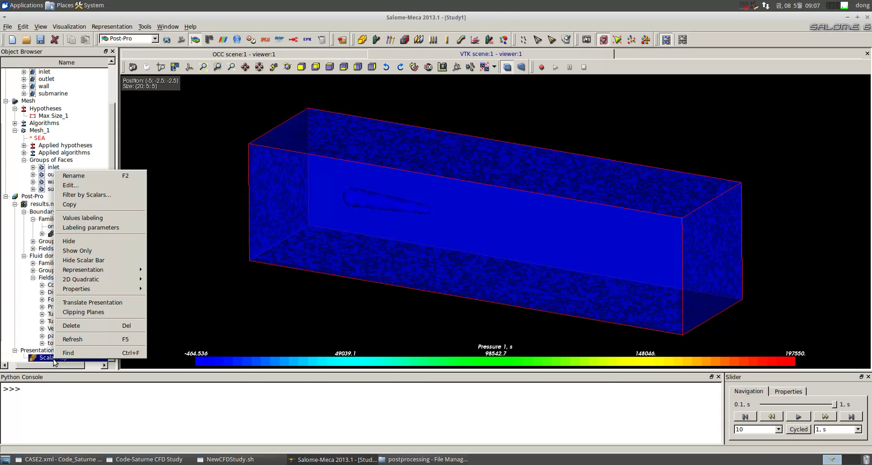
pyautogui.click(72, 325)
pyautogui.click(414, 274)
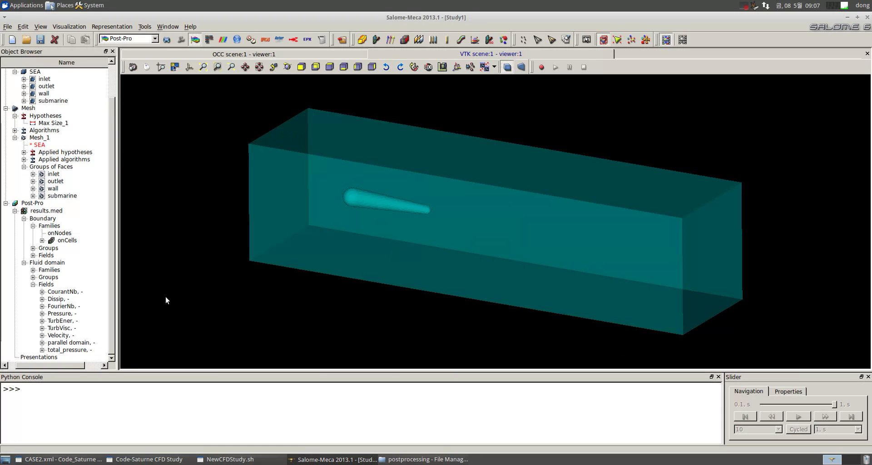
# Create an Iso Surfaces presentation of the Fluid domain's Pressure field with 10 surfaces and magnitude coloring over the scalar bar range.
pyautogui.click(66, 314)
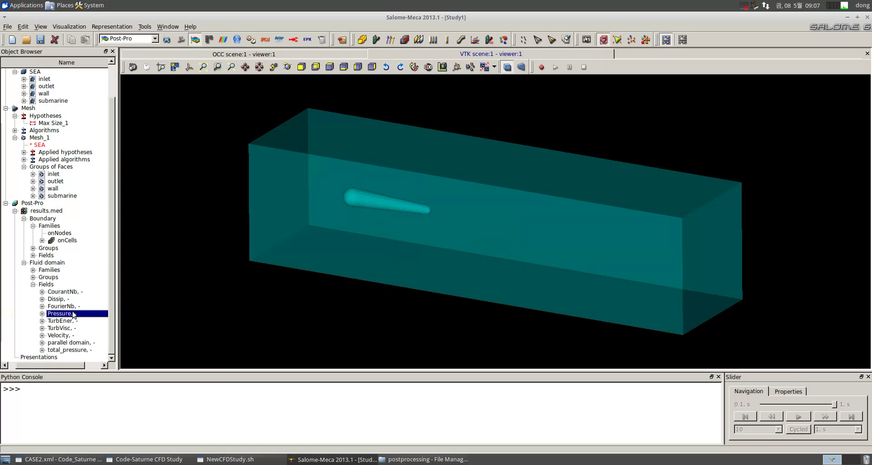
pyautogui.rightClick(71, 314)
pyautogui.click(118, 201)
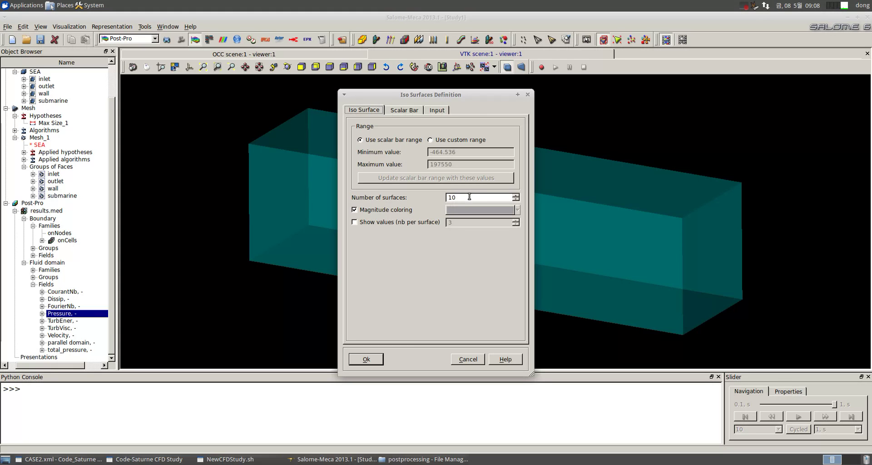
pyautogui.click(366, 358)
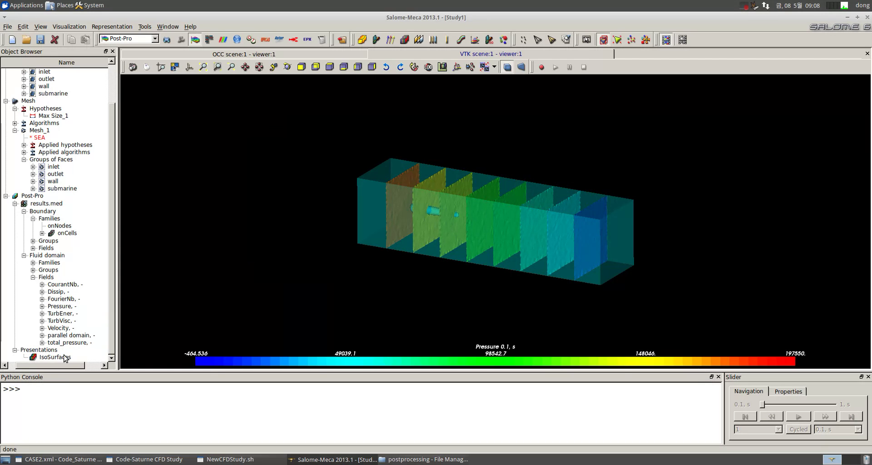
# Play the pressure iso surfaces through to 1 s and back to 0.1 s, and hide them in the viewer.
pyautogui.click(800, 417)
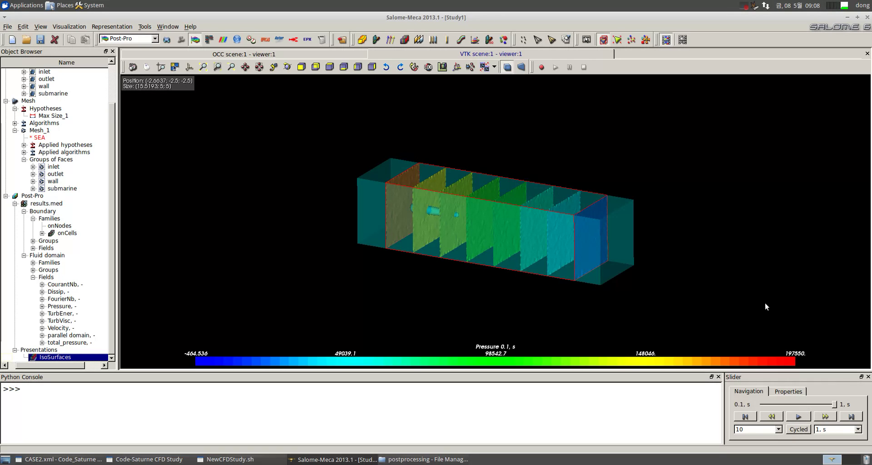
pyautogui.click(743, 416)
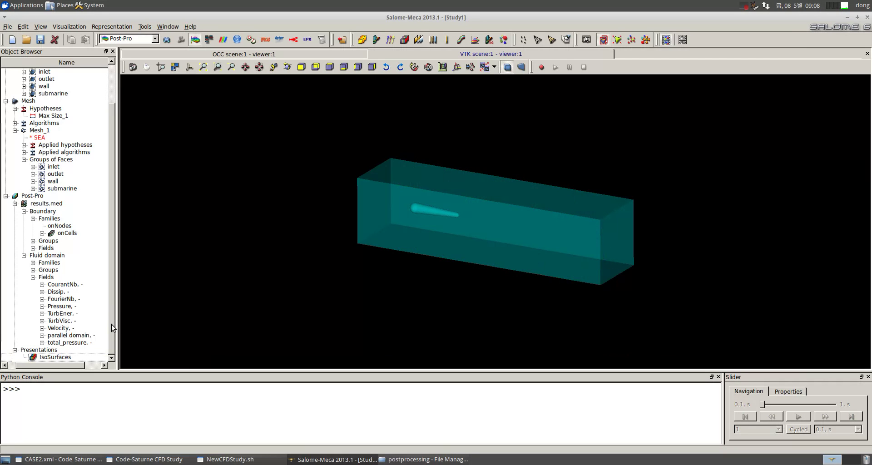
pyautogui.click(5, 365)
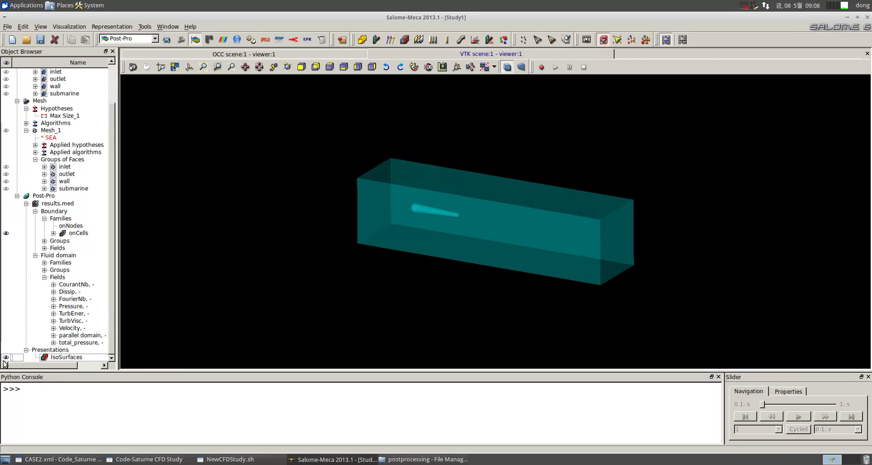
pyautogui.click(8, 358)
pyautogui.click(160, 344)
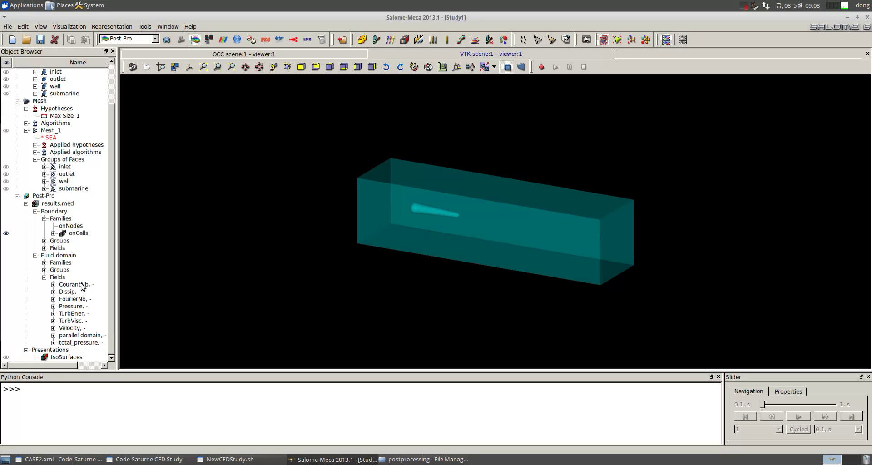
# Create stream lines of the Fluid domain's Velocity field with magnitude coloring, keeping the default source and step settings.
pyautogui.click(73, 328)
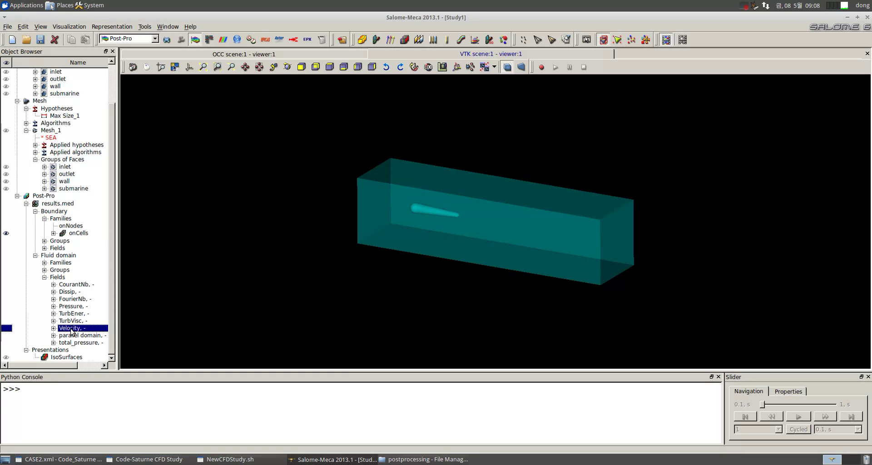
pyautogui.rightClick(61, 331)
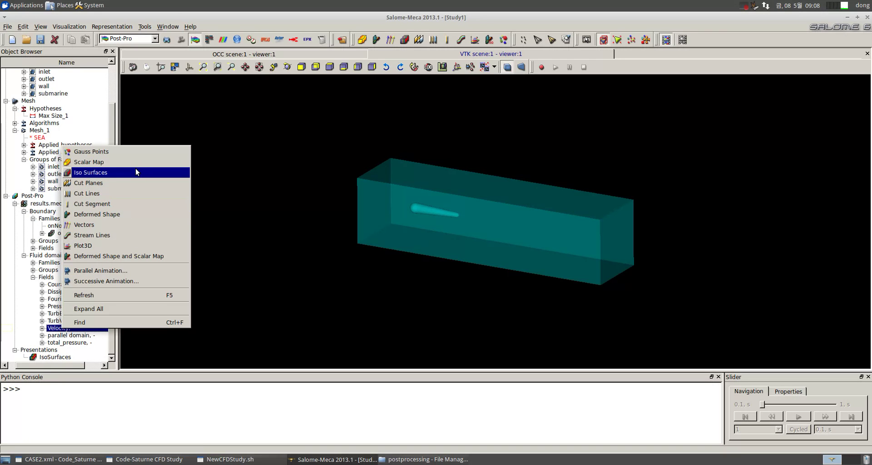
pyautogui.click(120, 227)
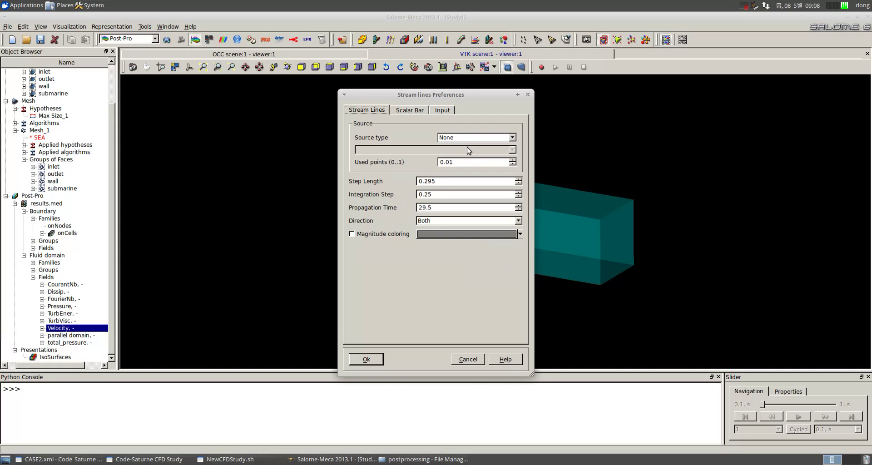
pyautogui.click(416, 111)
pyautogui.click(366, 111)
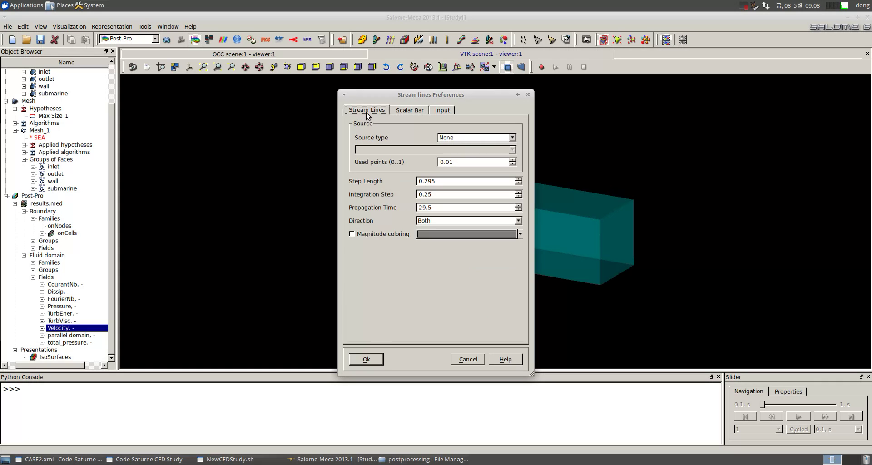
pyautogui.click(359, 234)
pyautogui.click(365, 359)
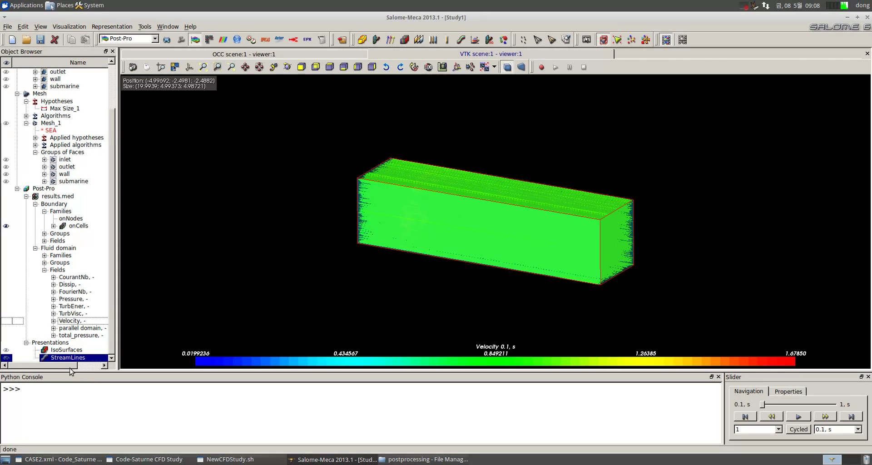
# Play the velocity stream lines up to 0.4 s and back to 0.1 s, and hide them in the viewer.
pyautogui.click(798, 416)
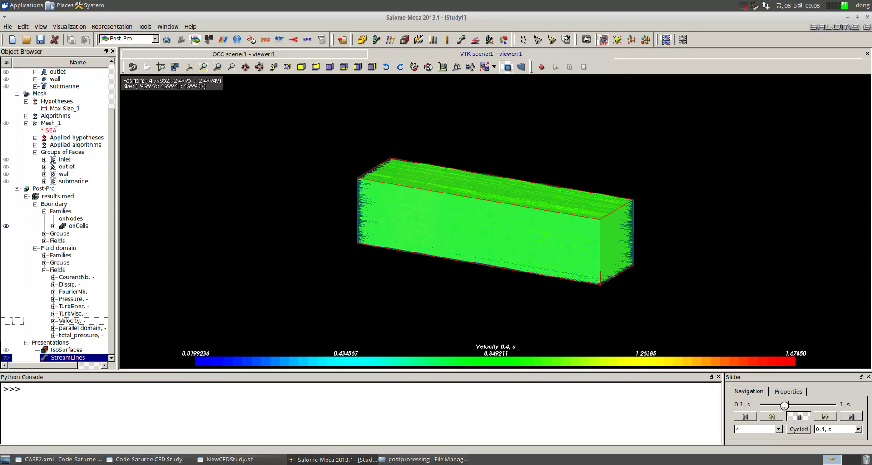
pyautogui.moveTo(783, 404); pyautogui.dragTo(762, 405)
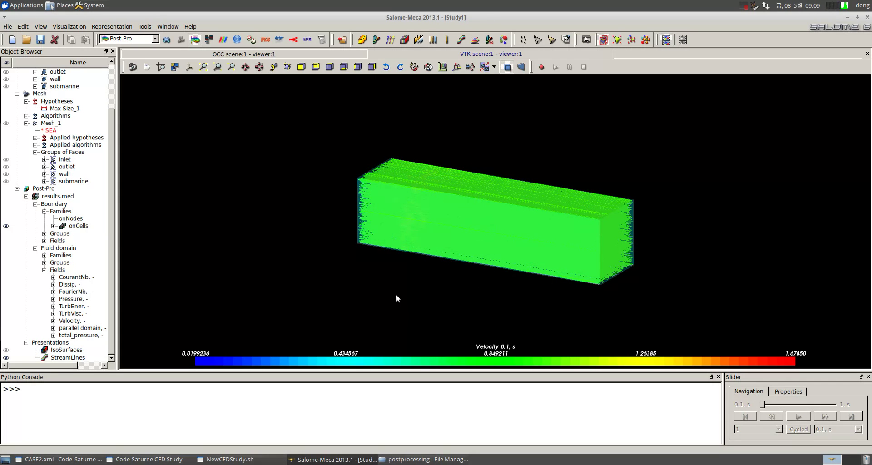
pyautogui.click(5, 358)
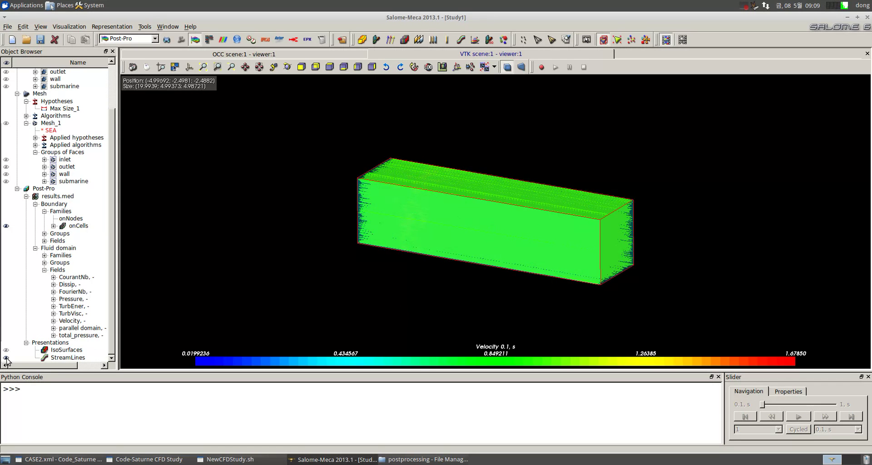
pyautogui.click(69, 361)
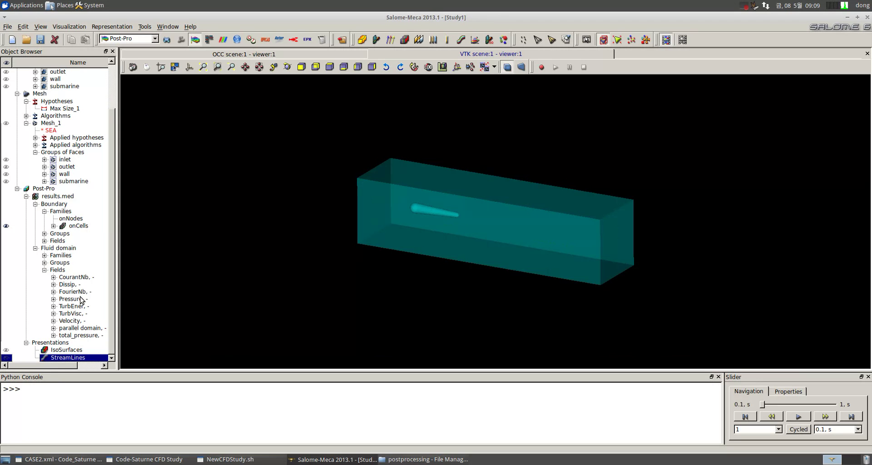
# Create an Iso Surfaces presentation of the Velocity field with 10 surfaces and magnitude coloring.
pyautogui.rightClick(75, 321)
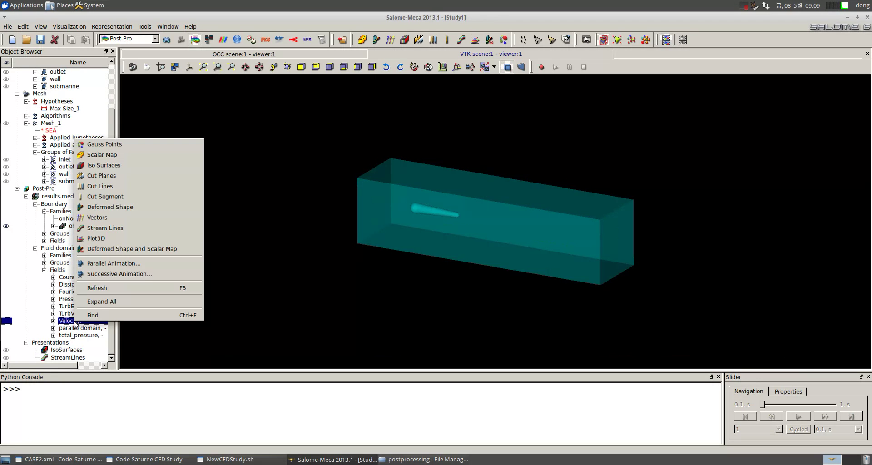
pyautogui.click(109, 166)
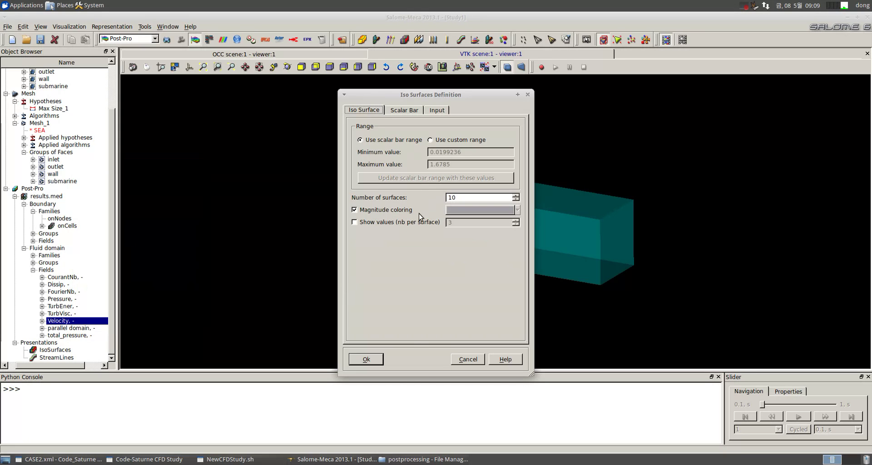
pyautogui.click(366, 359)
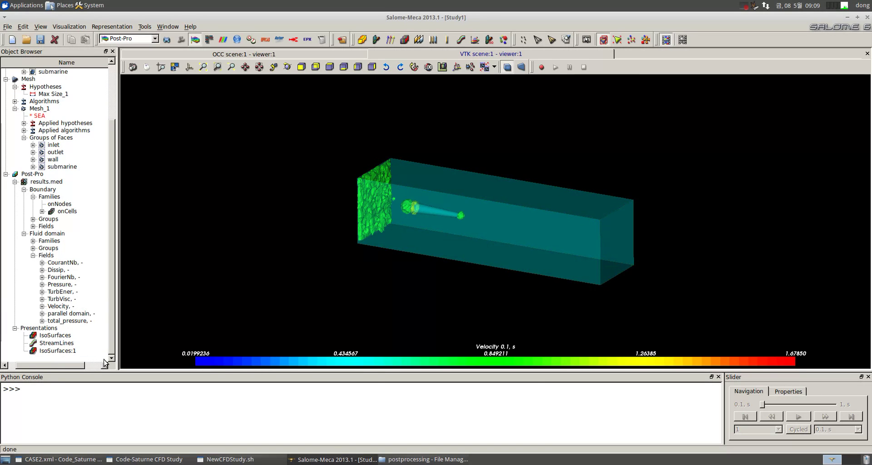
# Play the velocity iso surfaces from 0.1 s to 1 s and hide them in the viewer.
pyautogui.click(798, 417)
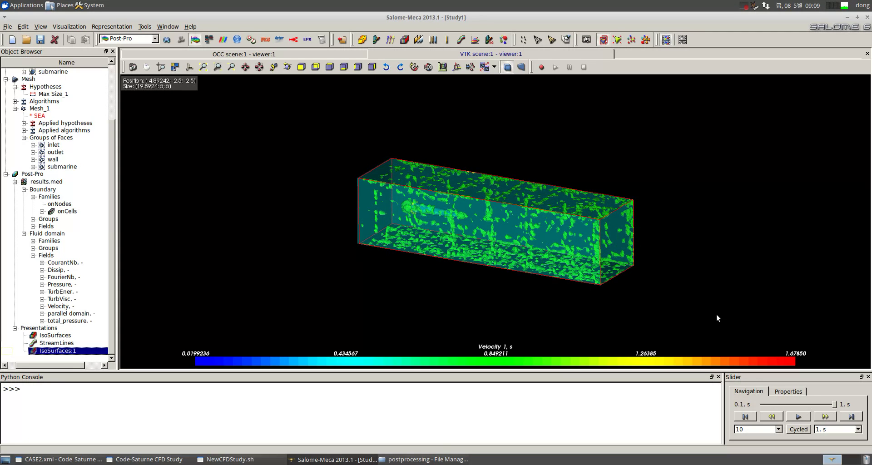
pyautogui.scroll(5, 534, 259)
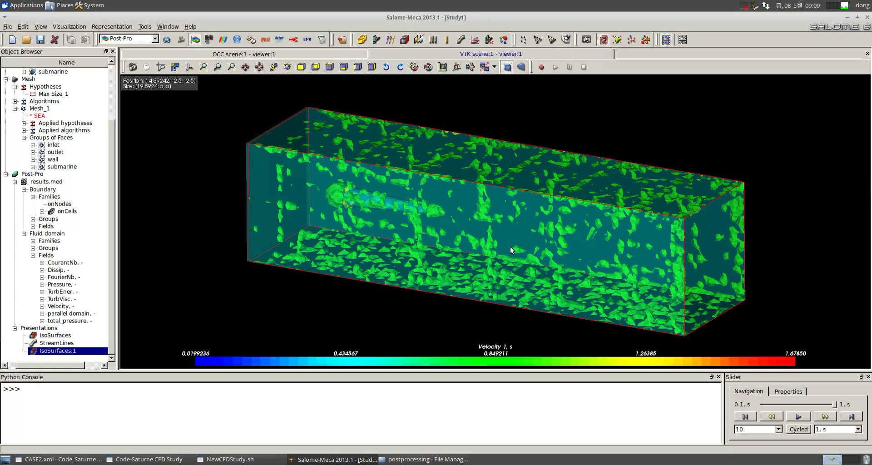
pyautogui.click(4, 365)
pyautogui.click(6, 352)
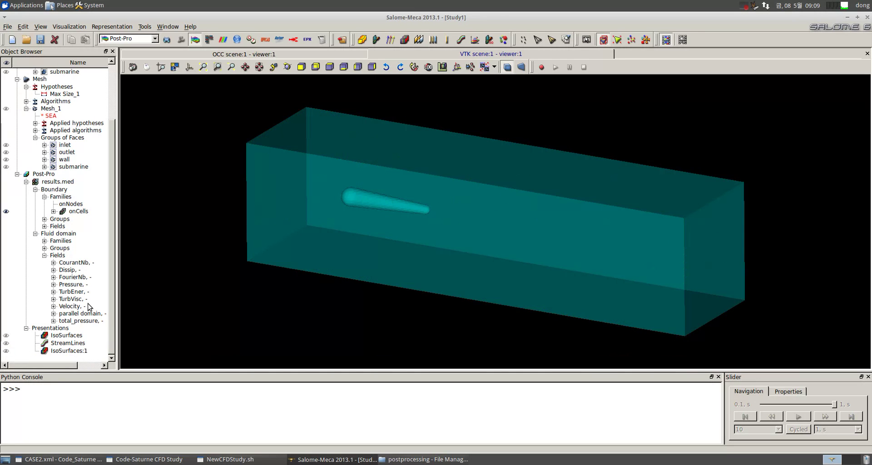
# Create a Vectors presentation of the Velocity field with arrow glyphs, tail position and the default scale factor of 0.103568.
pyautogui.rightClick(75, 308)
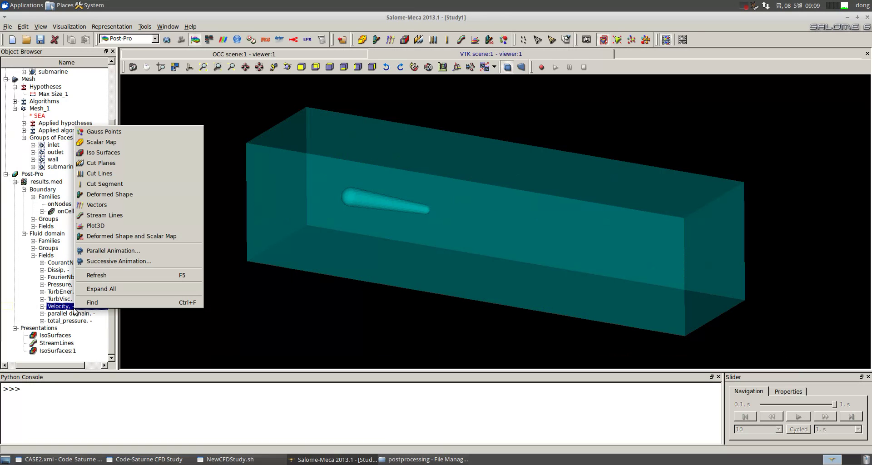
pyautogui.click(155, 207)
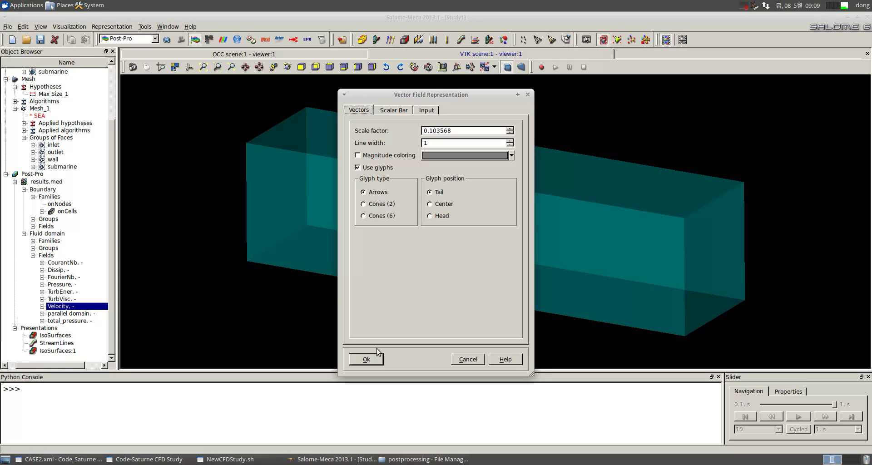
pyautogui.click(376, 358)
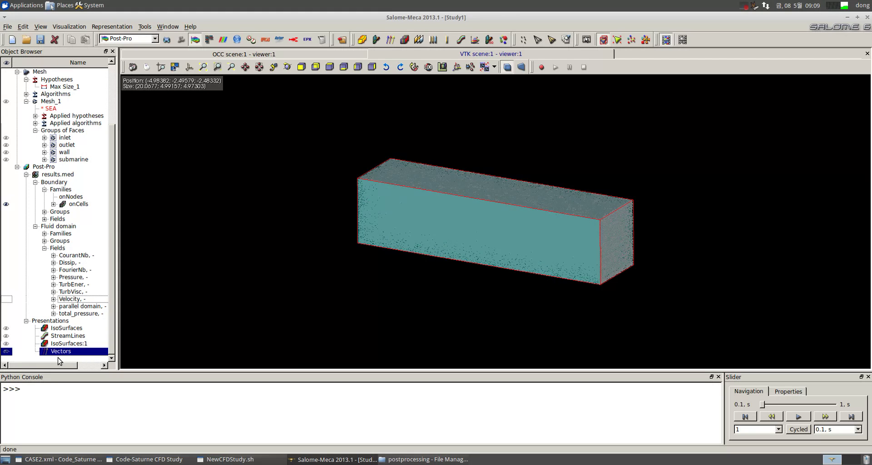
# Edit the velocity Vectors presentation to enable magnitude coloring.
pyautogui.rightClick(60, 358)
pyautogui.click(129, 191)
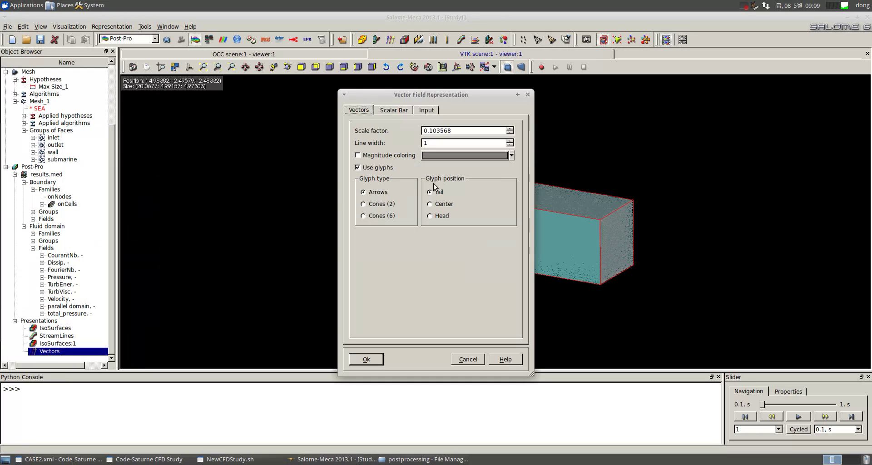
pyautogui.click(357, 155)
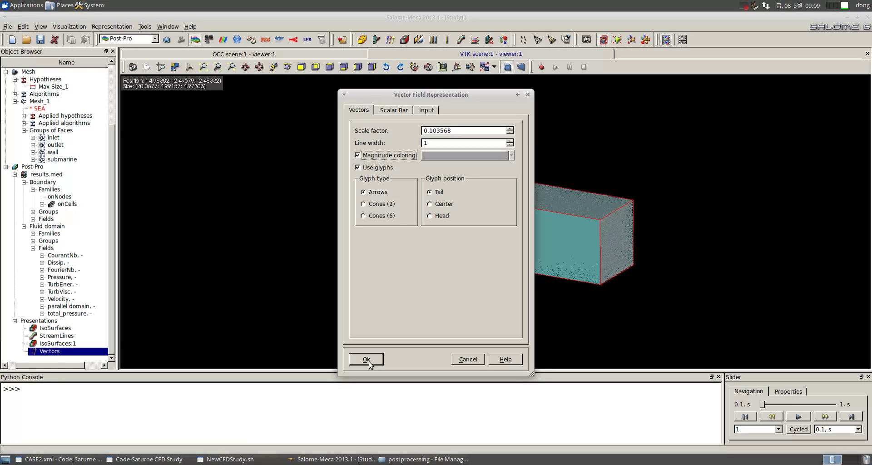
pyautogui.click(369, 361)
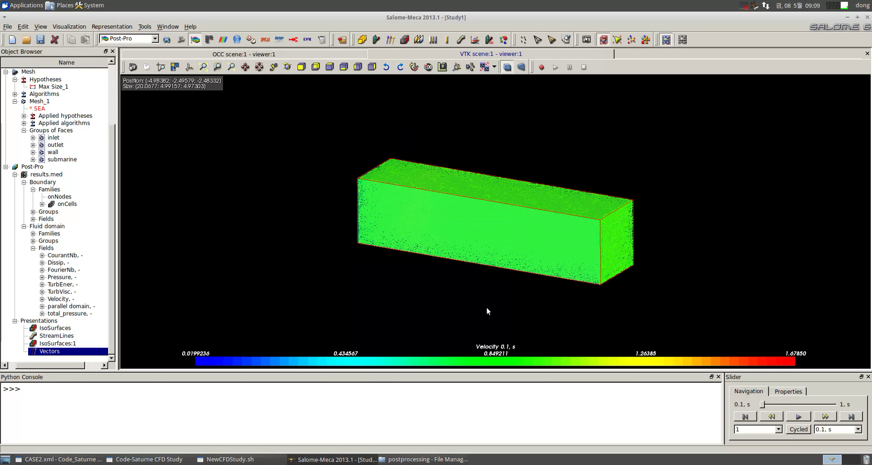
# Edit the velocity Vectors presentation to use an imposed scalar range with a maximum of 0.1.
pyautogui.click(496, 292)
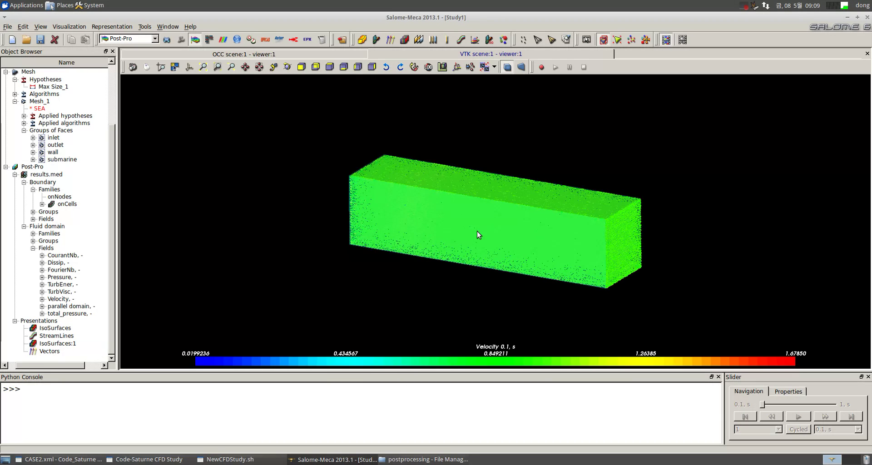
pyautogui.scroll(5, 478, 239)
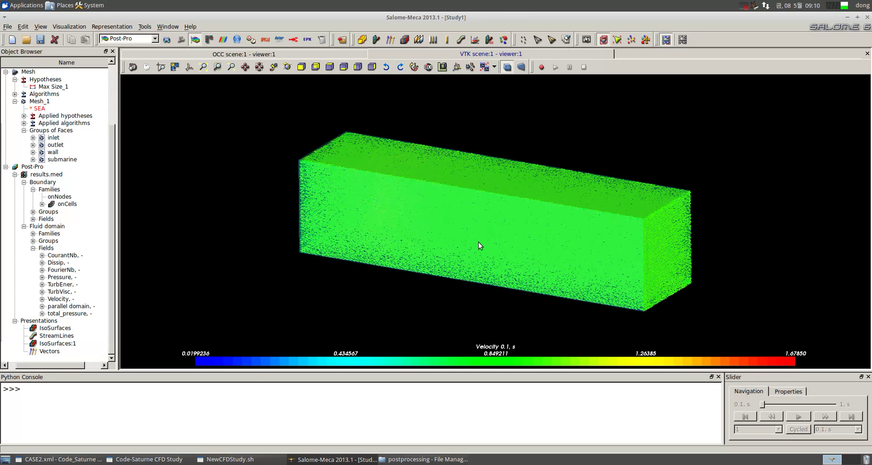
pyautogui.scroll(4, 479, 243)
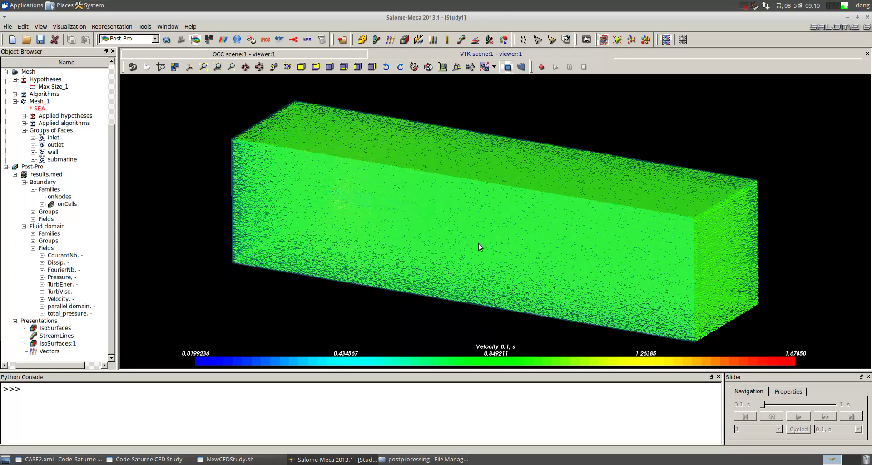
pyautogui.scroll(2, 478, 243)
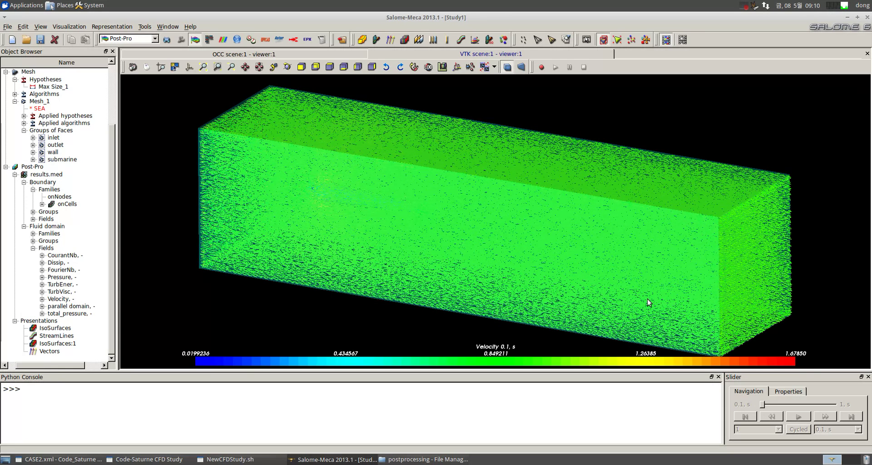
pyautogui.keyDown('ctrl'); pyautogui.moveTo(452, 234); pyautogui.dragTo(50, 355); pyautogui.keyUp('ctrl')
pyautogui.rightClick(50, 353)
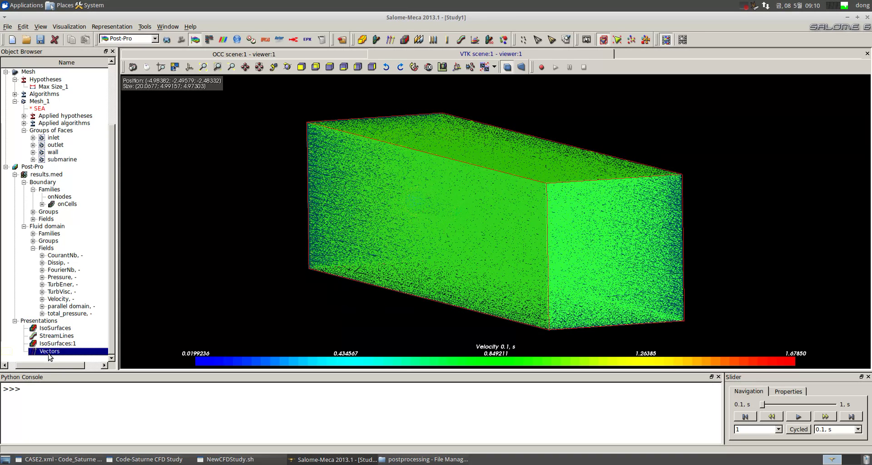
pyautogui.click(108, 194)
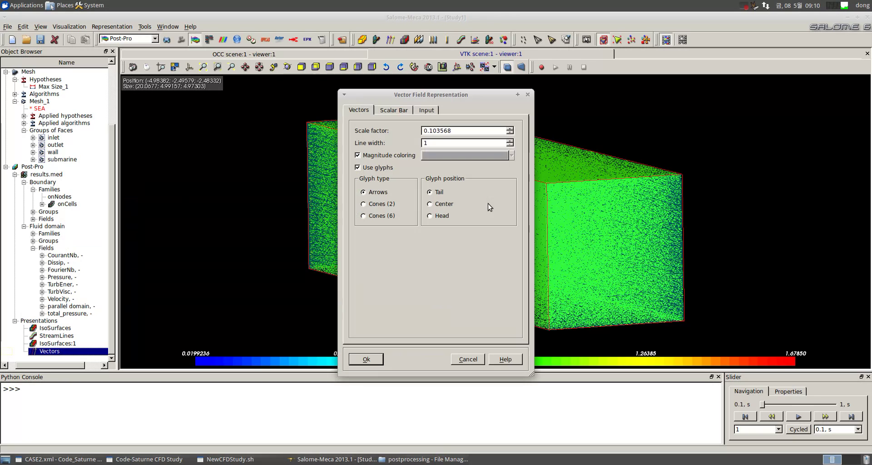
pyautogui.click(396, 111)
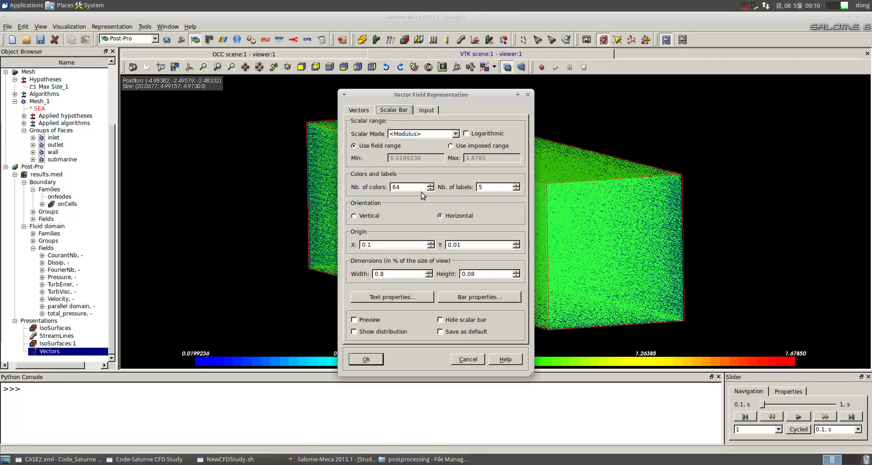
pyautogui.click(361, 111)
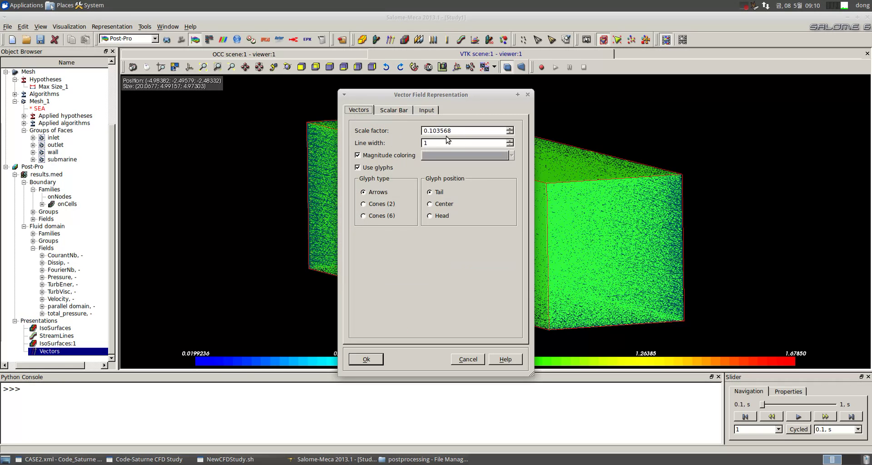
pyautogui.click(394, 112)
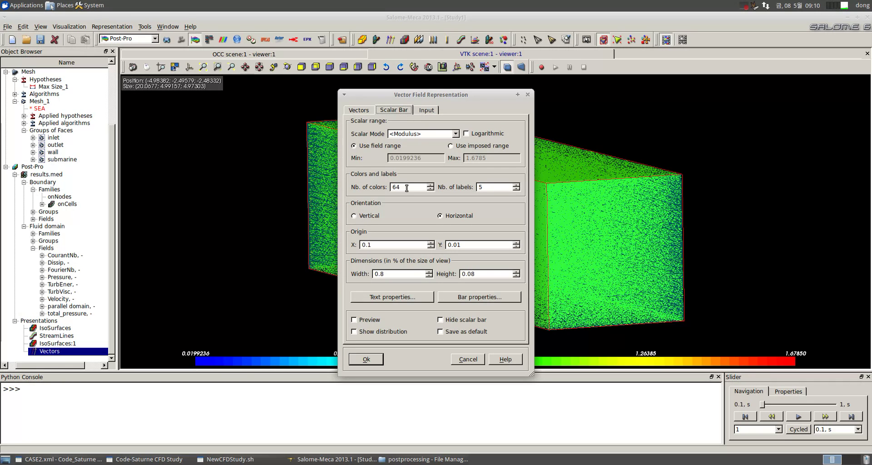
pyautogui.click(451, 146)
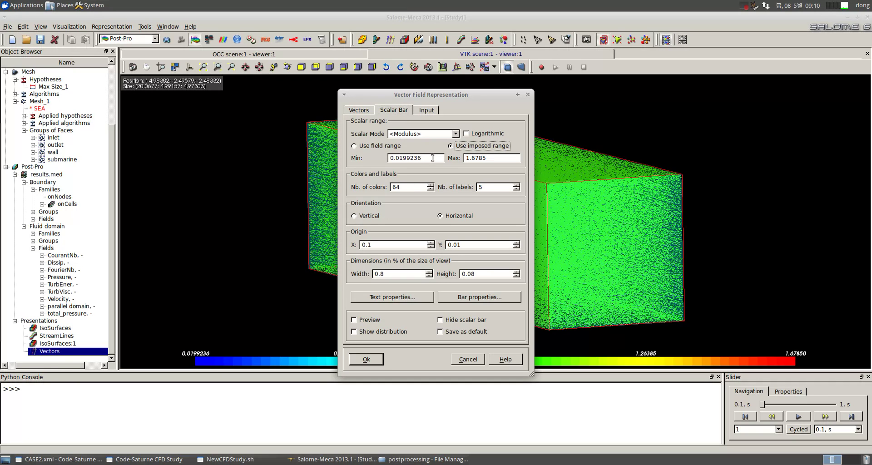
pyautogui.press('Tab')
pyautogui.press('Tab')
pyautogui.write('0.51')
pyautogui.click(368, 360)
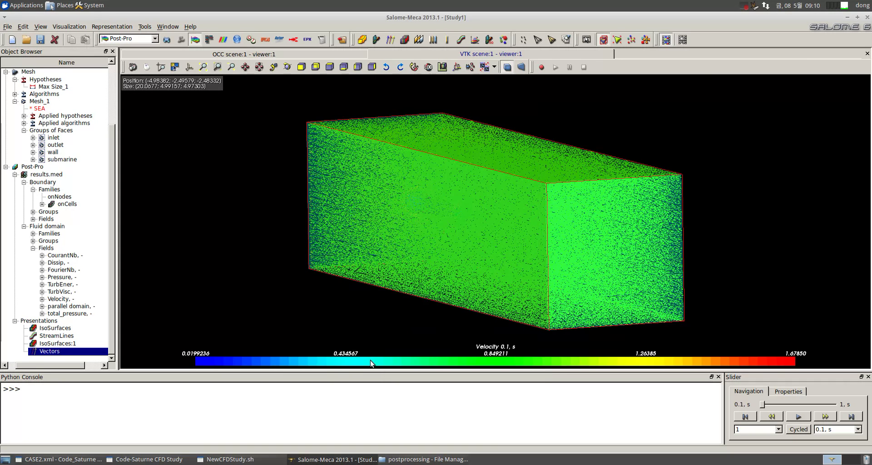
# Set the maximum of the Vectors presentation's imposed scalar range to 1.
pyautogui.rightClick(83, 356)
pyautogui.click(118, 291)
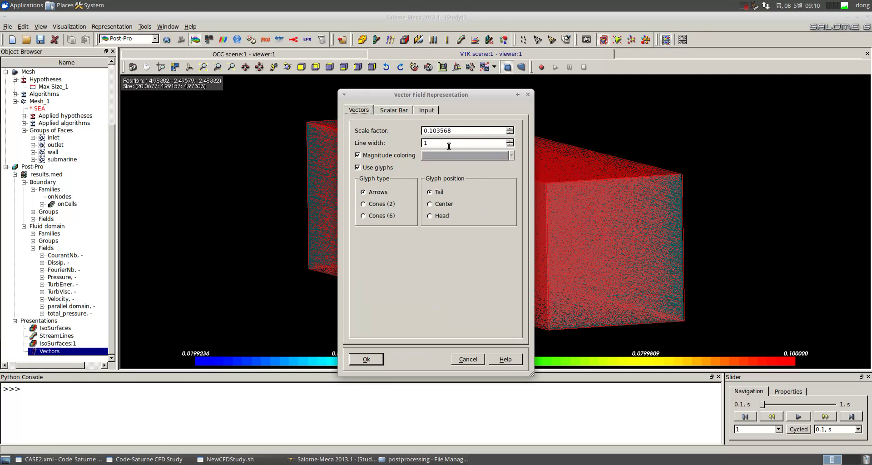
pyautogui.click(394, 110)
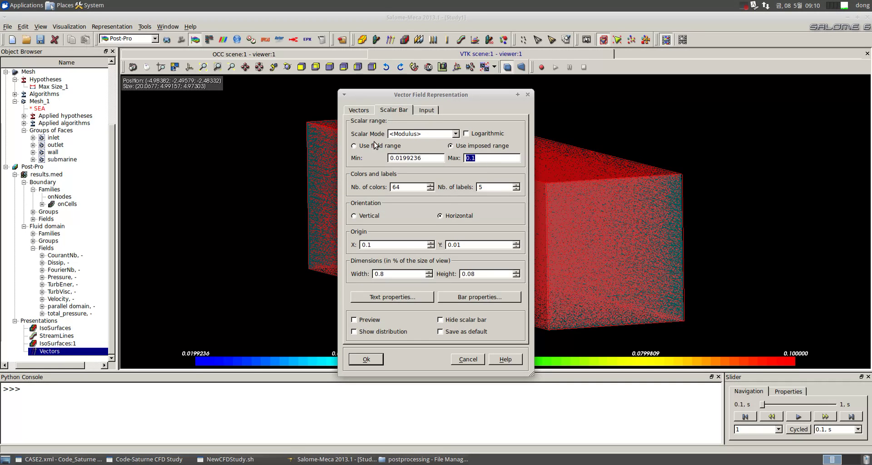
pyautogui.click(375, 356)
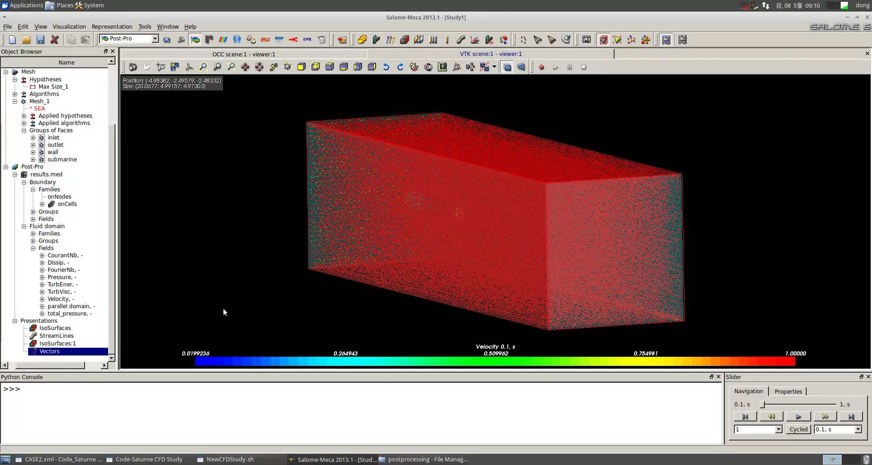
# Play the velocity vectors from 0.1 s to 1 s and save the study.
pyautogui.keyDown('ctrl'); pyautogui.moveTo(522, 284); pyautogui.dragTo(703, 305, button='right'); pyautogui.keyUp('ctrl')
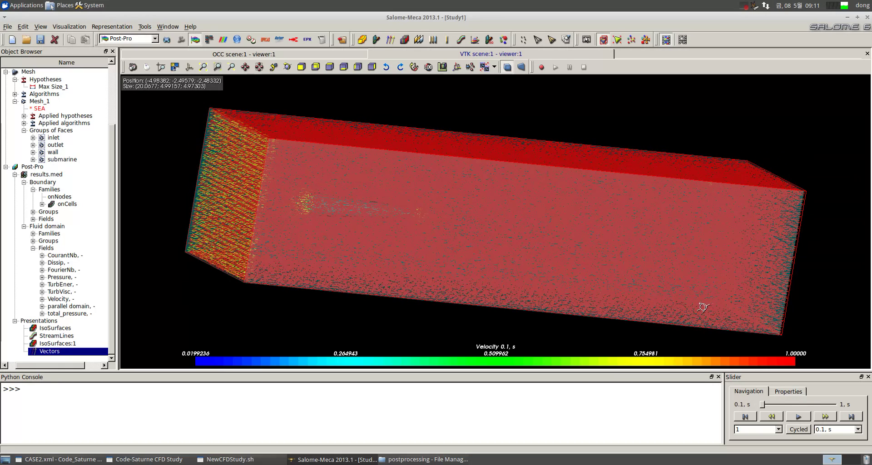
pyautogui.click(800, 416)
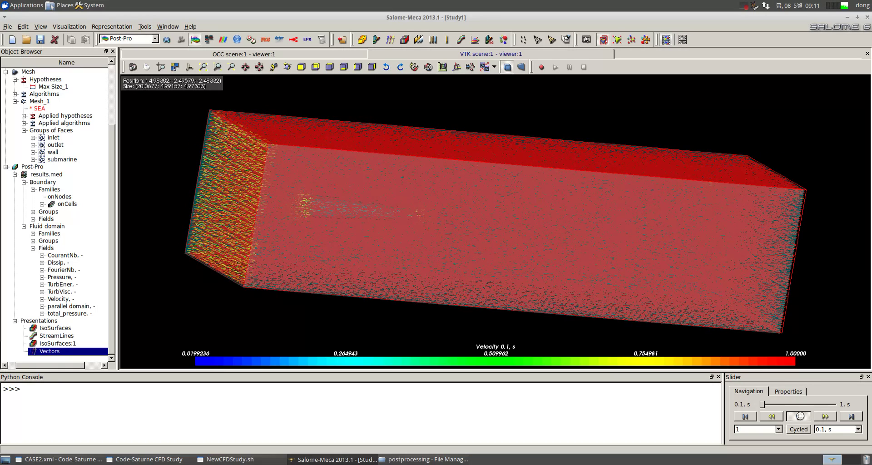
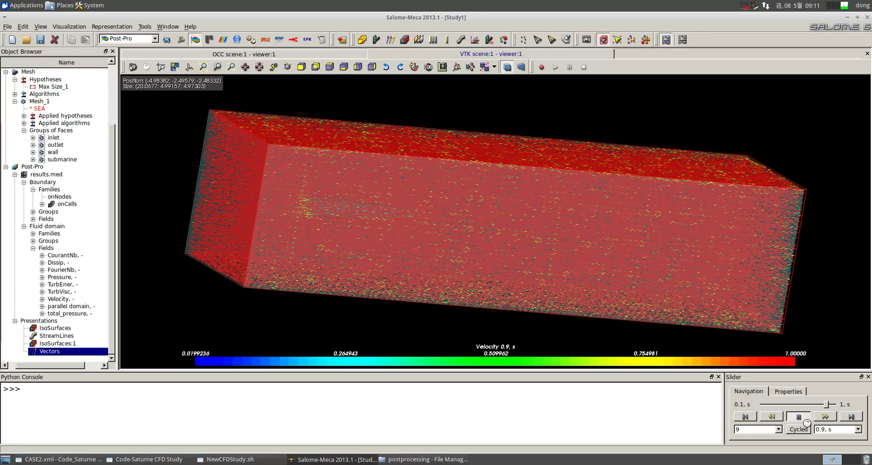
pyautogui.click(778, 391)
pyautogui.click(764, 391)
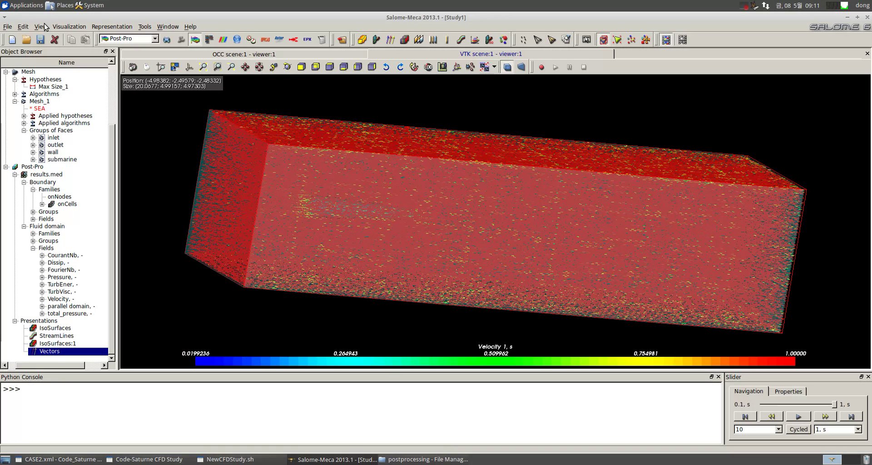
pyautogui.click(39, 41)
# Minimise the Salome-Meca window and close the CASE2 Code_Saturne GUI to get back to the CFD Study launcher.
pyautogui.click(847, 18)
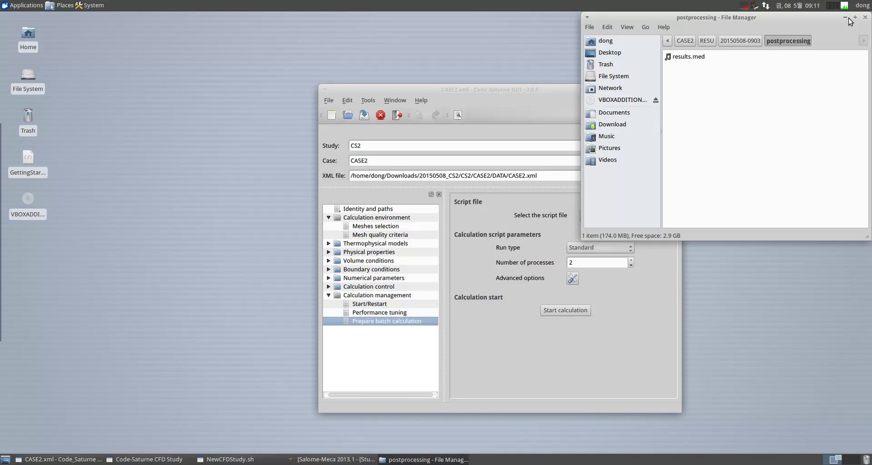
pyautogui.moveTo(532, 90); pyautogui.dragTo(322, 52)
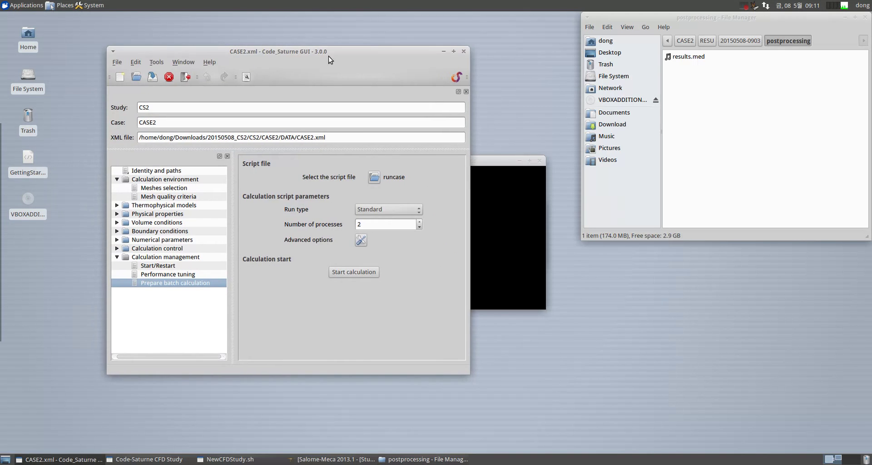
pyautogui.click(463, 51)
pyautogui.click(439, 264)
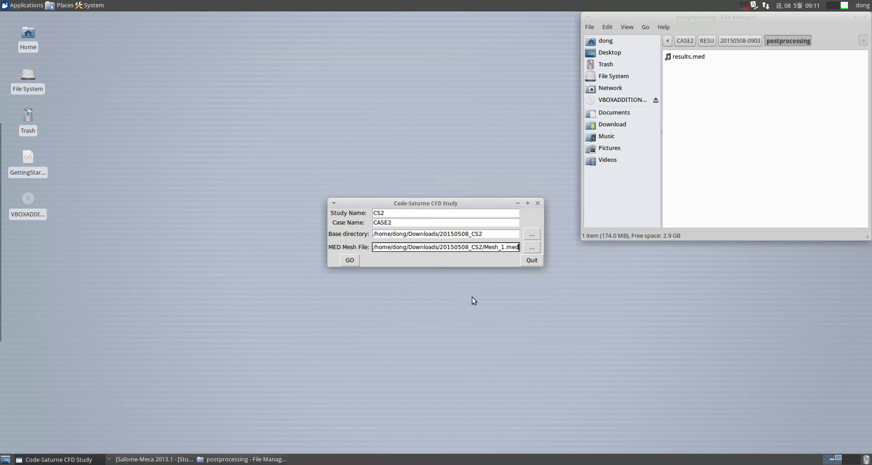
# Try to create case CASE3 in study CS2 with base directory /home/dong/Downloads/20150508_CS2 and mesh file Mesh_1.med.
pyautogui.click(399, 212)
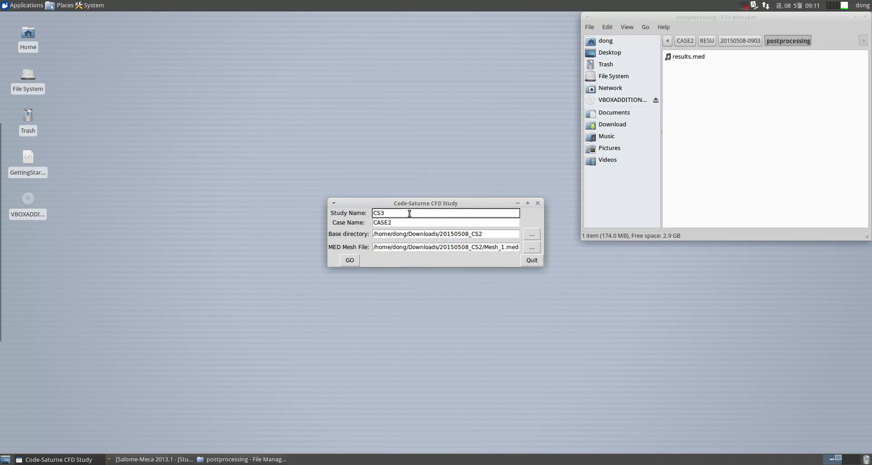
pyautogui.click(398, 222)
pyautogui.press('BackSpace')
pyautogui.write('3')
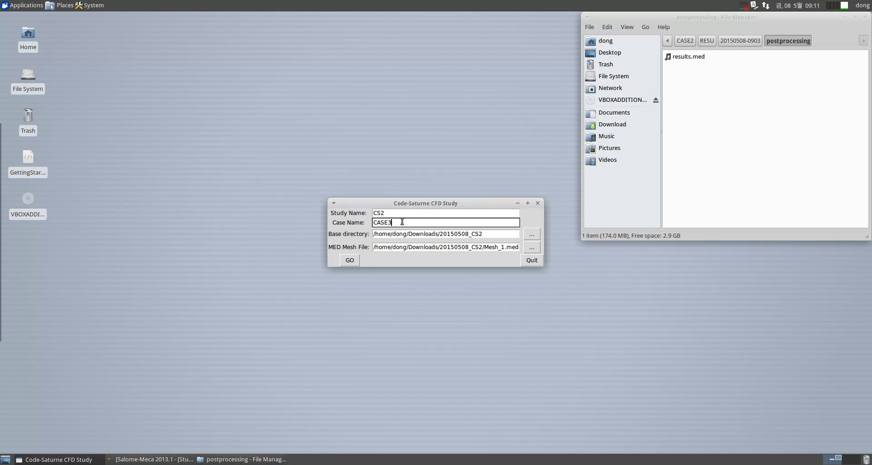
pyautogui.click(494, 247)
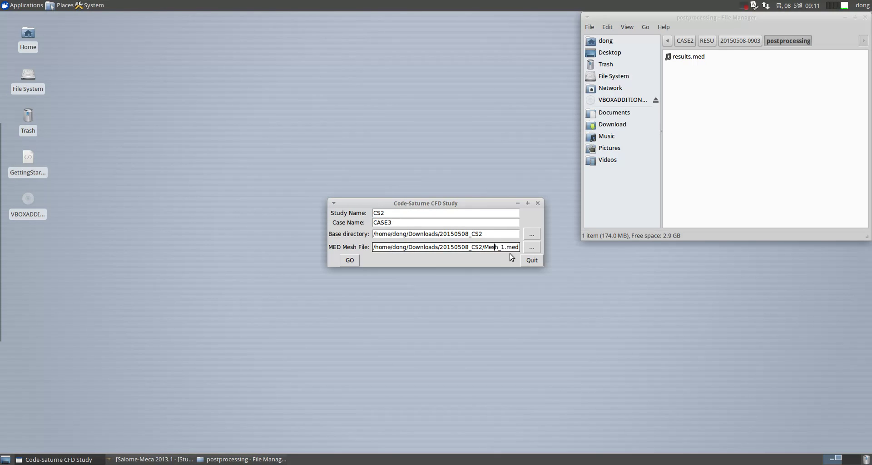
pyautogui.click(350, 262)
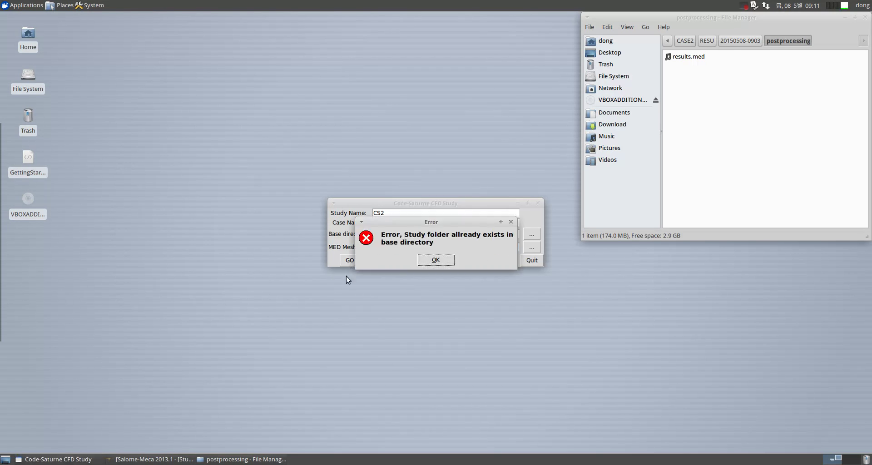
pyautogui.click(431, 262)
# Change the study name to CS3 and create the study with case CASE3.
pyautogui.click(721, 155)
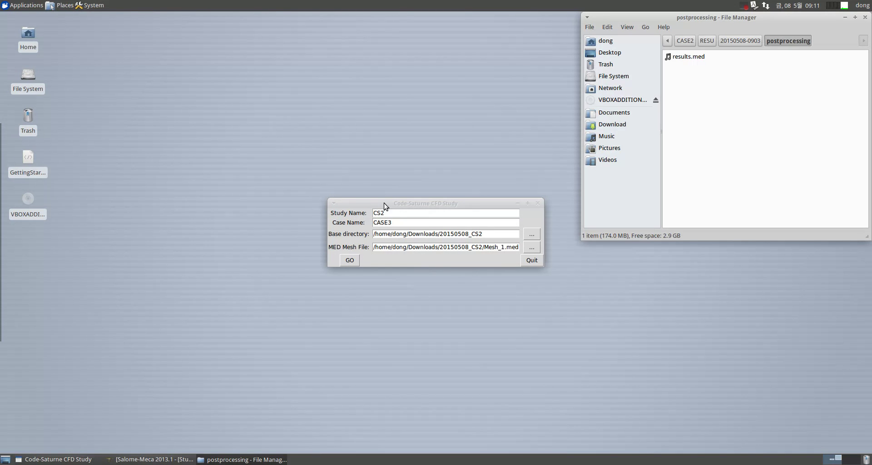
pyautogui.click(382, 215)
pyautogui.press('BackSpace')
pyautogui.write('3')
pyautogui.click(355, 261)
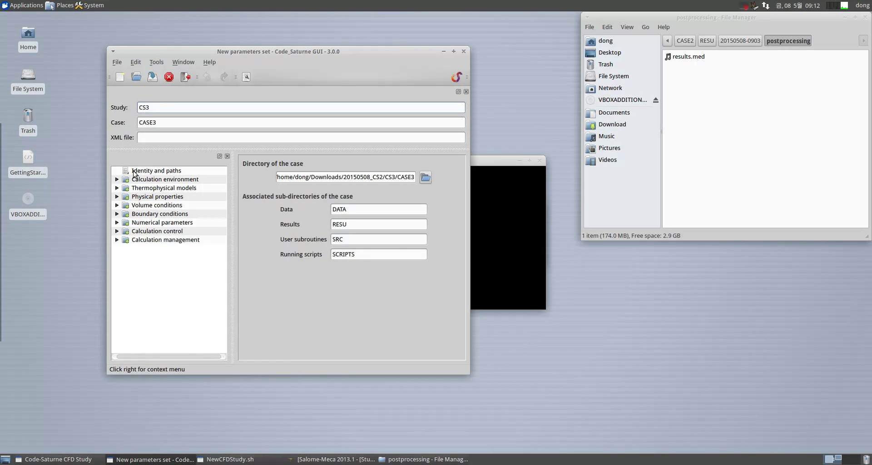
# Add Mesh_1.med from the CS3 MESH folder to the list of meshes for CASE3.
pyautogui.click(116, 179)
pyautogui.click(162, 188)
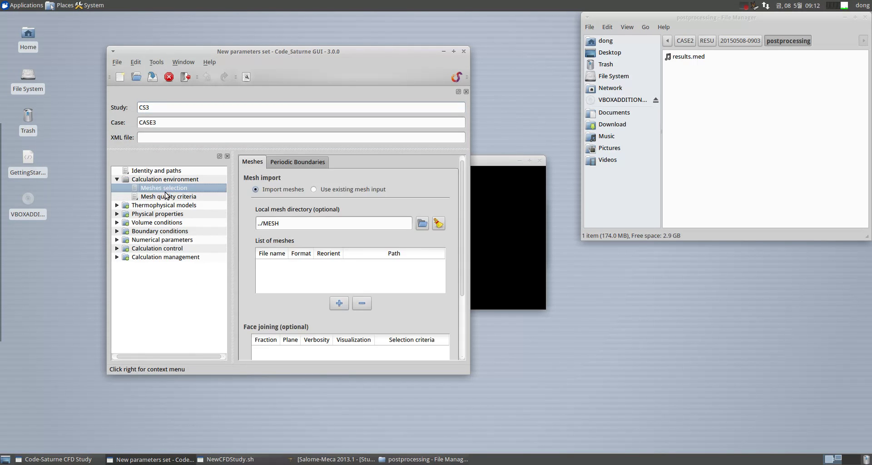
pyautogui.click(341, 303)
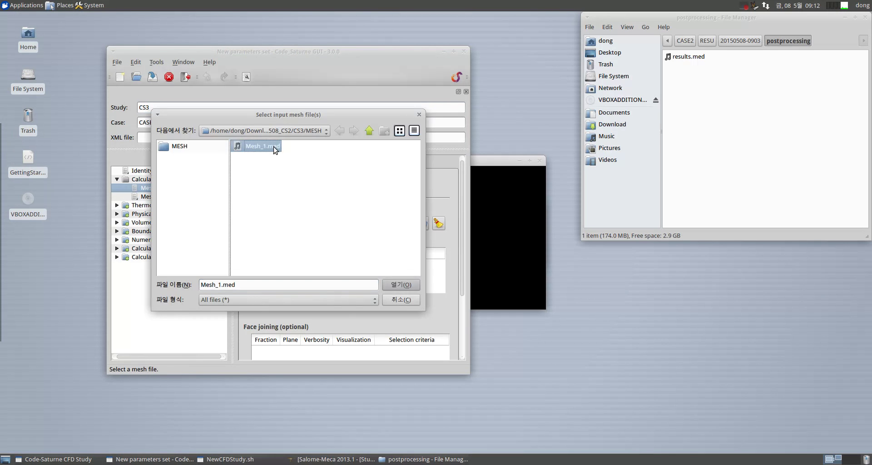
pyautogui.doubleClick(273, 149)
# Choose the post-processing format in the mesh quality criteria and run the mesh check.
pyautogui.click(159, 198)
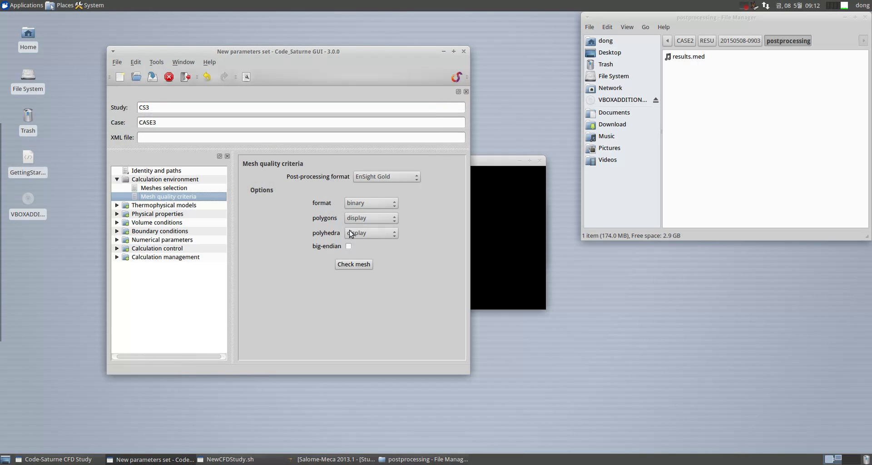
pyautogui.click(392, 178)
pyautogui.click(391, 186)
pyautogui.click(354, 266)
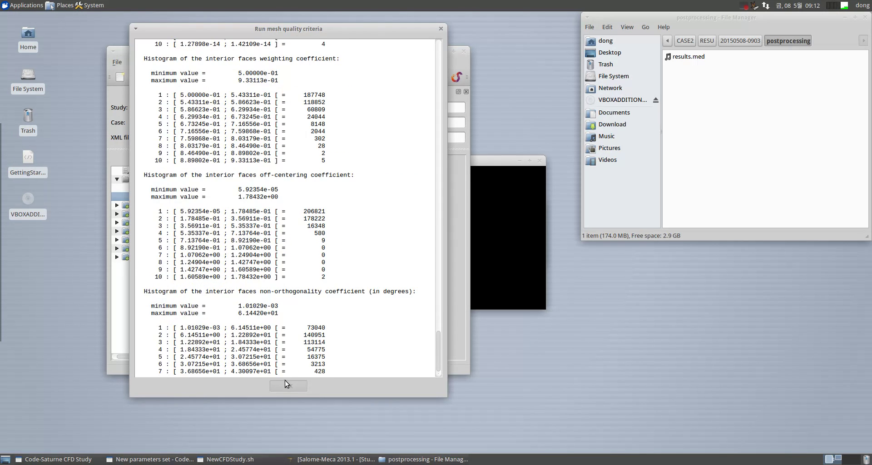
# Browse the file manager from the CASE2 results up to 20150508_CS2 and open the CS3 study folder.
pyautogui.click(683, 43)
pyautogui.click(667, 41)
pyautogui.click(666, 40)
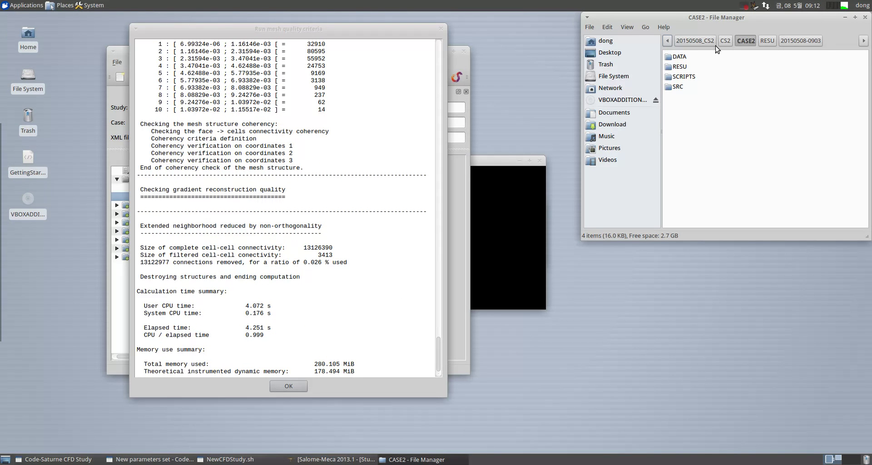
pyautogui.click(709, 41)
pyautogui.doubleClick(677, 67)
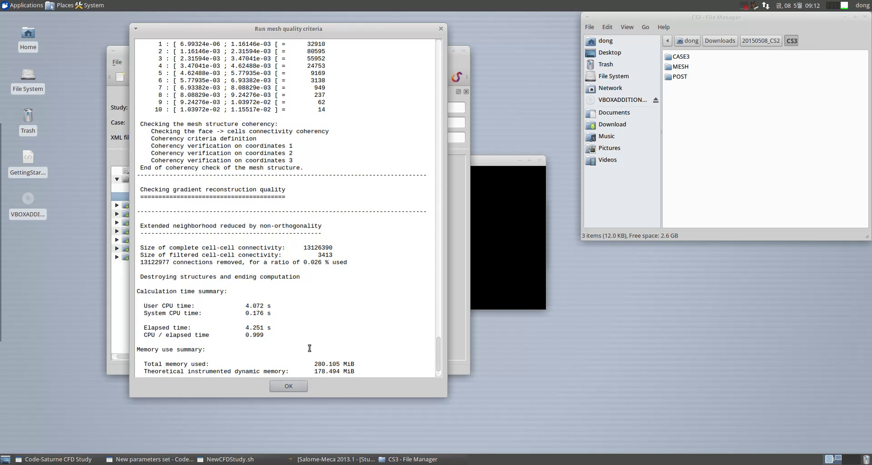
# Close the mesh quality report and review the calculation features and deformable mesh settings under the thermophysical models.
pyautogui.click(288, 386)
pyautogui.click(117, 179)
pyautogui.click(117, 188)
pyautogui.click(149, 197)
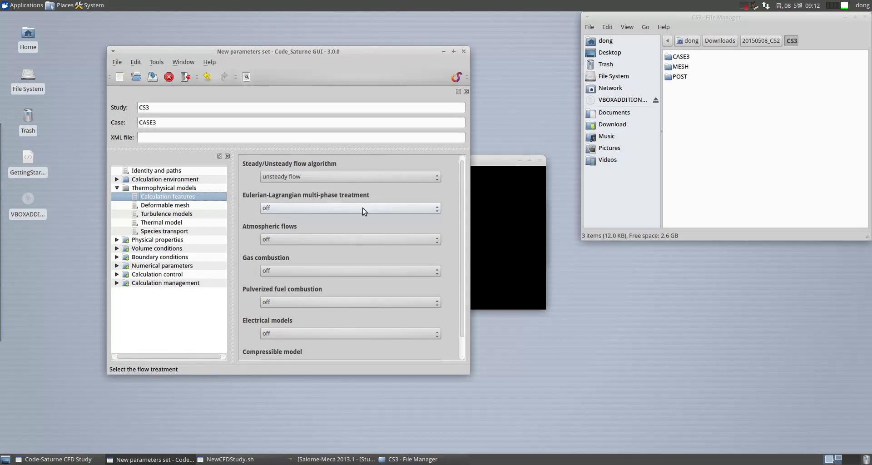
pyautogui.press('Down')
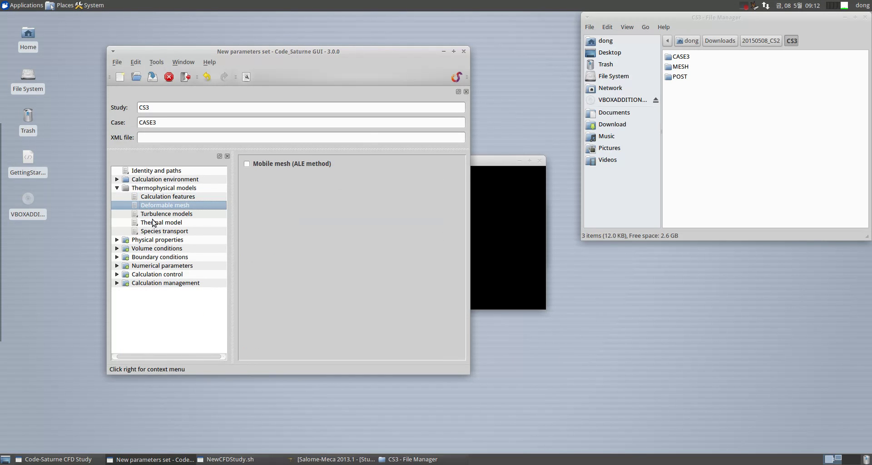
# Set the fluid's constant reference density to 1000 kg/m³ in the physical properties.
pyautogui.click(117, 188)
pyautogui.click(117, 196)
pyautogui.click(155, 214)
pyautogui.click(156, 205)
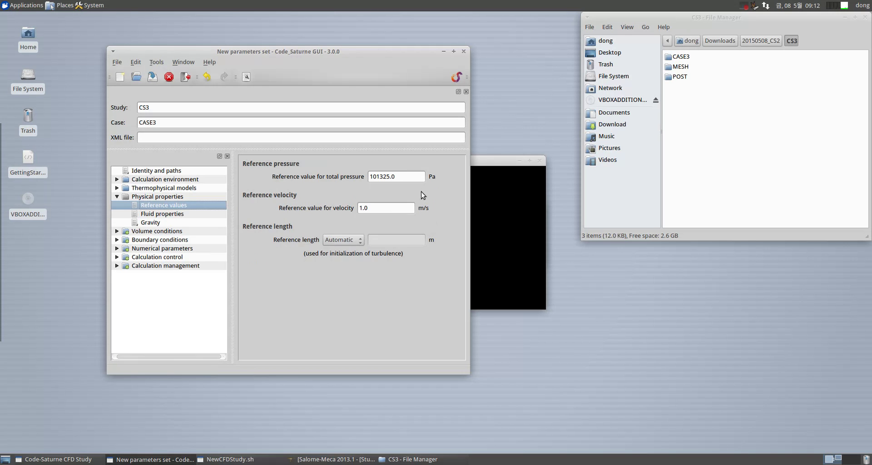
pyautogui.click(184, 213)
pyautogui.doubleClick(398, 192)
pyautogui.write('1000')
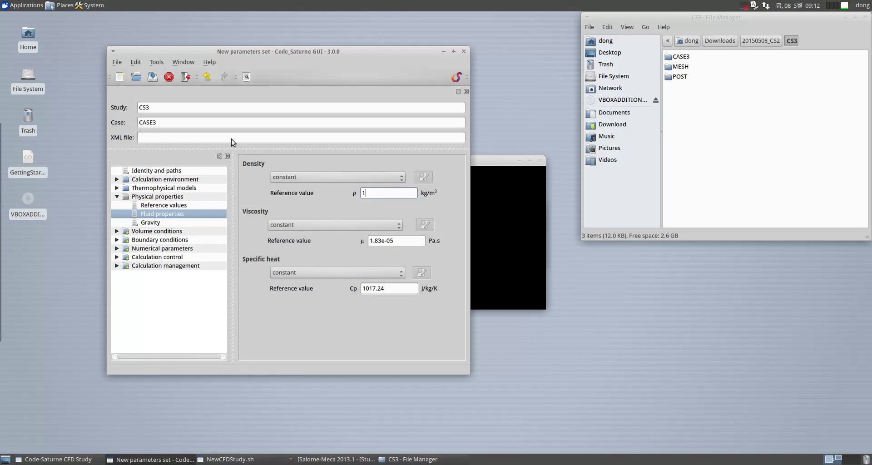
# Set the fluid's constant reference viscosity to 10 Pa.s.
pyautogui.click(410, 240)
pyautogui.moveTo(410, 241); pyautogui.dragTo(371, 237)
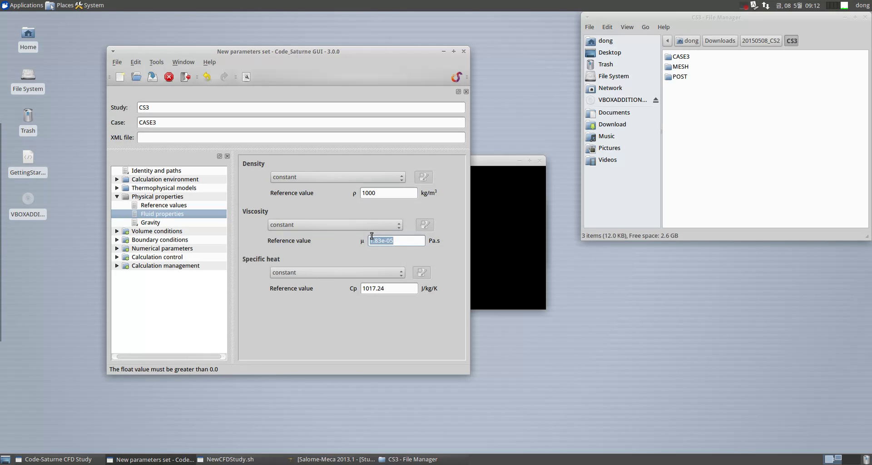
pyautogui.press('BackSpace')
pyautogui.write('10')
# Set the z component of gravity to -9.81 m/s².
pyautogui.click(141, 223)
pyautogui.doubleClick(350, 206)
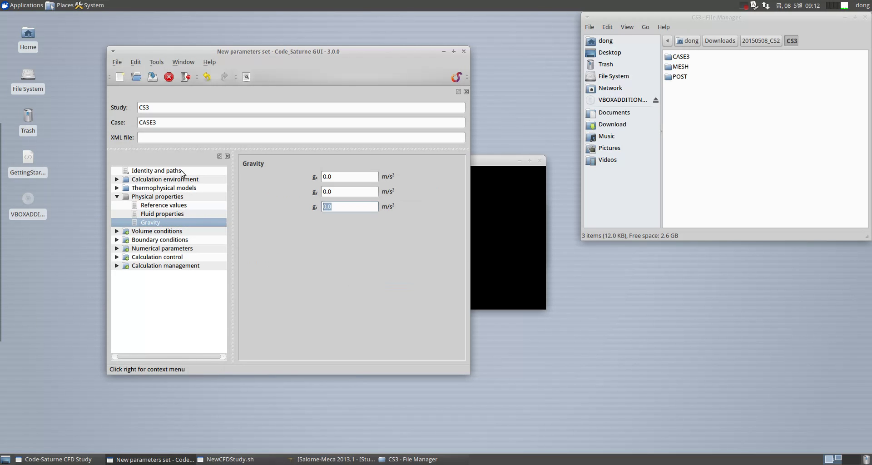
pyautogui.write('-9.81')
pyautogui.click(135, 233)
# Import the boundary region groups from the Preprocessor listing check_mesh.log in the check_mesh results folder.
pyautogui.click(117, 196)
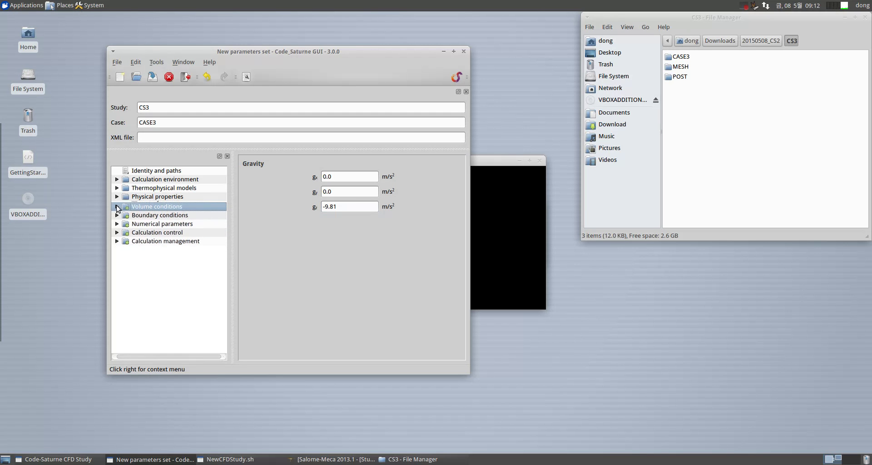
pyautogui.click(116, 213)
pyautogui.click(153, 223)
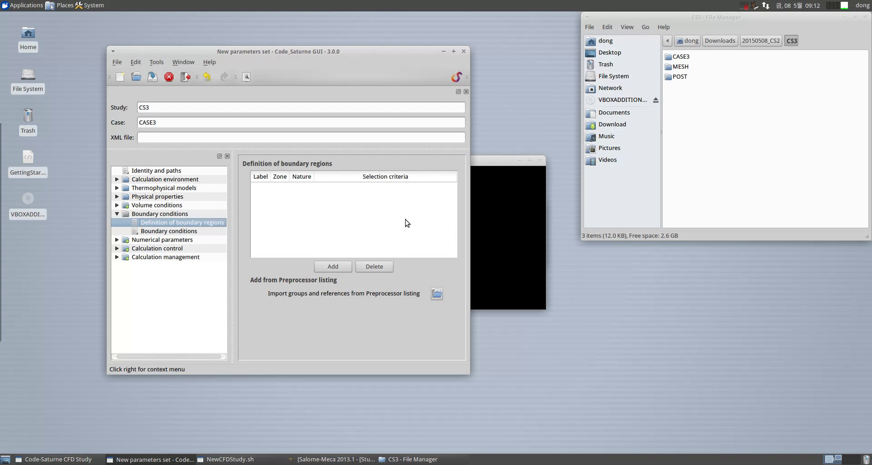
pyautogui.click(437, 293)
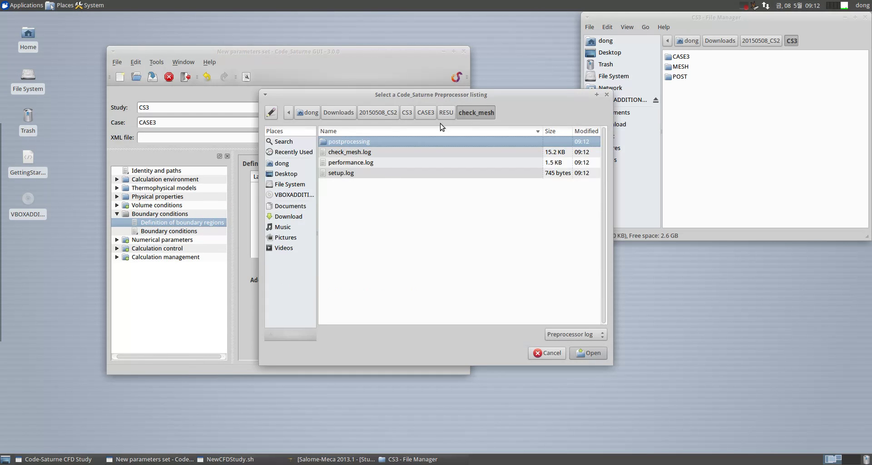
pyautogui.click(364, 154)
pyautogui.press('Return')
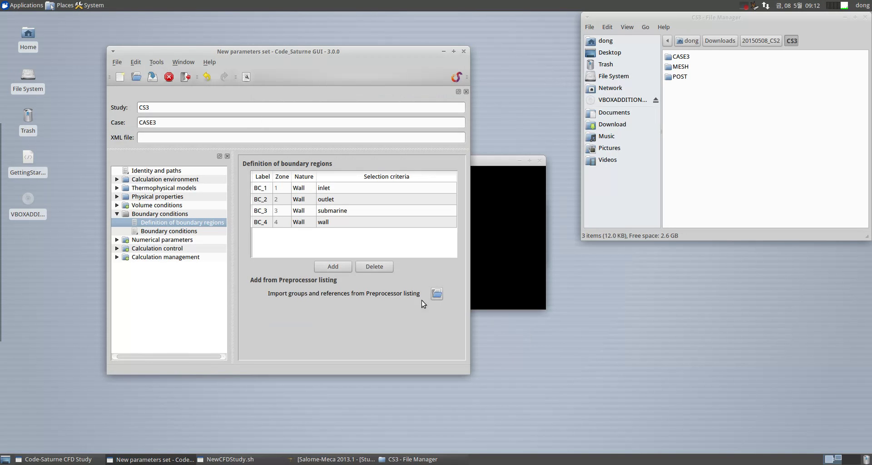
# Set the nature of boundary region BC_1 (inlet) to Inlet.
pyautogui.click(308, 191)
pyautogui.click(309, 189)
pyautogui.click(307, 197)
# Set the nature of boundary region BC_2 (outlet) to Outlet and add one more boundary region to the list.
pyautogui.click(307, 201)
pyautogui.click(307, 201)
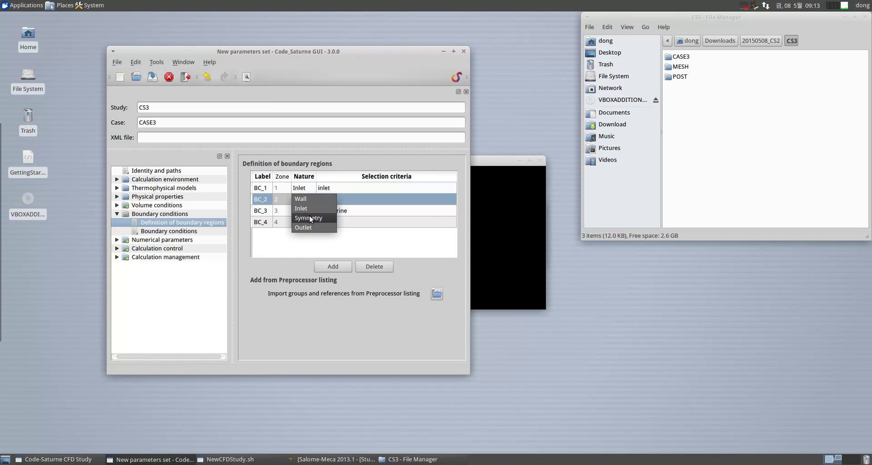
pyautogui.click(310, 228)
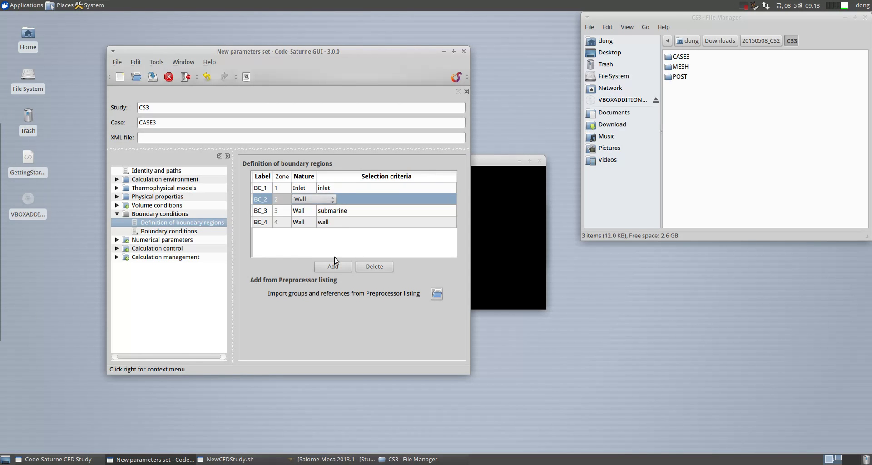
pyautogui.click(337, 241)
pyautogui.click(308, 200)
pyautogui.click(308, 201)
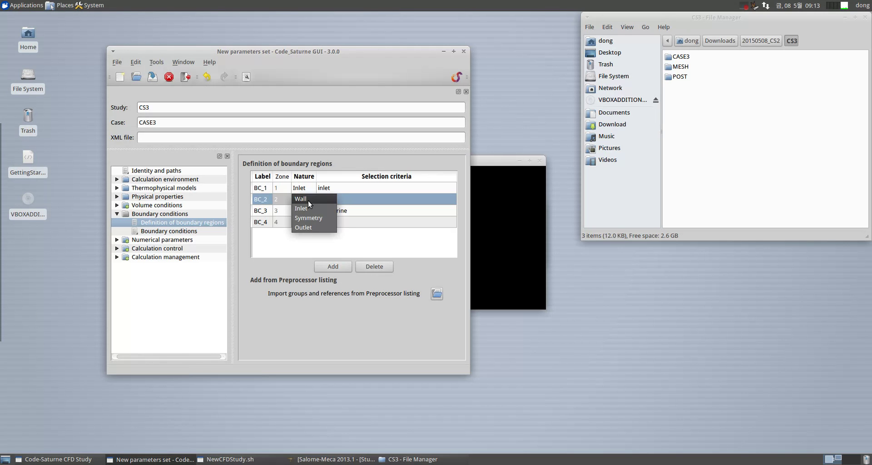
pyautogui.click(309, 227)
pyautogui.click(346, 248)
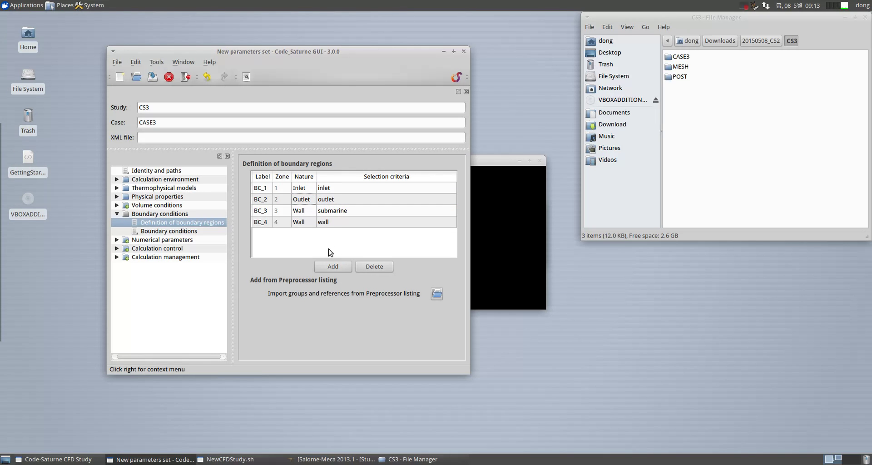
pyautogui.click(333, 267)
# Review the boundary condition settings of each region, including the inlet velocity and the wall options.
pyautogui.click(176, 232)
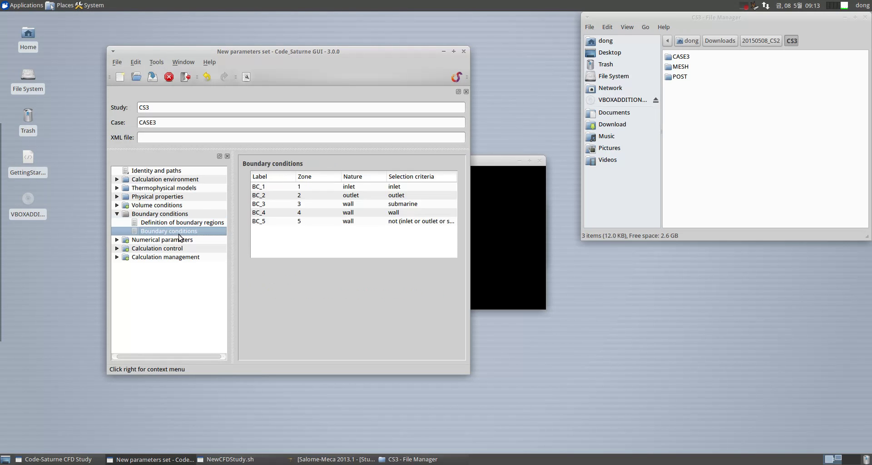
pyautogui.click(377, 186)
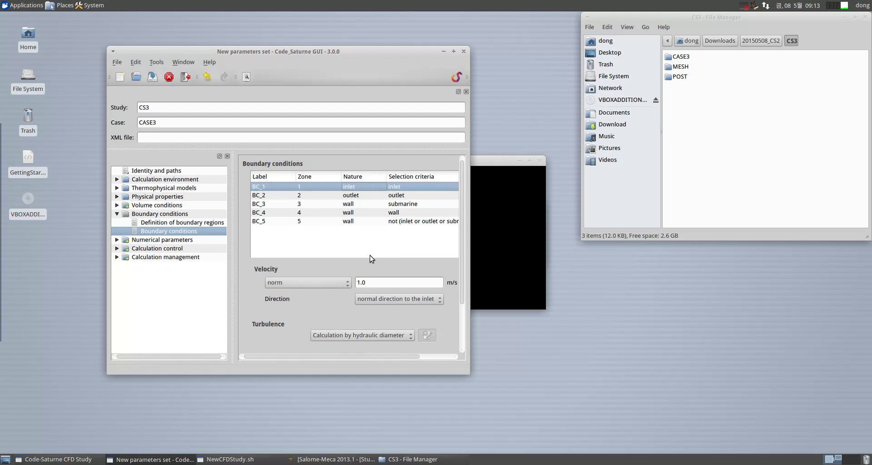
pyautogui.click(375, 285)
pyautogui.click(375, 198)
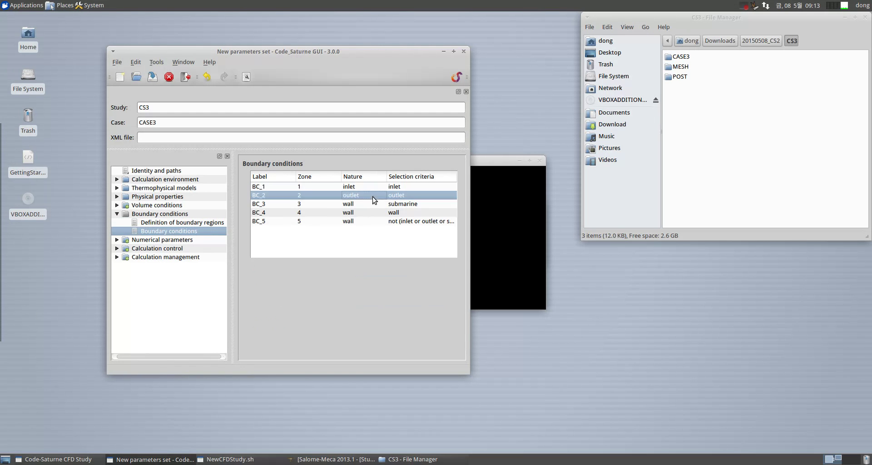
pyautogui.click(396, 204)
pyautogui.click(397, 212)
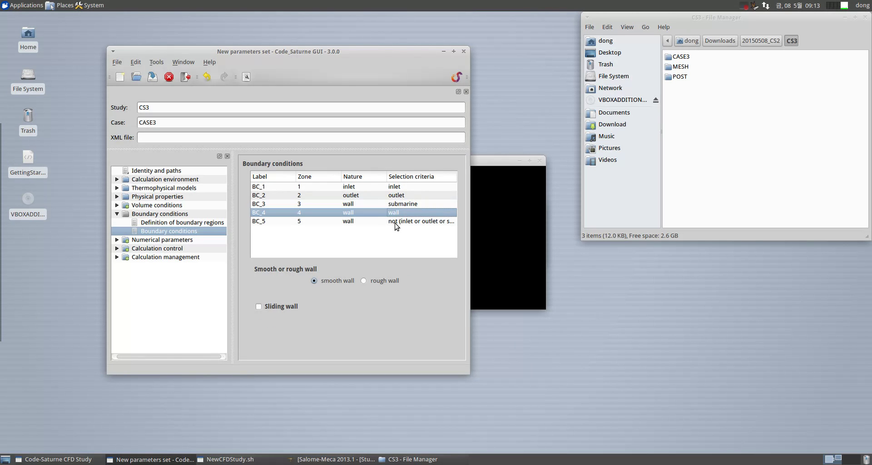
pyautogui.click(395, 222)
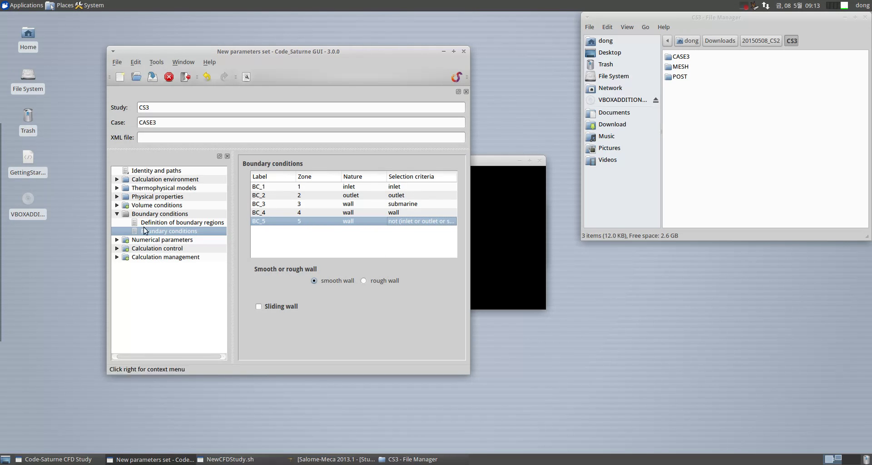
# Review the global numerical parameters and the time step settings, including the number of iterations.
pyautogui.click(117, 214)
pyautogui.click(117, 222)
pyautogui.click(149, 232)
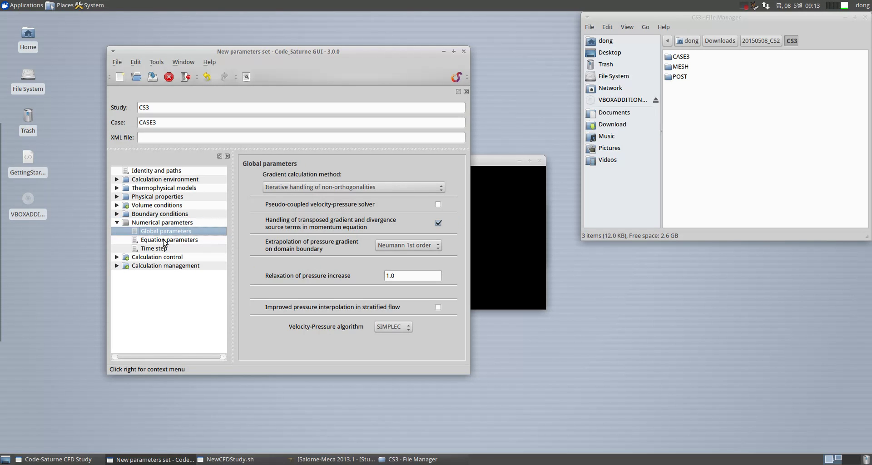
pyautogui.click(117, 223)
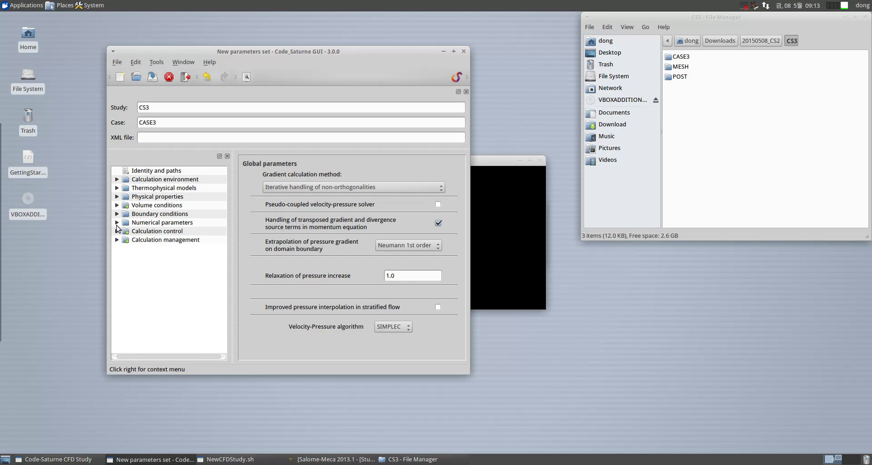
pyautogui.click(116, 223)
pyautogui.click(159, 248)
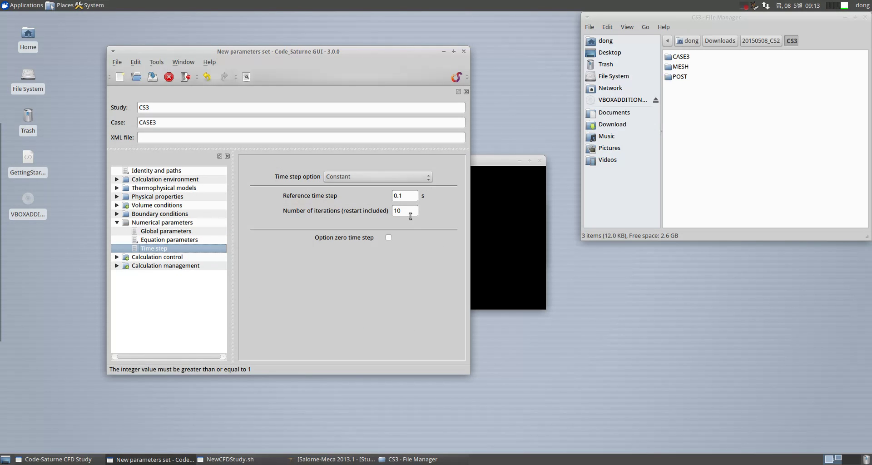
pyautogui.click(403, 211)
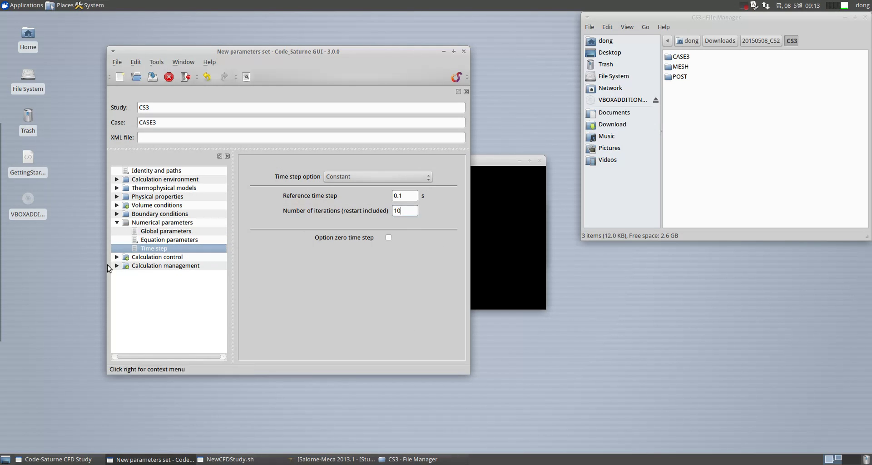
# Review the calculation control settings: time averages, output writer, meshes, monitoring points, solution control and profiles.
pyautogui.click(117, 222)
pyautogui.click(117, 232)
pyautogui.click(157, 242)
pyautogui.click(158, 250)
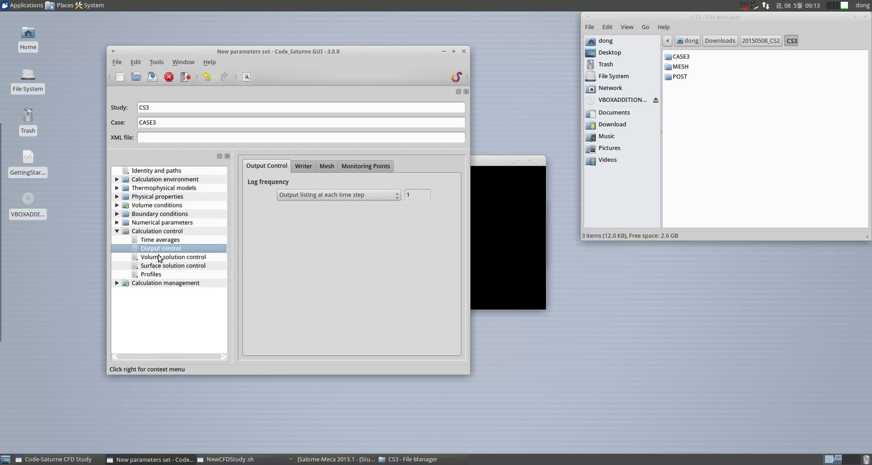
pyautogui.click(304, 166)
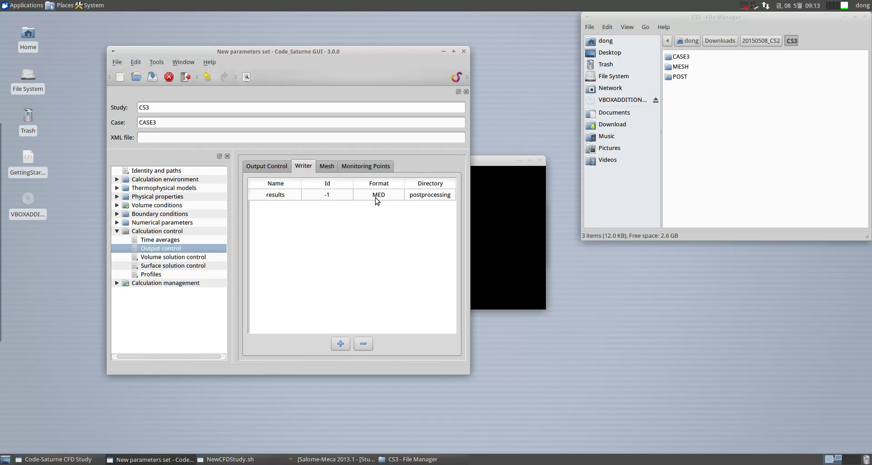
pyautogui.click(376, 198)
pyautogui.click(326, 166)
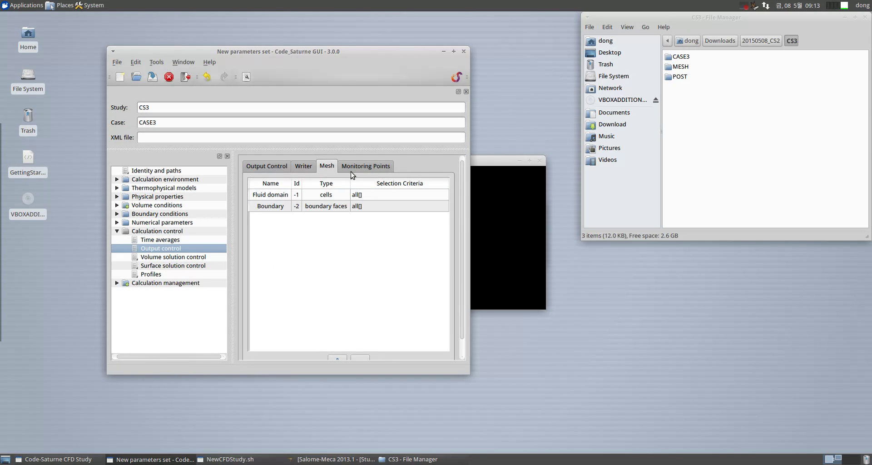
pyautogui.click(356, 169)
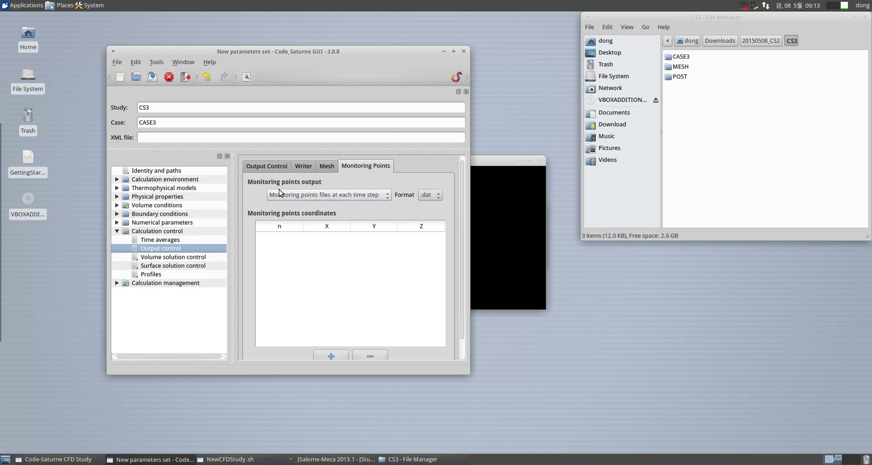
pyautogui.click(175, 265)
pyautogui.click(177, 257)
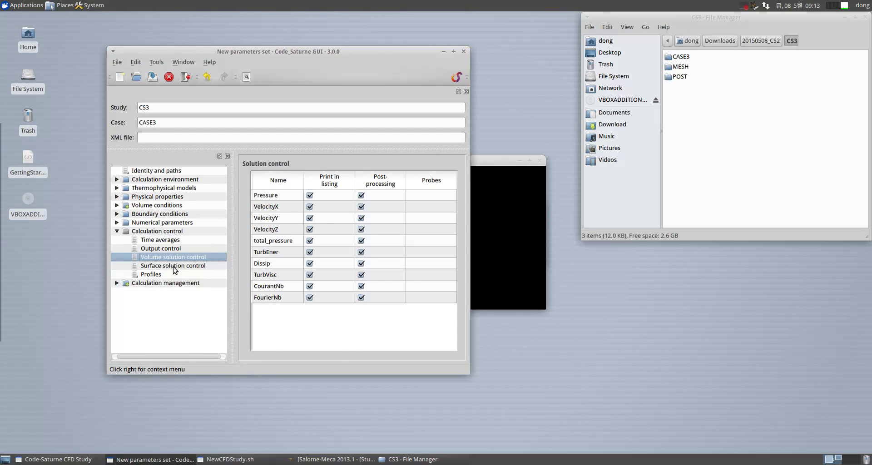
pyautogui.click(149, 274)
# Review the restart, performance tuning and batch calculation settings, and recheck the log frequency in the output control.
pyautogui.click(117, 231)
pyautogui.click(117, 240)
pyautogui.click(159, 249)
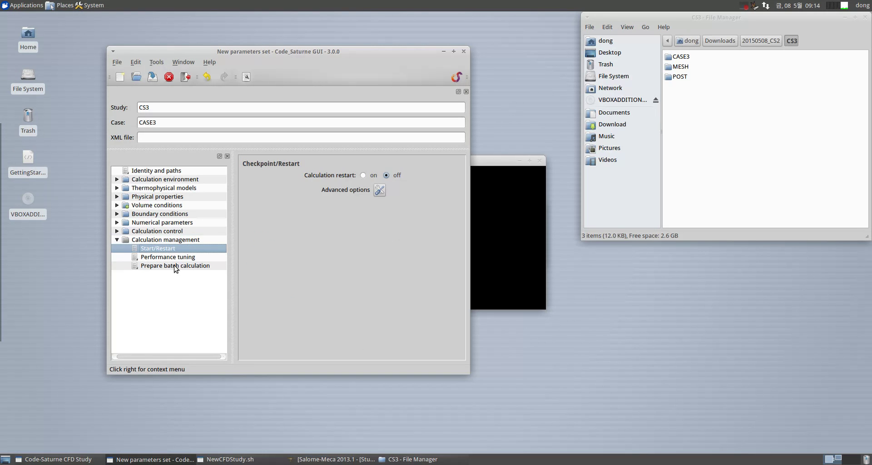
pyautogui.click(176, 260)
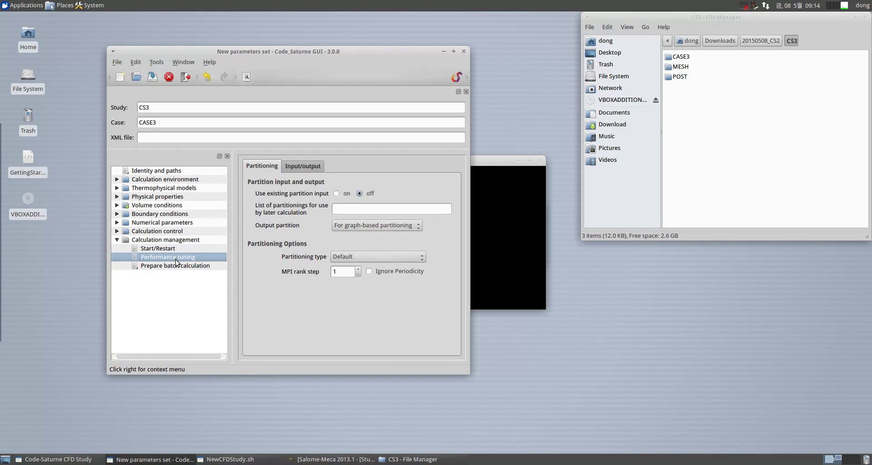
pyautogui.click(274, 167)
pyautogui.click(156, 249)
pyautogui.click(155, 266)
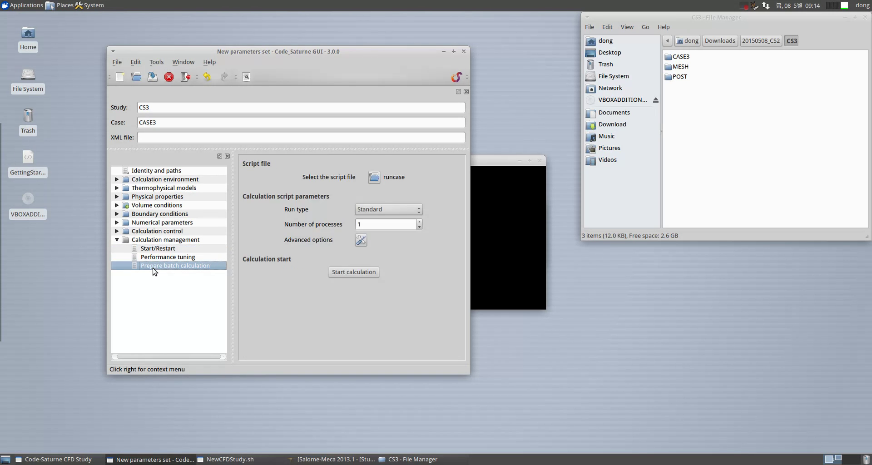
pyautogui.click(117, 231)
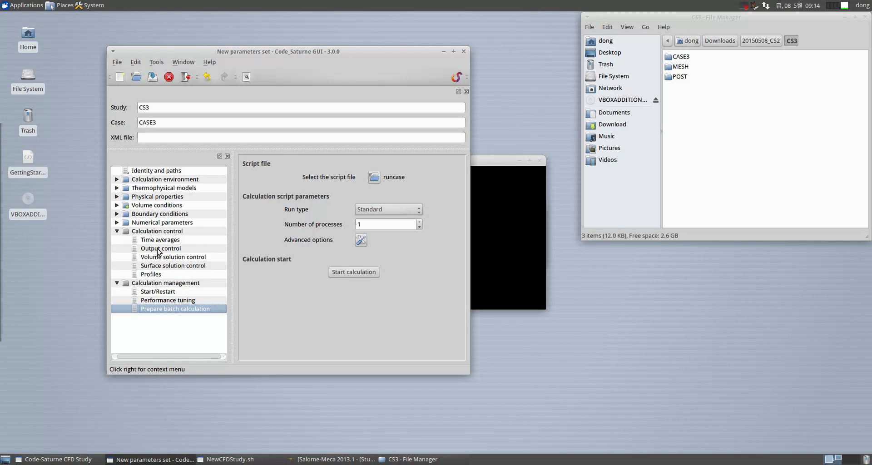
pyautogui.click(158, 249)
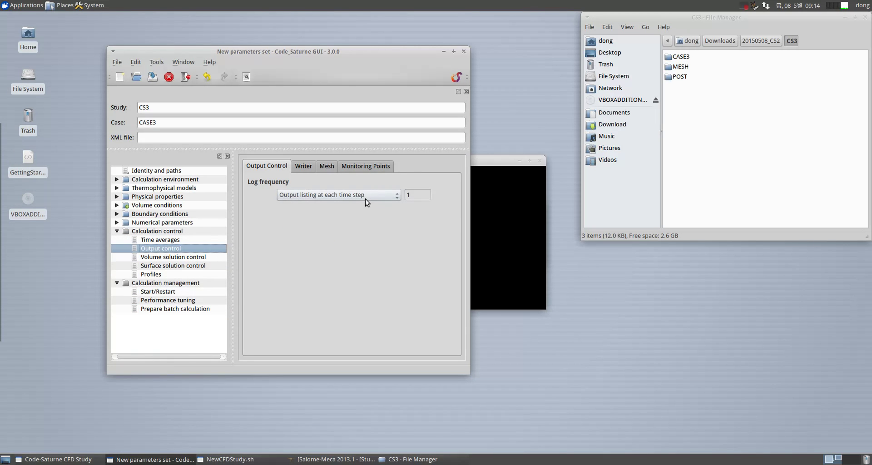
# Set the number of processes to 2 for the batch calculation.
pyautogui.click(159, 309)
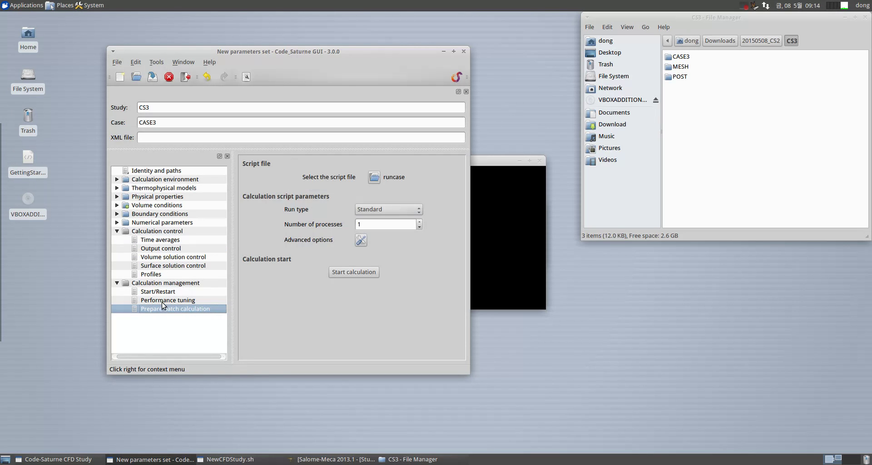
pyautogui.click(162, 302)
pyautogui.click(163, 311)
pyautogui.click(420, 222)
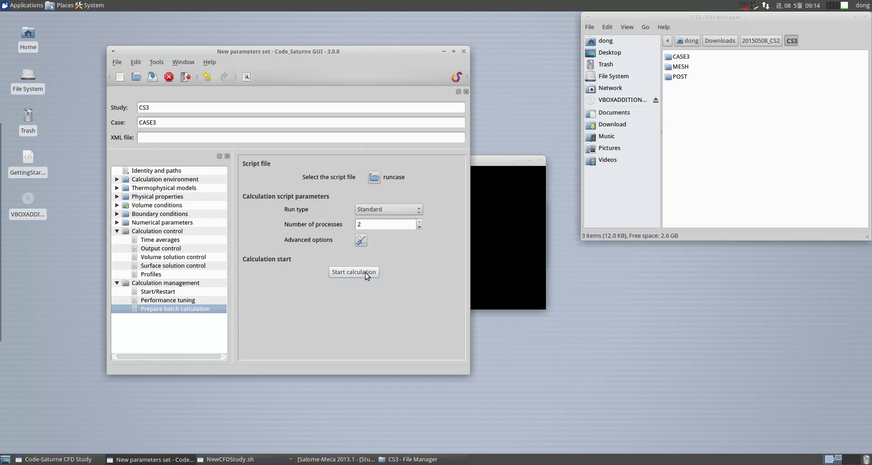
# Save the case parameters as CASE3.xml in the DATA folder and start the two-process calculation.
pyautogui.click(152, 77)
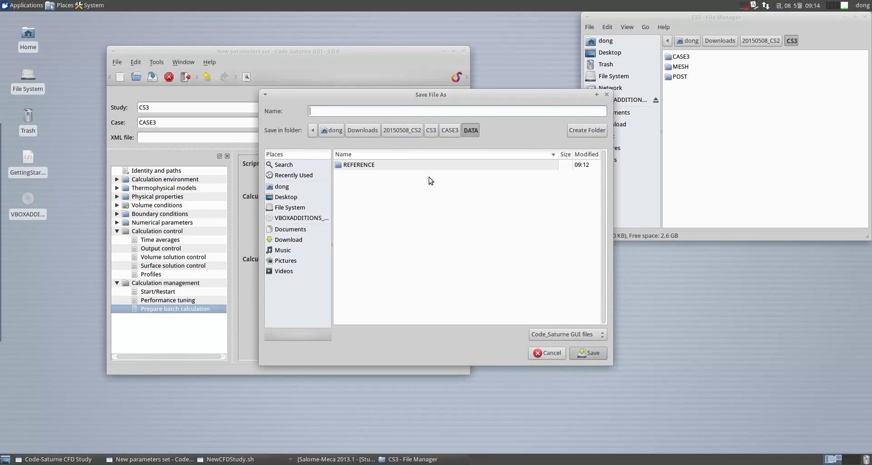
pyautogui.write('CASE3.xml')
pyautogui.click(588, 352)
pyautogui.click(353, 272)
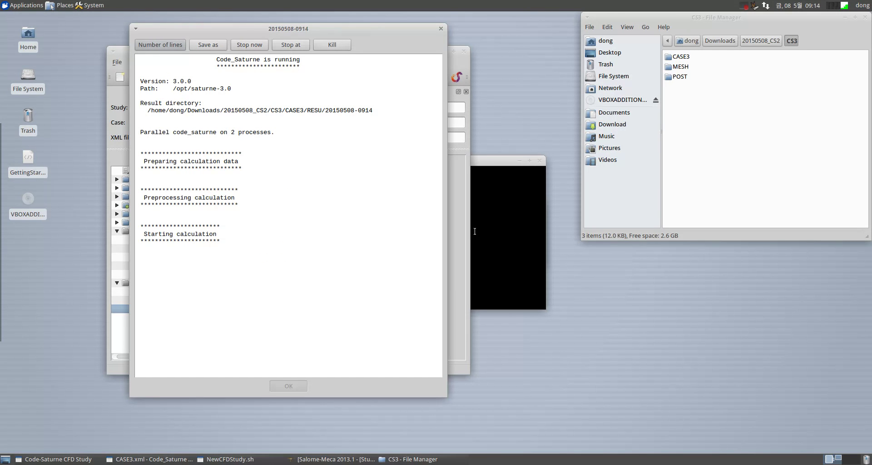
pyautogui.moveTo(384, 32); pyautogui.dragTo(256, 20)
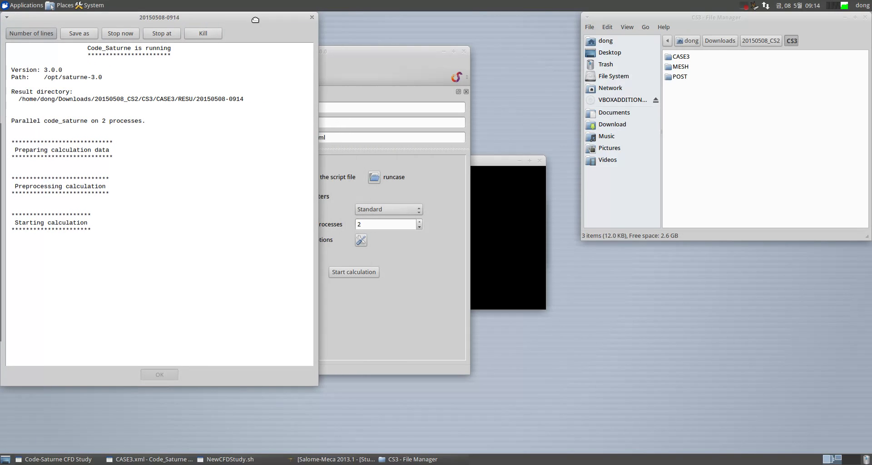
pyautogui.click(753, 118)
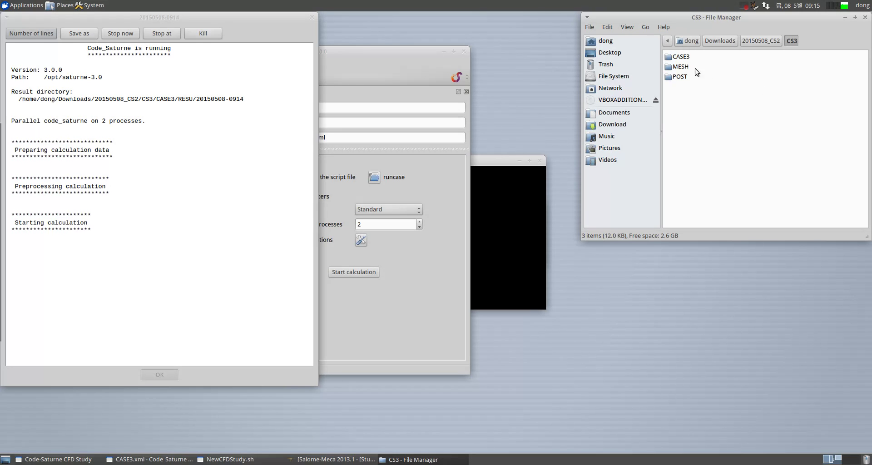
pyautogui.doubleClick(681, 56)
pyautogui.doubleClick(681, 67)
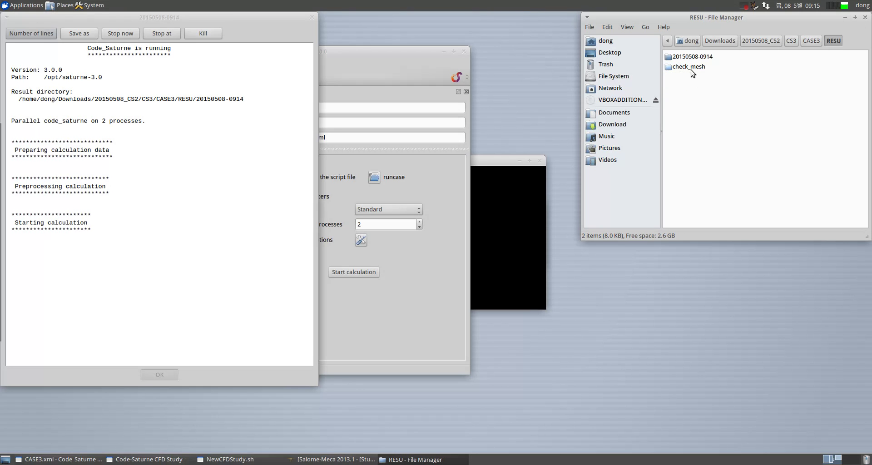
pyautogui.doubleClick(696, 57)
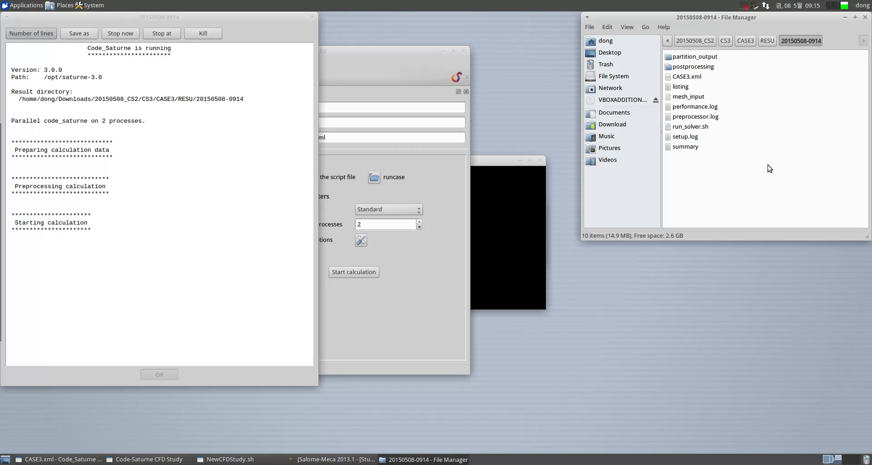
pyautogui.doubleClick(708, 67)
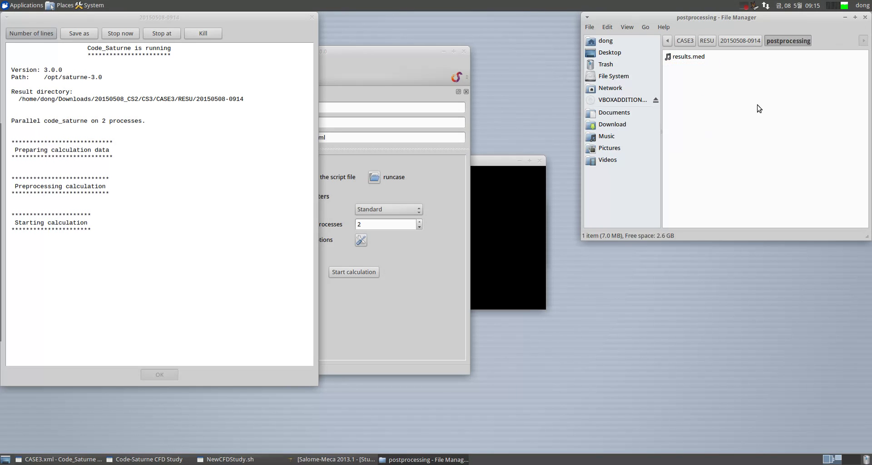
pyautogui.click(699, 59)
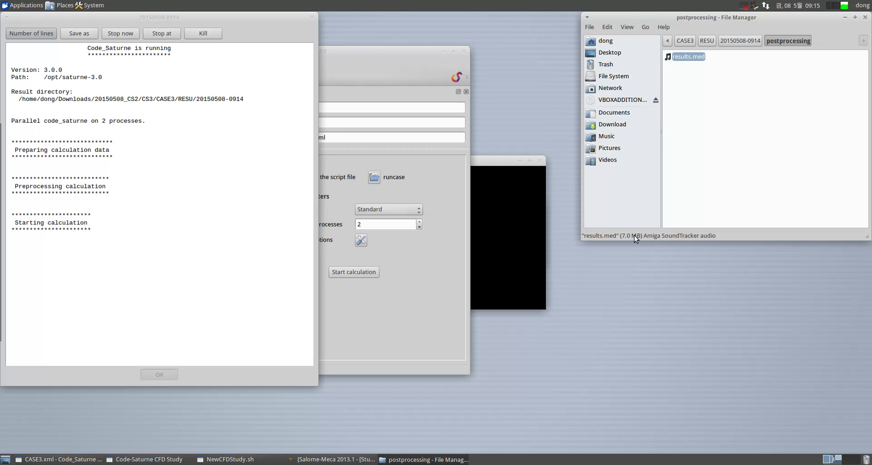
pyautogui.click(722, 140)
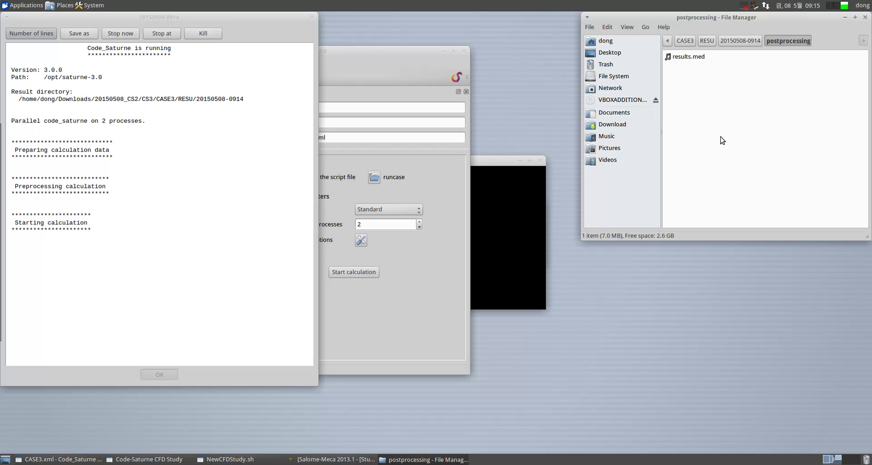
pyautogui.click(687, 59)
pyautogui.click(725, 143)
# Check the saving stage in the finished calculation's log and close the log window.
pyautogui.click(242, 220)
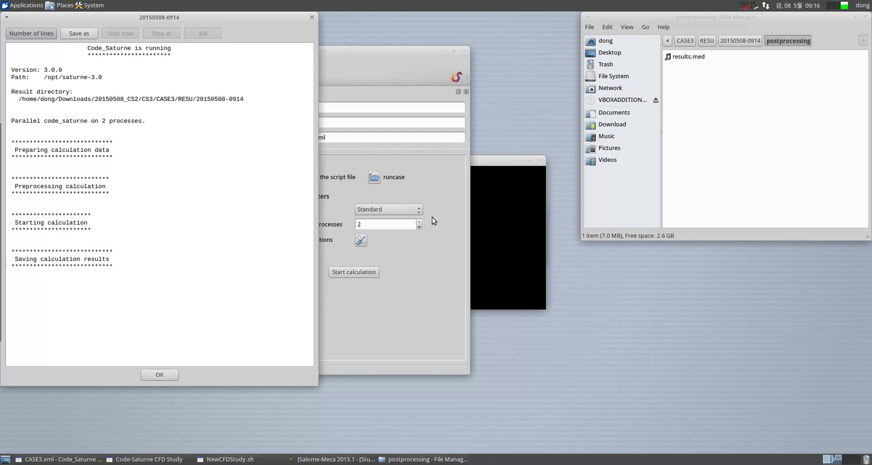
pyautogui.moveTo(148, 264); pyautogui.dragTo(9, 245)
pyautogui.click(184, 263)
pyautogui.click(157, 375)
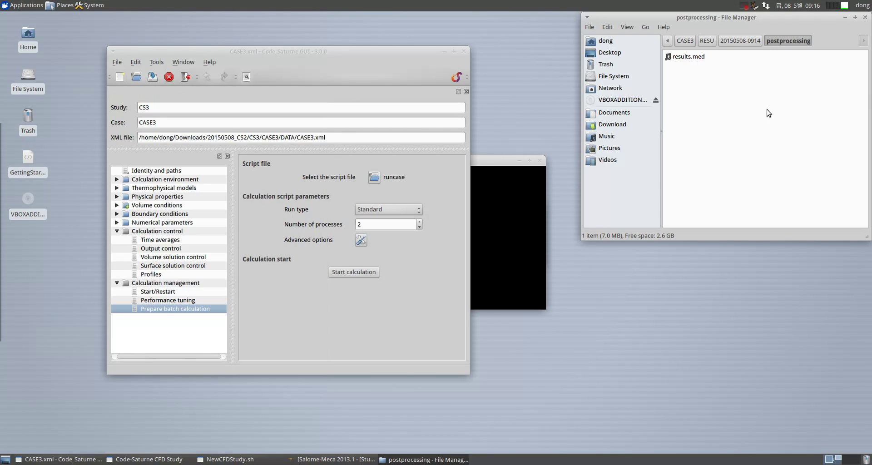
# Switch to Salome-Meca, hide the velocity vectors and the boundary cells presentation, and collapse the old results.med tree.
pyautogui.click(345, 459)
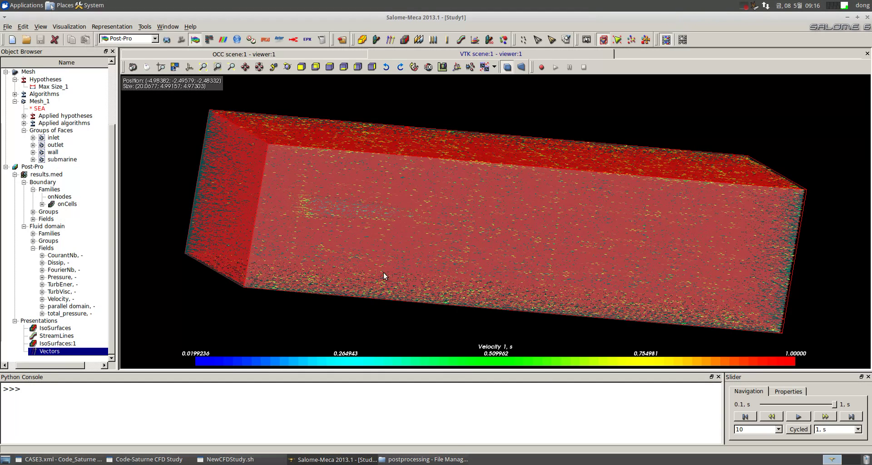
pyautogui.click(6, 351)
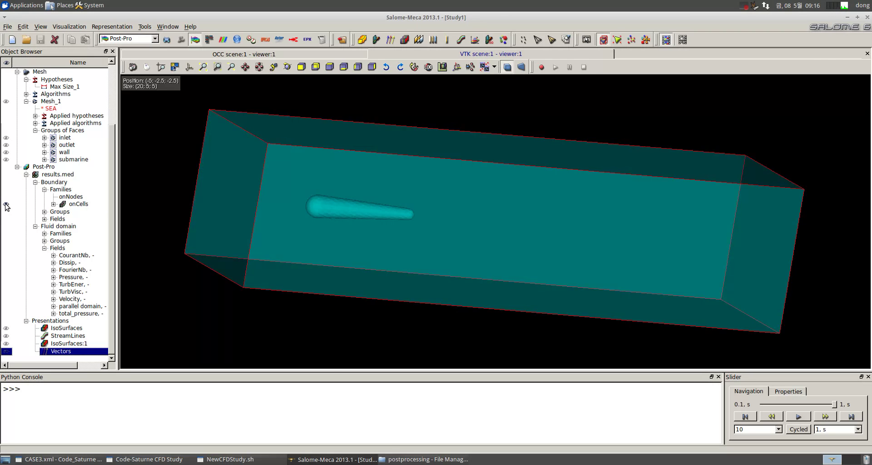
pyautogui.click(5, 204)
pyautogui.click(26, 175)
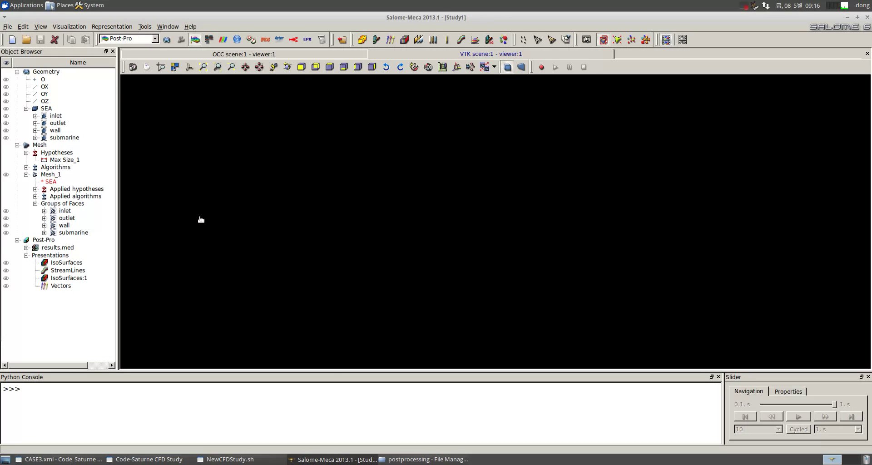
pyautogui.click(8, 26)
pyautogui.moveTo(45, 180)
pyautogui.click(131, 176)
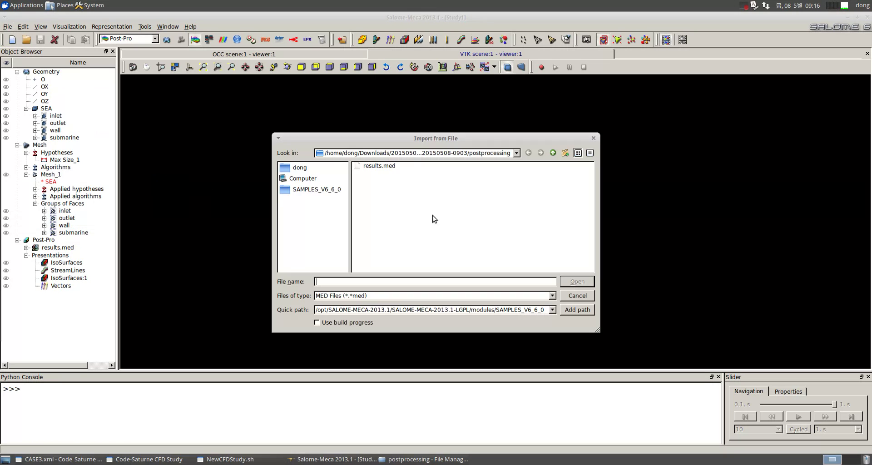
pyautogui.click(553, 153)
pyautogui.click(553, 153)
pyautogui.click(553, 153)
pyautogui.click(552, 153)
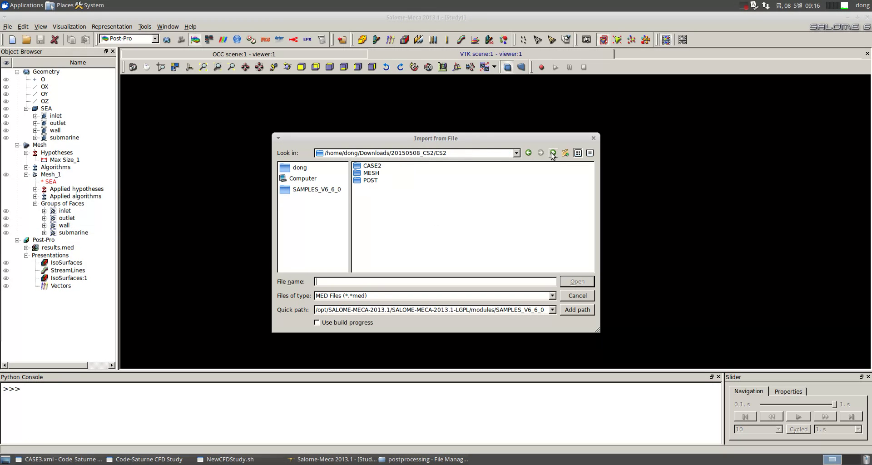
pyautogui.click(553, 153)
pyautogui.doubleClick(370, 175)
pyautogui.doubleClick(372, 167)
pyautogui.doubleClick(372, 174)
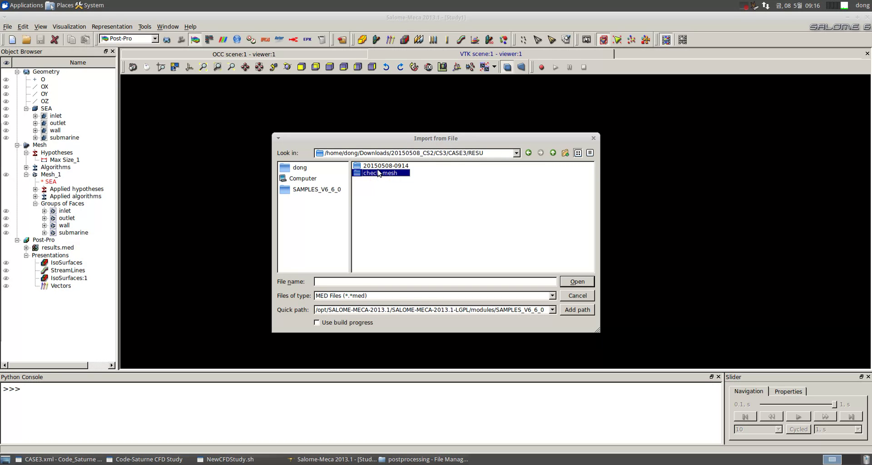
pyautogui.doubleClick(382, 166)
pyautogui.click(375, 181)
pyautogui.doubleClick(375, 182)
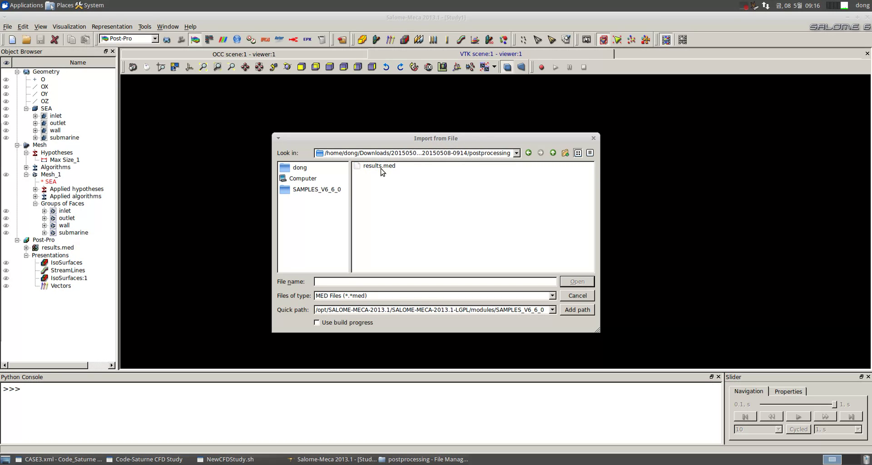
pyautogui.doubleClick(380, 167)
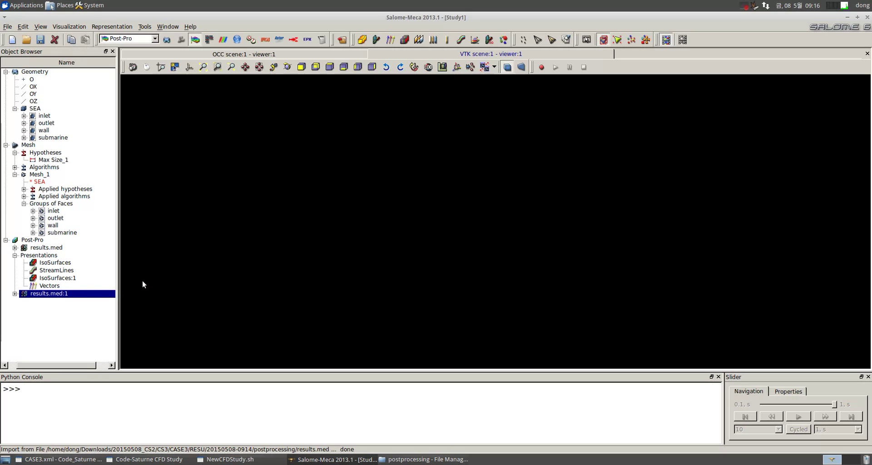
# Create iso surfaces of the Pressure field in the fluid domain of results.med:1, allowing the cache to be enlarged.
pyautogui.click(15, 293)
pyautogui.click(24, 308)
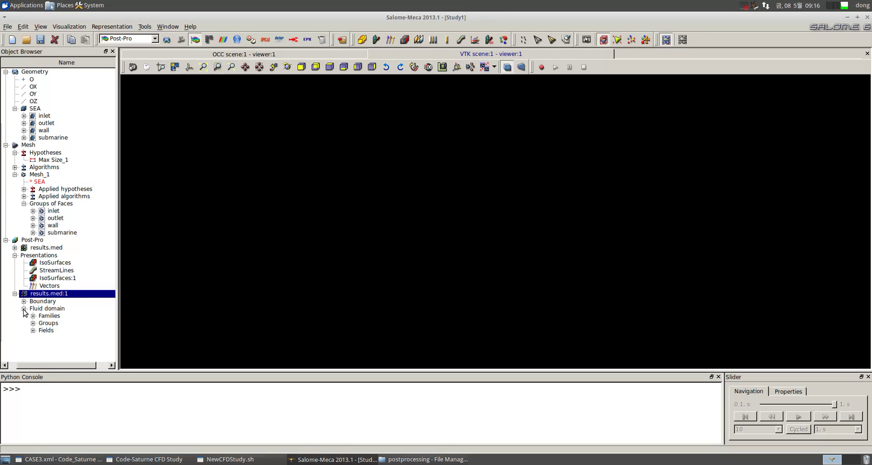
pyautogui.click(33, 330)
pyautogui.scroll(-2, 43, 313)
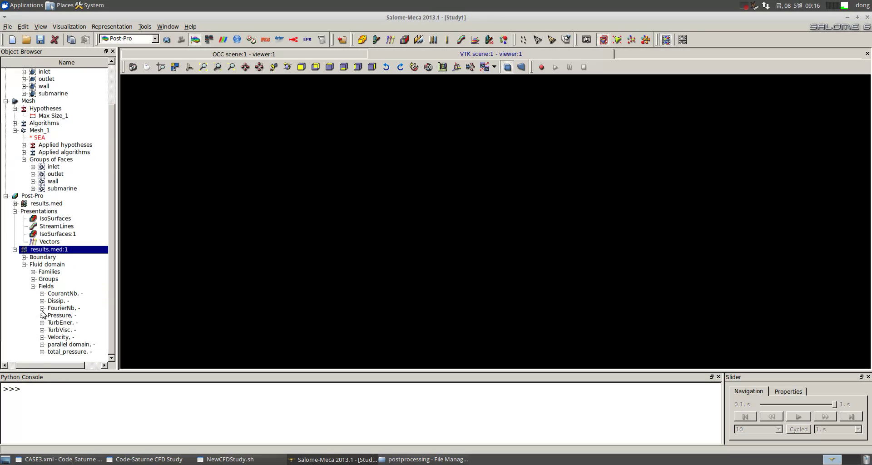
pyautogui.rightClick(68, 317)
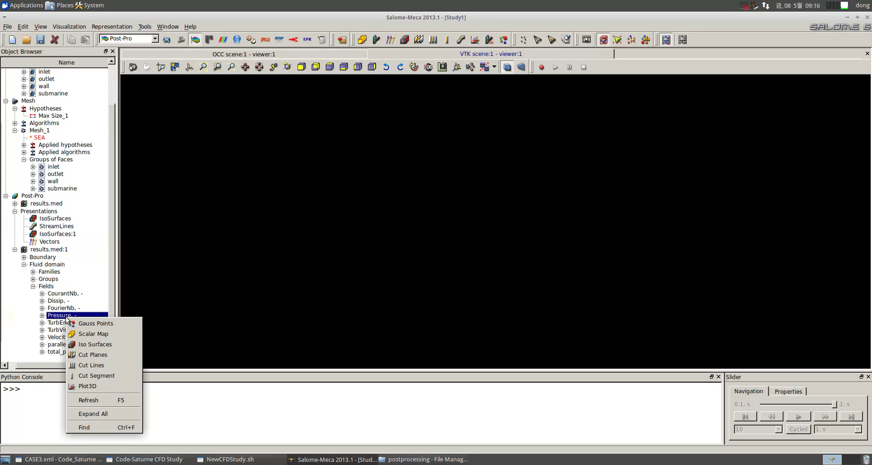
pyautogui.click(93, 344)
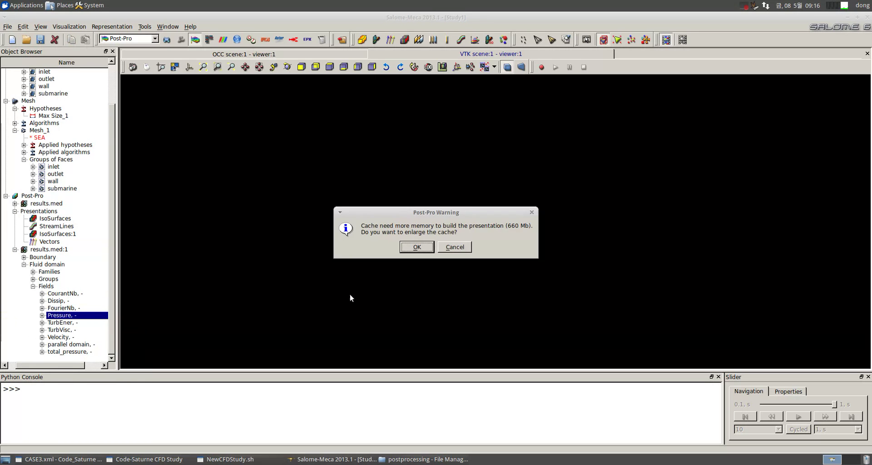
pyautogui.click(416, 246)
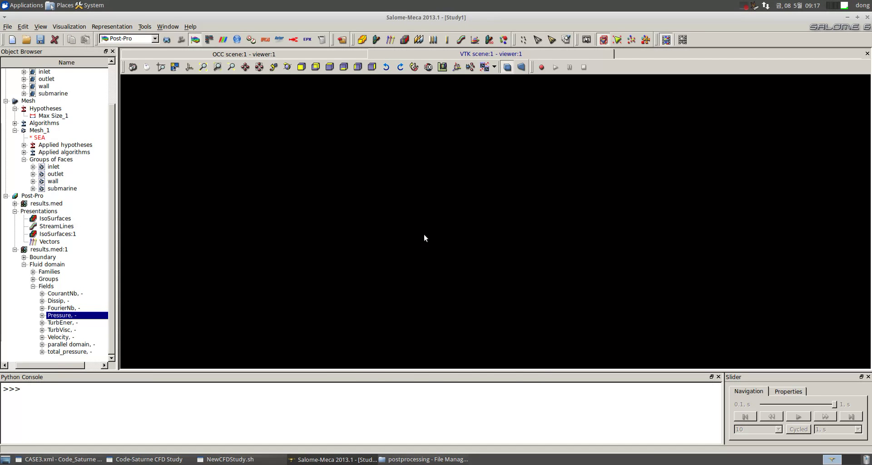
pyautogui.click(377, 360)
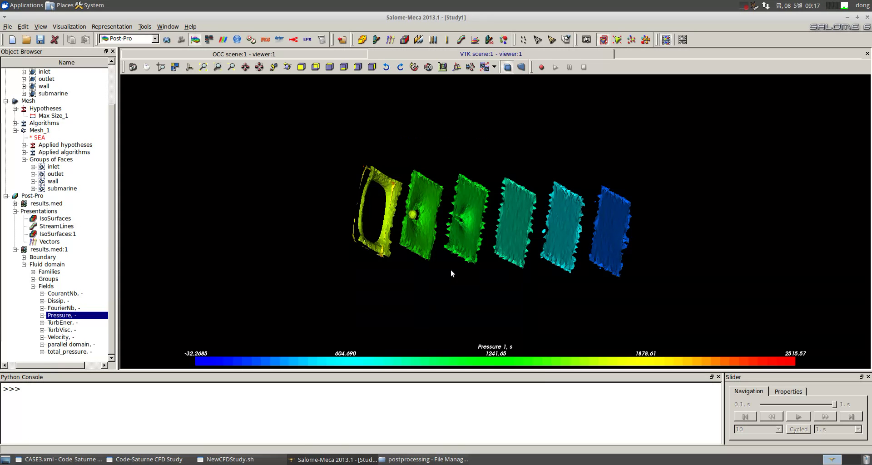
pyautogui.click(439, 302)
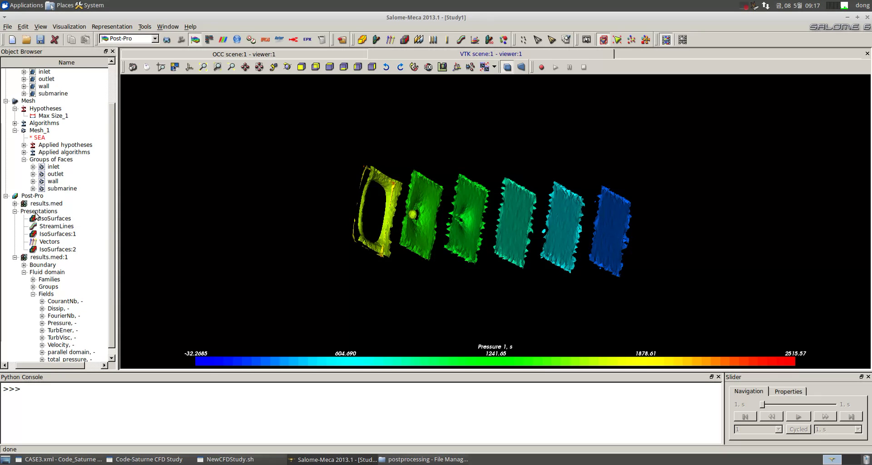
# Create a presentation of the onCells family from the Boundary mesh of results.med:1.
pyautogui.keyDown('ctrl'); pyautogui.moveTo(502, 280); pyautogui.dragTo(413, 278); pyautogui.keyUp('ctrl')
pyautogui.scroll(2, 413, 278)
pyautogui.keyDown('ctrl'); pyautogui.moveTo(413, 278); pyautogui.dragTo(338, 252, button='right'); pyautogui.keyUp('ctrl')
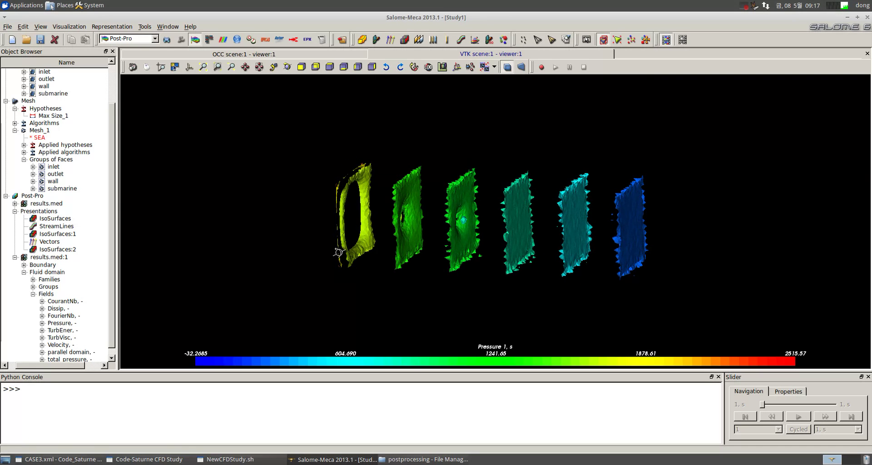
pyautogui.click(24, 264)
pyautogui.click(33, 287)
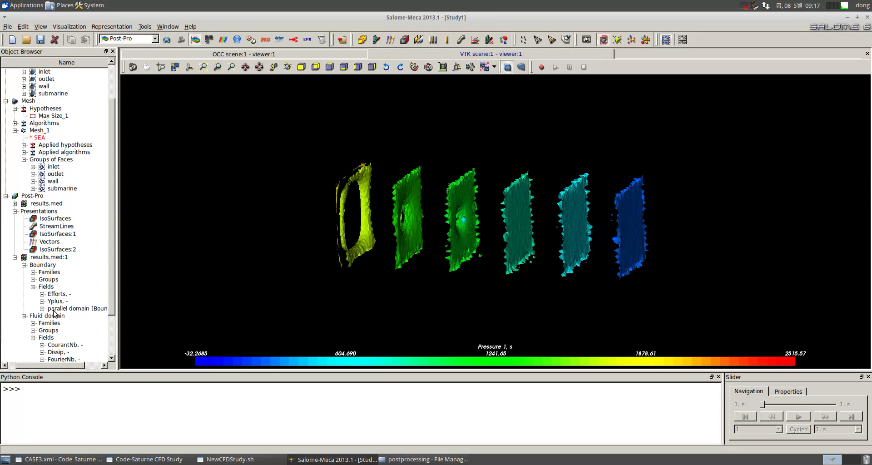
pyautogui.click(33, 286)
pyautogui.click(33, 280)
pyautogui.click(33, 279)
pyautogui.click(34, 271)
pyautogui.rightClick(63, 287)
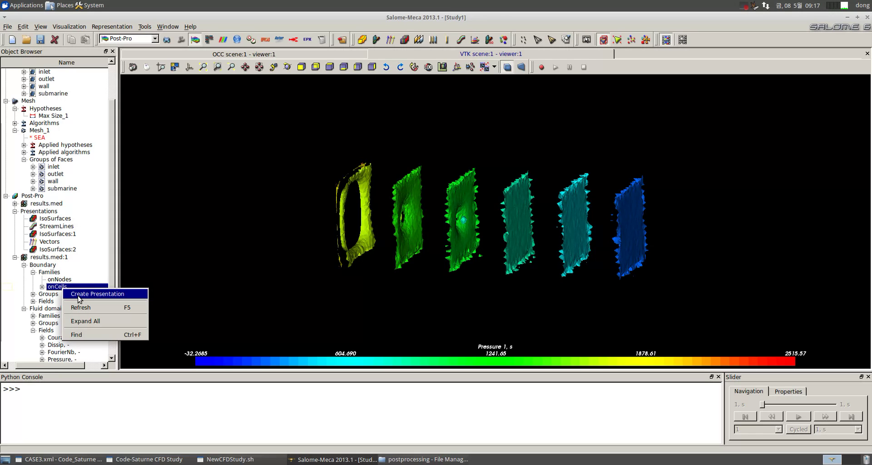
pyautogui.click(78, 294)
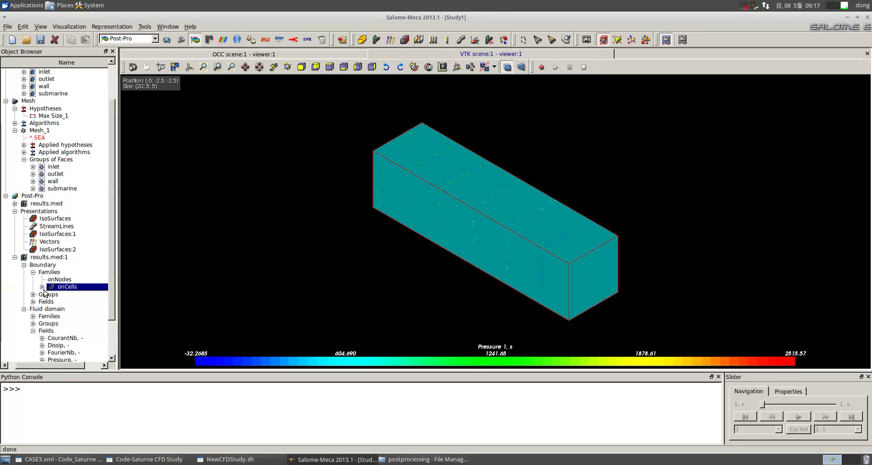
# Make the onCells boundary presentation semi-transparent to reveal the pressure iso surfaces and submarine inside.
pyautogui.rightClick(81, 288)
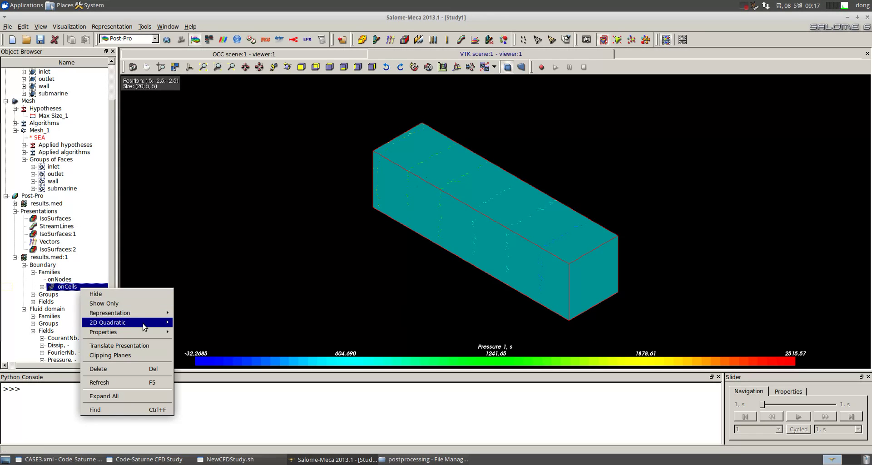
pyautogui.moveTo(144, 327)
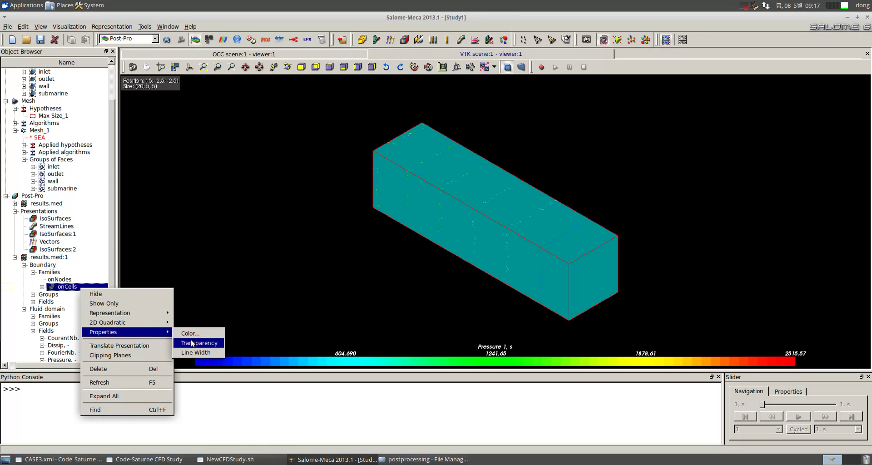
pyautogui.click(192, 344)
pyautogui.moveTo(376, 235); pyautogui.dragTo(459, 233)
pyautogui.click(398, 255)
pyautogui.click(323, 298)
pyautogui.moveTo(427, 286); pyautogui.dragTo(449, 270, button='middle')
pyautogui.moveTo(449, 270); pyautogui.dragTo(492, 250)
pyautogui.scroll(2, 490, 213)
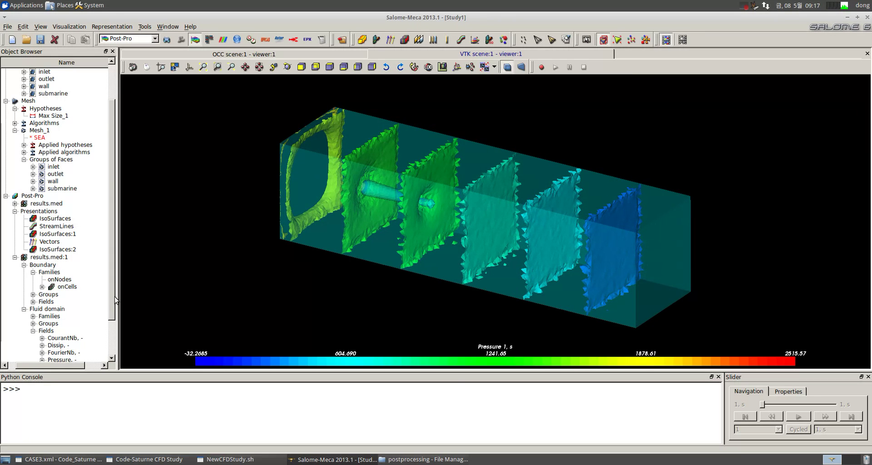
pyautogui.scroll(-2, 113, 316)
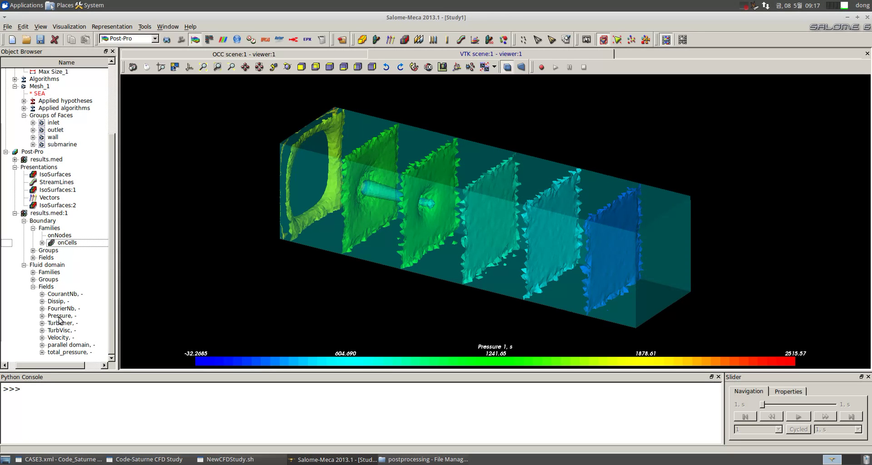
pyautogui.rightClick(64, 338)
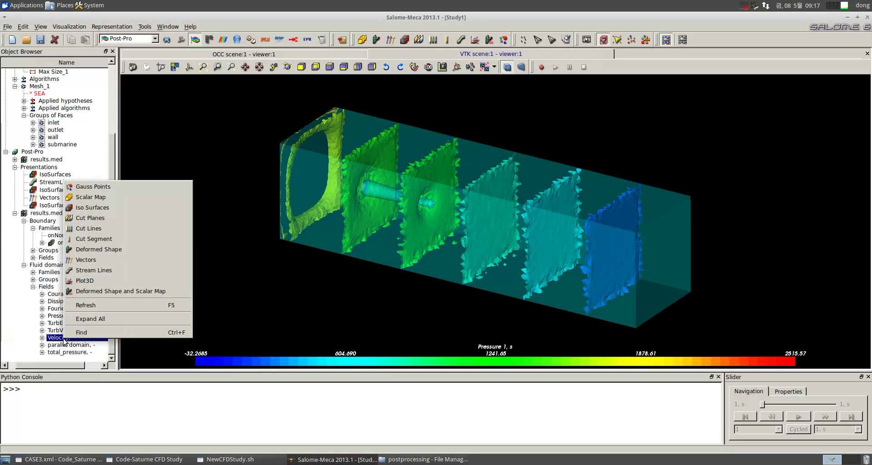
pyautogui.click(726, 350)
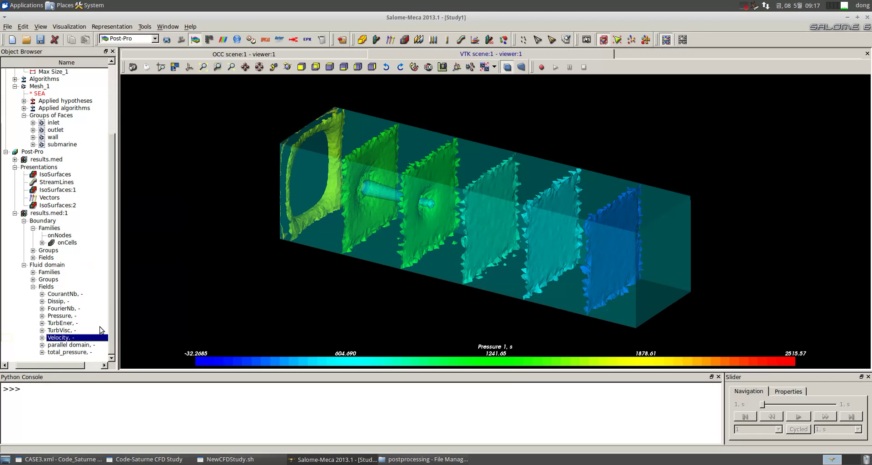
pyautogui.moveTo(55, 365); pyautogui.dragTo(48, 365)
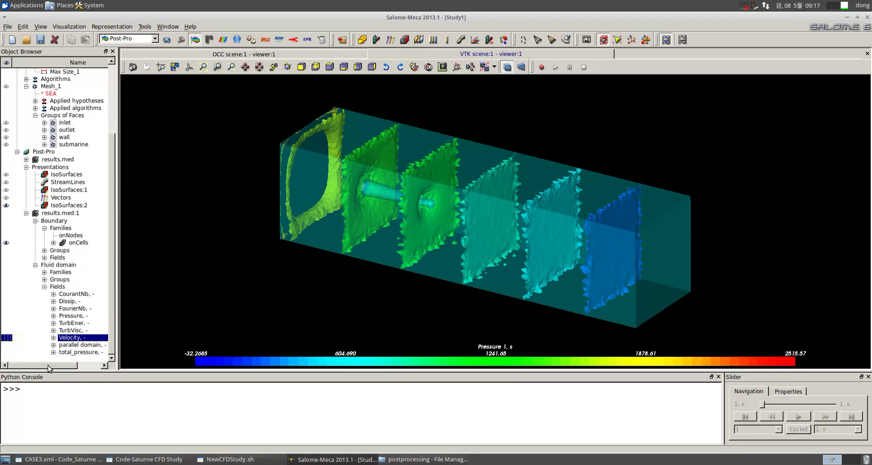
pyautogui.click(79, 353)
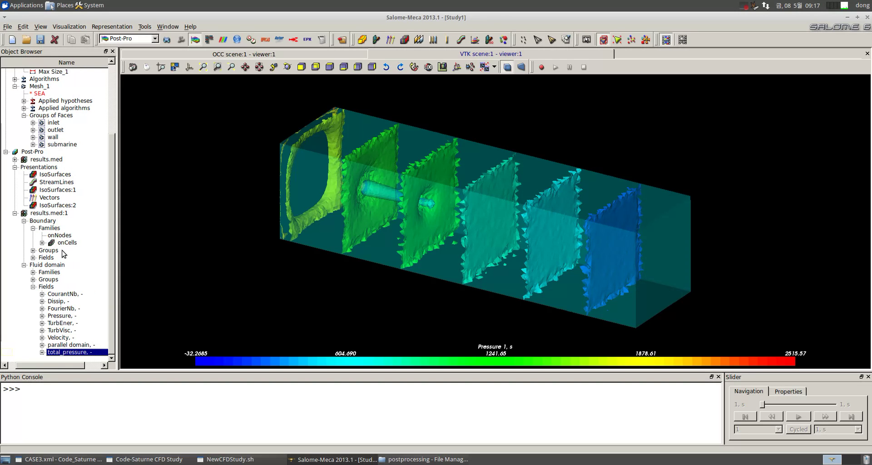
pyautogui.click(258, 320)
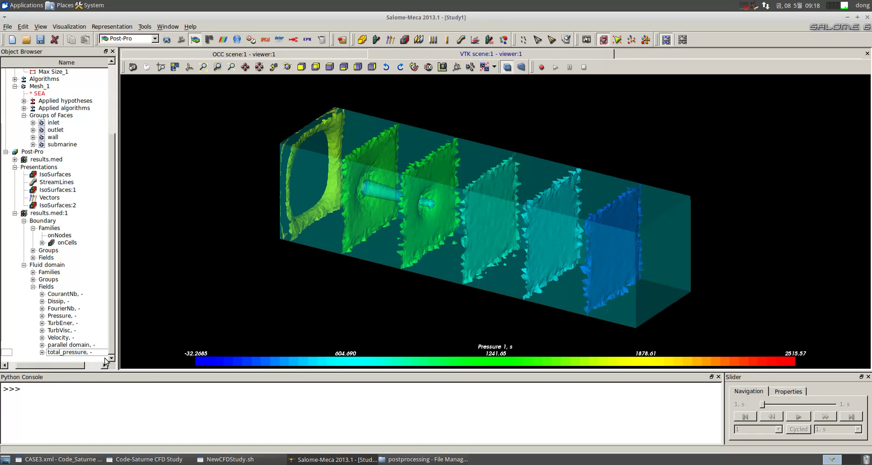
pyautogui.moveTo(56, 366); pyautogui.dragTo(49, 366)
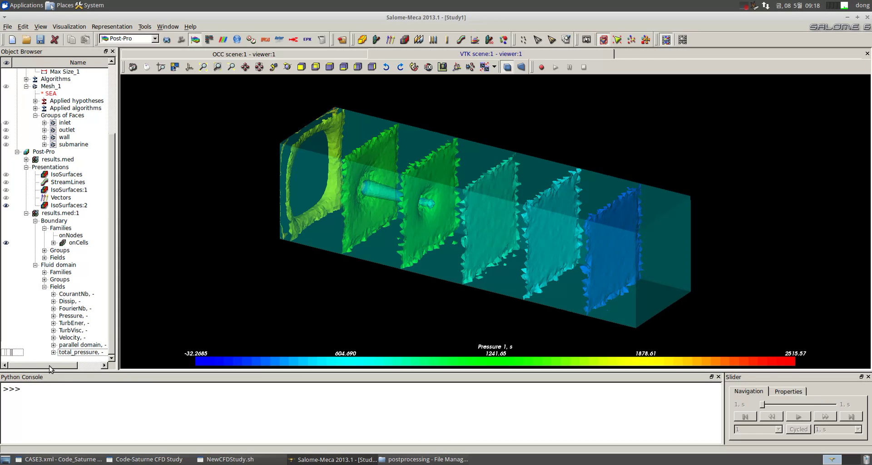
pyautogui.click(11, 353)
pyautogui.click(70, 338)
pyautogui.click(76, 317)
pyautogui.rightClick(70, 317)
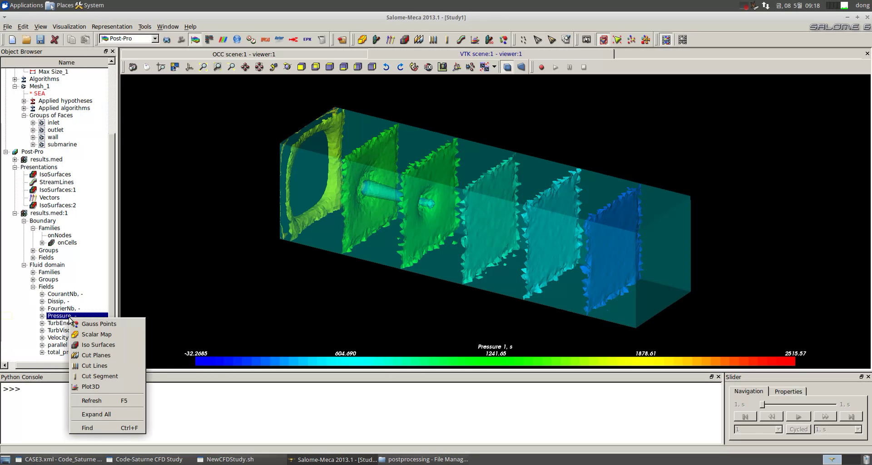
pyautogui.click(48, 328)
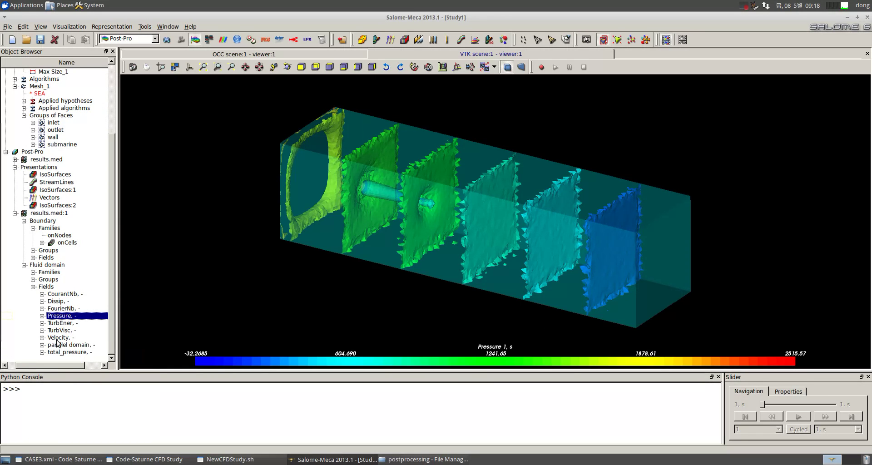
# Create stream lines of the fluid domain's Velocity field in results.med:1 without magnitude coloring, allowing the cache to be enlarged.
pyautogui.rightClick(58, 338)
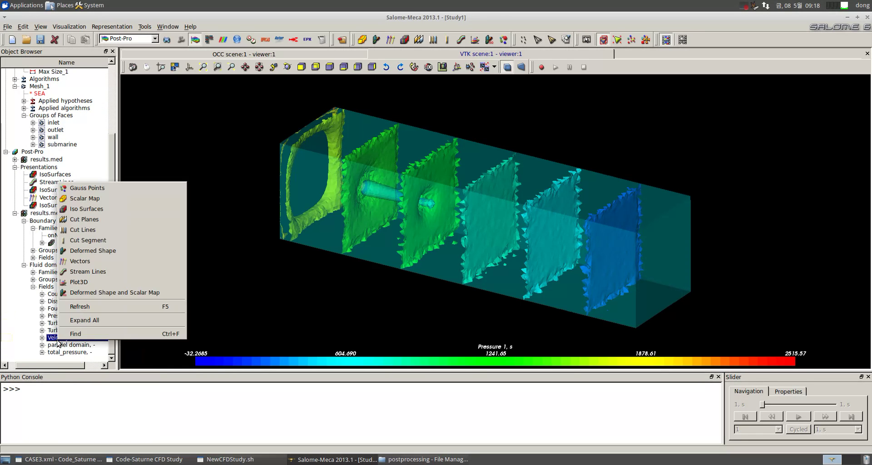
pyautogui.click(99, 274)
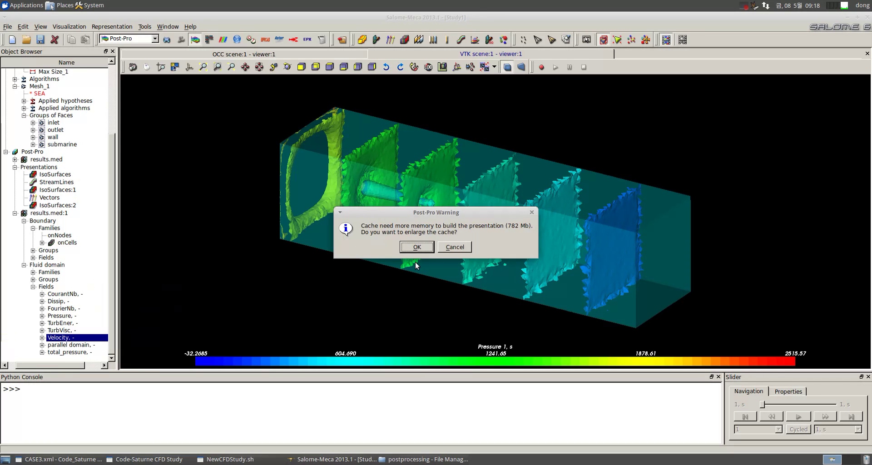
pyautogui.click(416, 246)
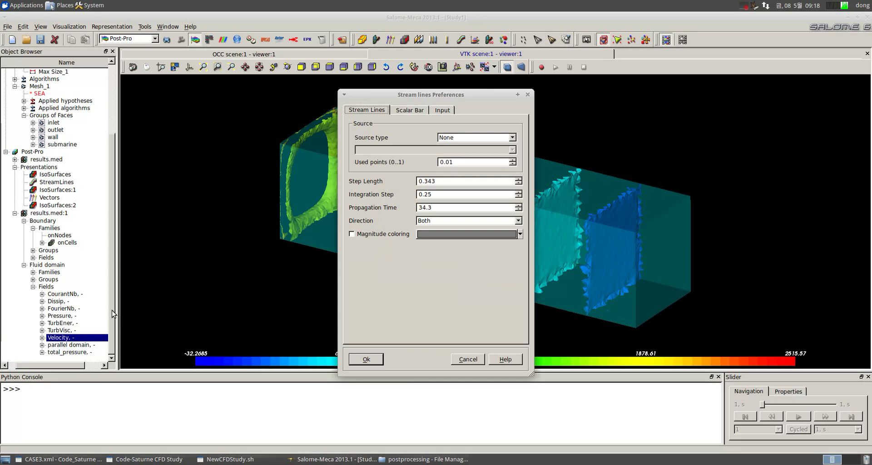
pyautogui.click(366, 359)
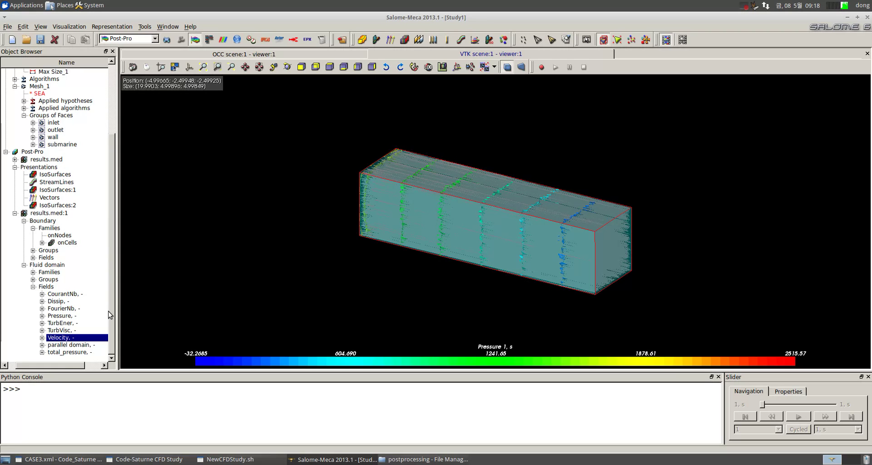
pyautogui.moveTo(107, 345); pyautogui.dragTo(104, 361)
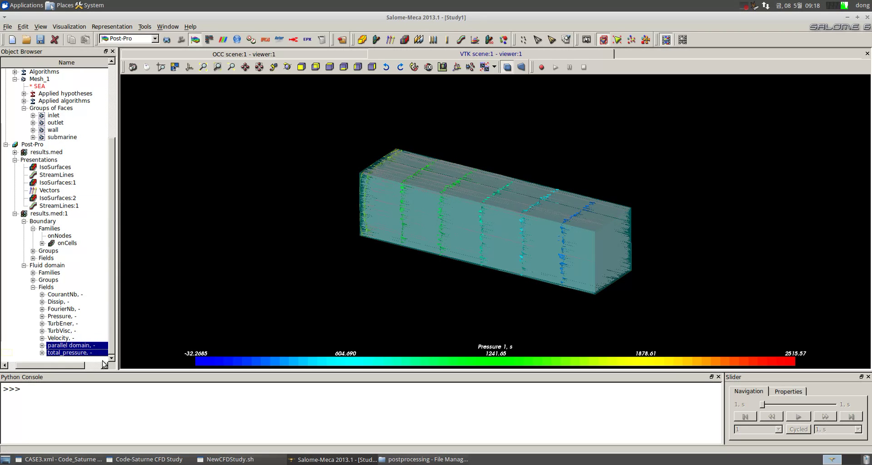
pyautogui.click(93, 364)
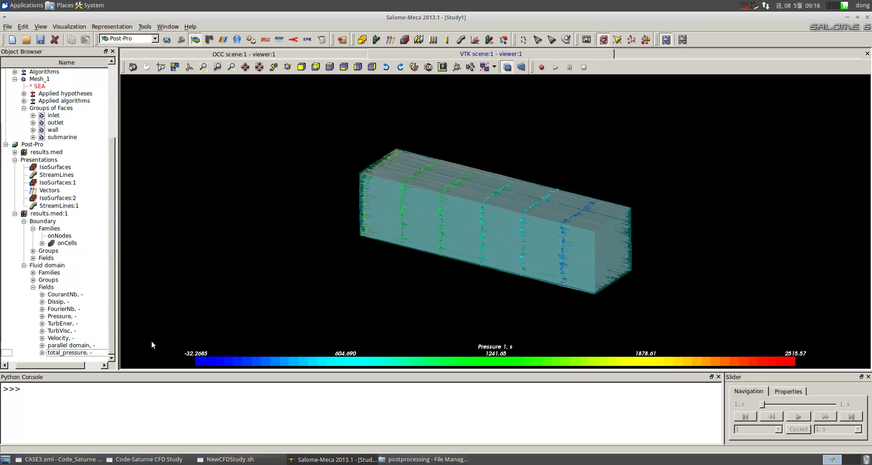
# Delete the Presentations folder with all its iso surfaces, stream lines and vectors from the Post-Pro study.
pyautogui.click(50, 162)
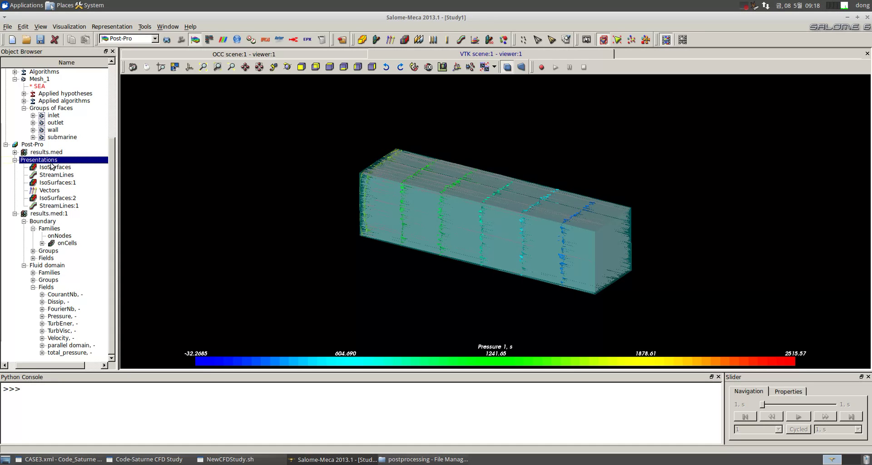
pyautogui.rightClick(51, 165)
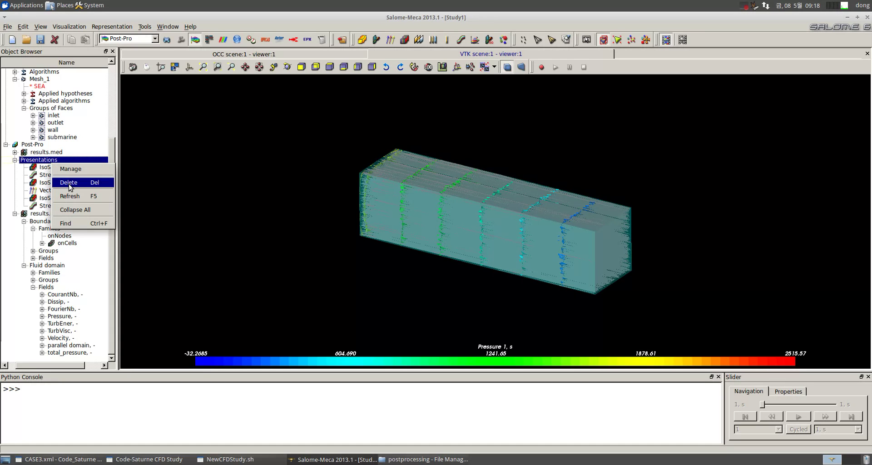
pyautogui.click(57, 181)
pyautogui.click(417, 248)
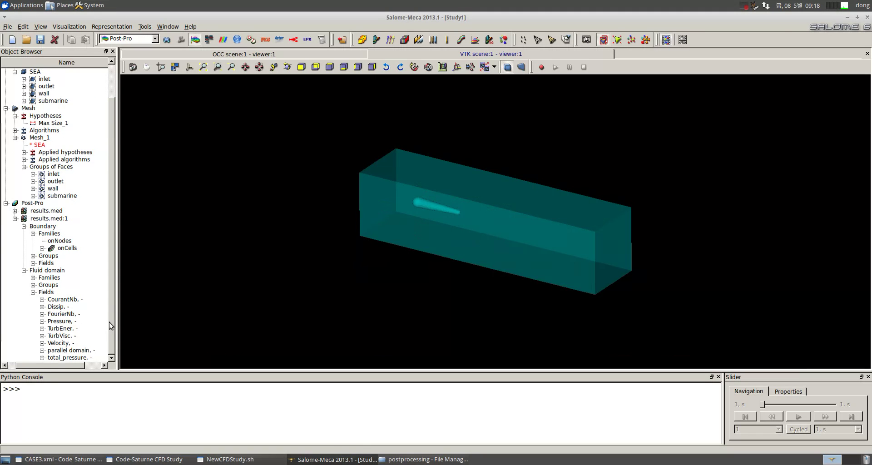
# Delete the older results.med result from the Post-Pro study, keeping results.med:1.
pyautogui.moveTo(80, 363); pyautogui.dragTo(42, 367)
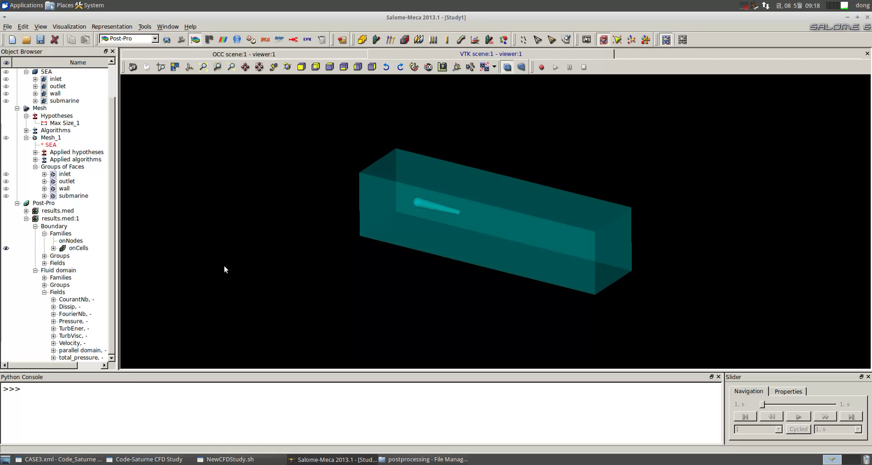
pyautogui.rightClick(71, 343)
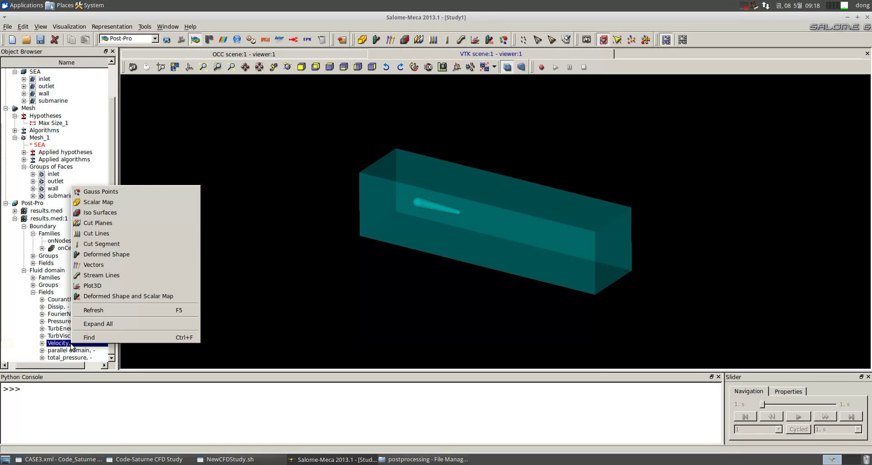
pyautogui.click(53, 210)
pyautogui.click(50, 212)
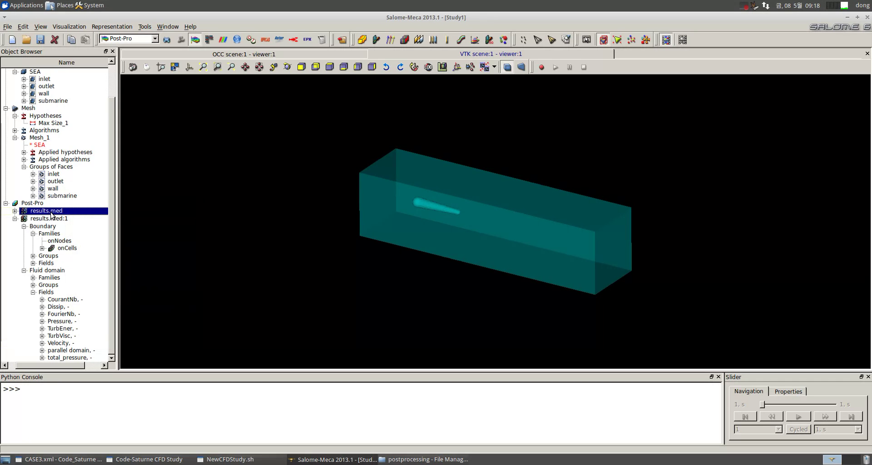
pyautogui.rightClick(51, 213)
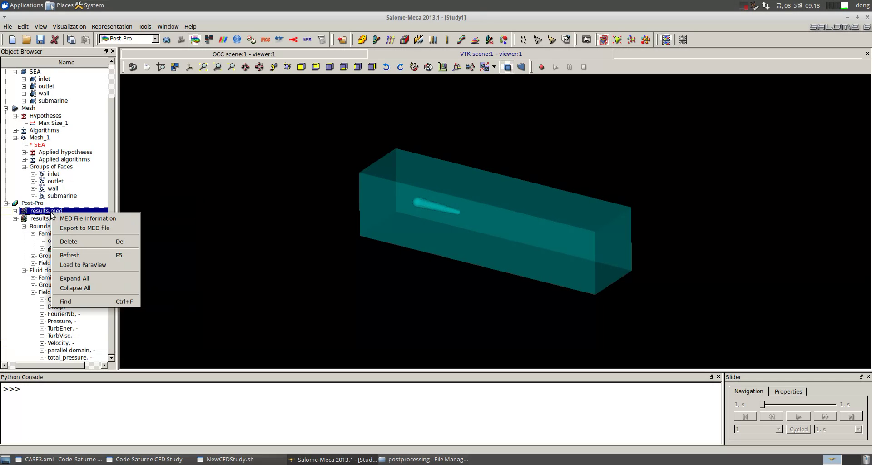
pyautogui.click(71, 242)
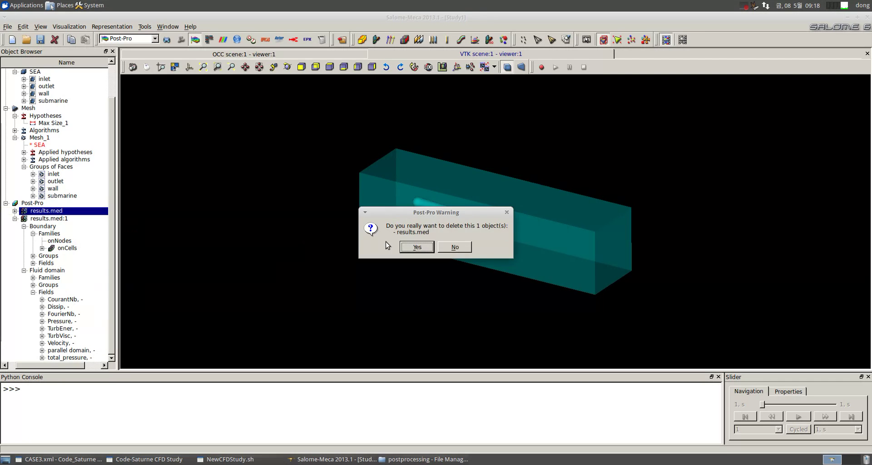
pyautogui.click(416, 247)
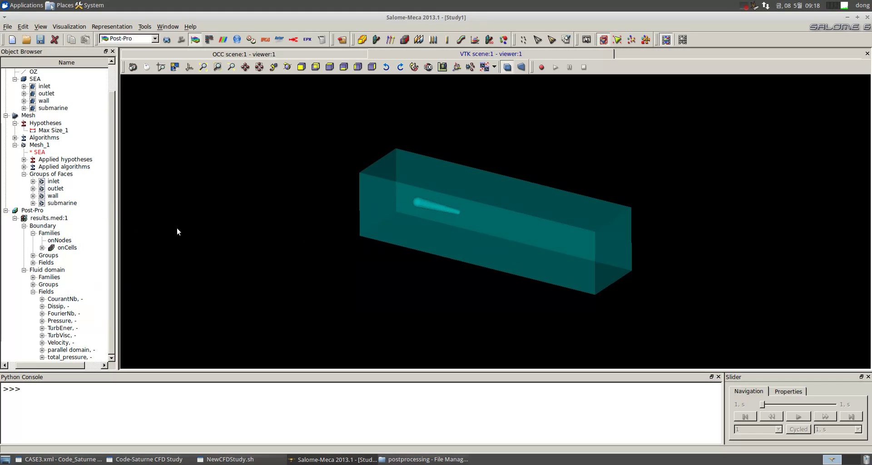
# Create stream lines of the fluid domain's Velocity field in results.med:1 with magnitude coloring enabled.
pyautogui.click(40, 219)
pyautogui.click(58, 343)
pyautogui.rightClick(58, 344)
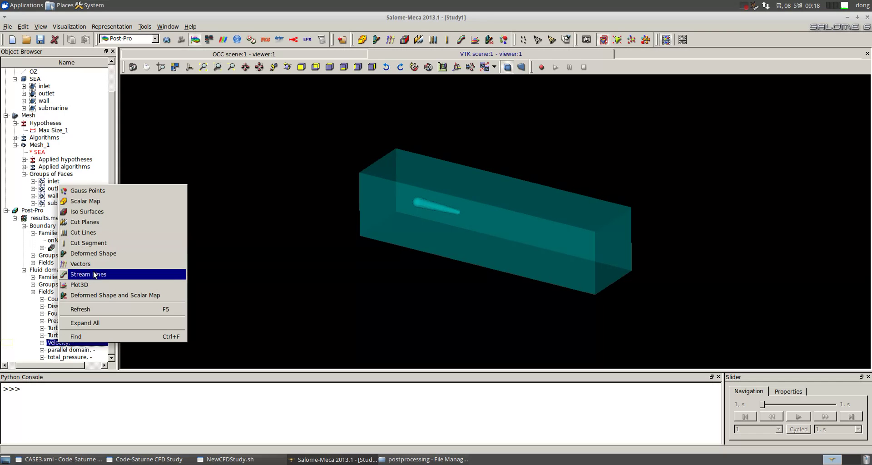
pyautogui.click(201, 289)
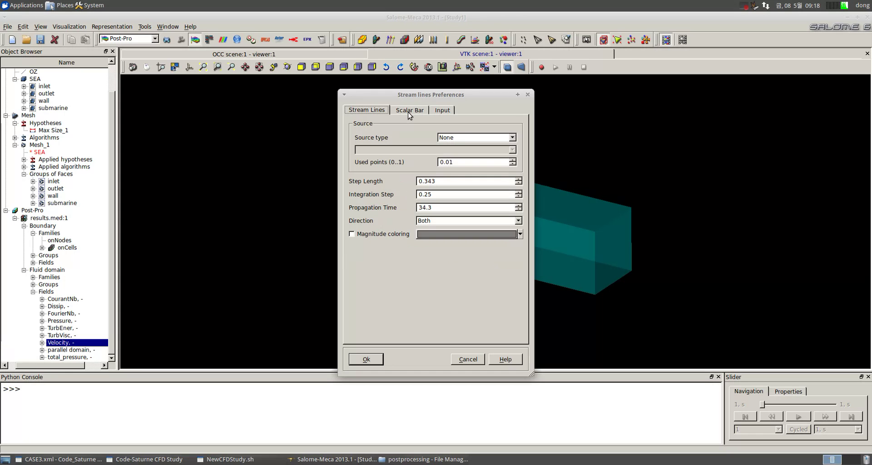
pyautogui.click(351, 234)
pyautogui.click(367, 359)
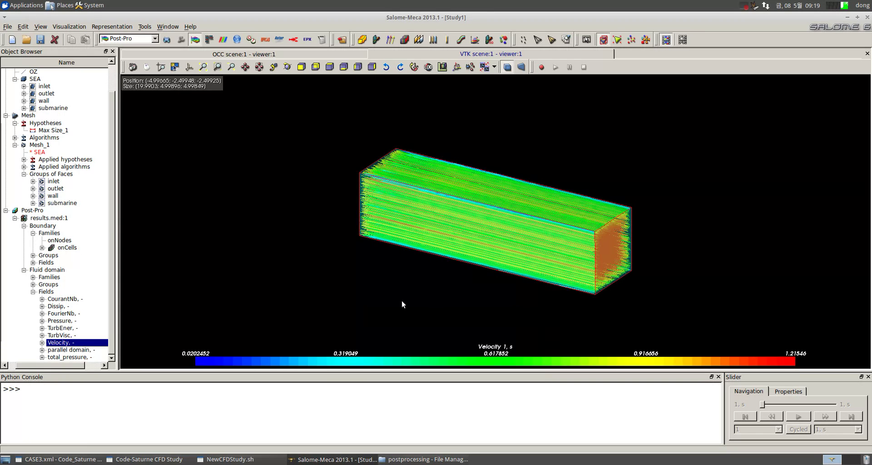
# Inspect the velocity stream lines from the side of the domain and hide the StreamLines presentation.
pyautogui.keyDown('ctrl'); pyautogui.moveTo(456, 286); pyautogui.dragTo(565, 278); pyautogui.keyUp('ctrl')
pyautogui.scroll(5, 617, 257)
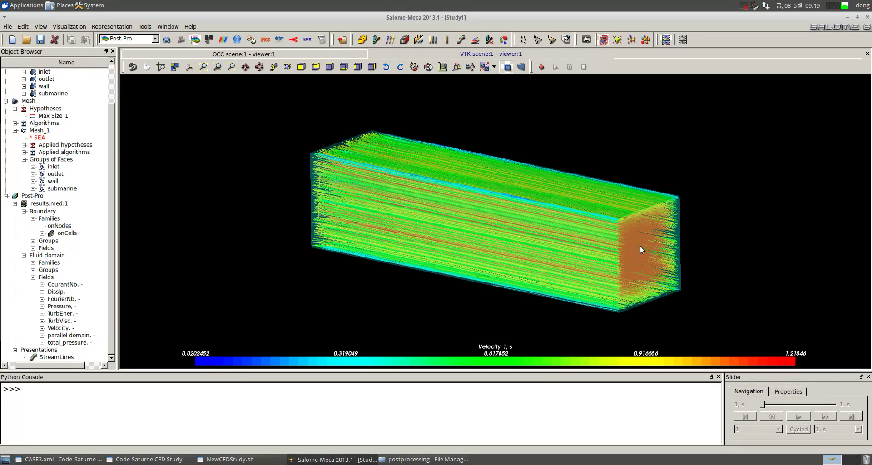
pyautogui.keyDown('ctrl'); pyautogui.moveTo(617, 257); pyautogui.dragTo(702, 250); pyautogui.keyUp('ctrl')
pyautogui.moveTo(66, 365); pyautogui.dragTo(15, 359)
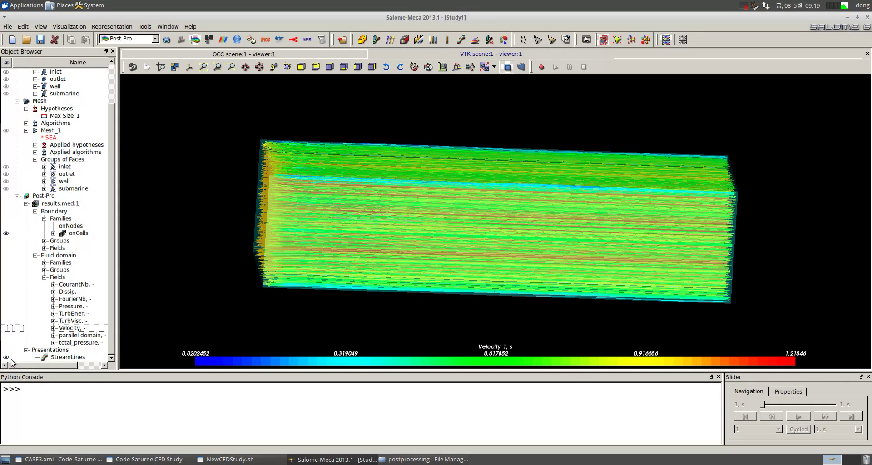
pyautogui.click(6, 357)
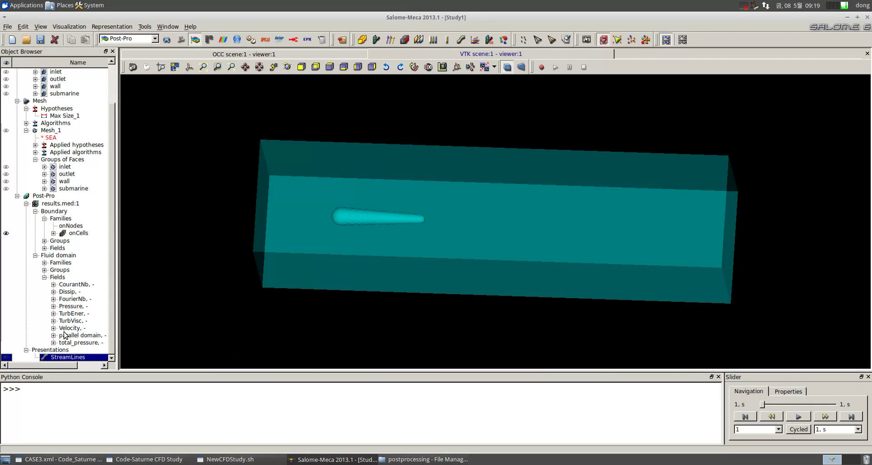
# Create 10 iso surfaces of the fluid domain's Pressure field with magnitude coloring over the scalar bar range.
pyautogui.rightClick(76, 309)
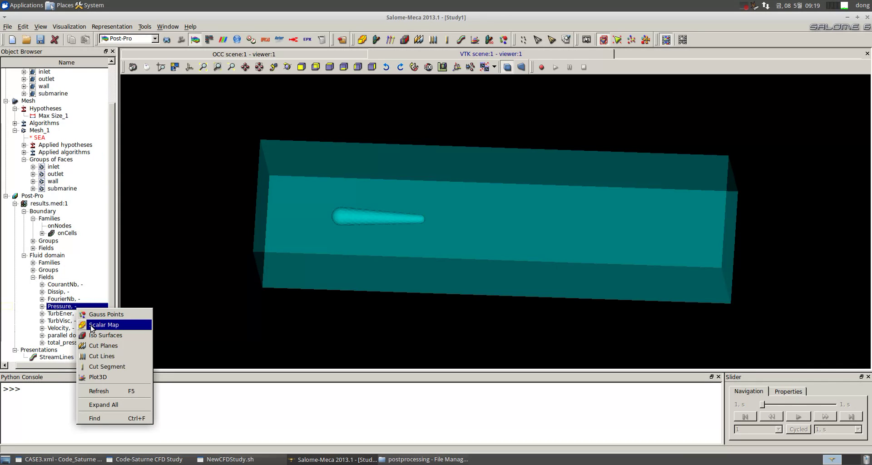
pyautogui.click(97, 336)
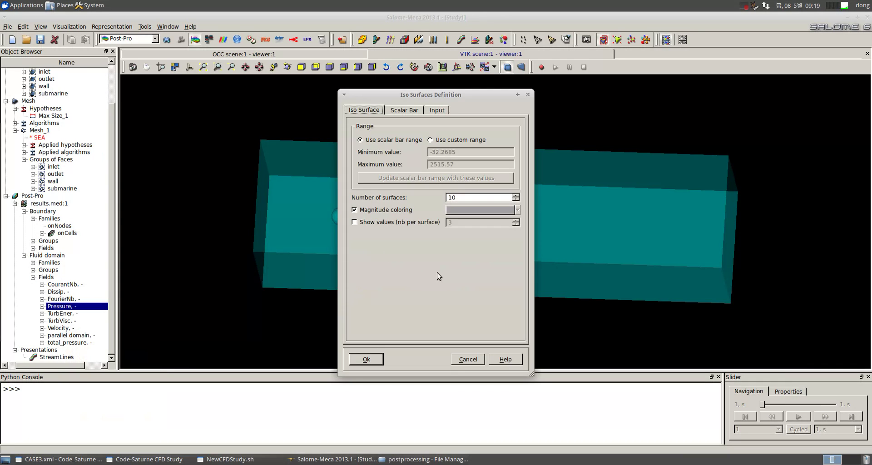
pyautogui.click(365, 358)
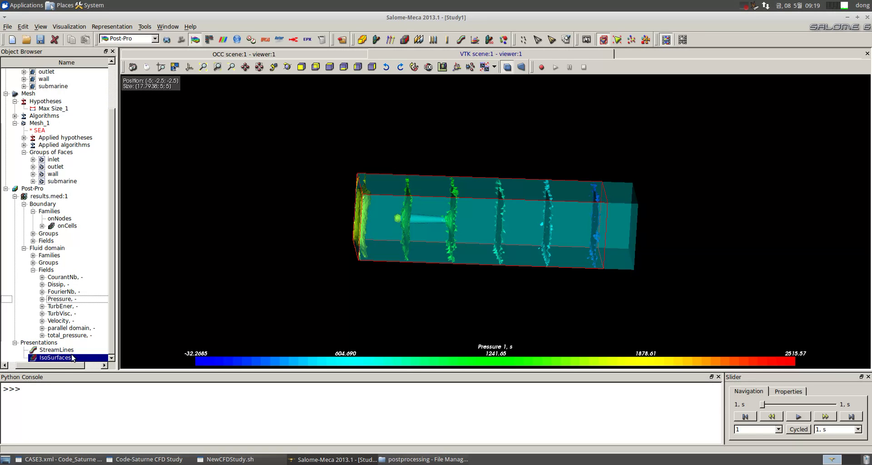
pyautogui.hscroll(-1, 65, 366)
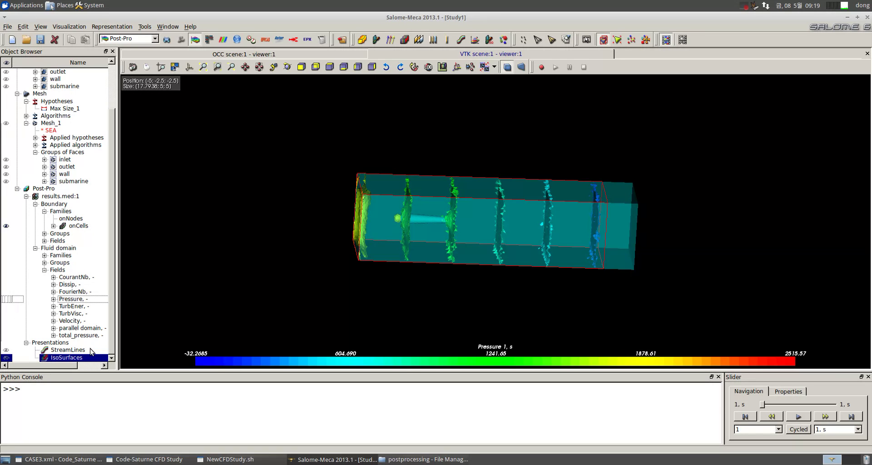
pyautogui.click(332, 325)
pyautogui.scroll(5, 529, 272)
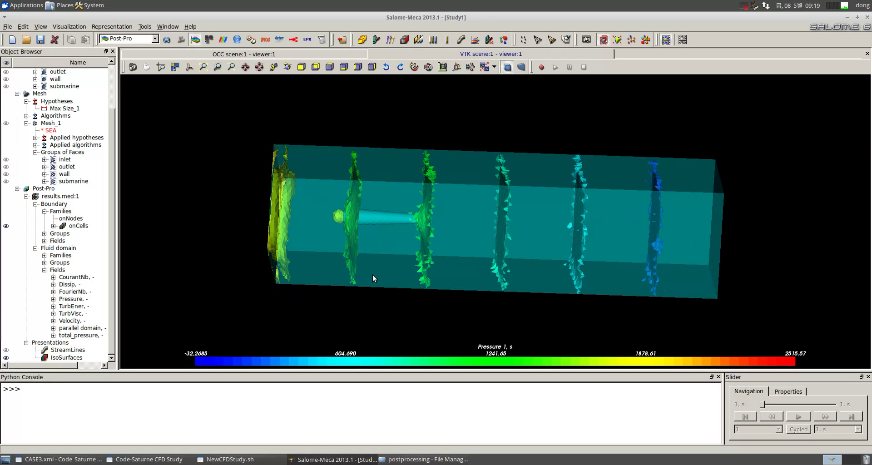
# View the Pressure iso surfaces obliquely and try cycled time playback of the IsoSurfaces presentation.
pyautogui.scroll(3, 453, 268)
pyautogui.moveTo(424, 269)
pyautogui.keyDown('ctrl'); pyautogui.mouseDown(button='right')
pyautogui.moveTo(589, 271)
pyautogui.moveTo(422, 259)
pyautogui.moveTo(438, 275)
pyautogui.mouseUp(button='right'); pyautogui.keyUp('ctrl')
pyautogui.click(62, 359)
pyautogui.click(796, 417)
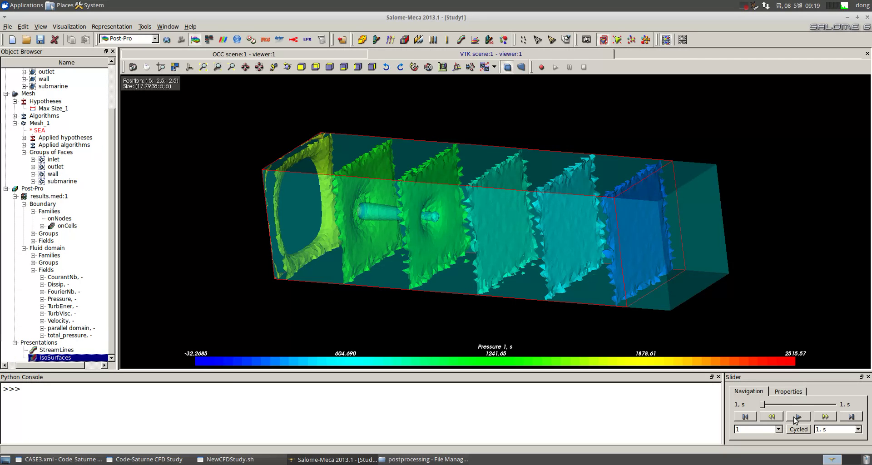
pyautogui.click(798, 429)
pyautogui.click(206, 240)
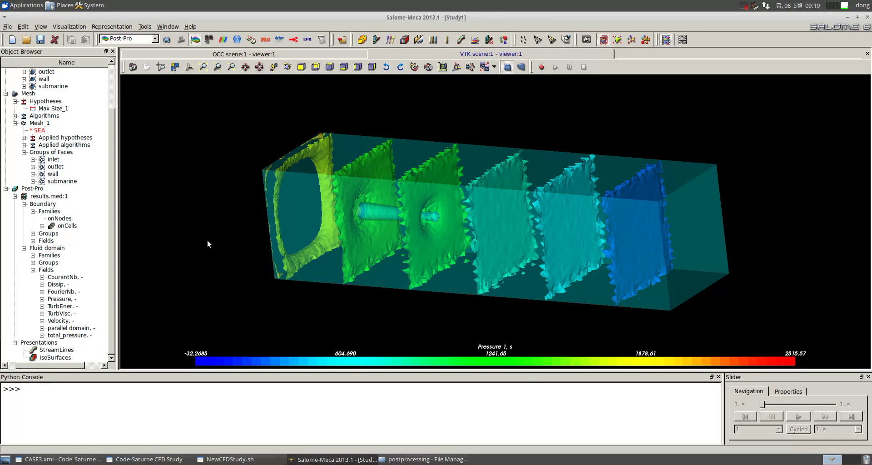
pyautogui.moveTo(289, 271); pyautogui.dragTo(282, 275)
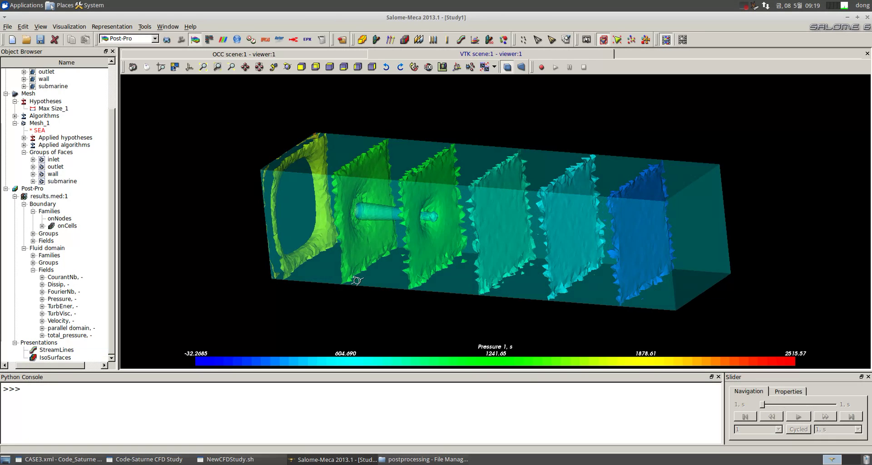
# Check the time stamps under the fluid domain's Pressure field and inspect the iso surfaces around the submarine from other angles.
pyautogui.click(42, 299)
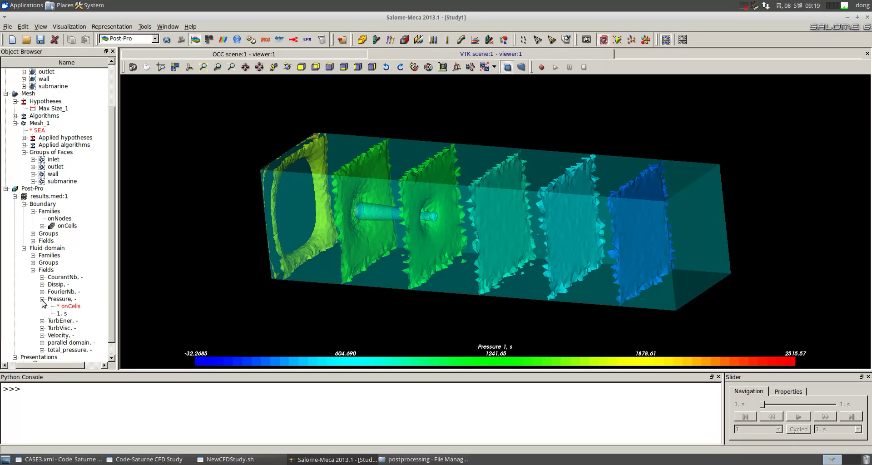
pyautogui.click(66, 313)
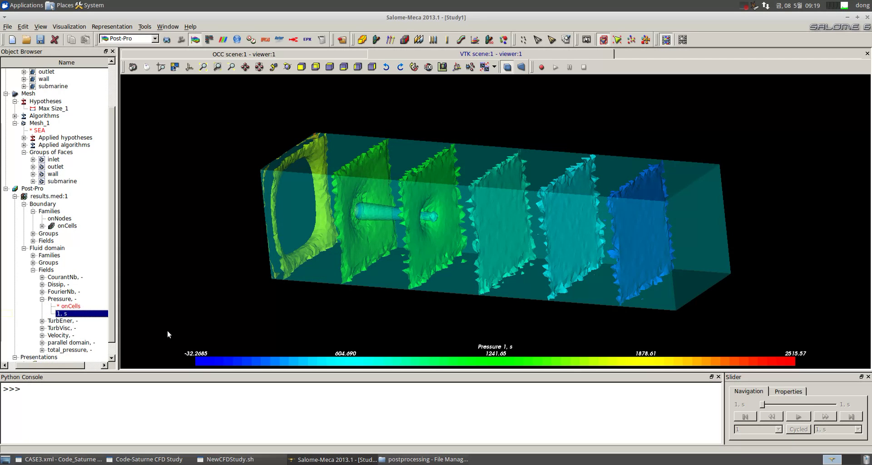
pyautogui.click(42, 298)
pyautogui.moveTo(445, 312); pyautogui.dragTo(469, 325)
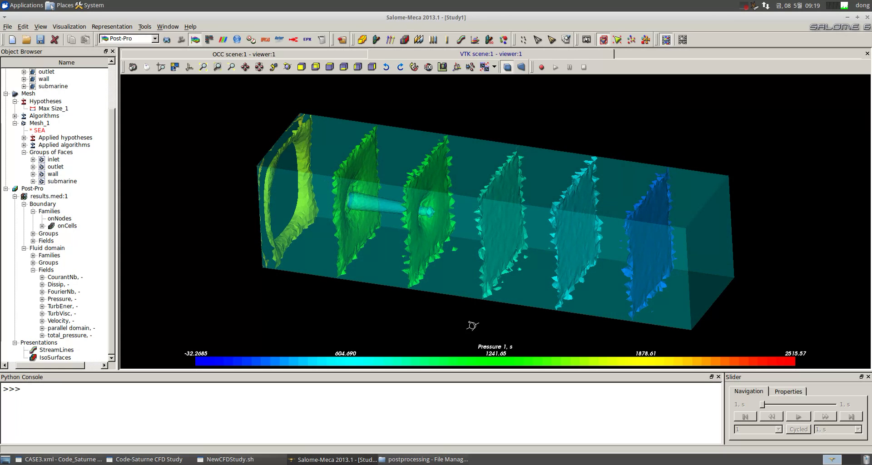
pyautogui.click(58, 350)
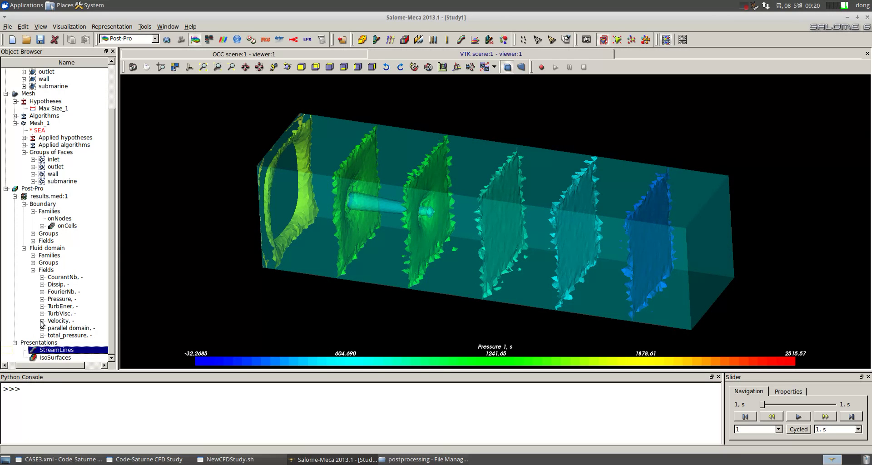
pyautogui.click(42, 323)
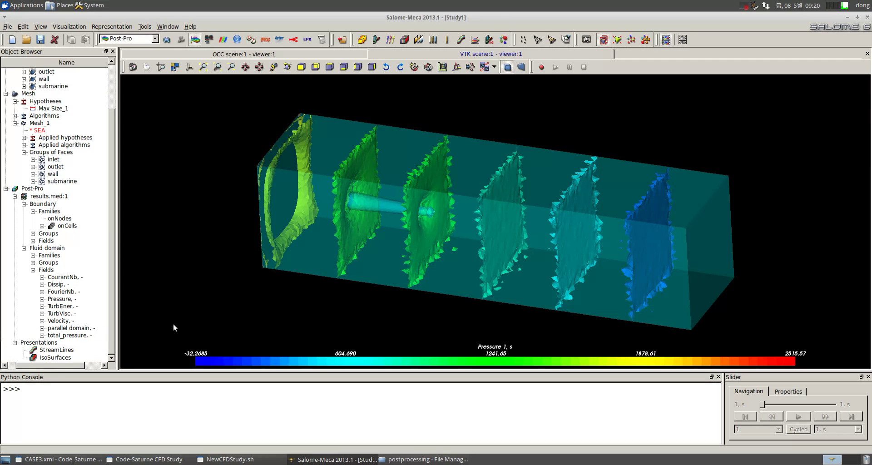
pyautogui.moveTo(429, 310); pyautogui.dragTo(400, 301)
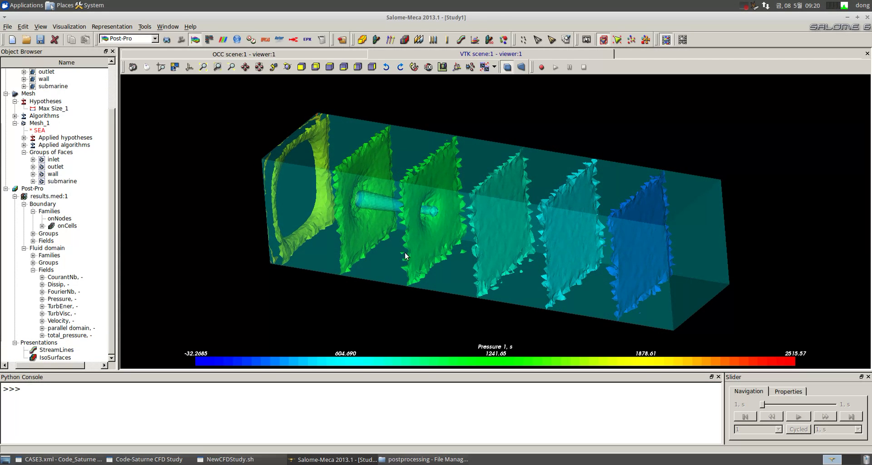
# Save the study with its stream line and iso surface presentations.
pyautogui.scroll(3, 406, 252)
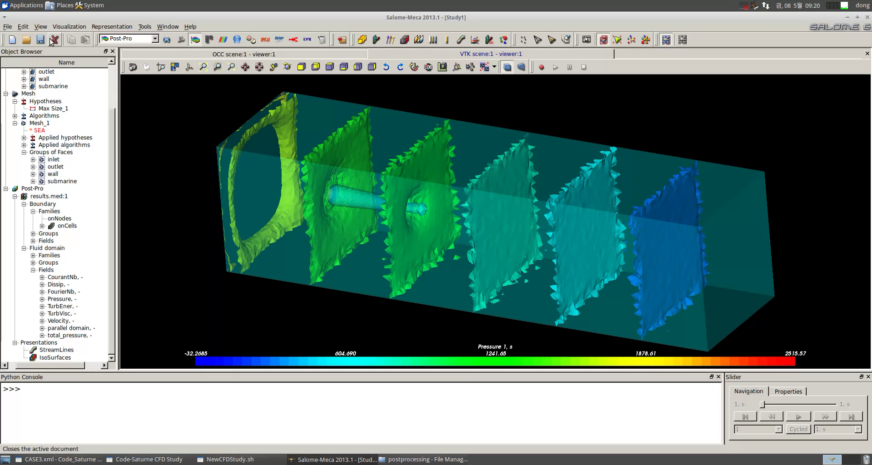
pyautogui.click(8, 27)
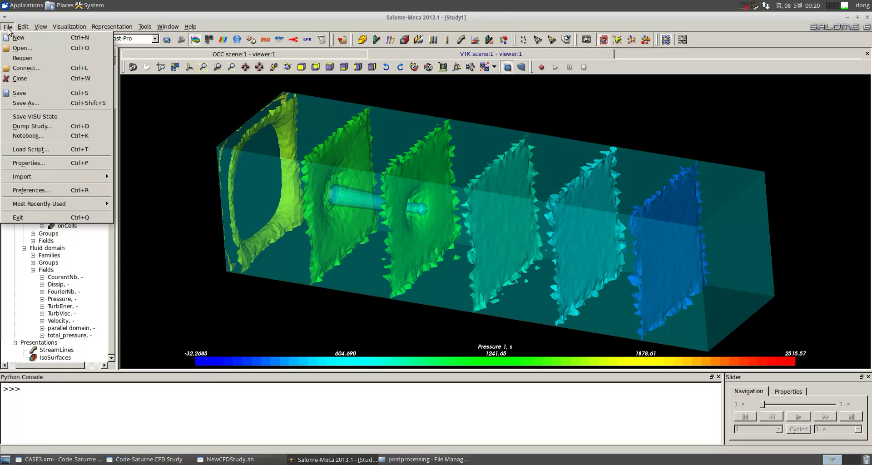
pyautogui.click(32, 97)
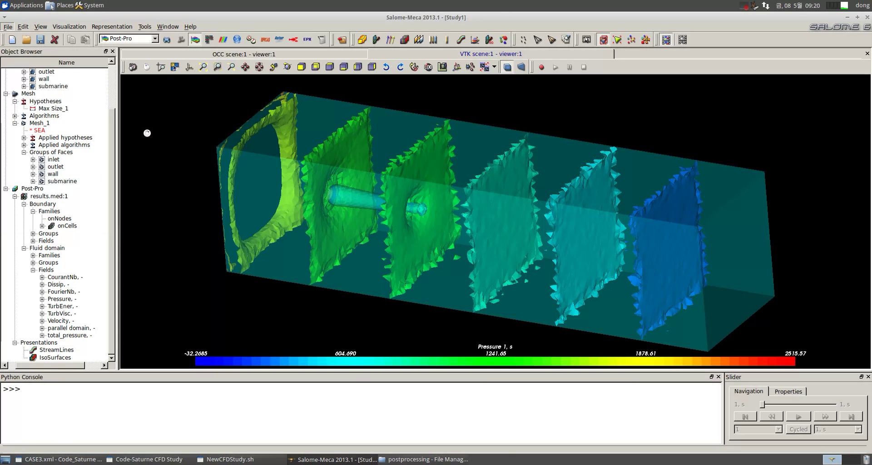